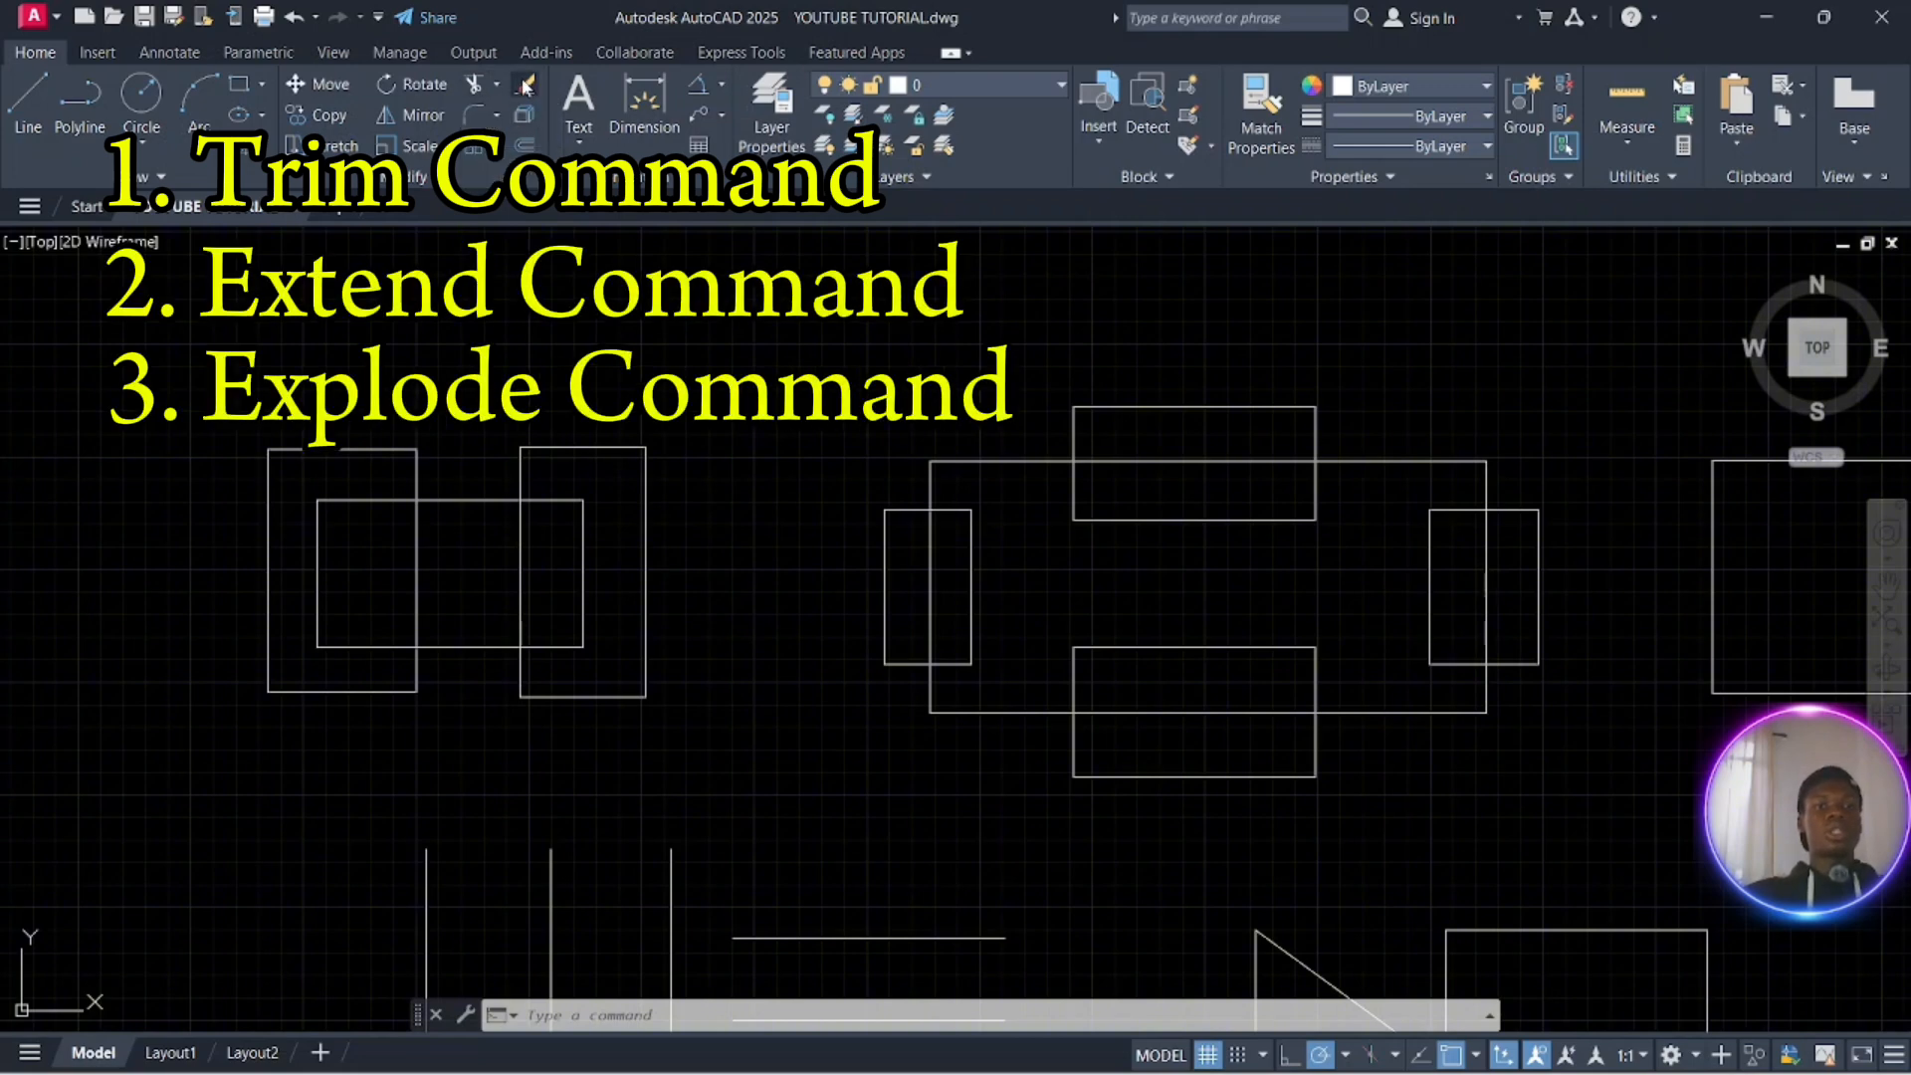
left_click(426, 178)
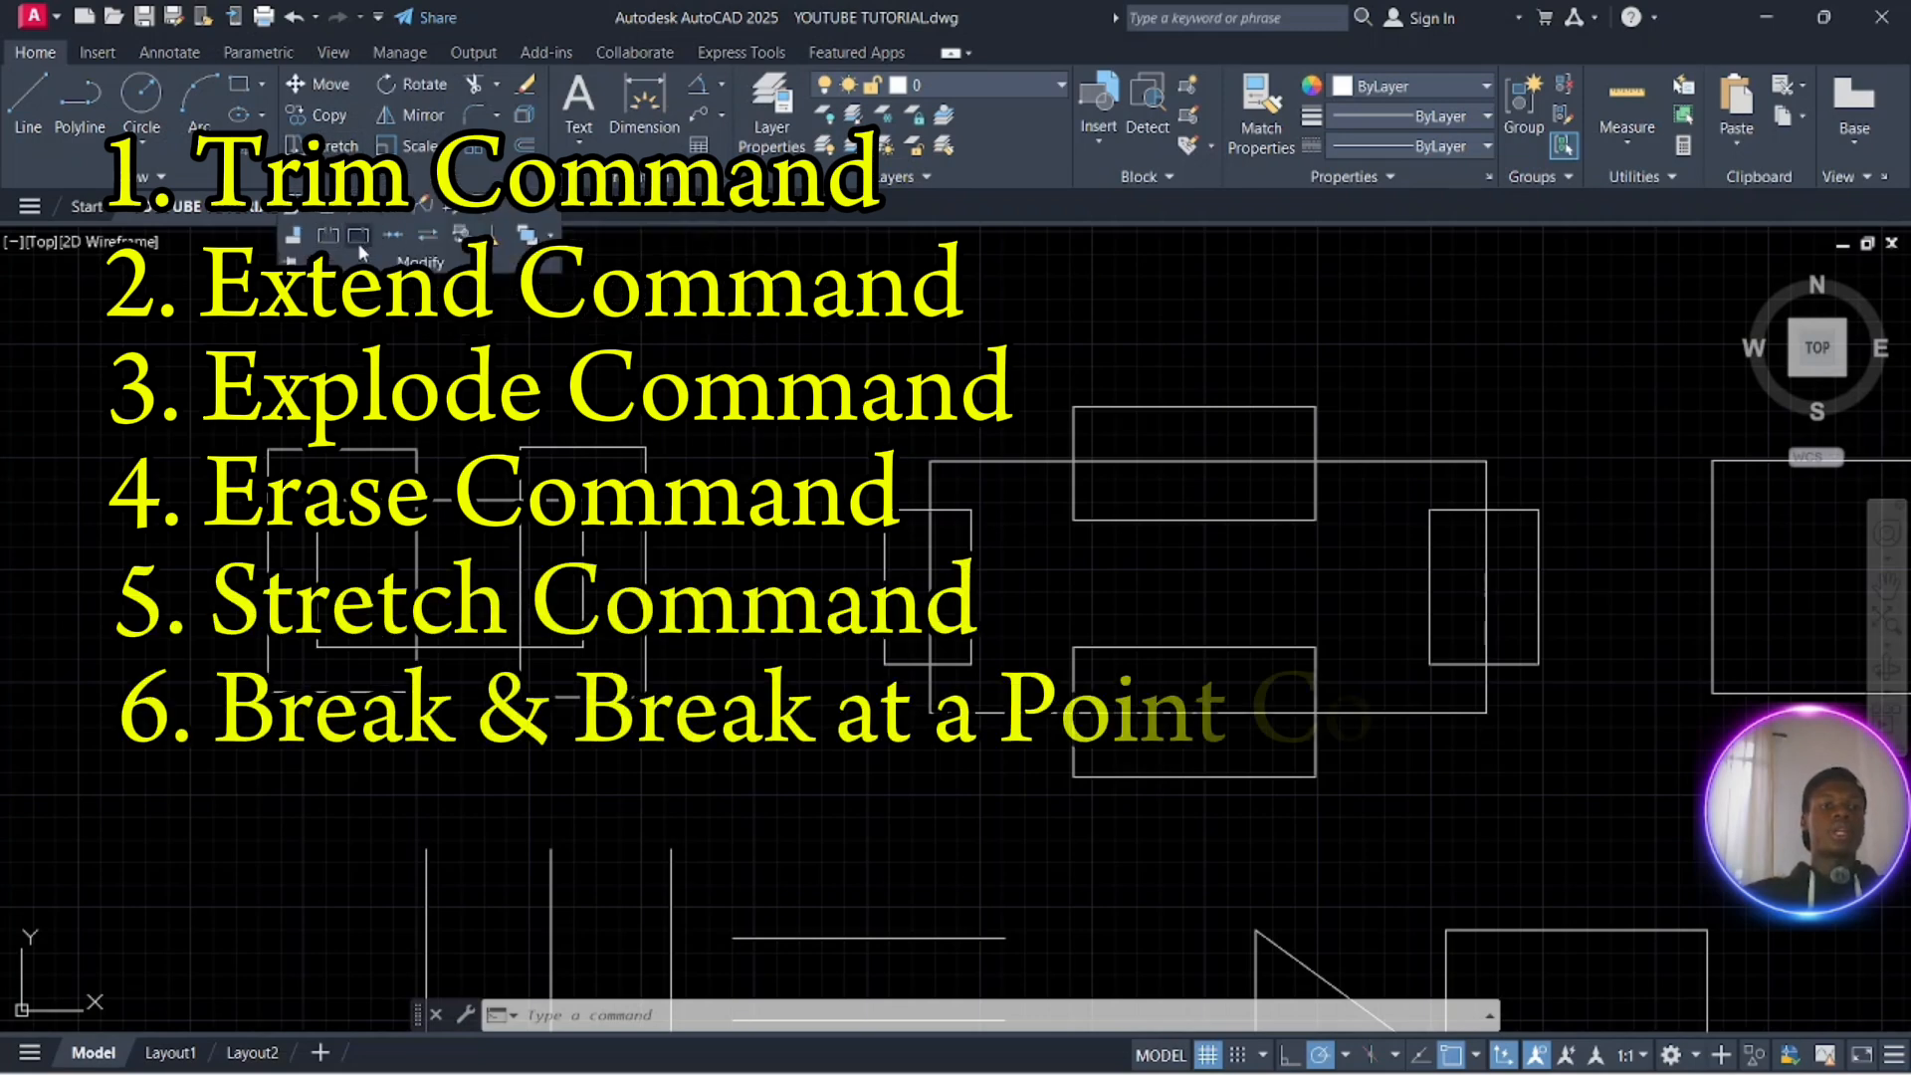
left_click(628, 284)
key("Escape")
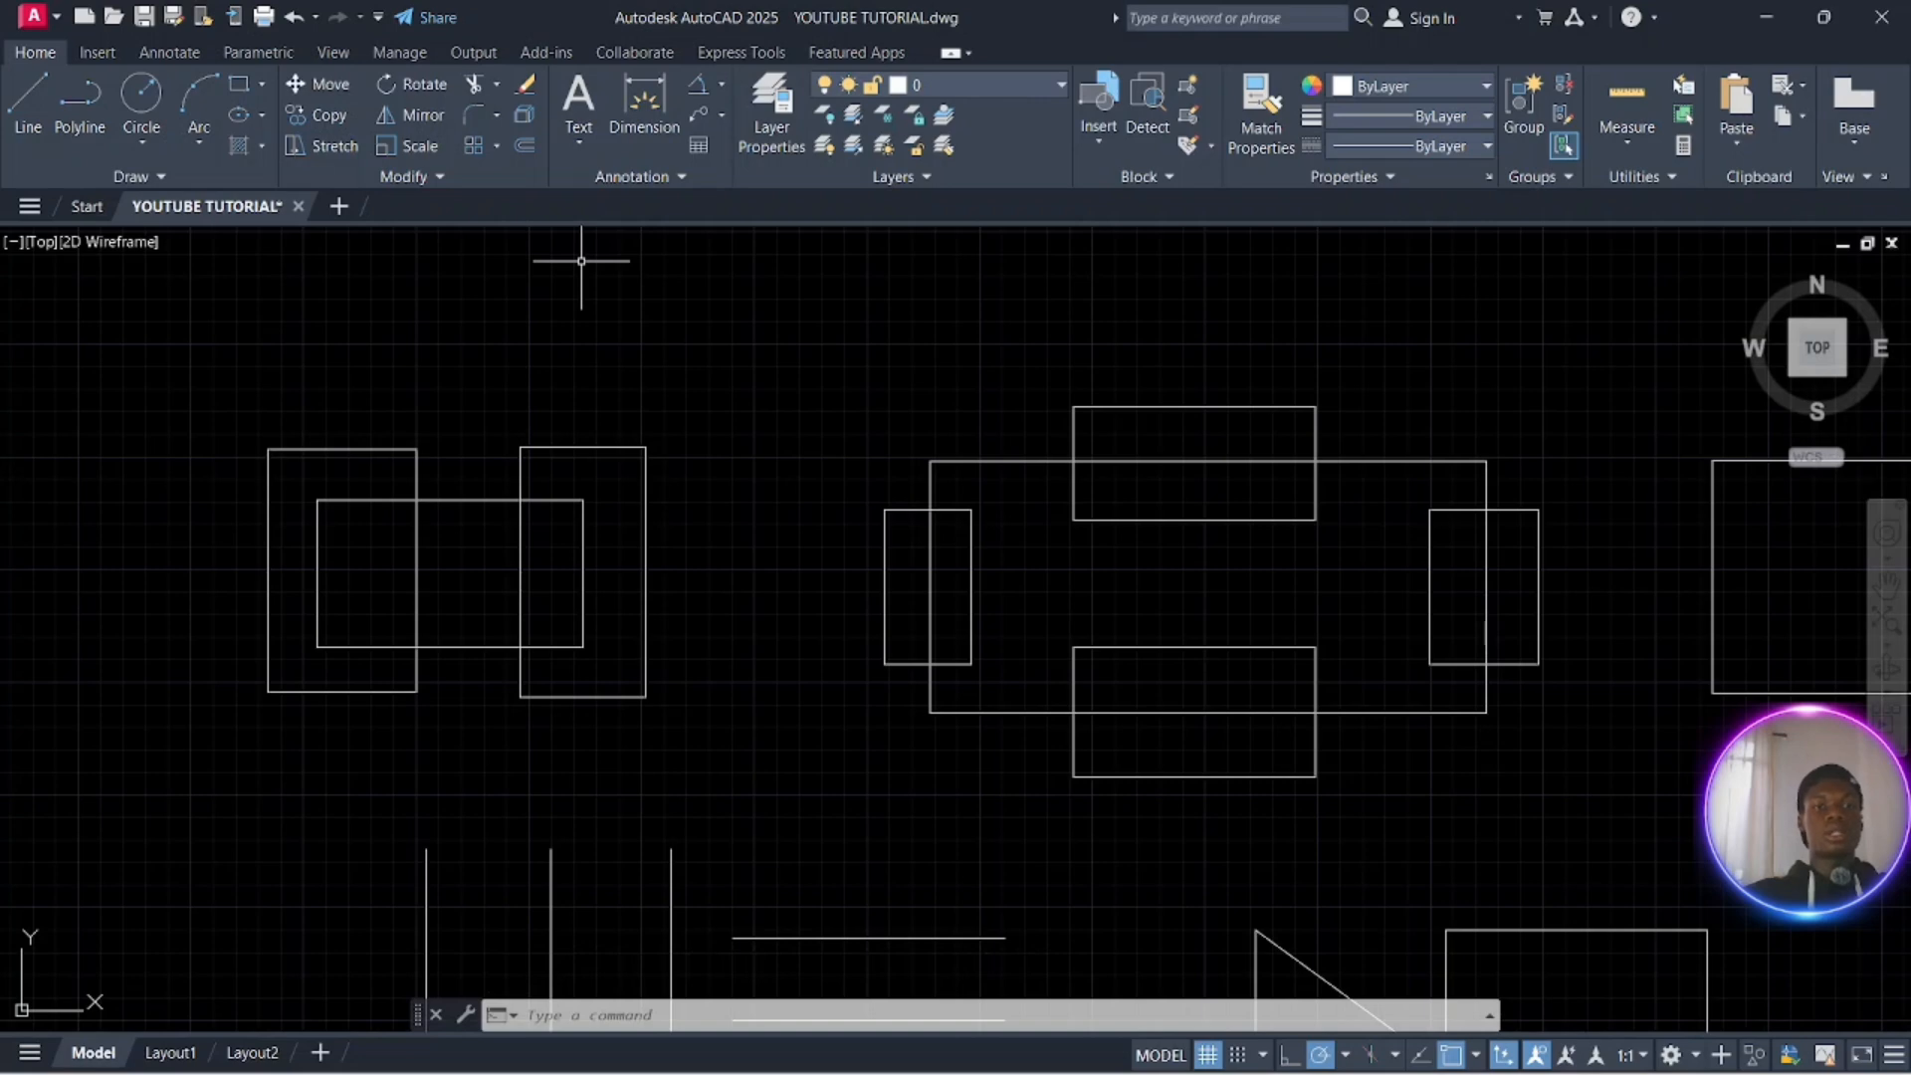
left_click(473, 84)
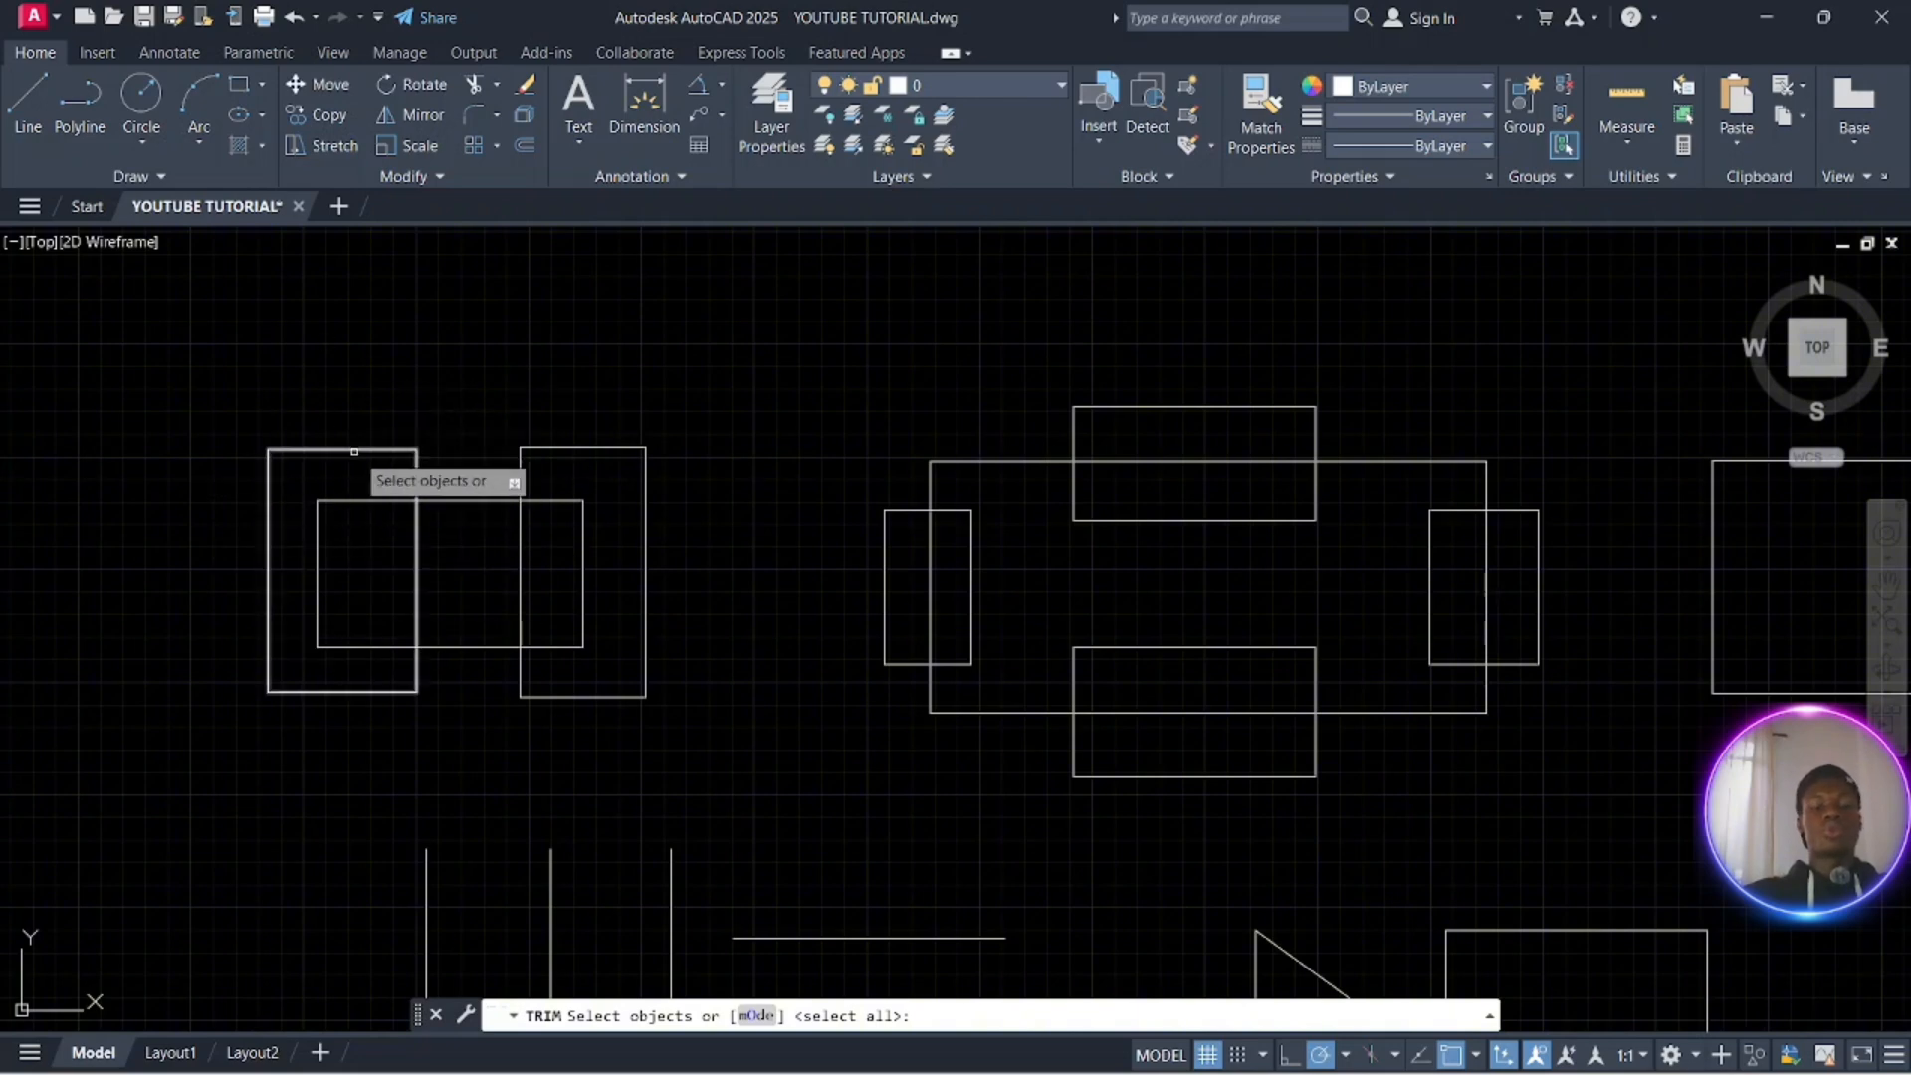
key("Escape")
key("Escape")
key("Escape")
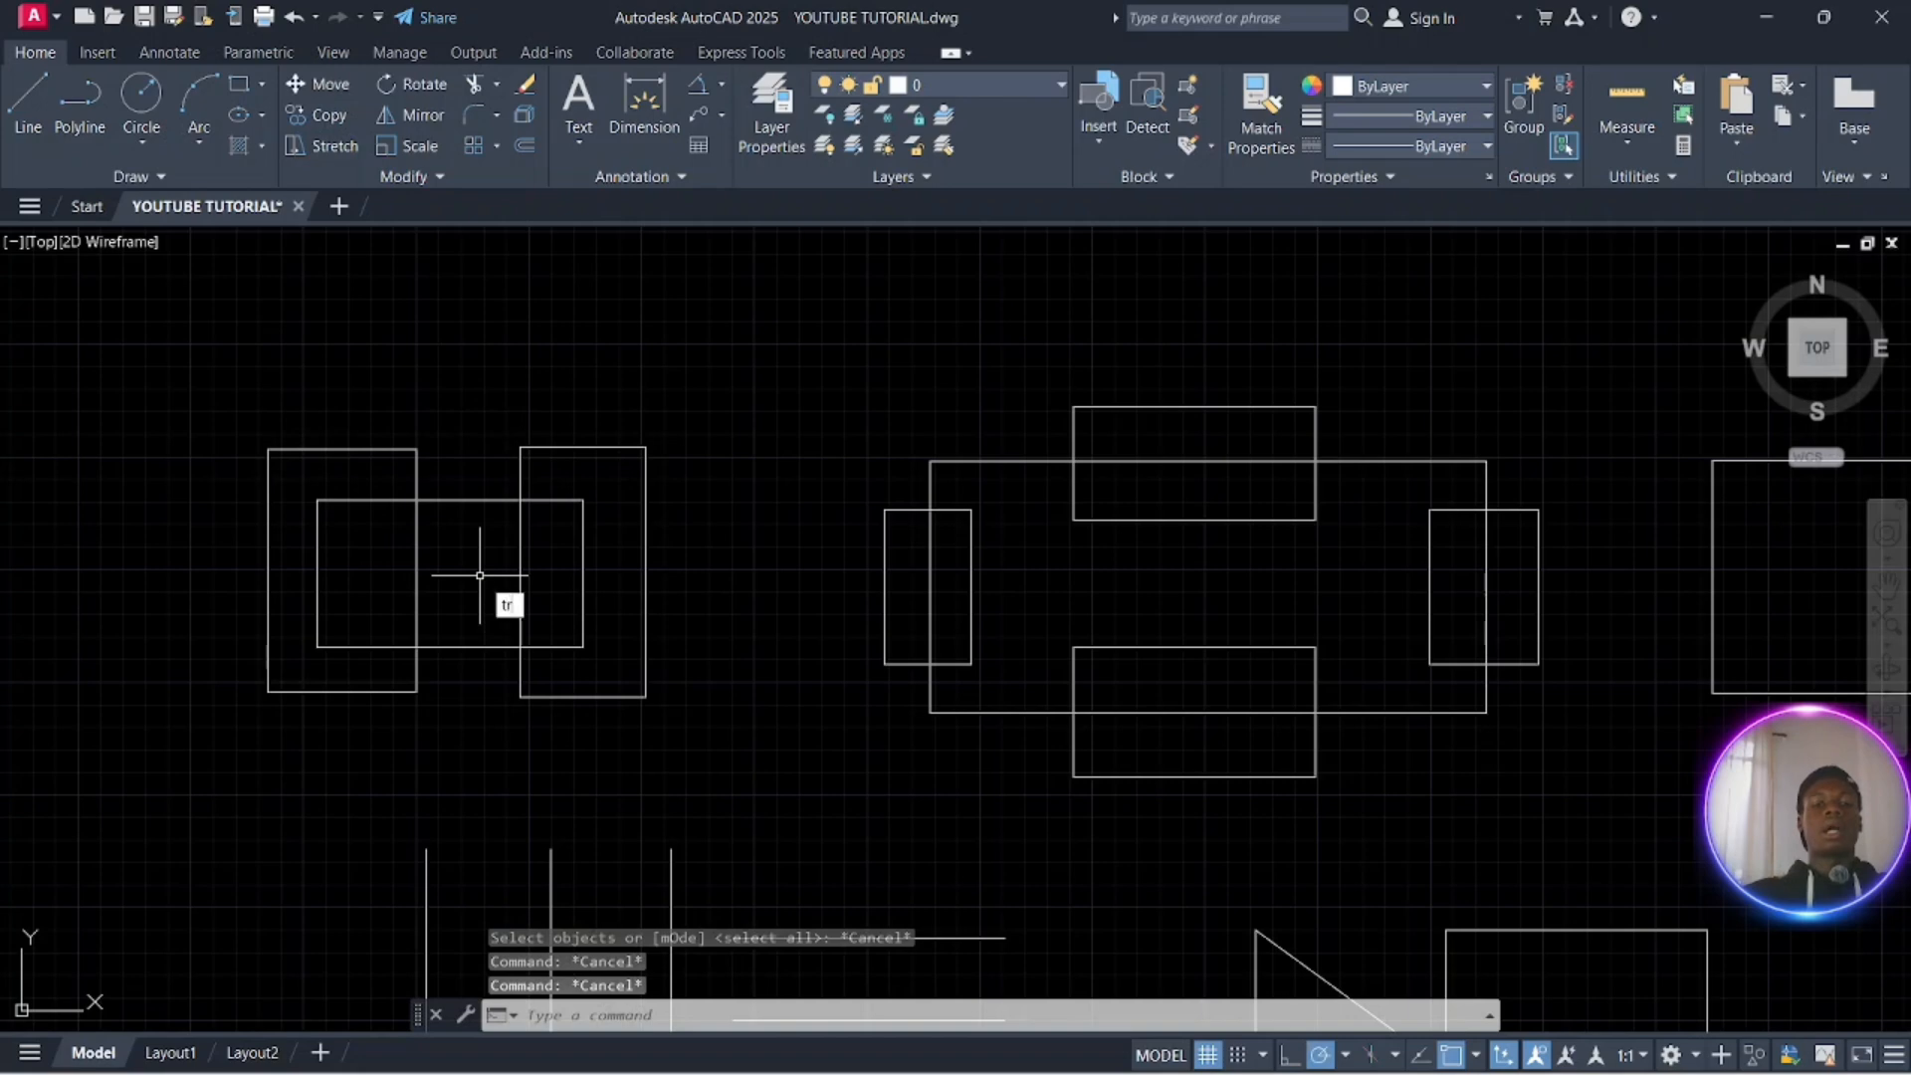
Trim the overlaps between the middle and right rectangles of the three-rectangle figure, using Standard mode with all objects as cutting edges
left_click(573, 633)
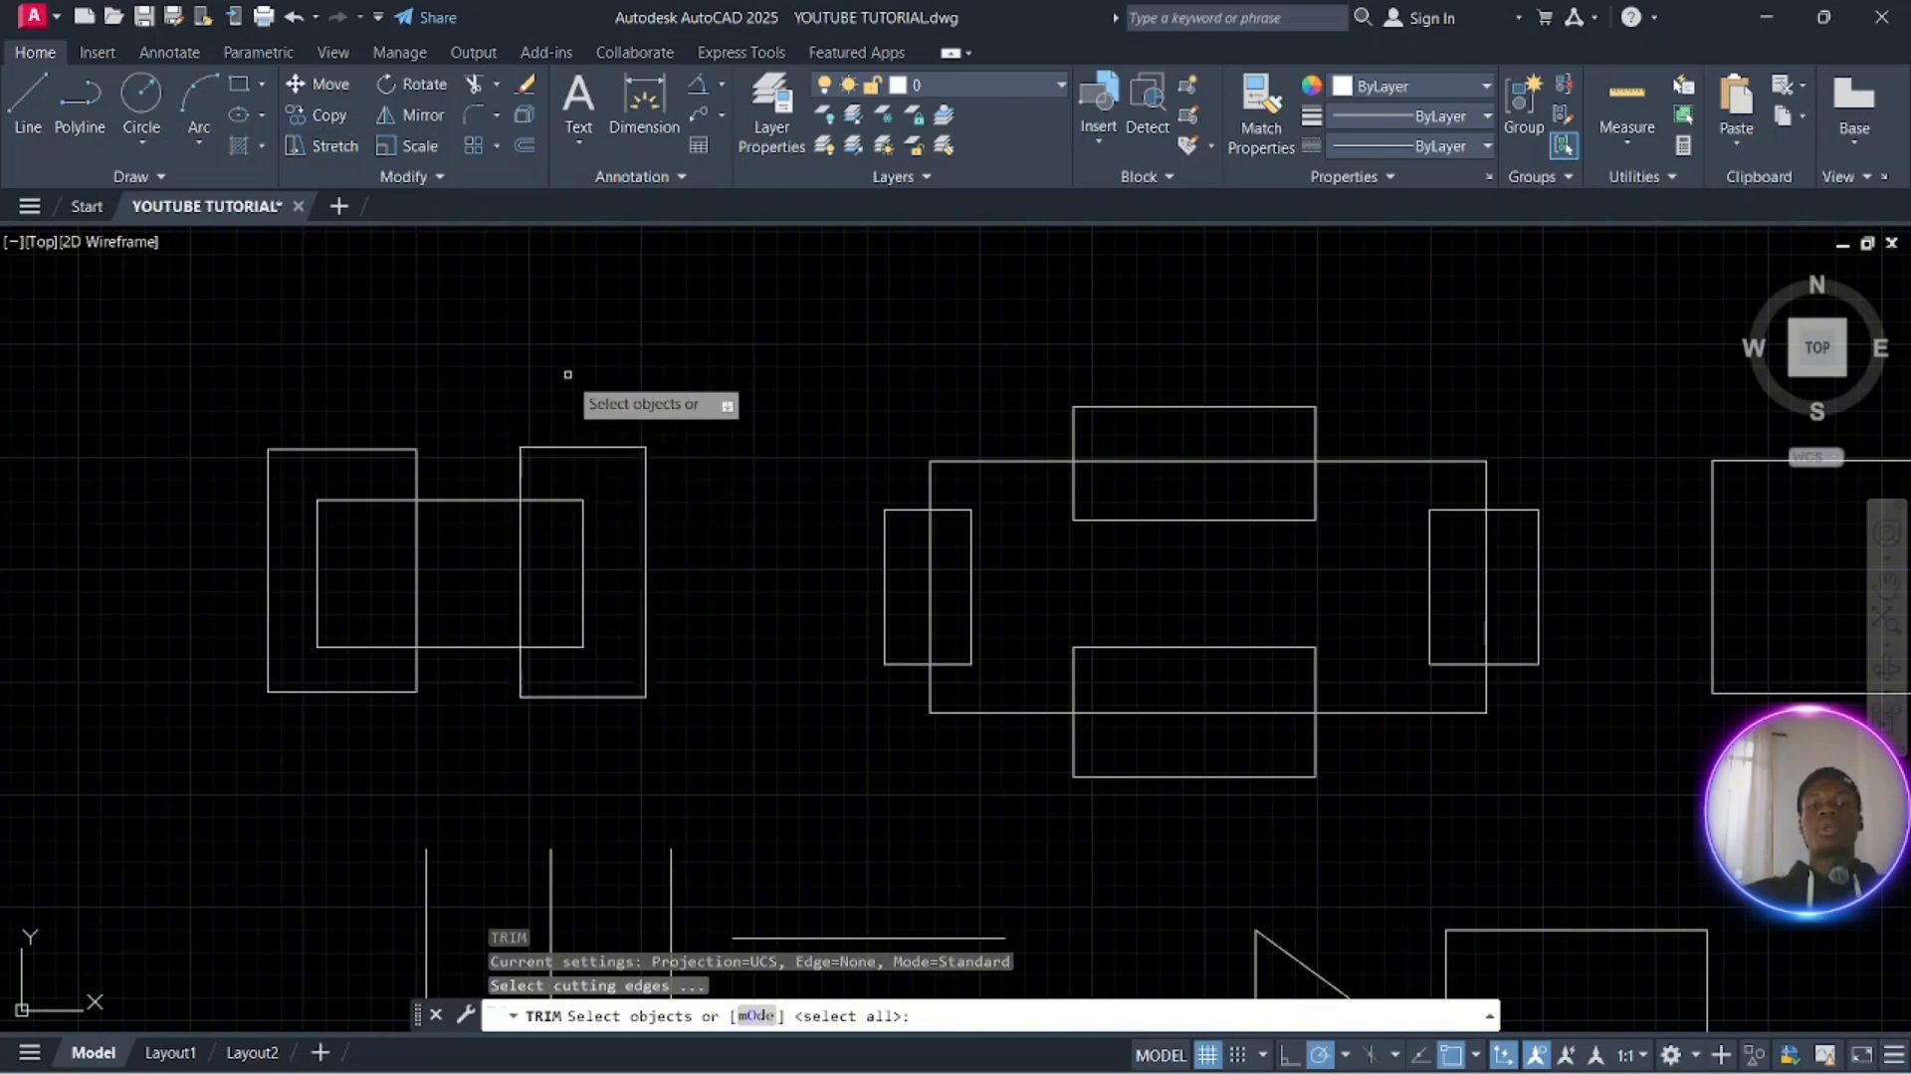
left_click(757, 1016)
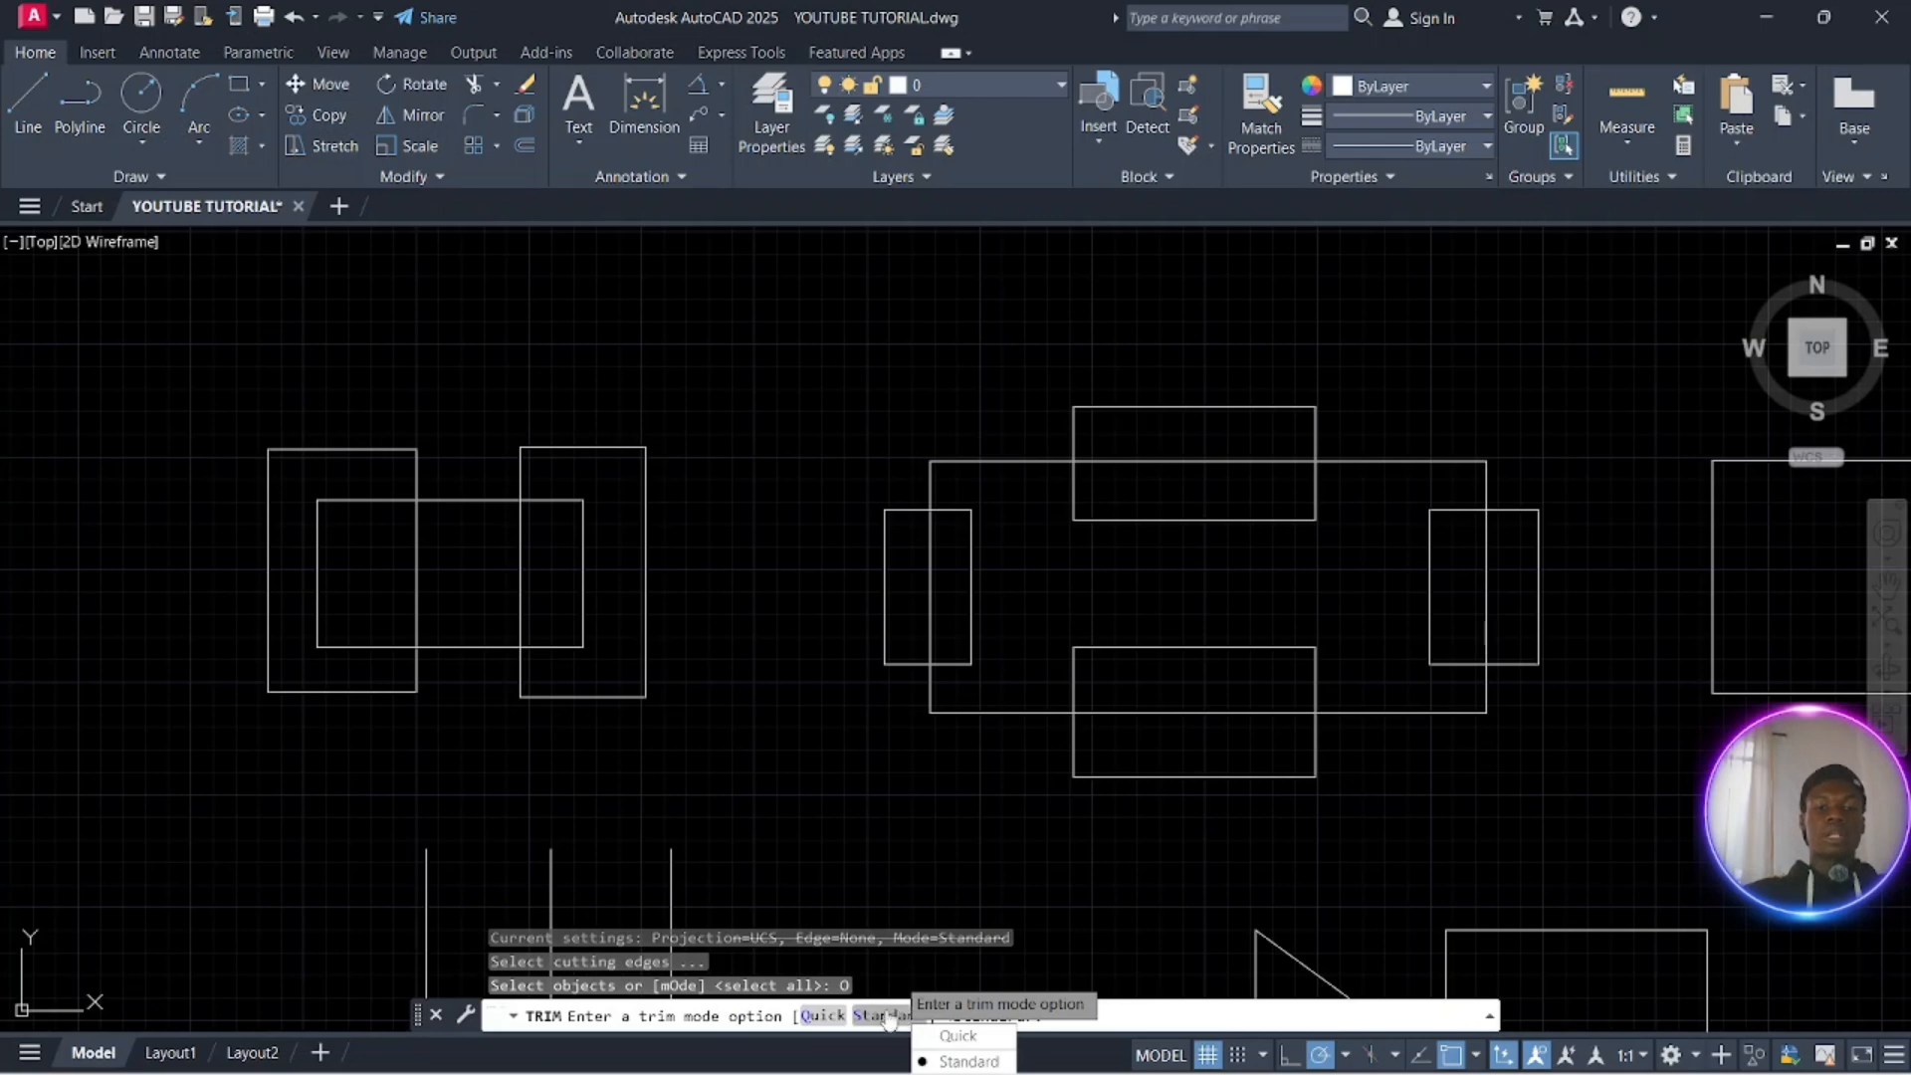
left_click(881, 1015)
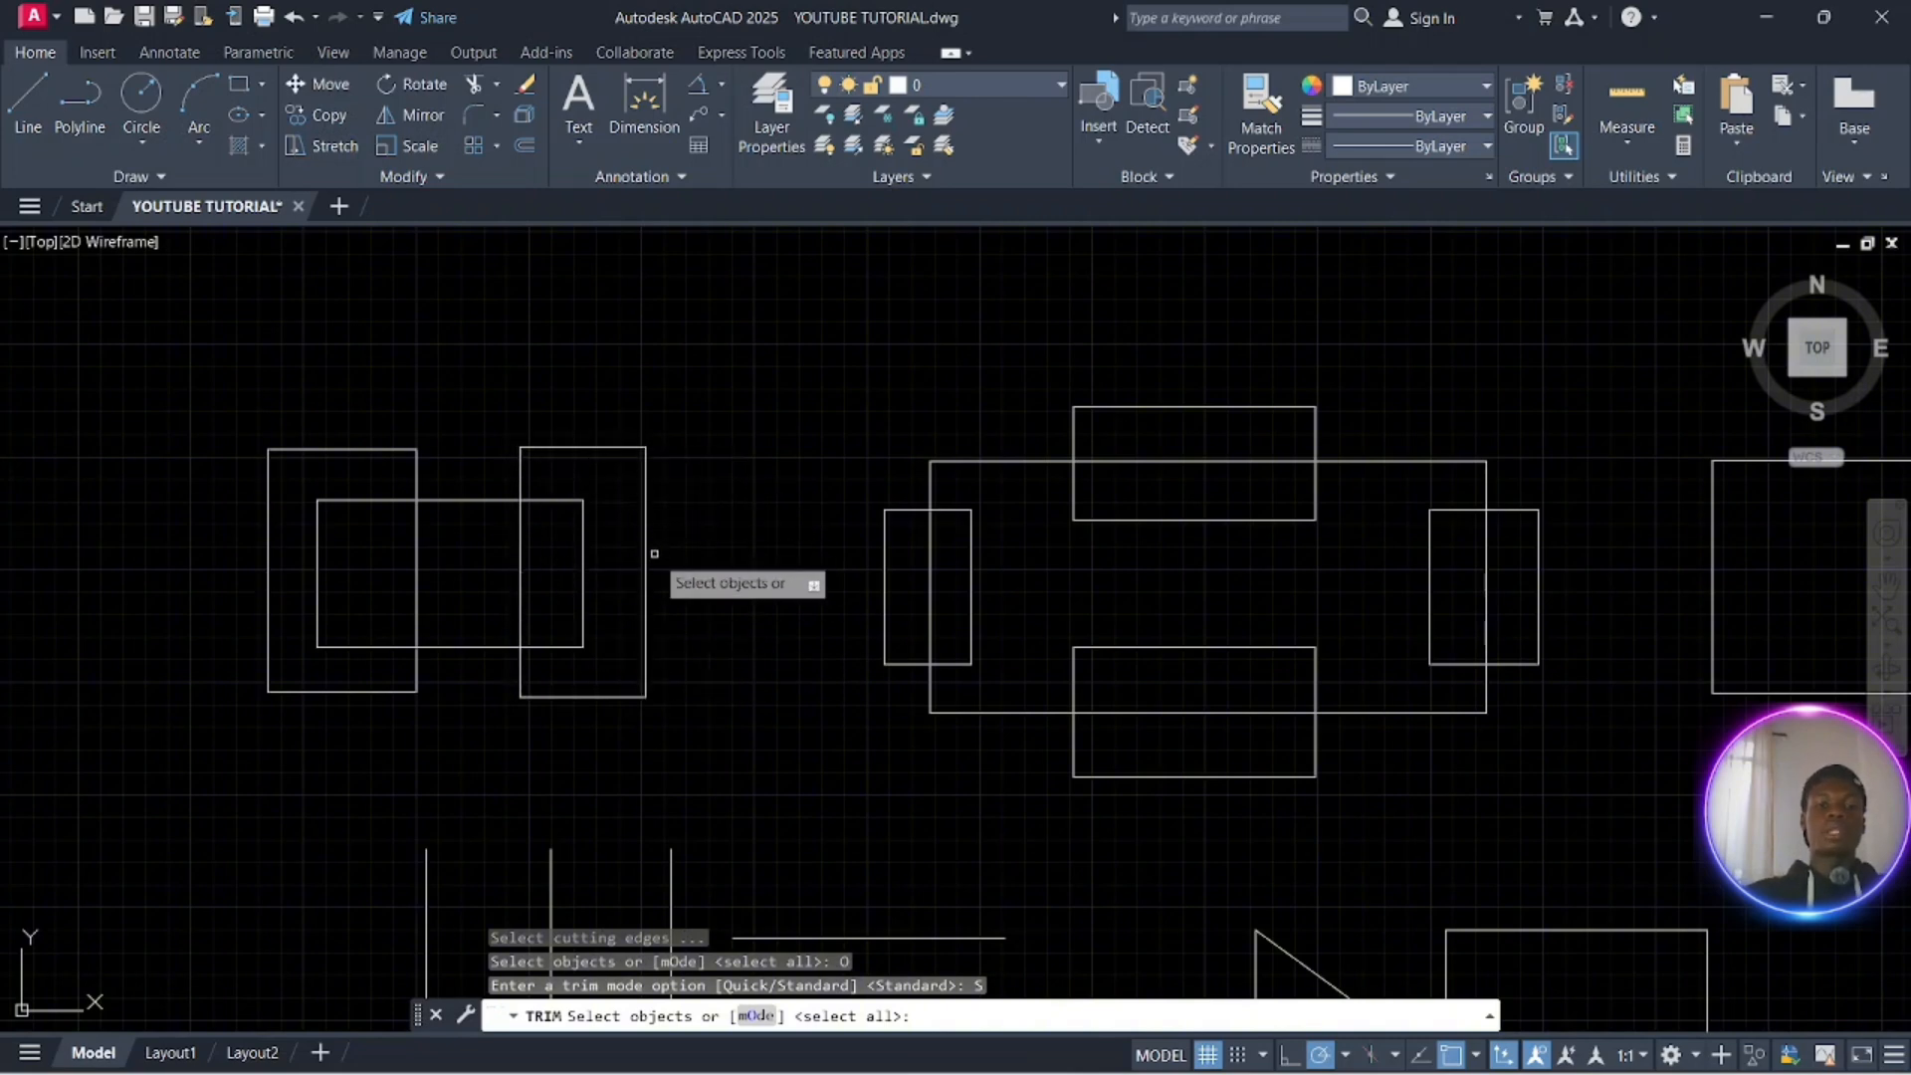
key("Return")
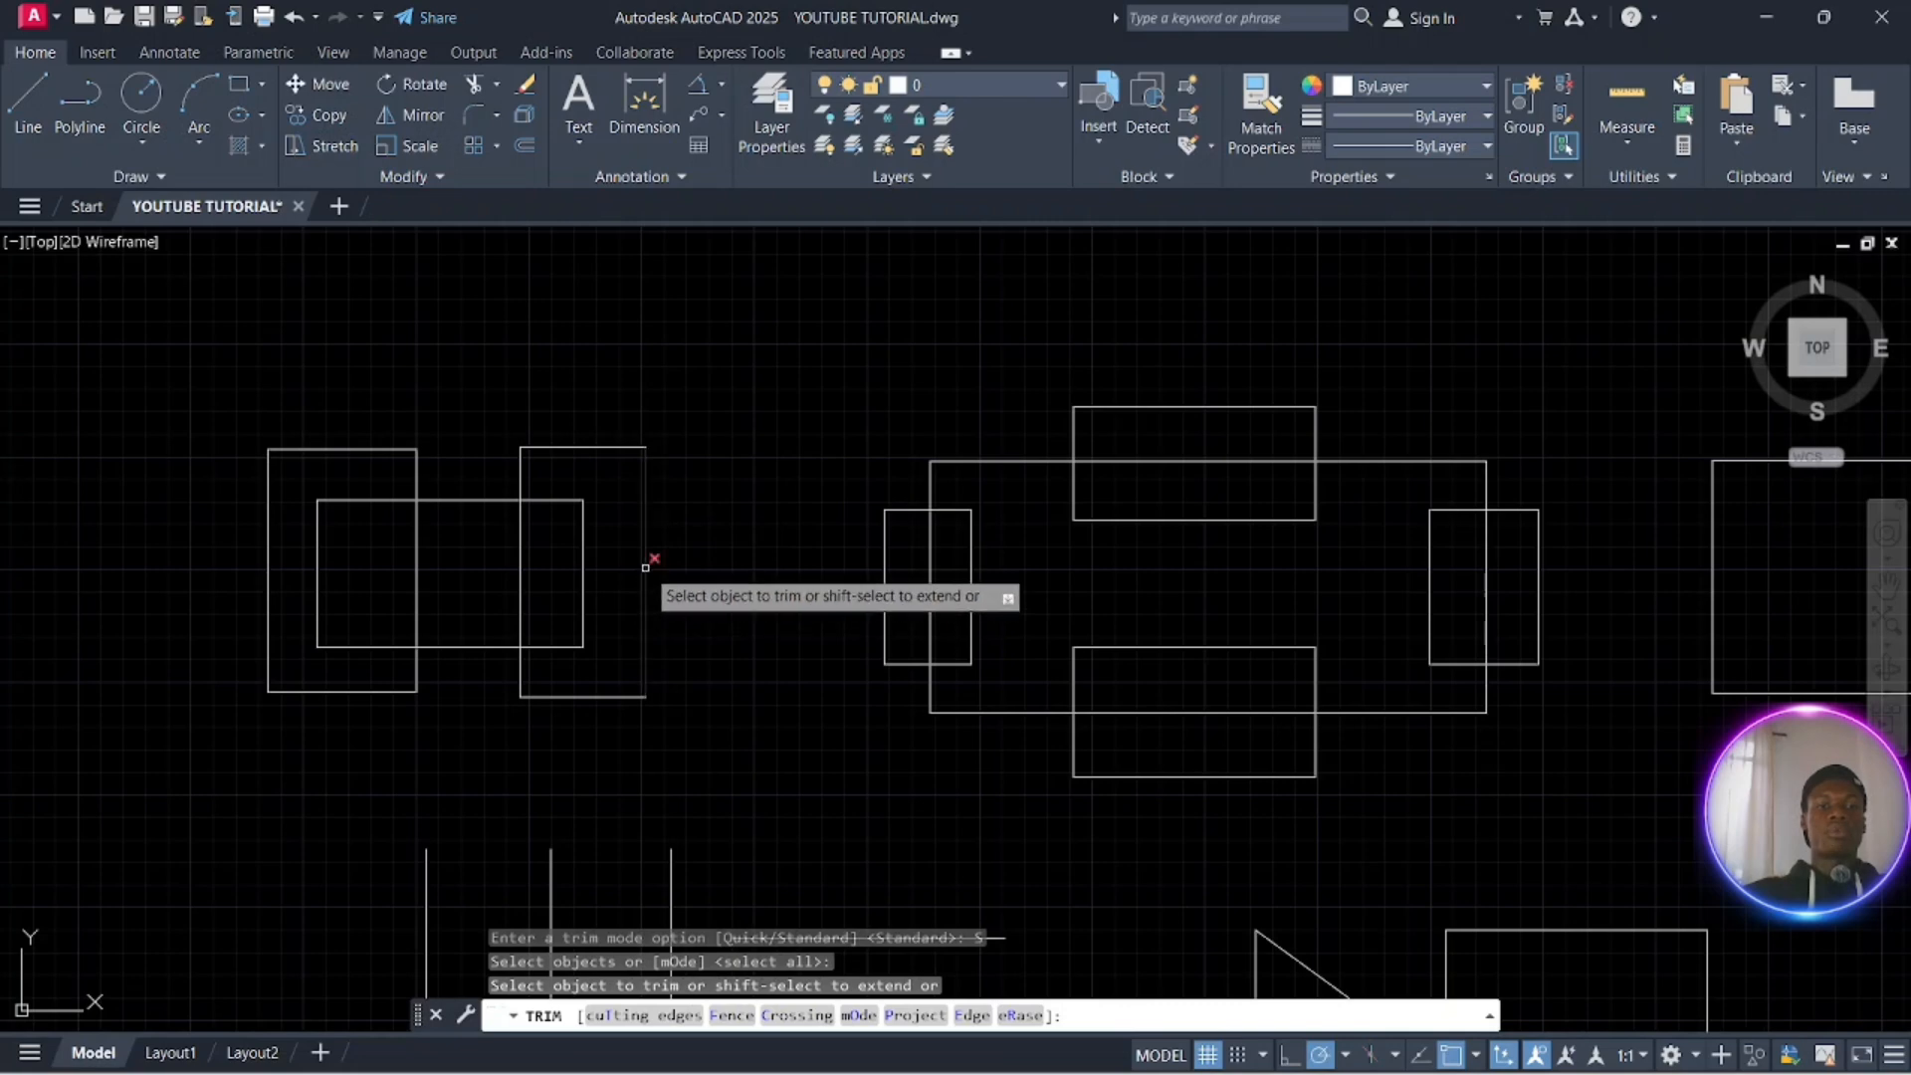
left_click(519, 527)
left_click(560, 500)
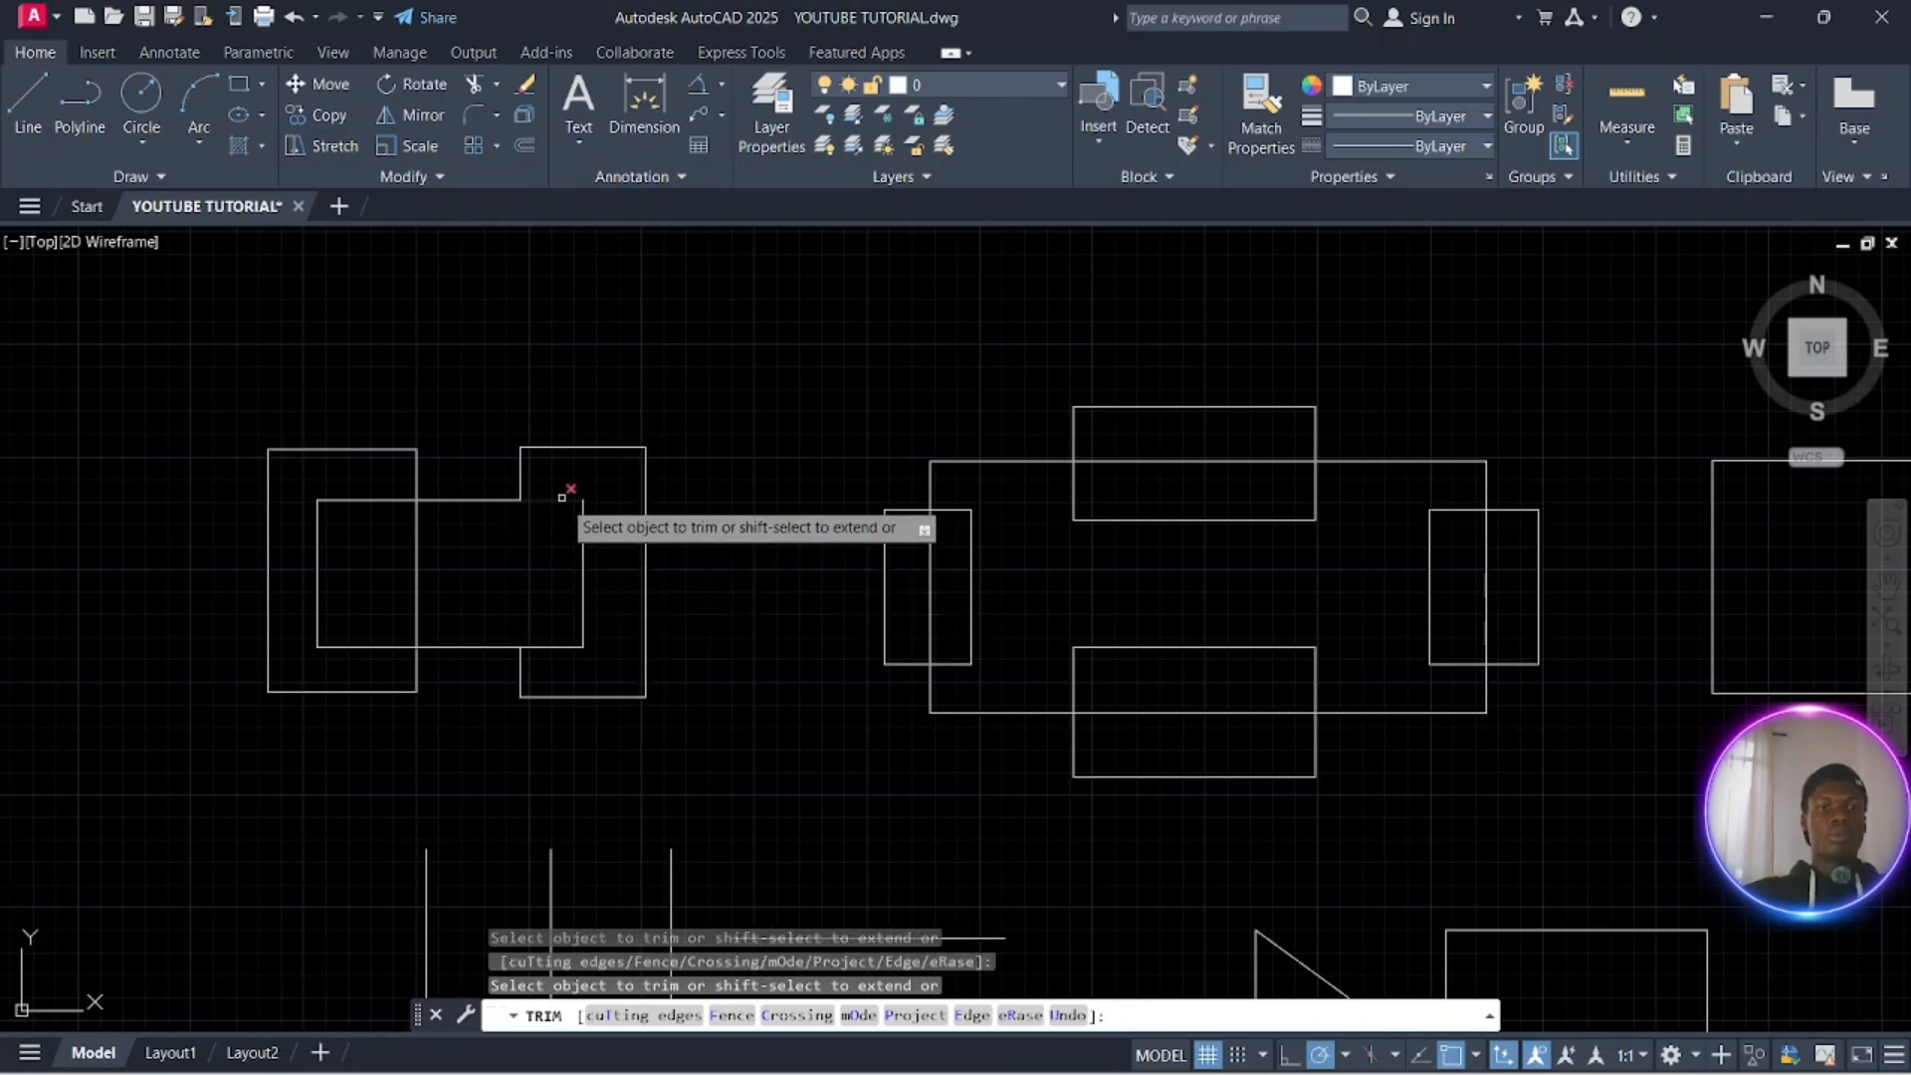
left_click(583, 536)
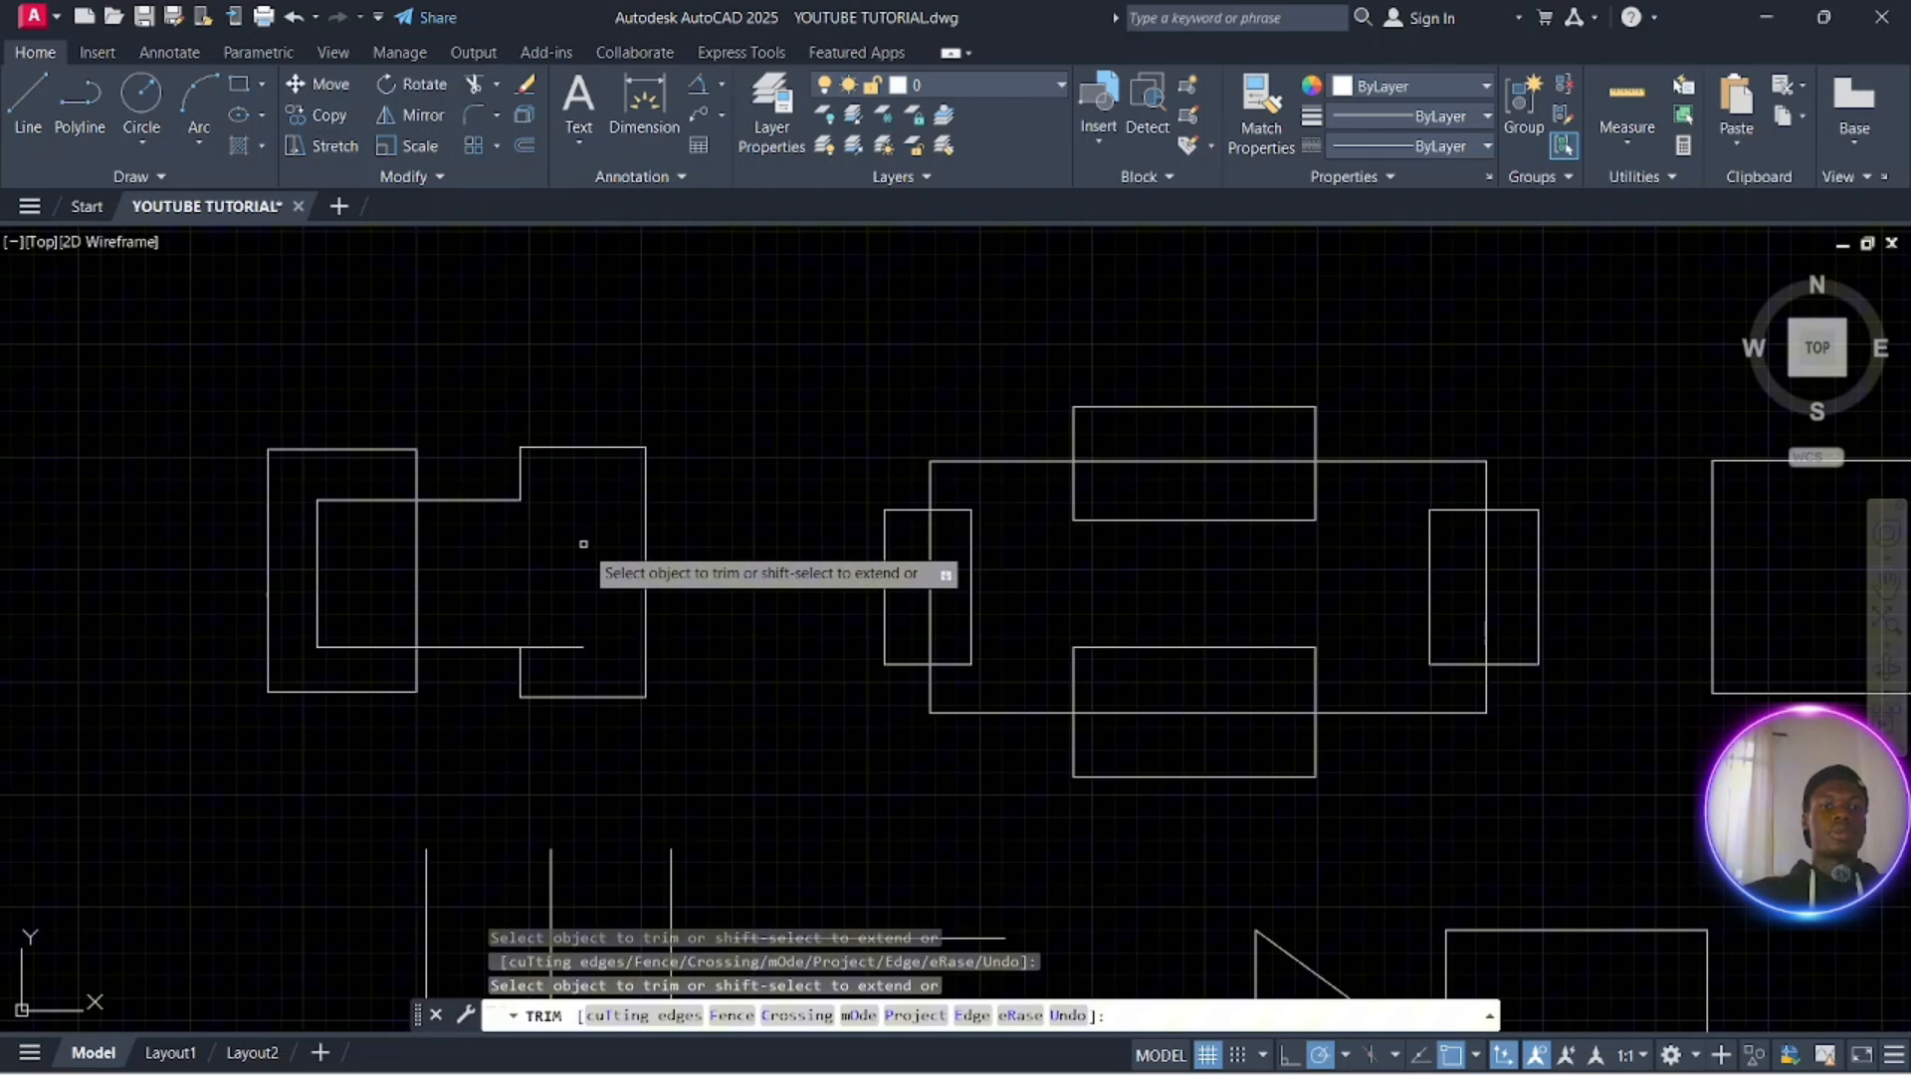
left_click(575, 647)
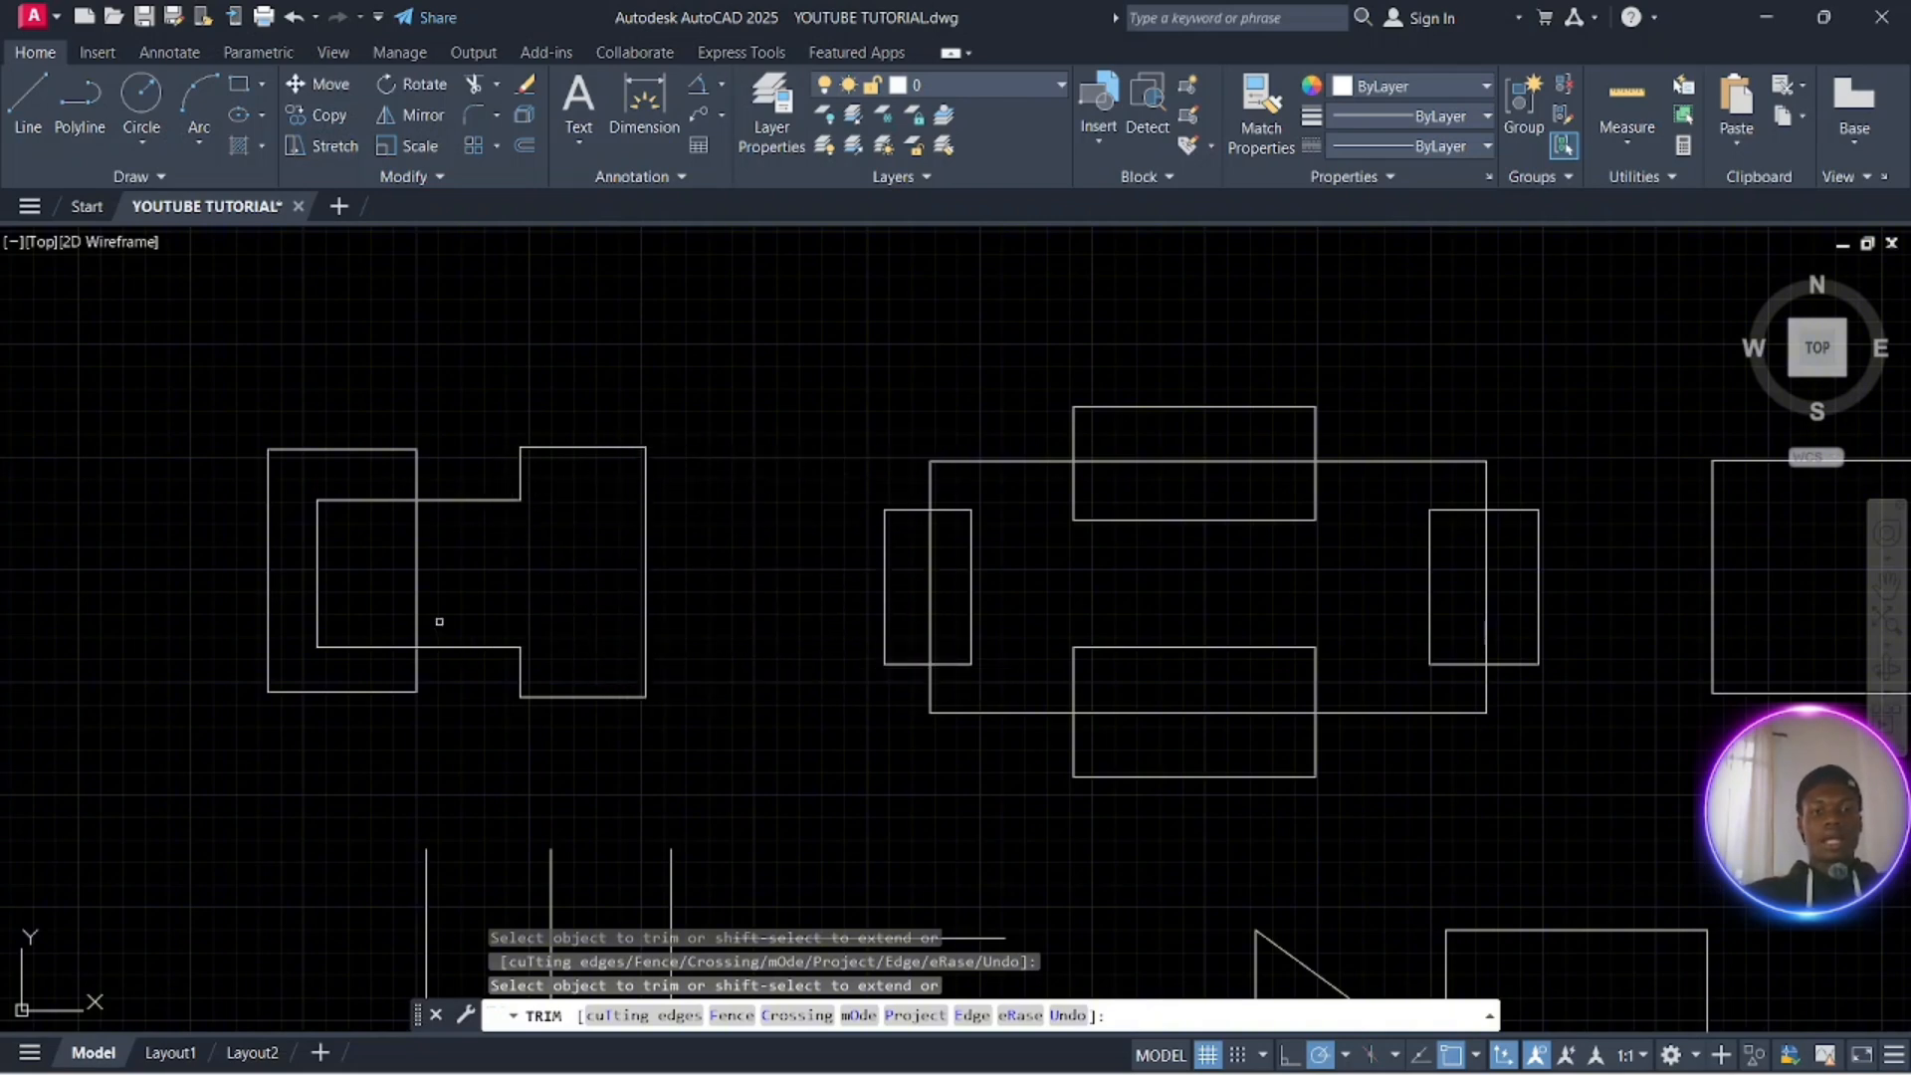
Switch Trim to Quick mode and trim the overlapping segments between the left rectangle and the middle one in the same figure
left_click(858, 1015)
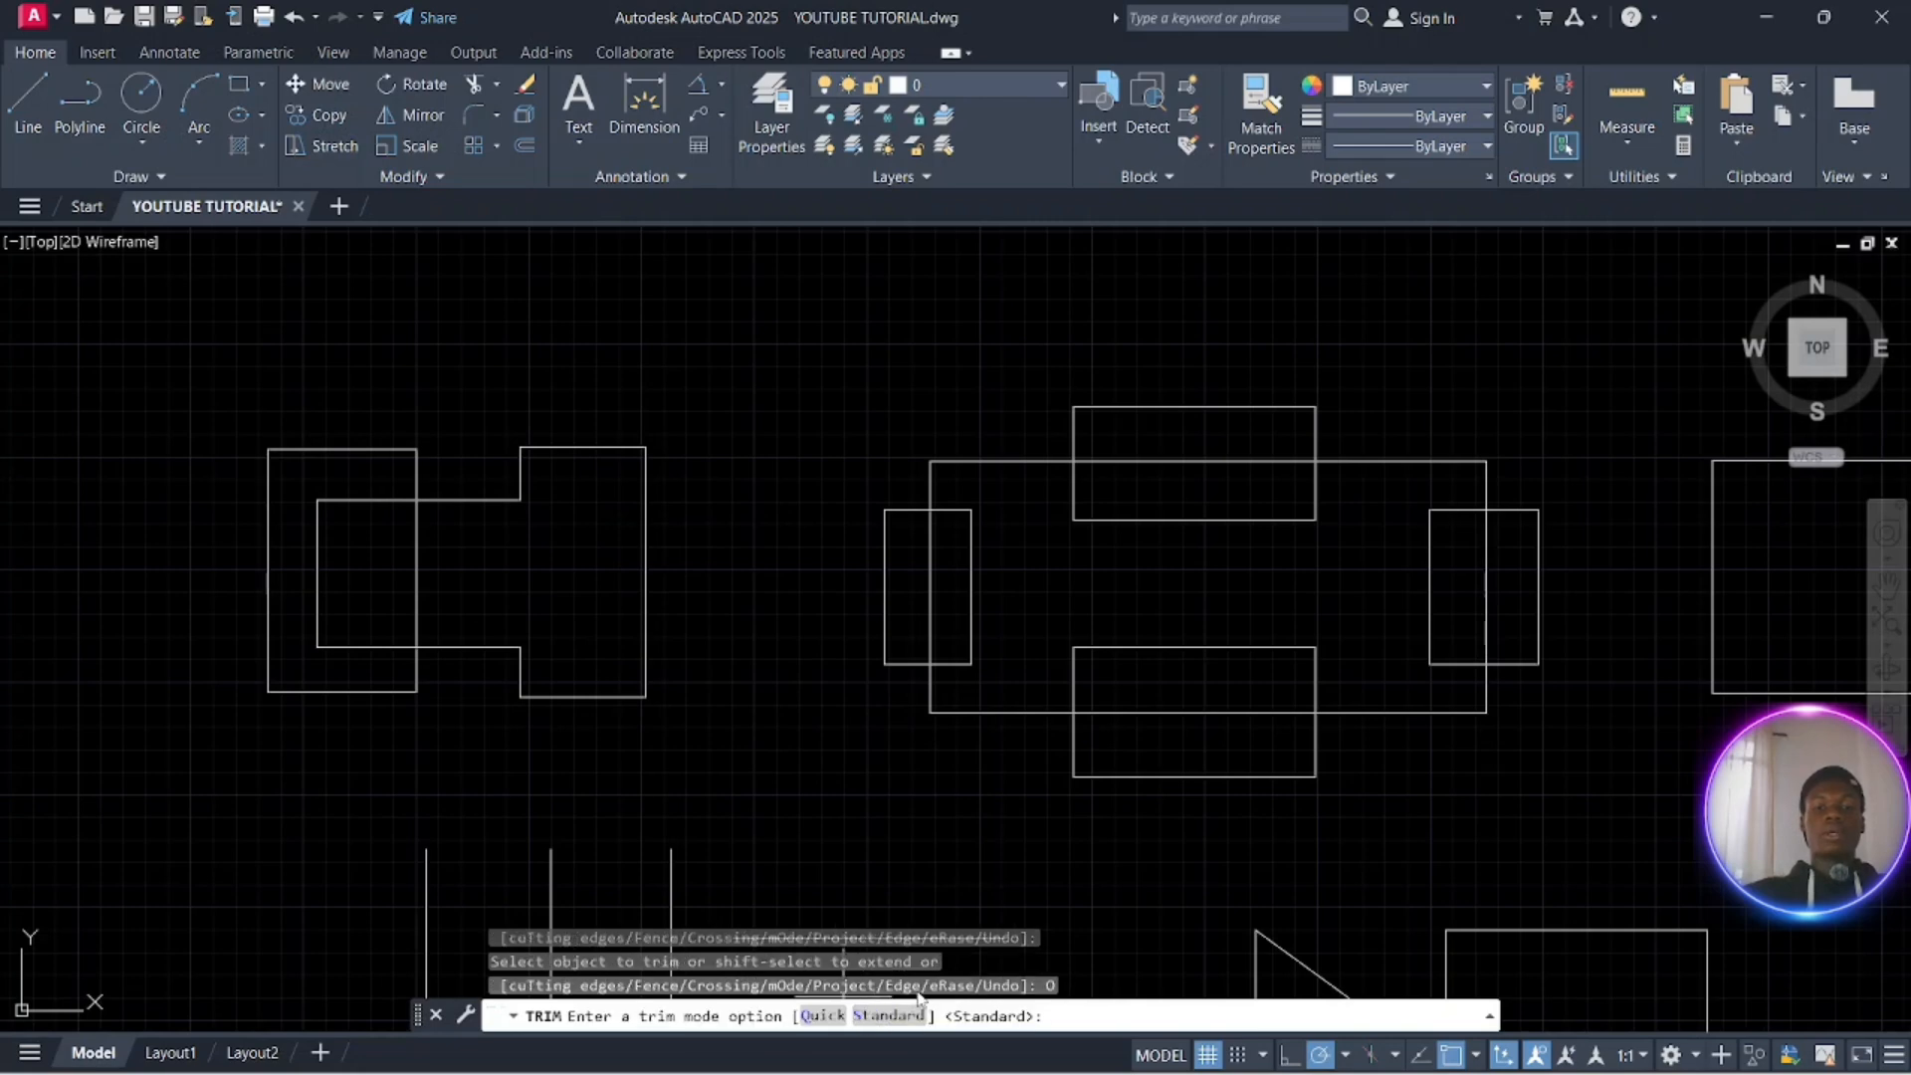
left_click(822, 1015)
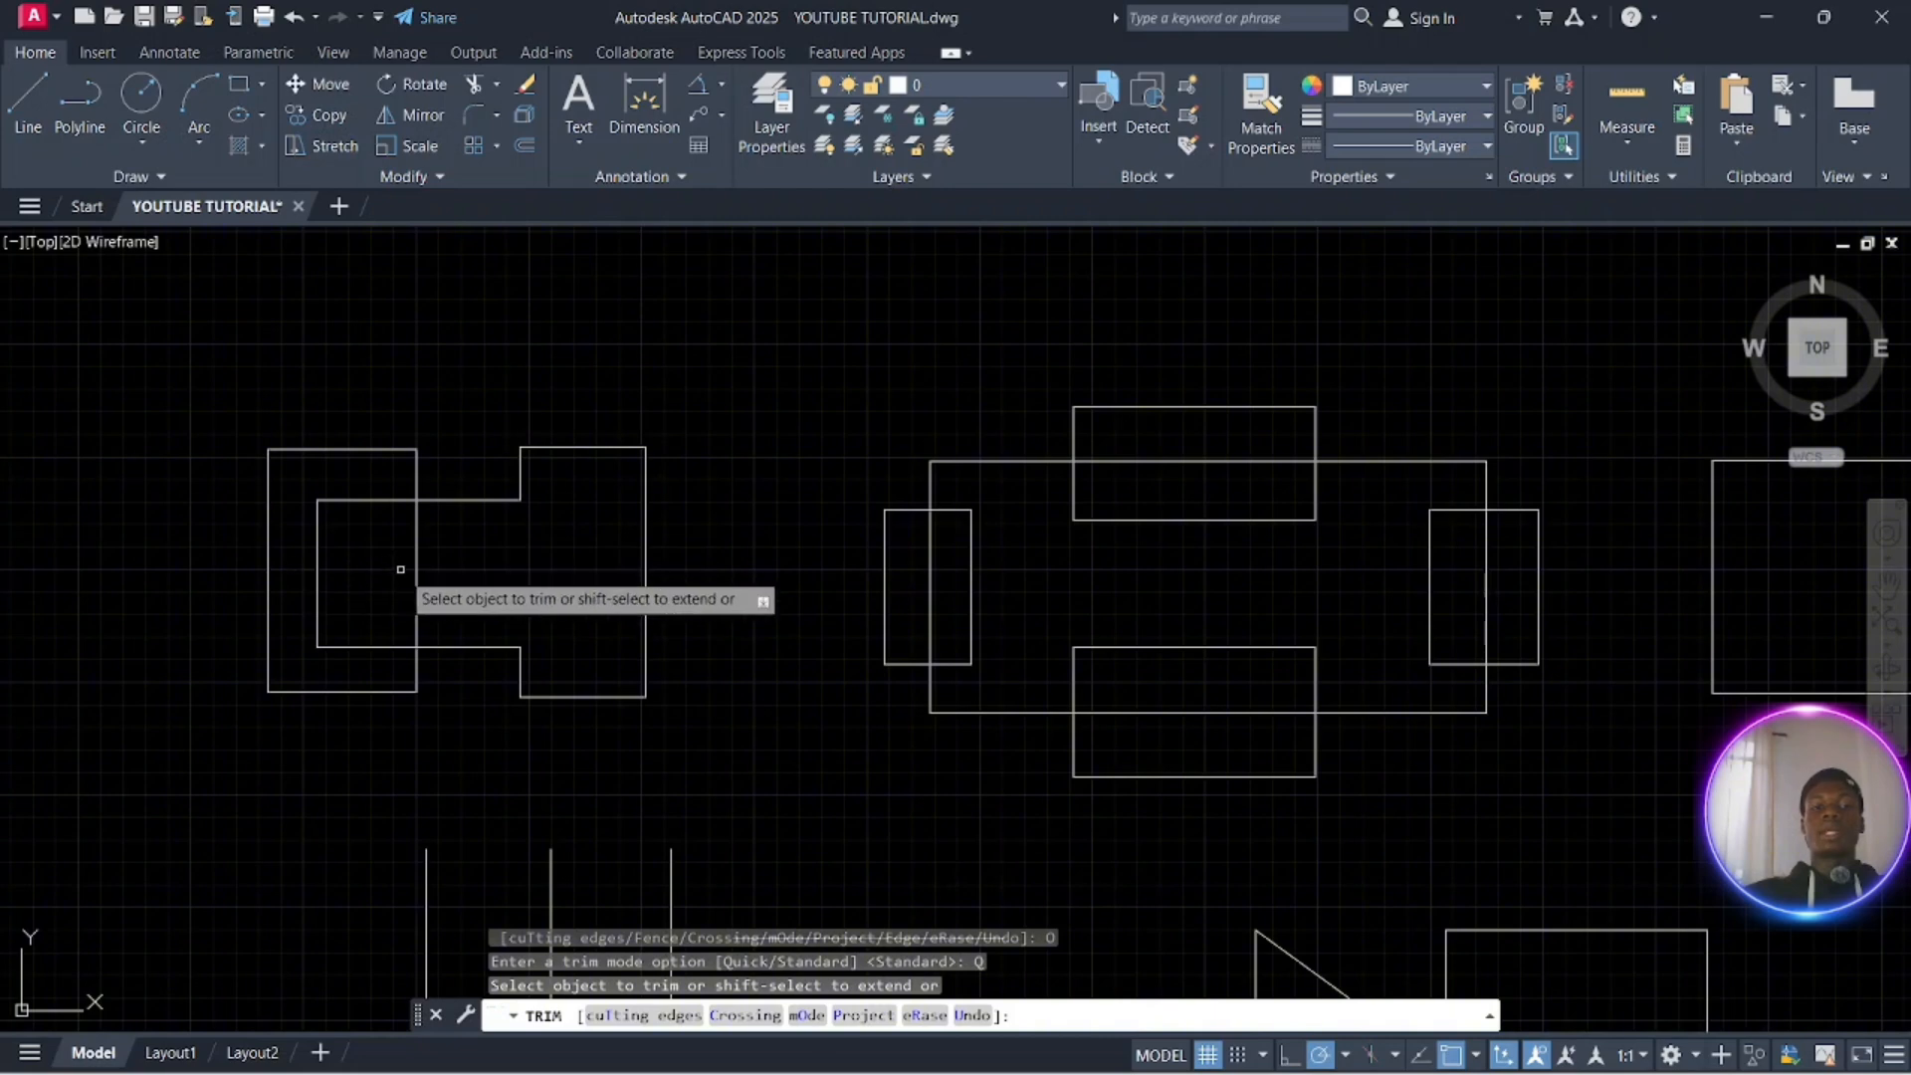
left_click(318, 570)
left_click(360, 501)
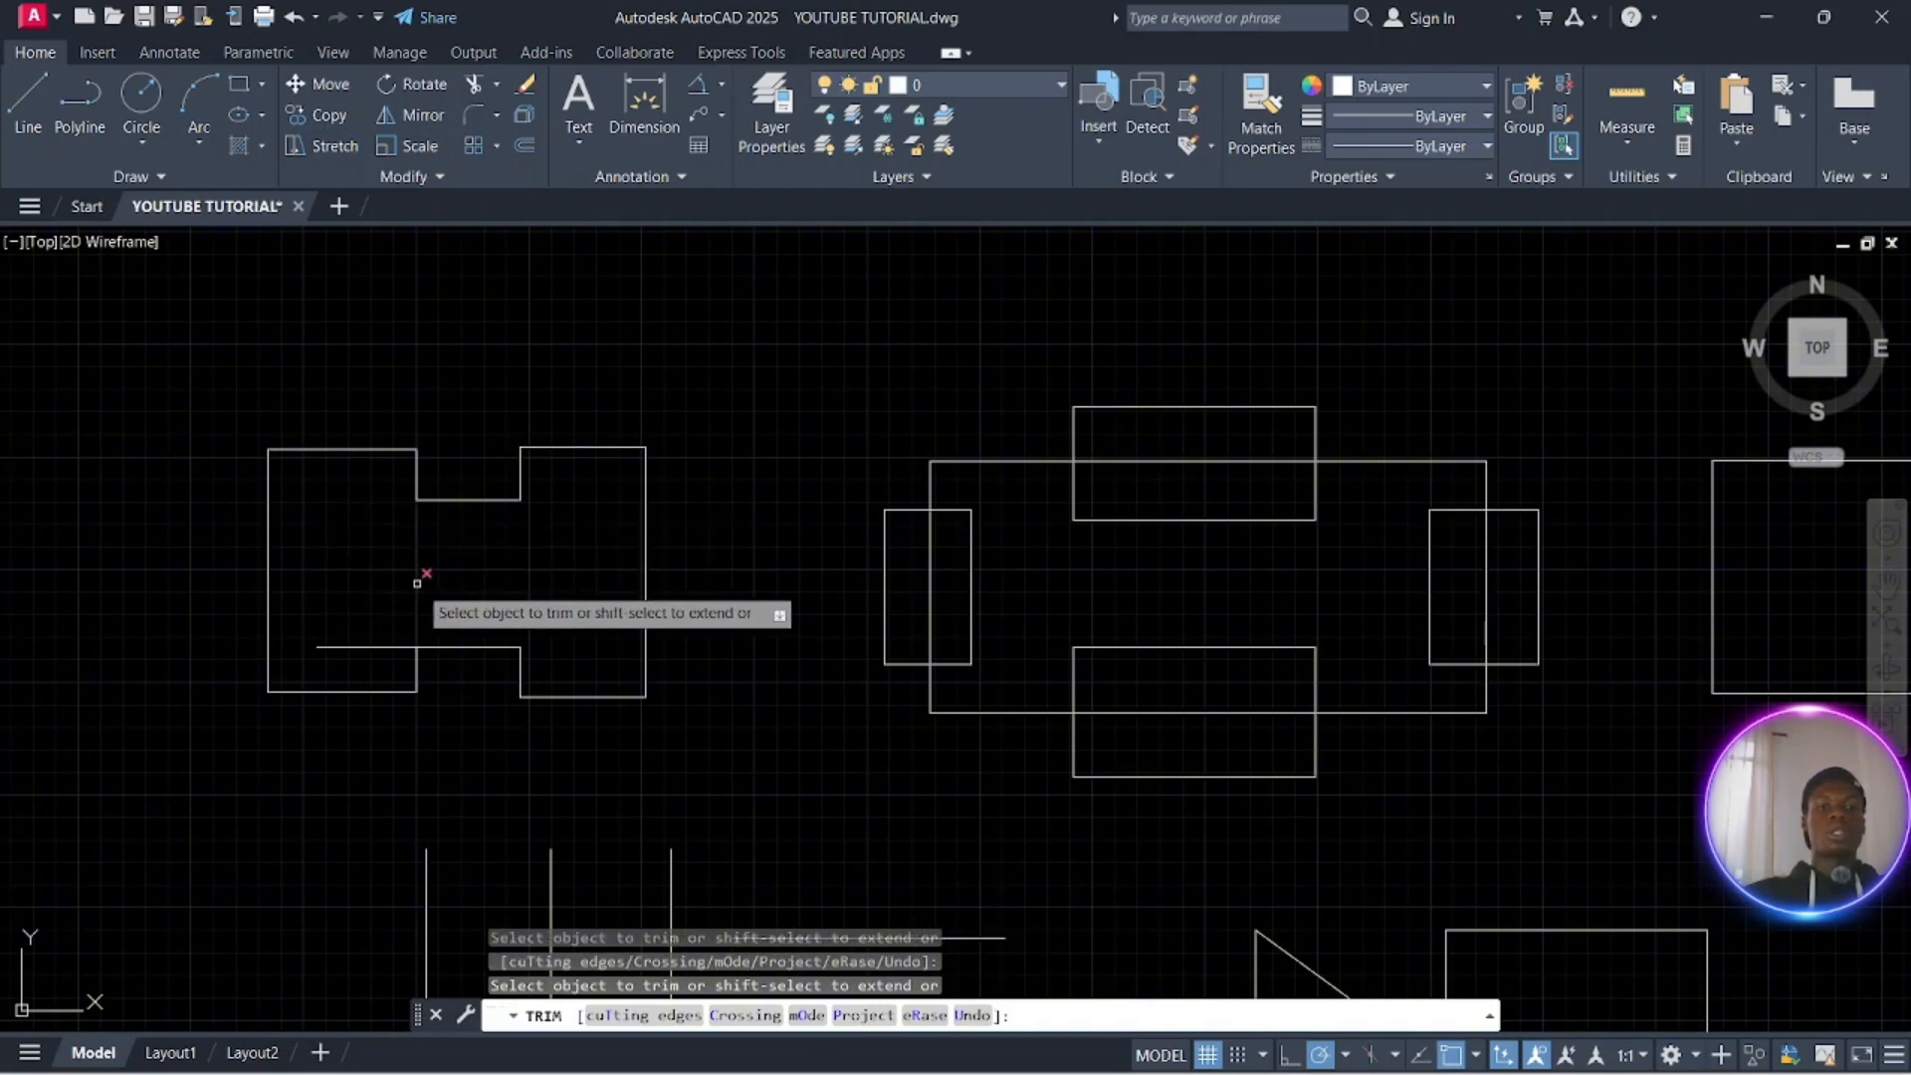
left_click(370, 643)
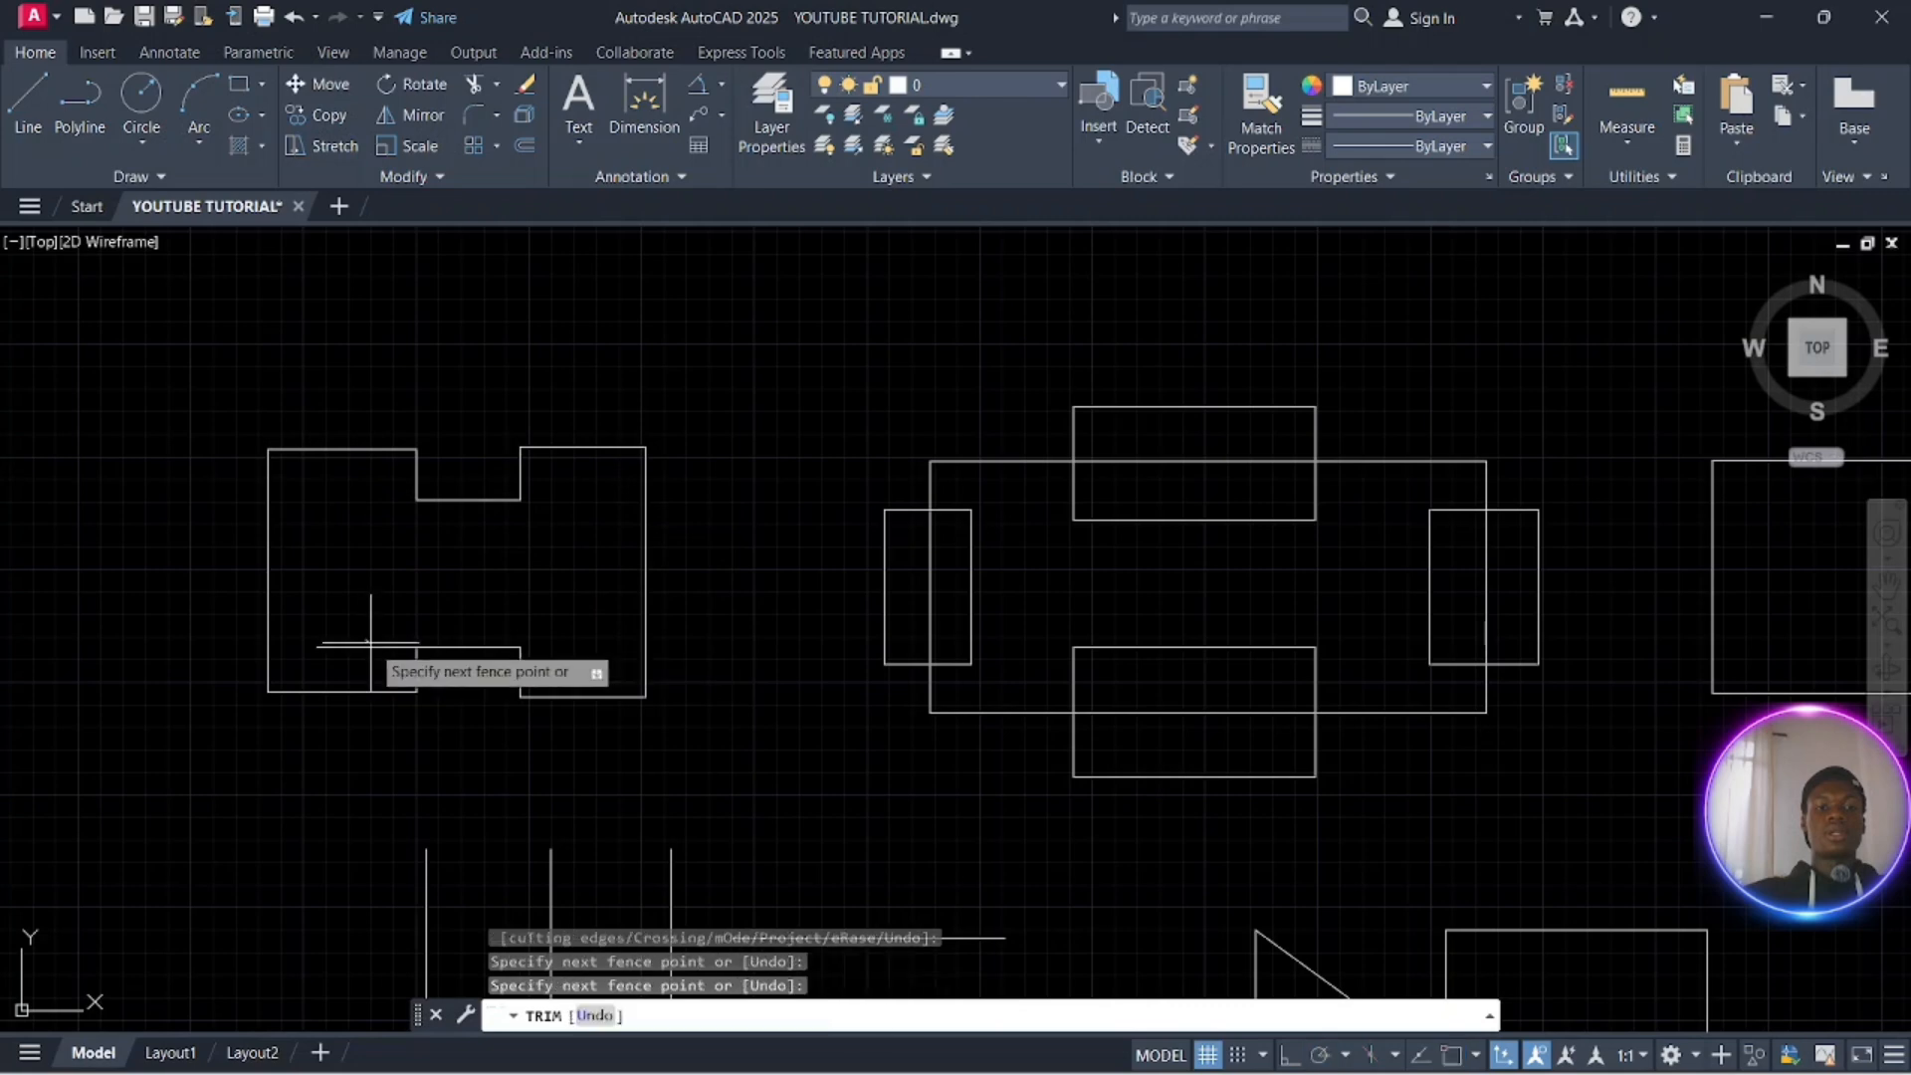
key("Return")
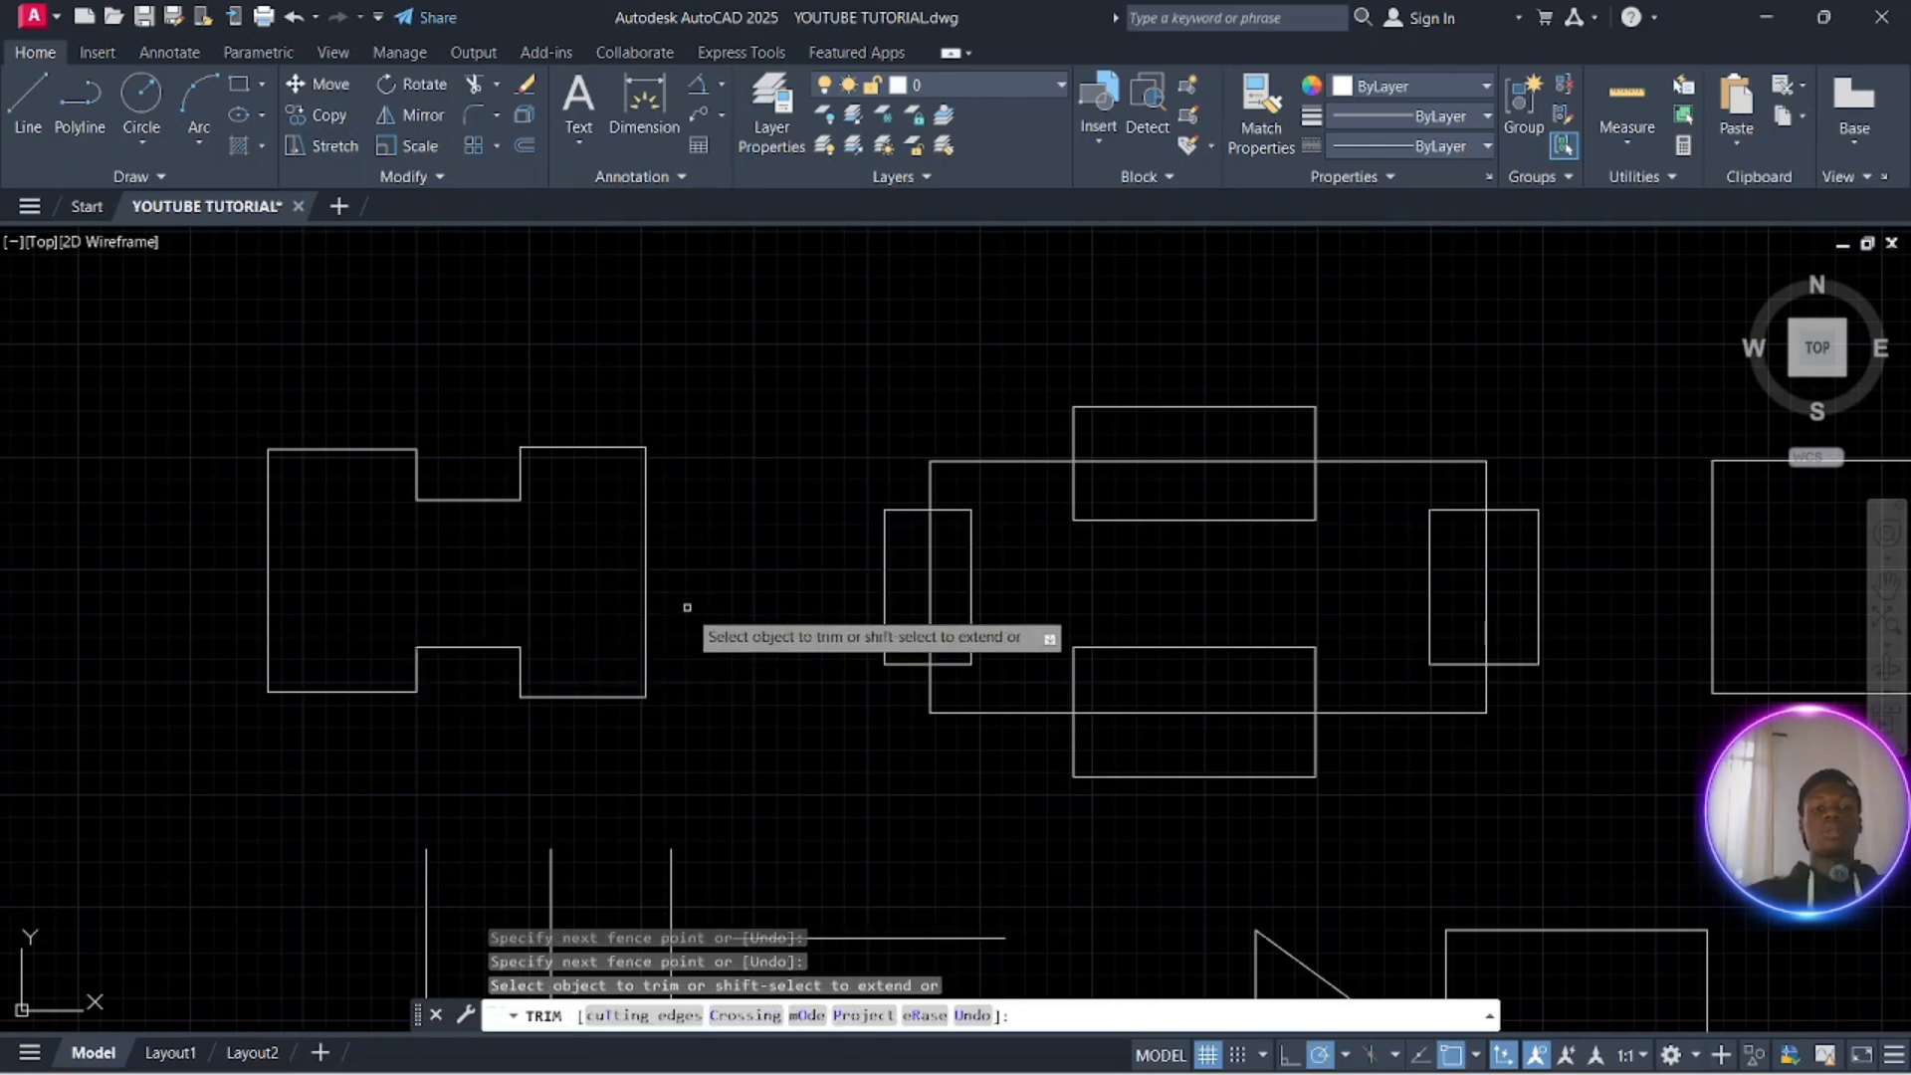
key("Escape")
key("Escape")
key("Escape")
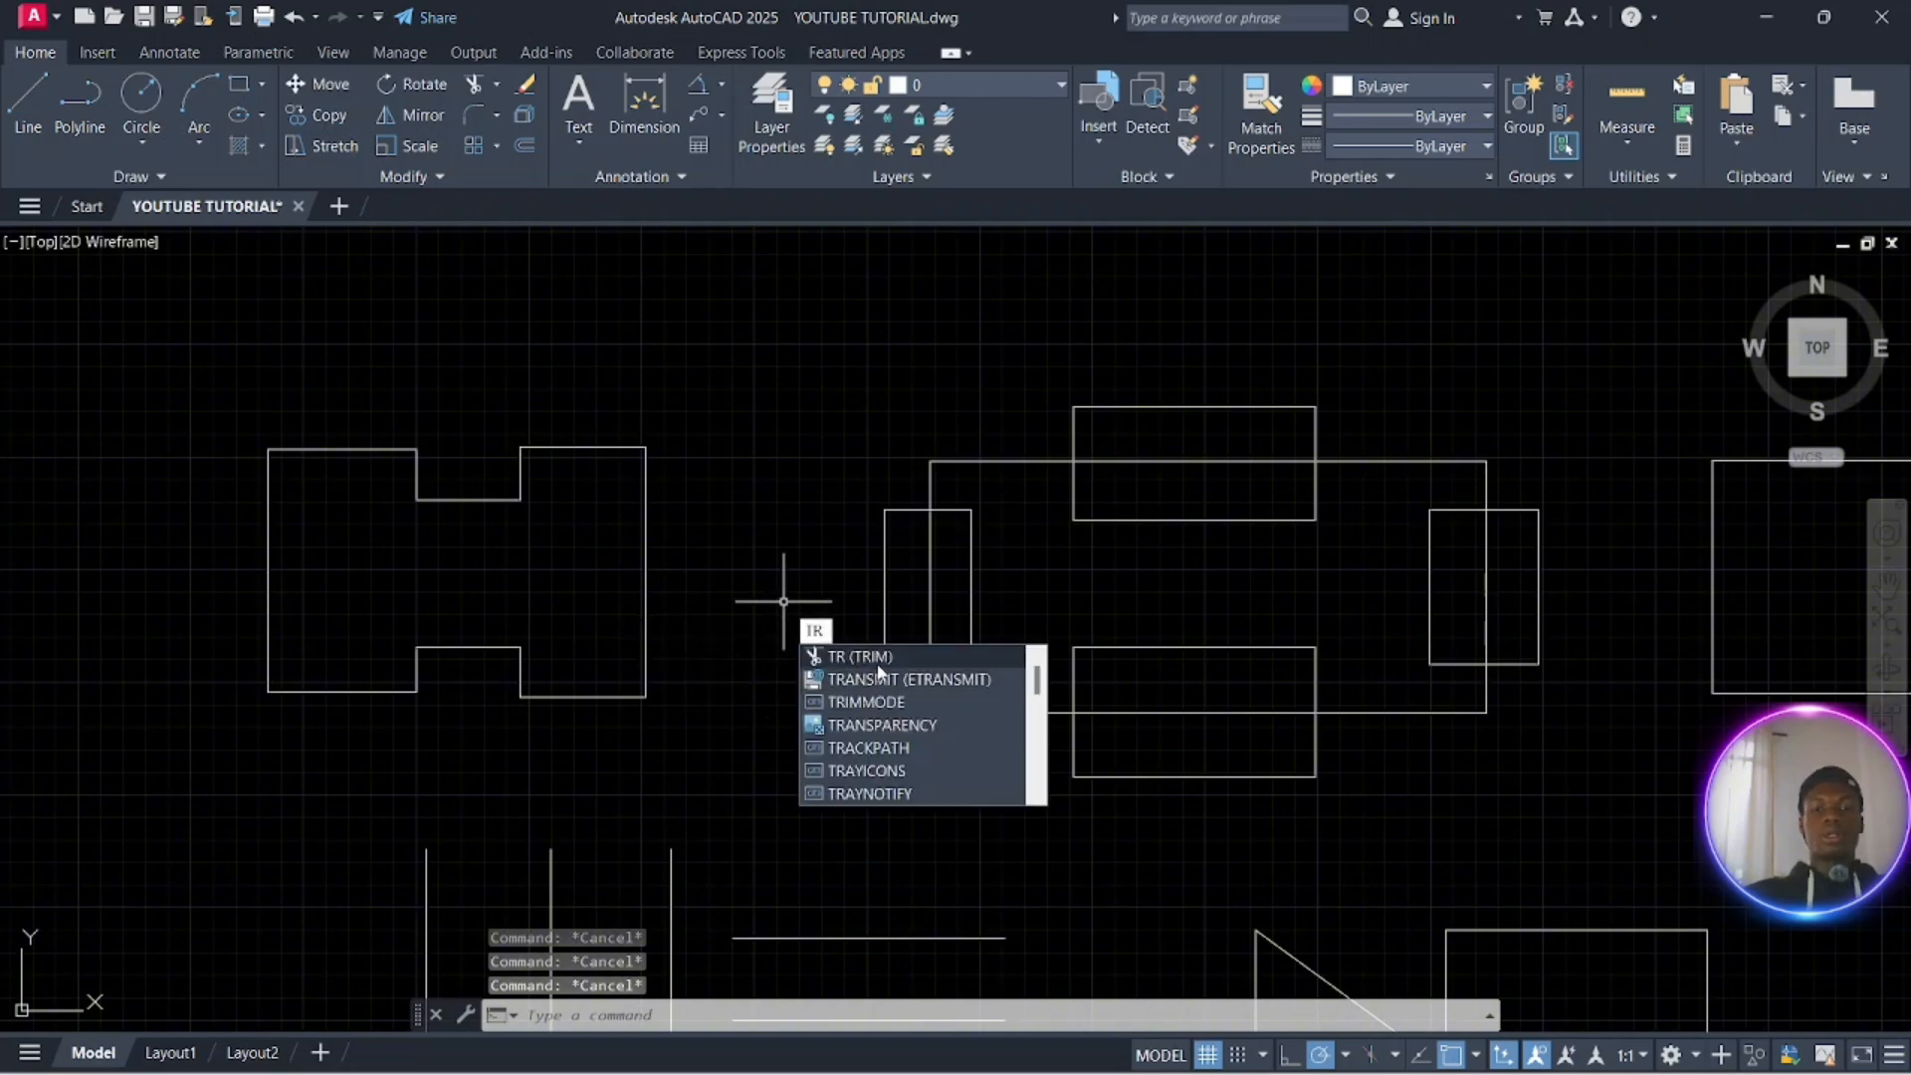
left_click(880, 660)
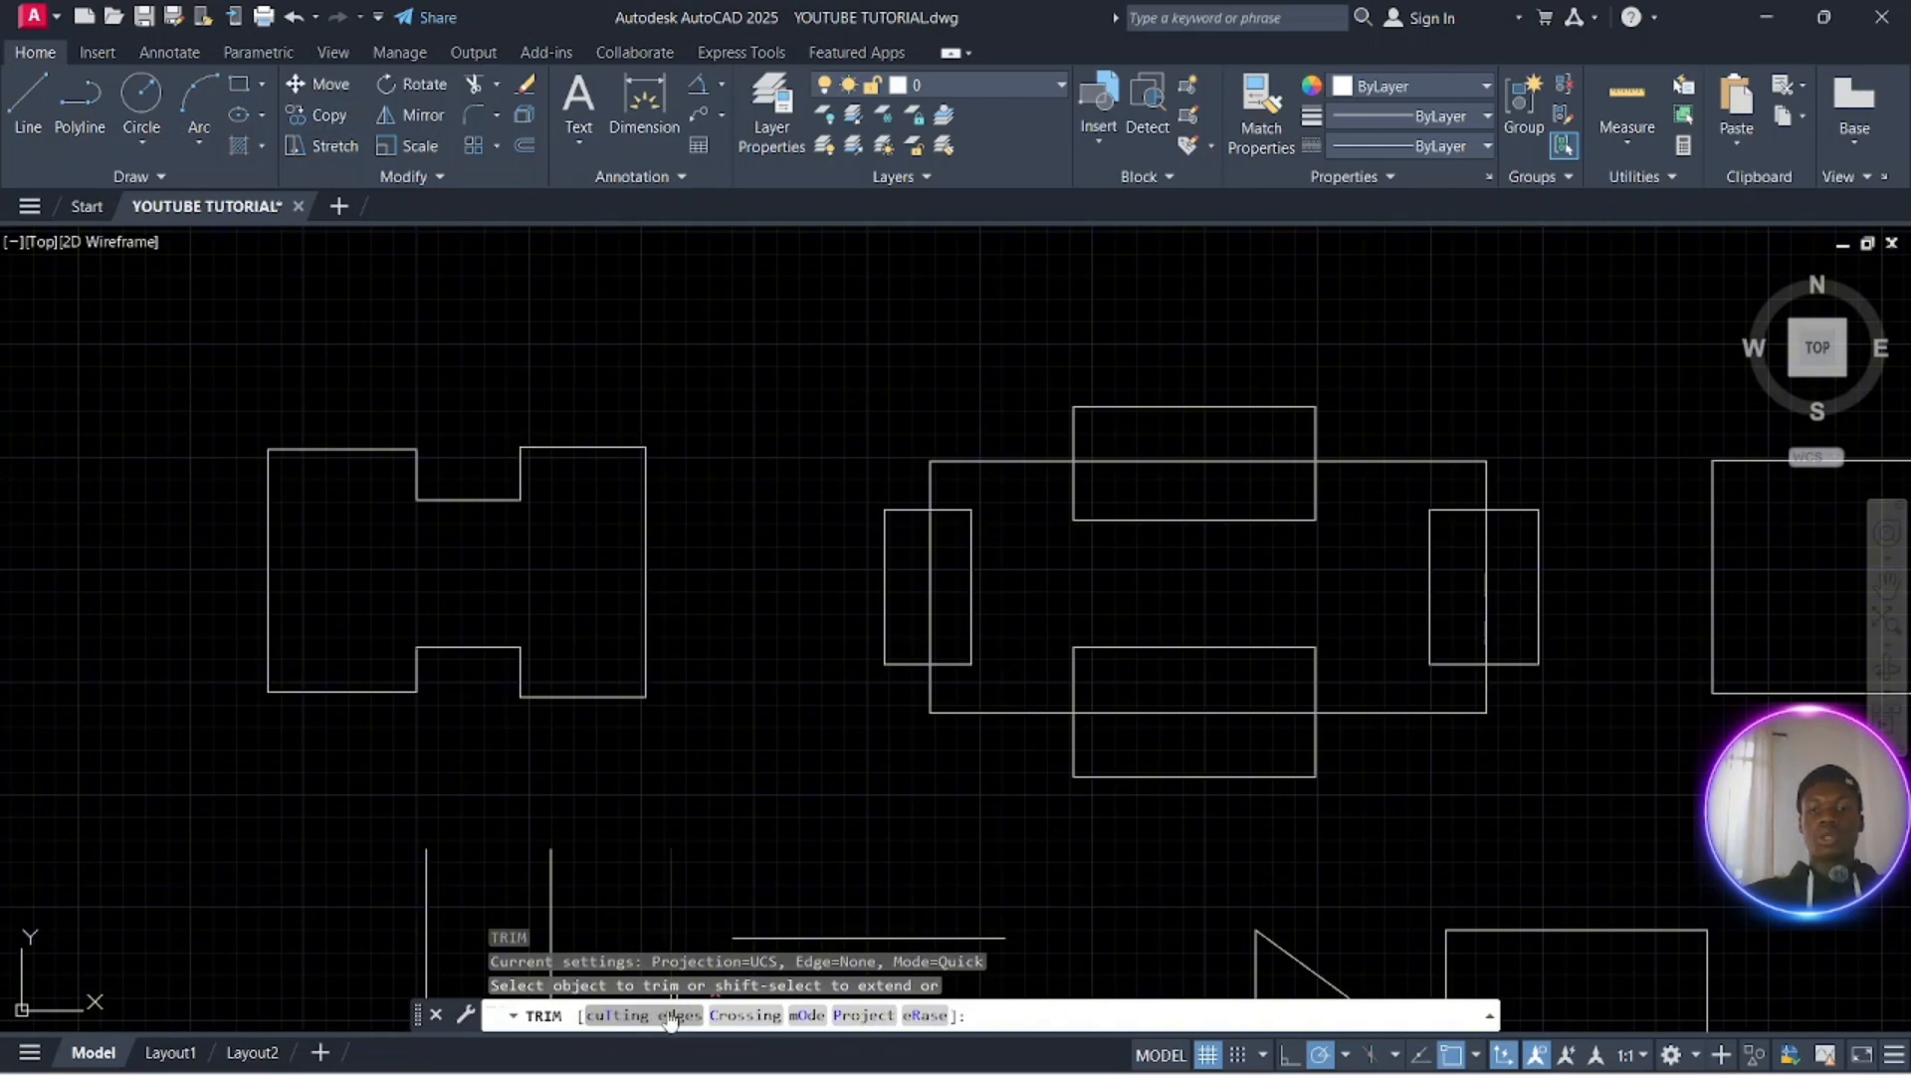
key("Escape")
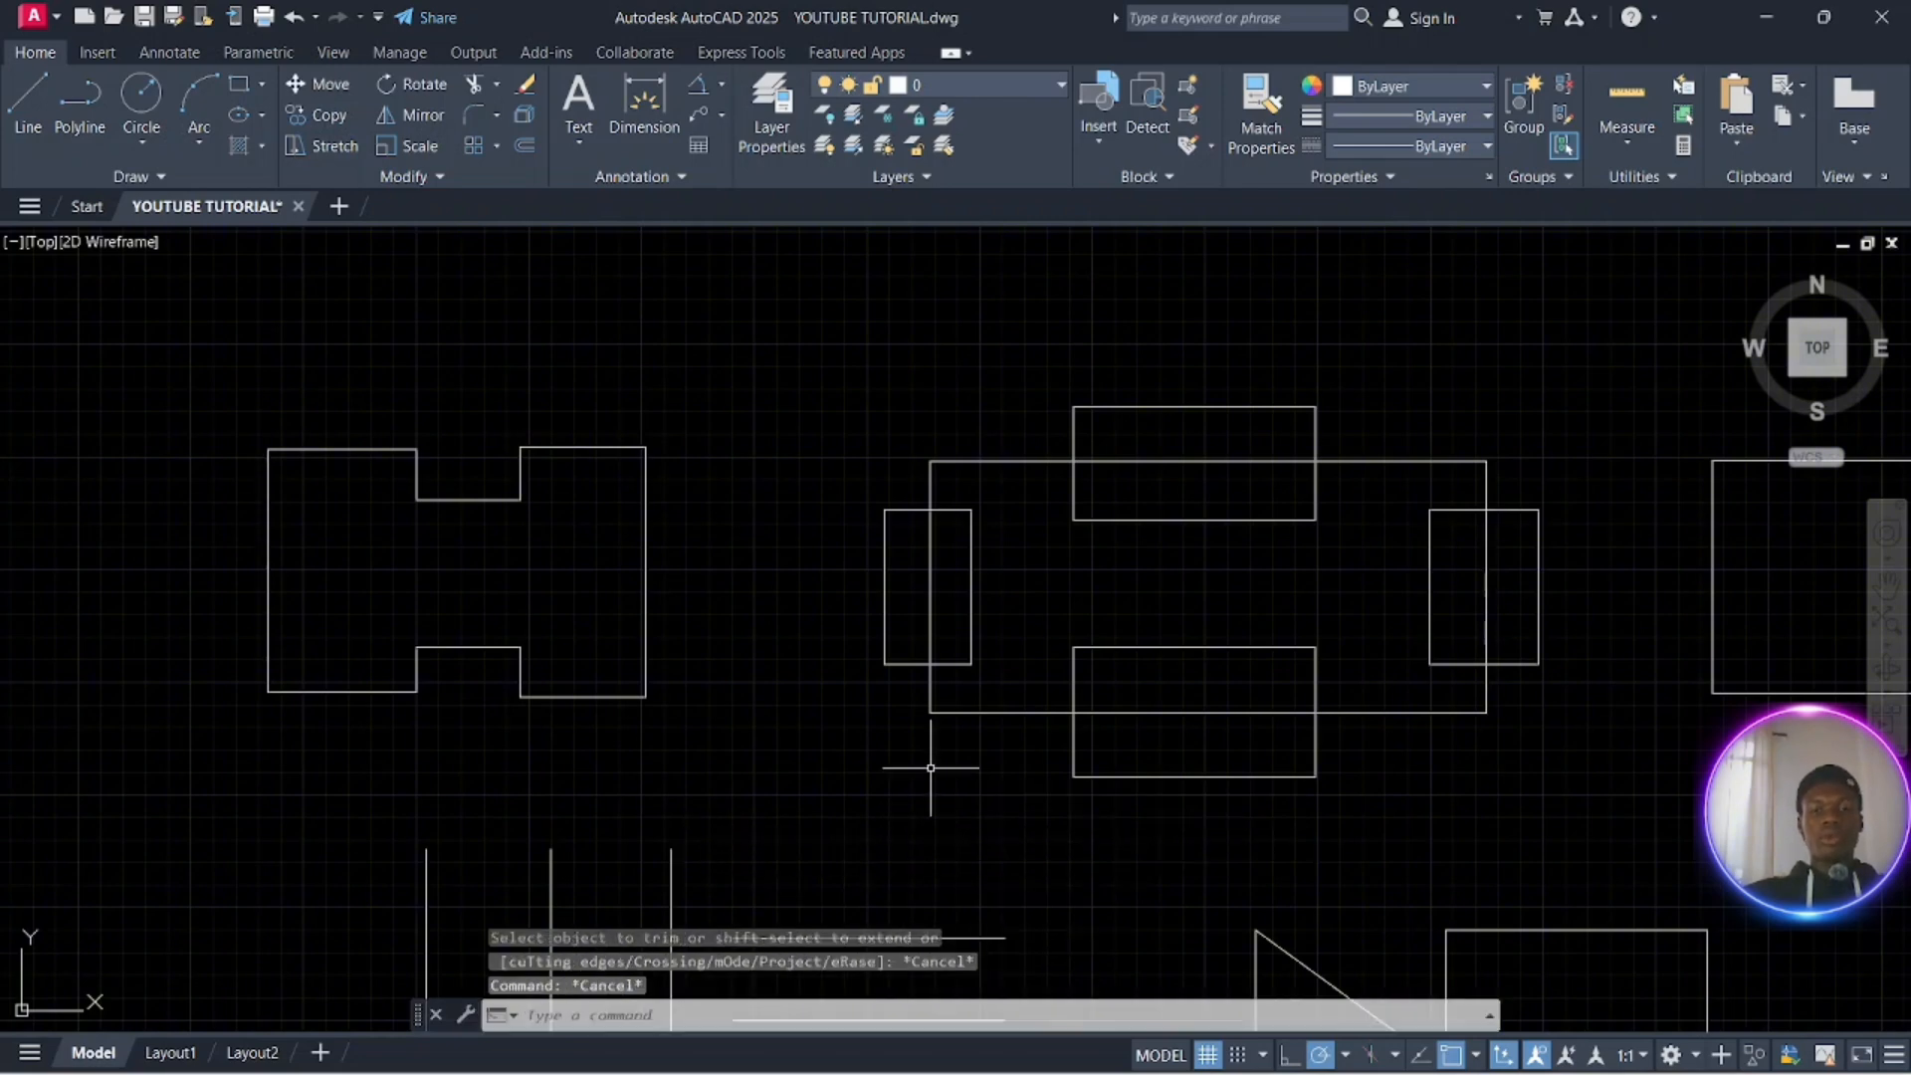
key("Escape")
key("Escape")
Trim the part of the large rectangle inside the lower small rectangle, using that small rectangle as the cutting edge
scroll(938, 760, "up", 2)
middle_click_drag(939, 759, 335, 752)
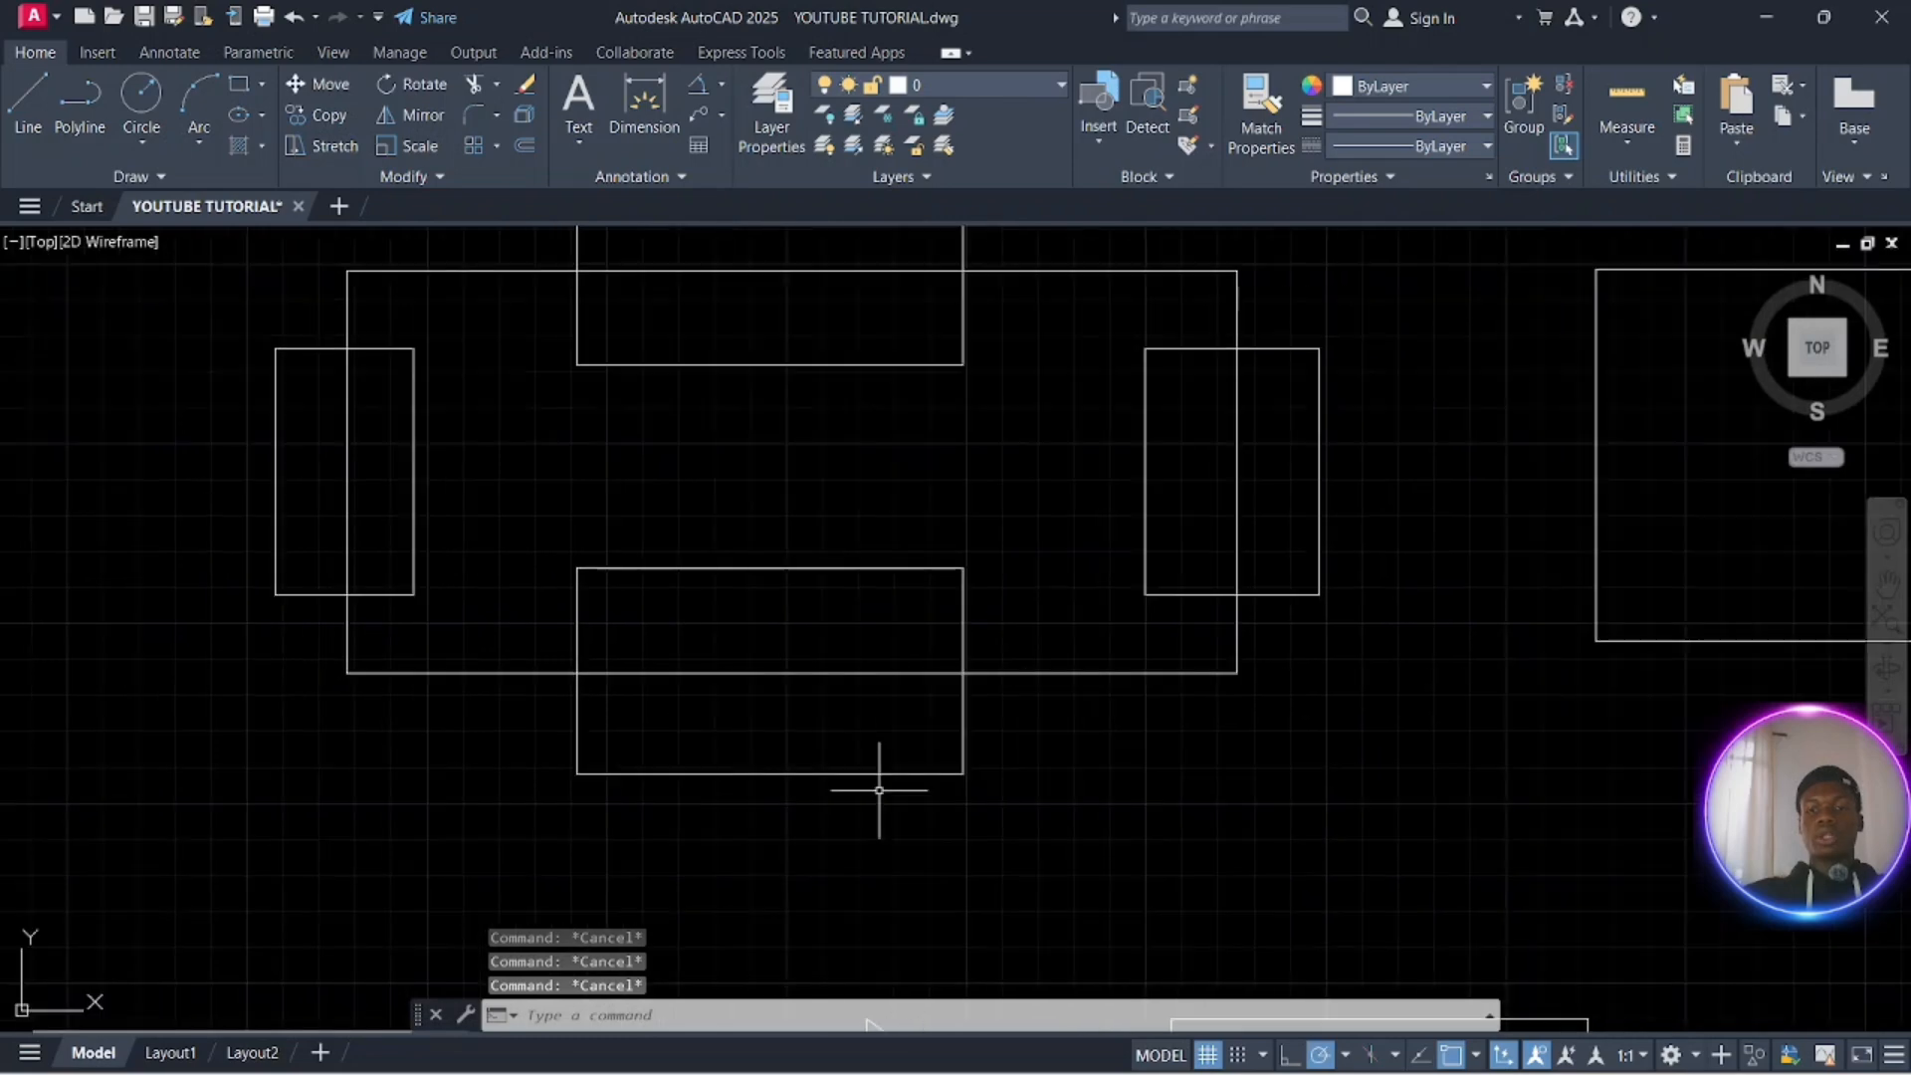
mouse_move(1297, 748)
middle_mouse_down()
mouse_move(853, 790)
mouse_move(311, 759)
middle_mouse_up()
scroll(1072, 696, "down", 4)
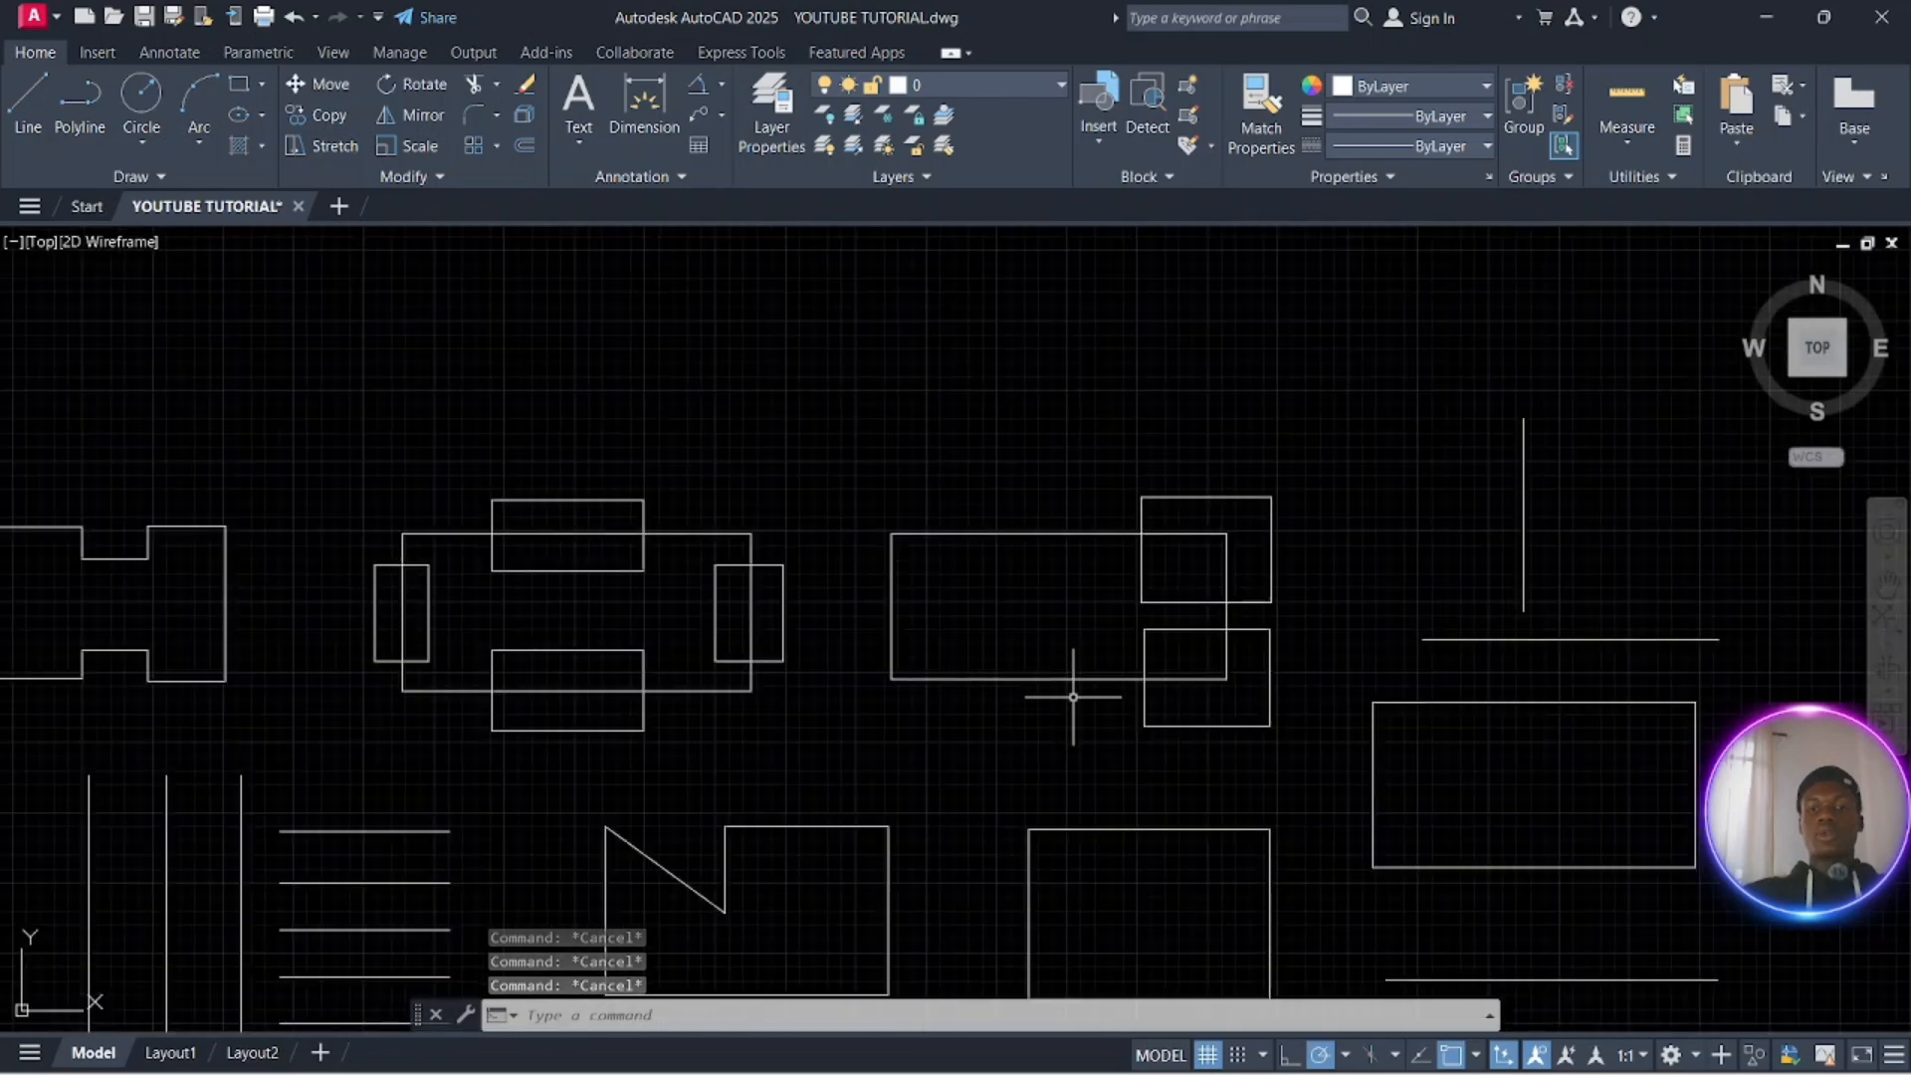
scroll(1121, 680, "up", 2)
mouse_move(1121, 680)
middle_mouse_down()
mouse_move(1054, 717)
mouse_move(811, 759)
middle_mouse_up()
scroll(870, 767, "up", 2)
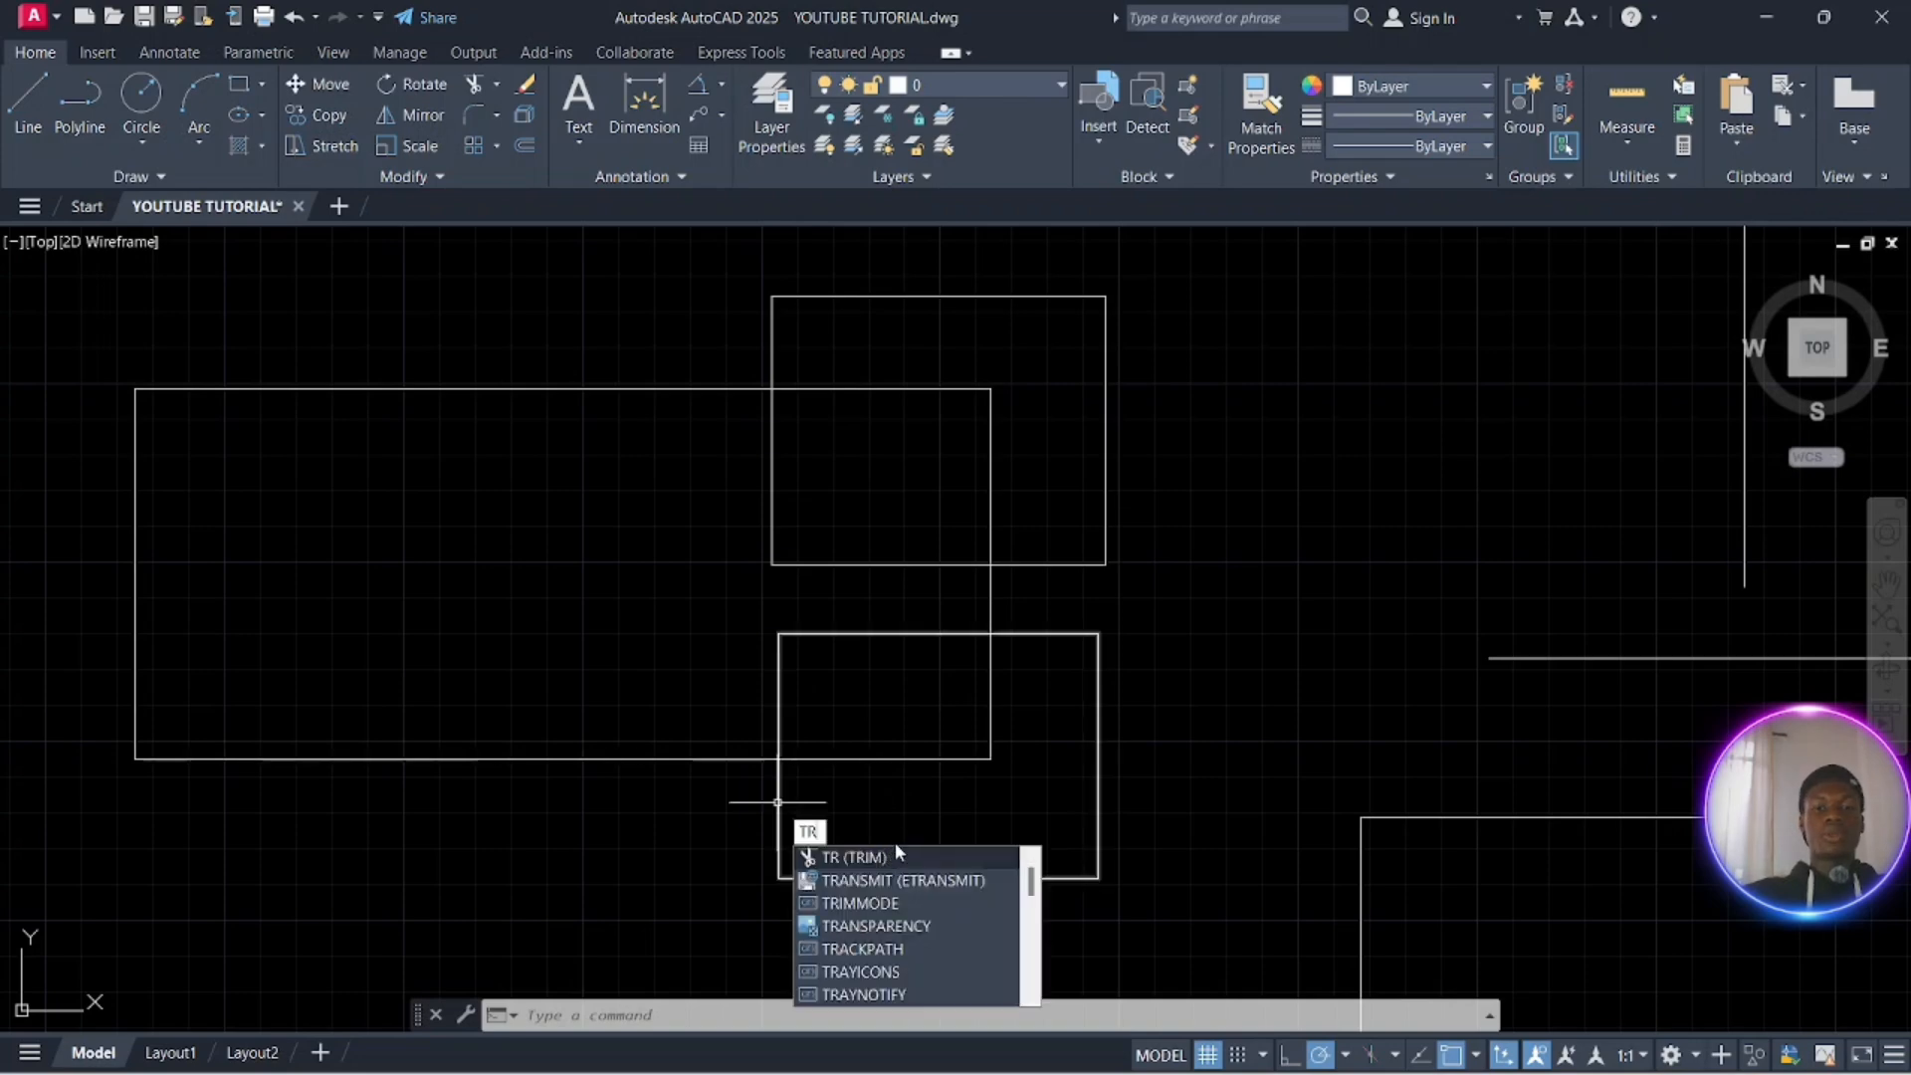
left_click(853, 858)
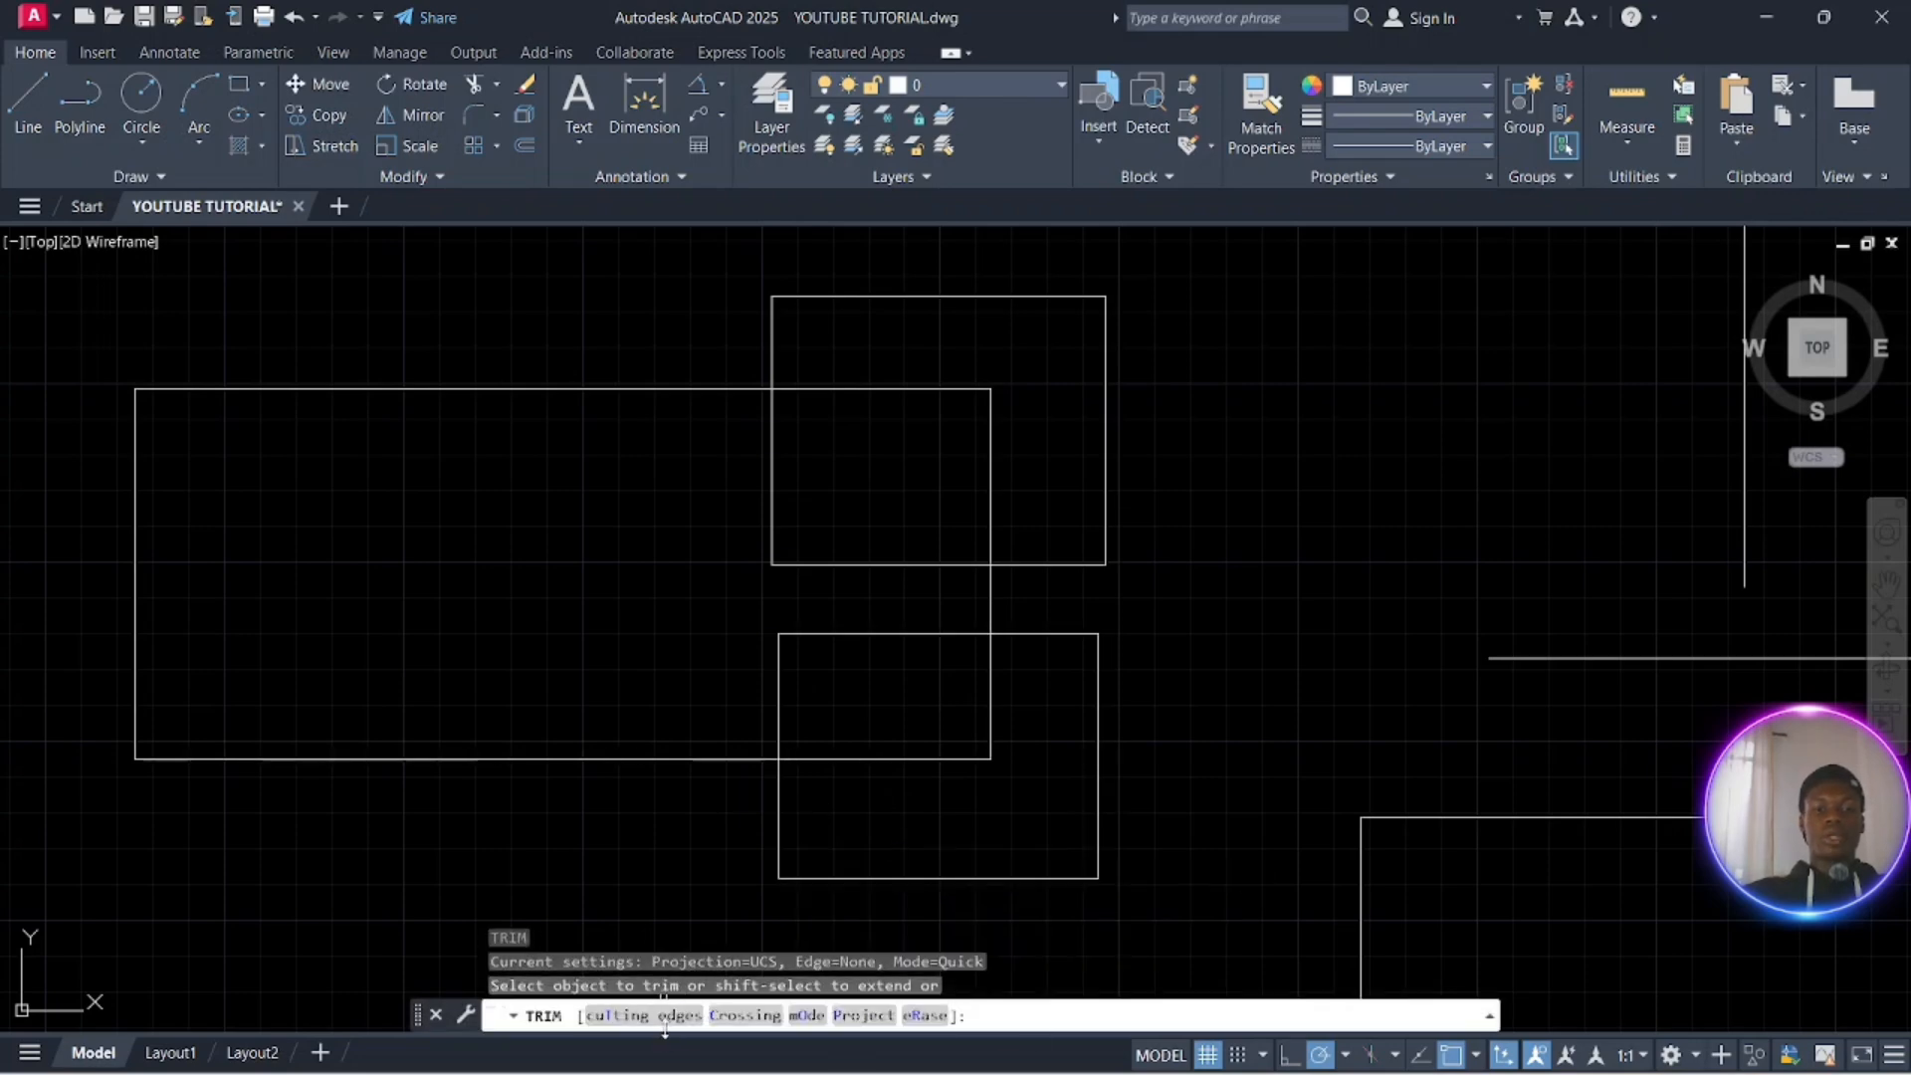
left_click(662, 1020)
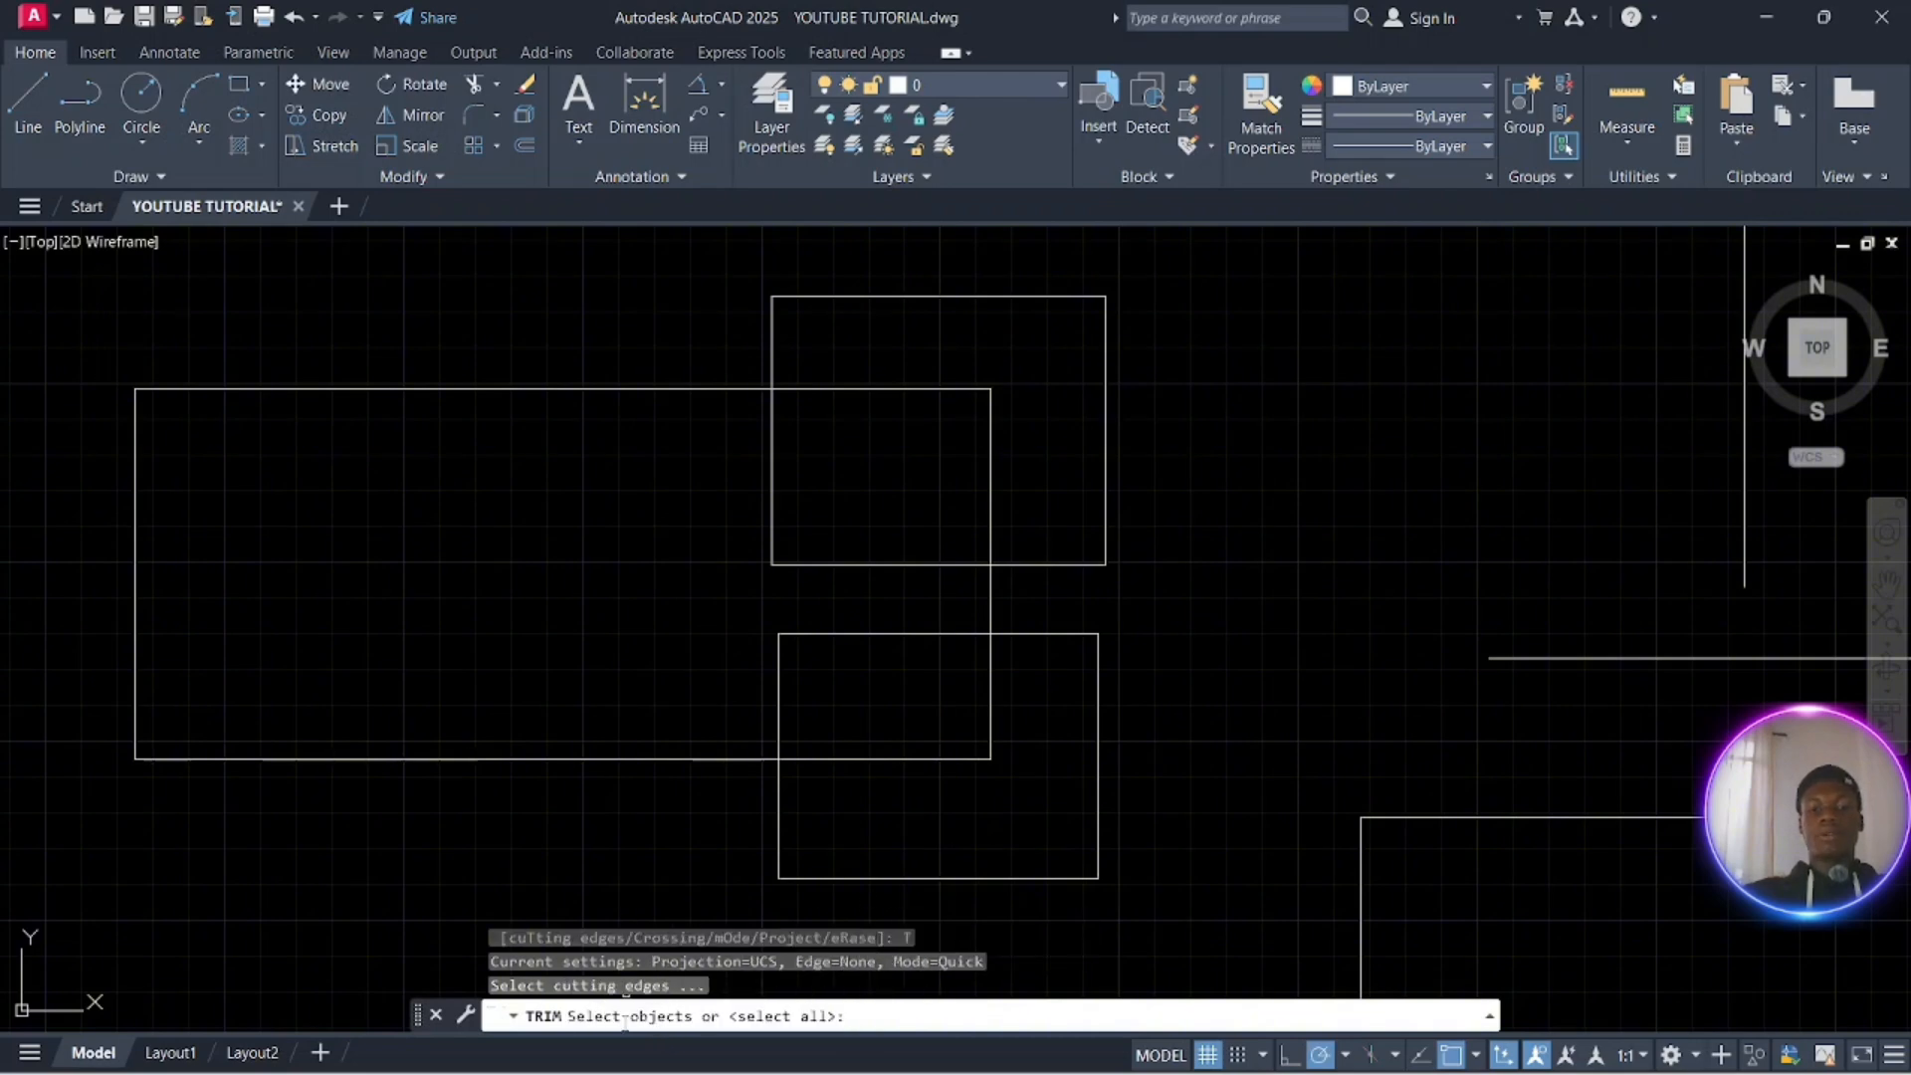
left_click(923, 875)
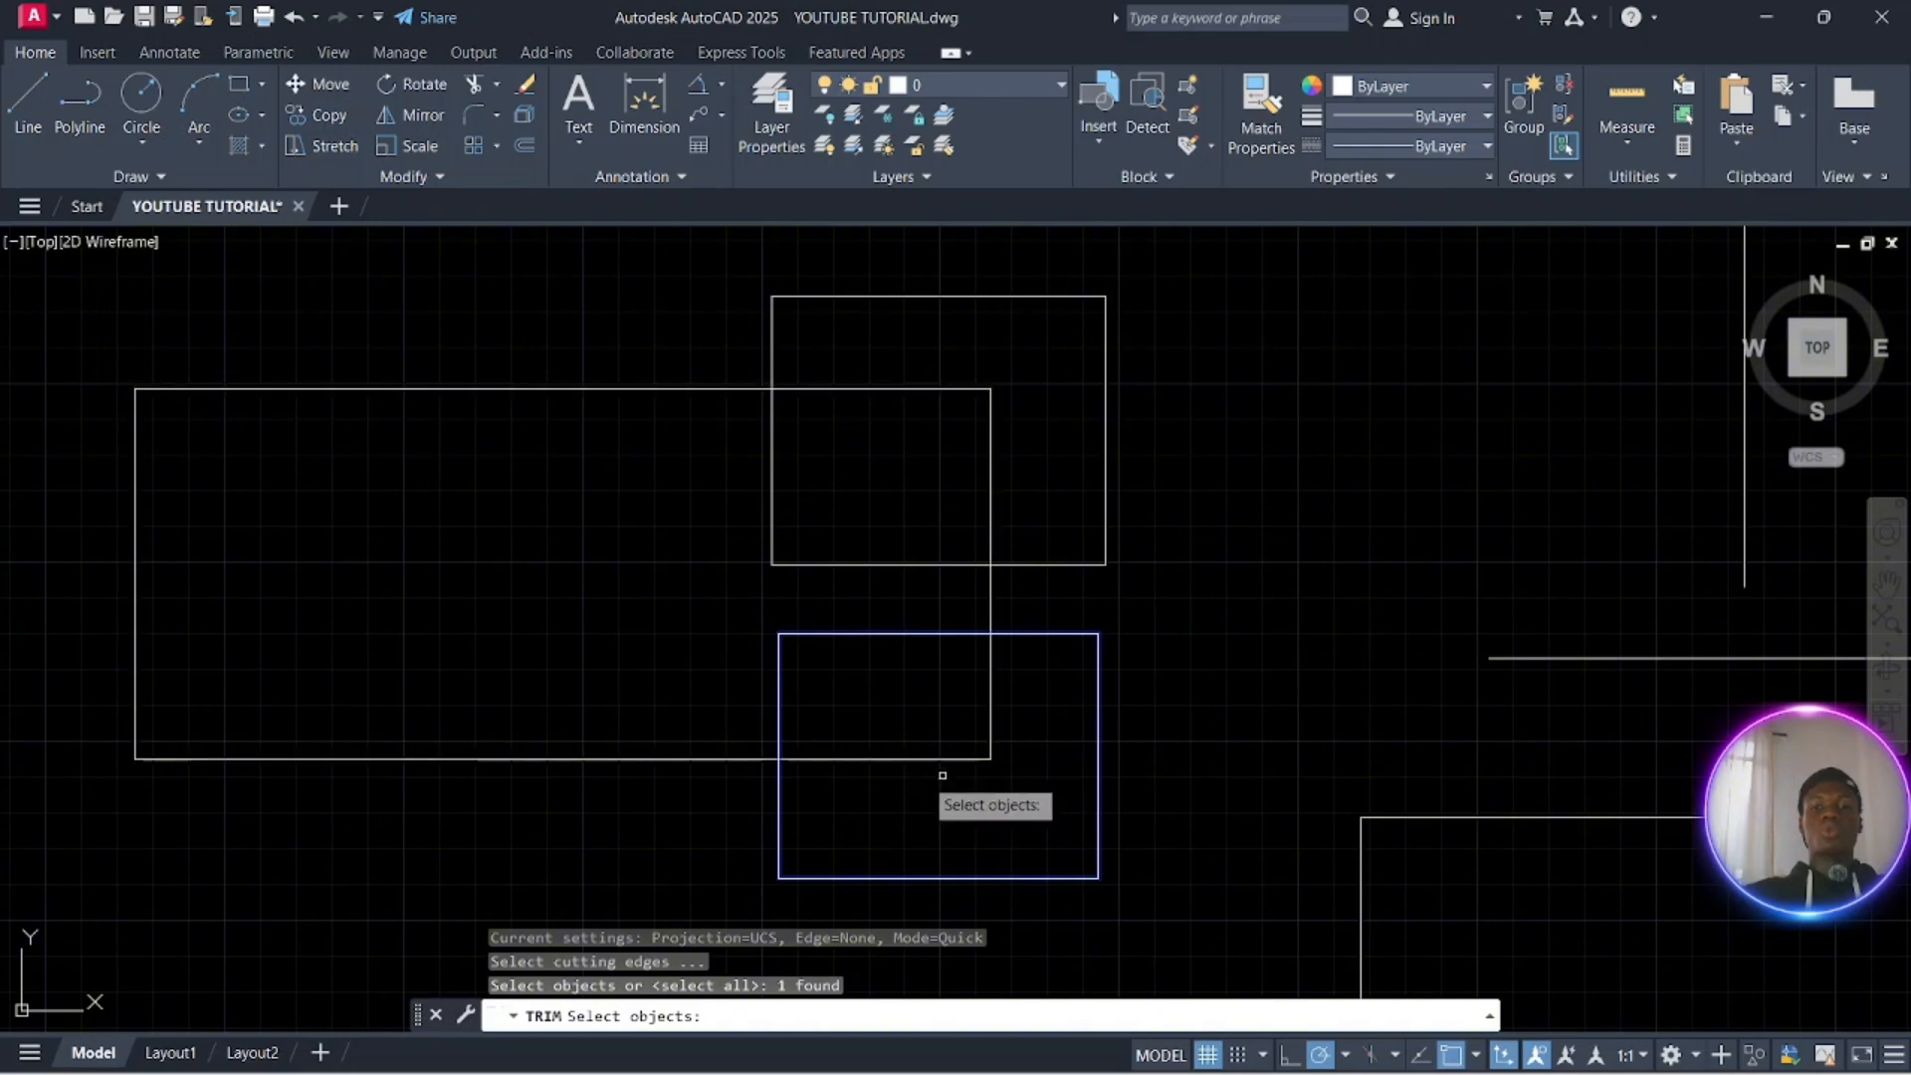
key("Return")
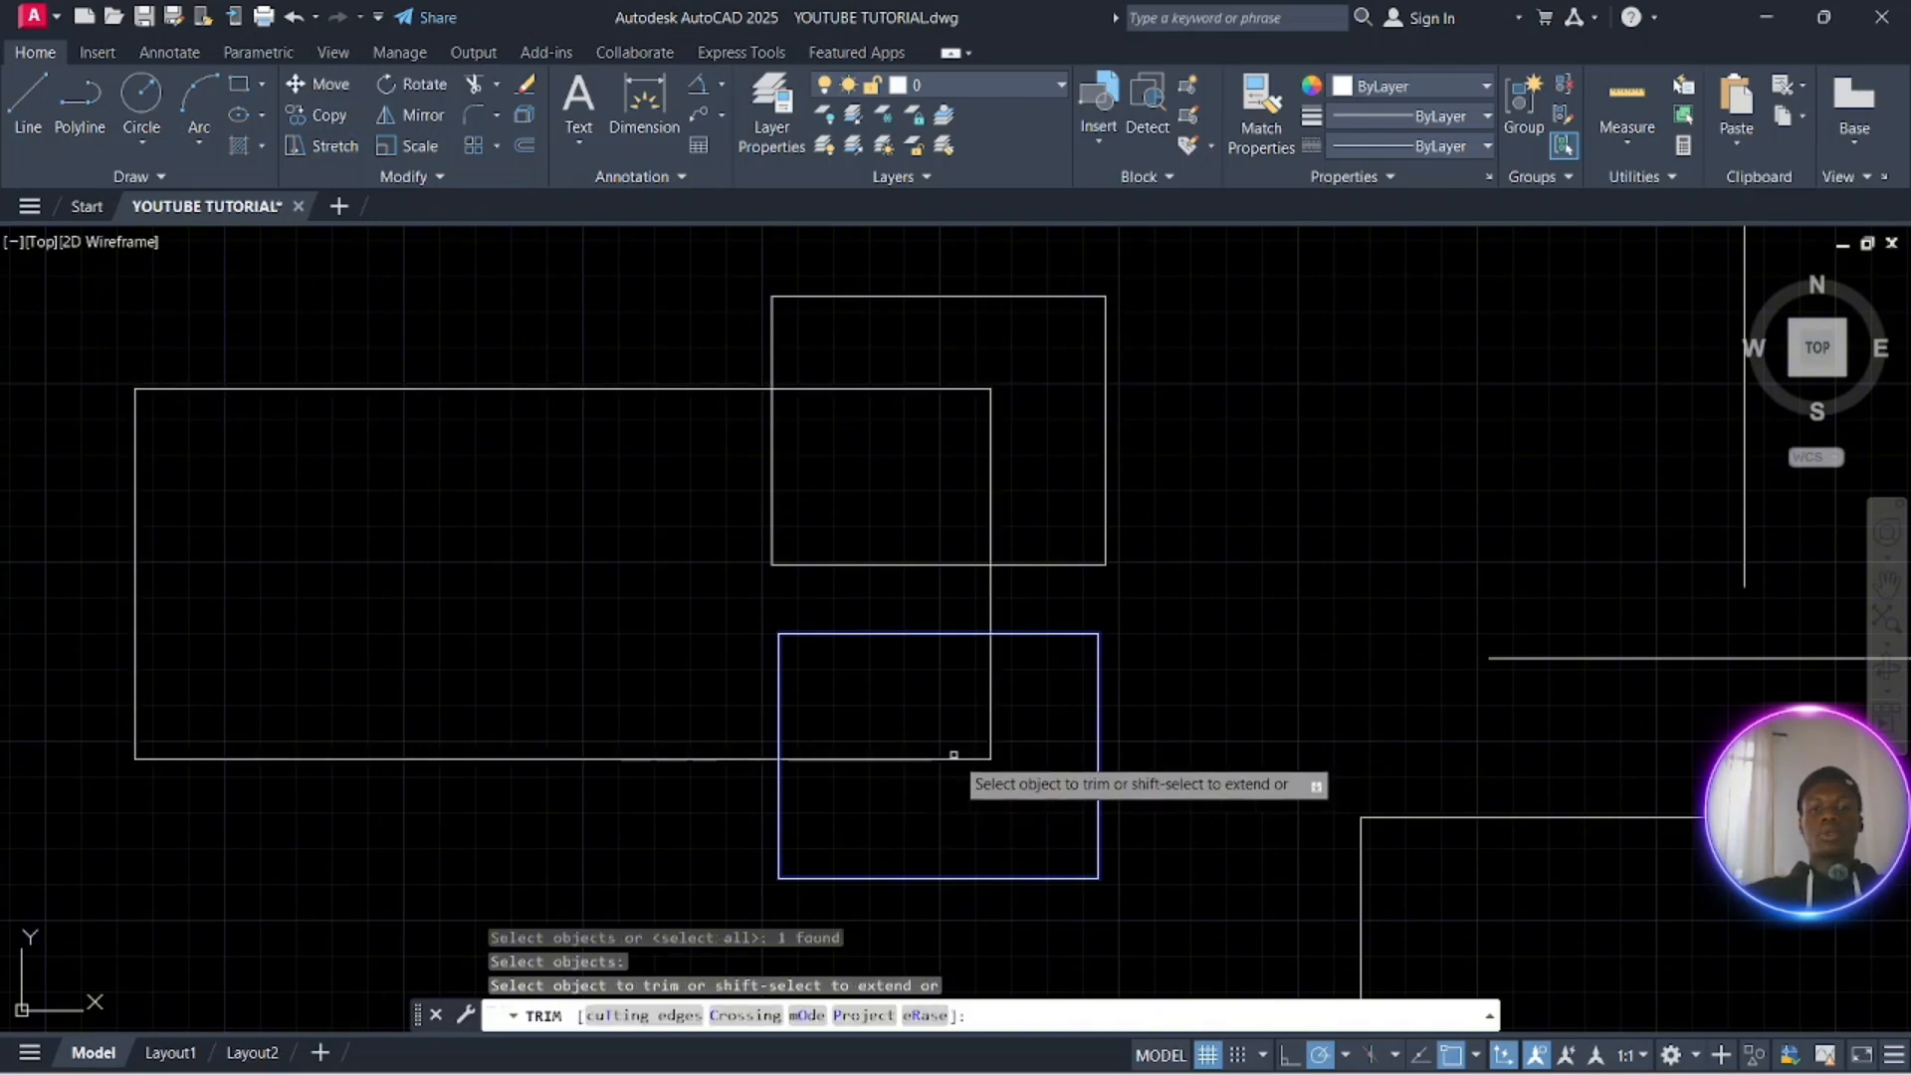
left_click(954, 758)
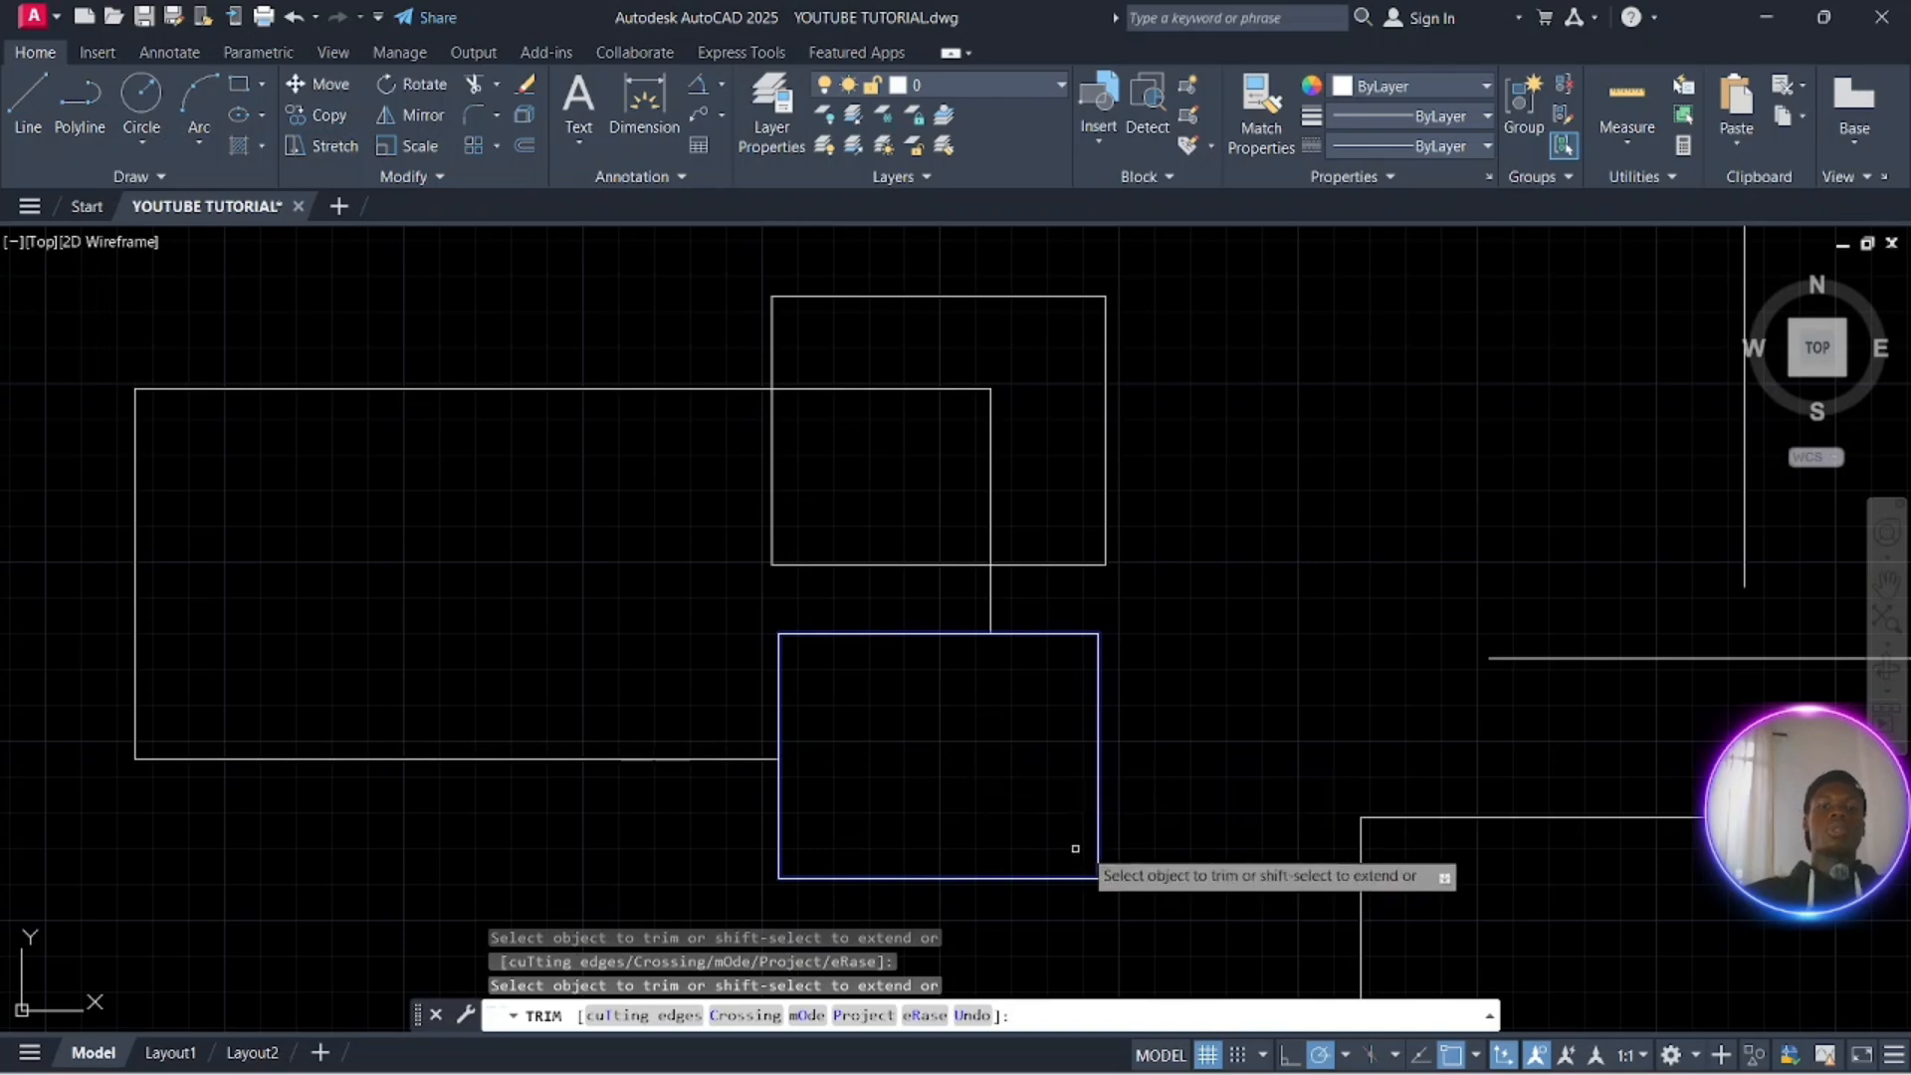
key("Escape")
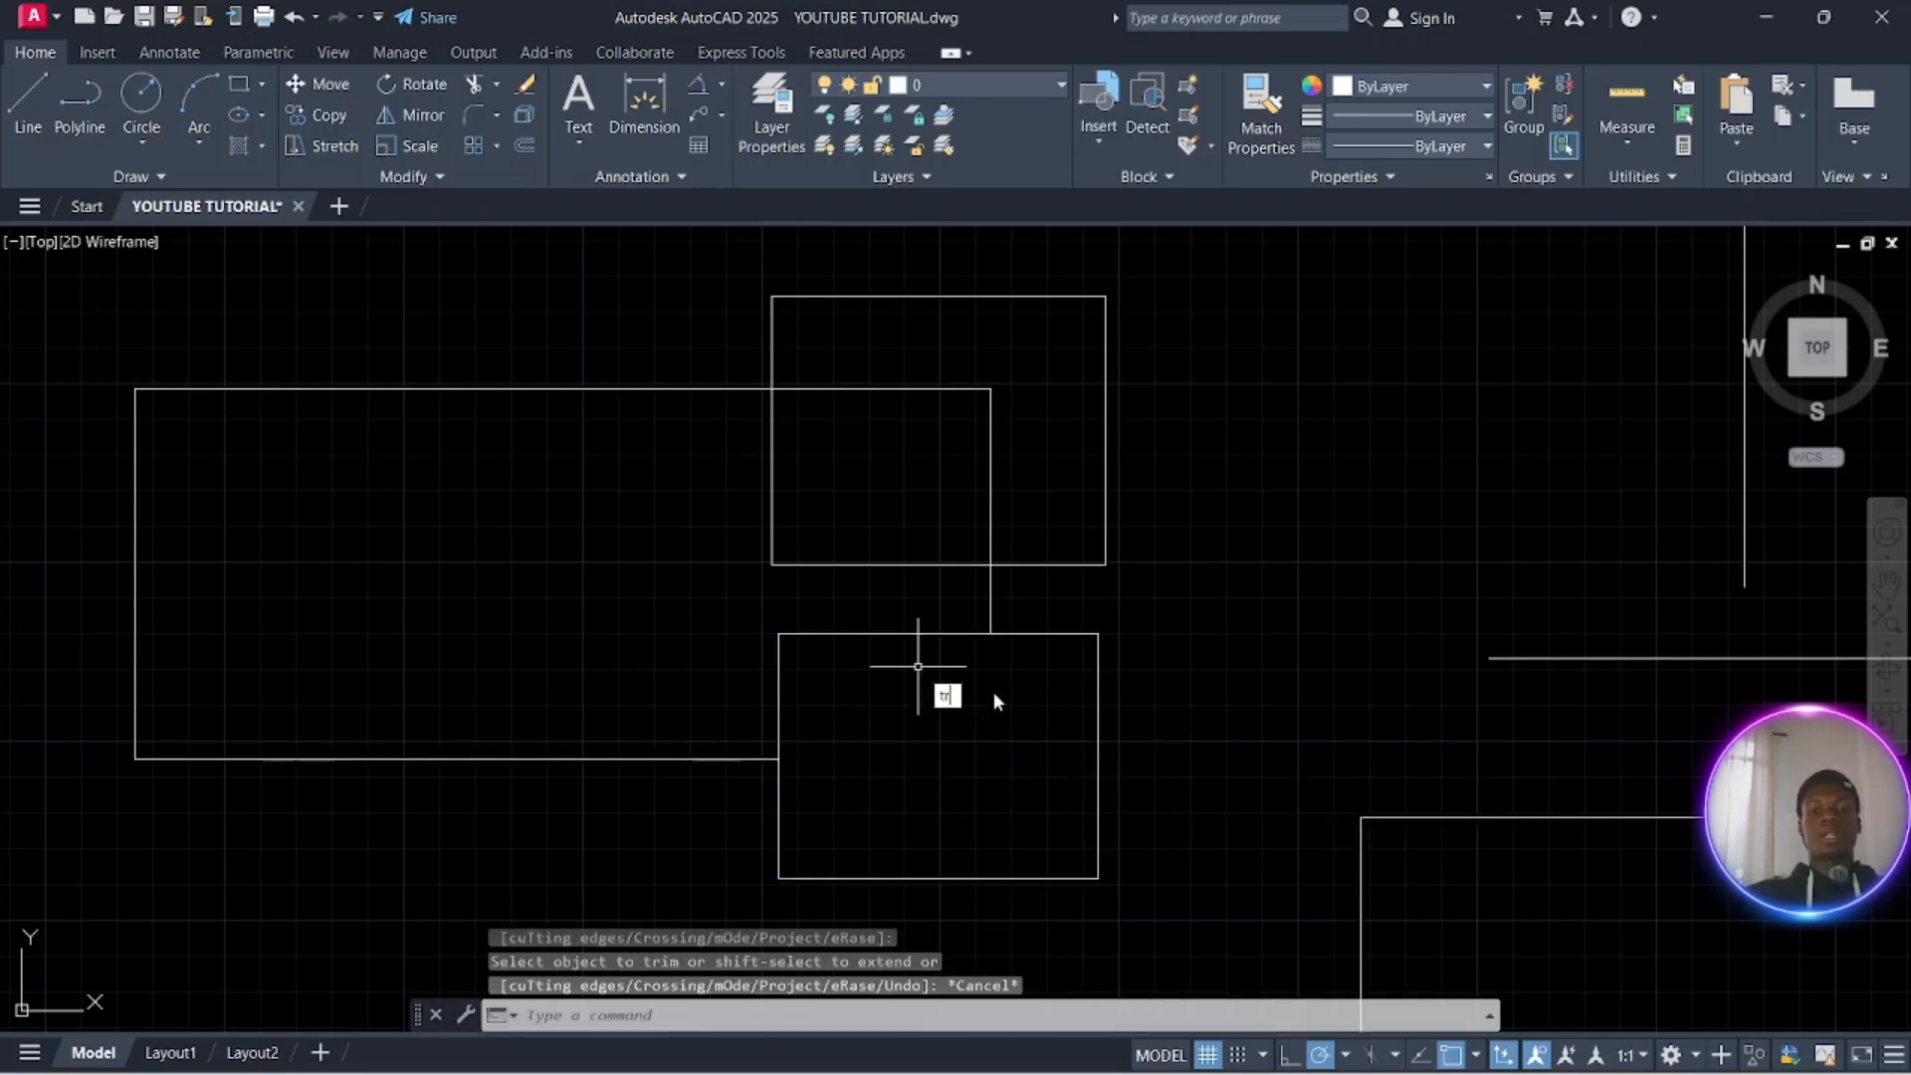
Trim the part of the large rectangle inside the upper small rectangle, with the upper small rectangle as the cutting edge
type("tr")
key("Return")
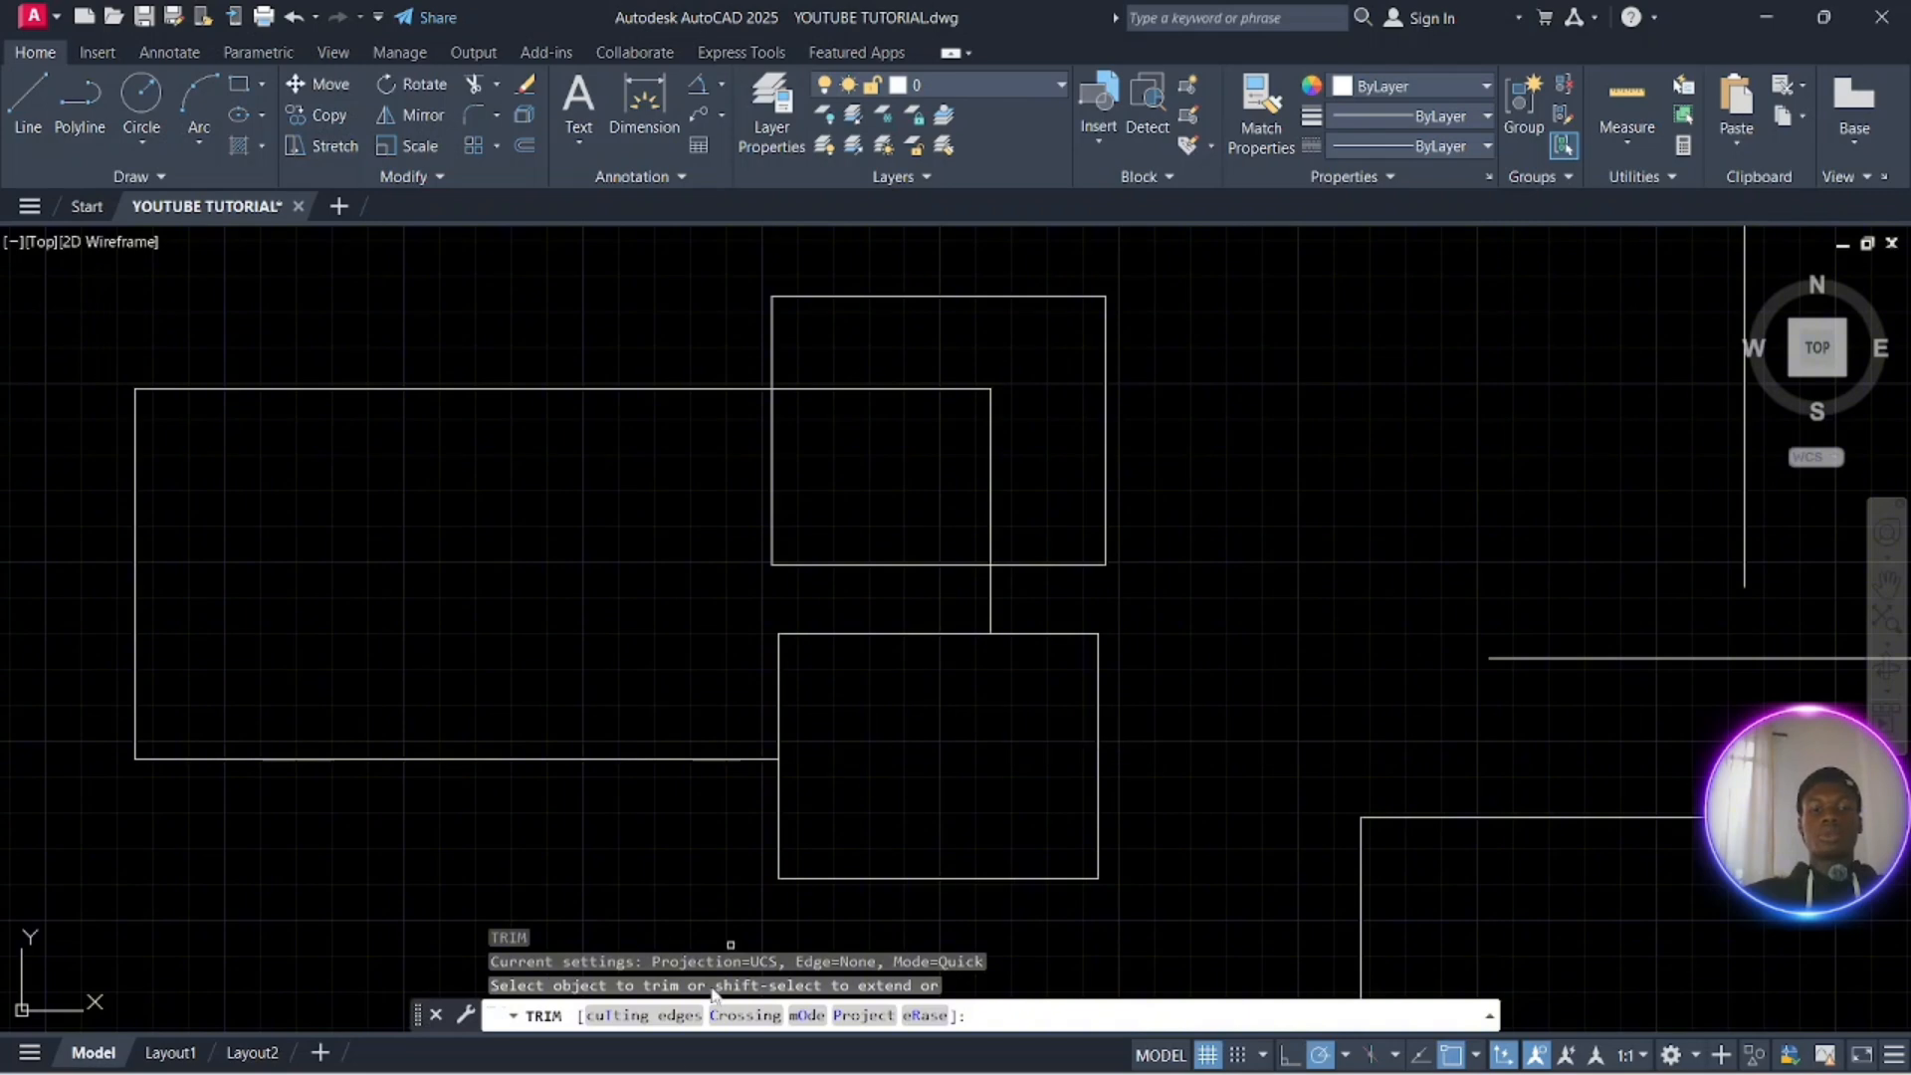
type("t")
key("Return")
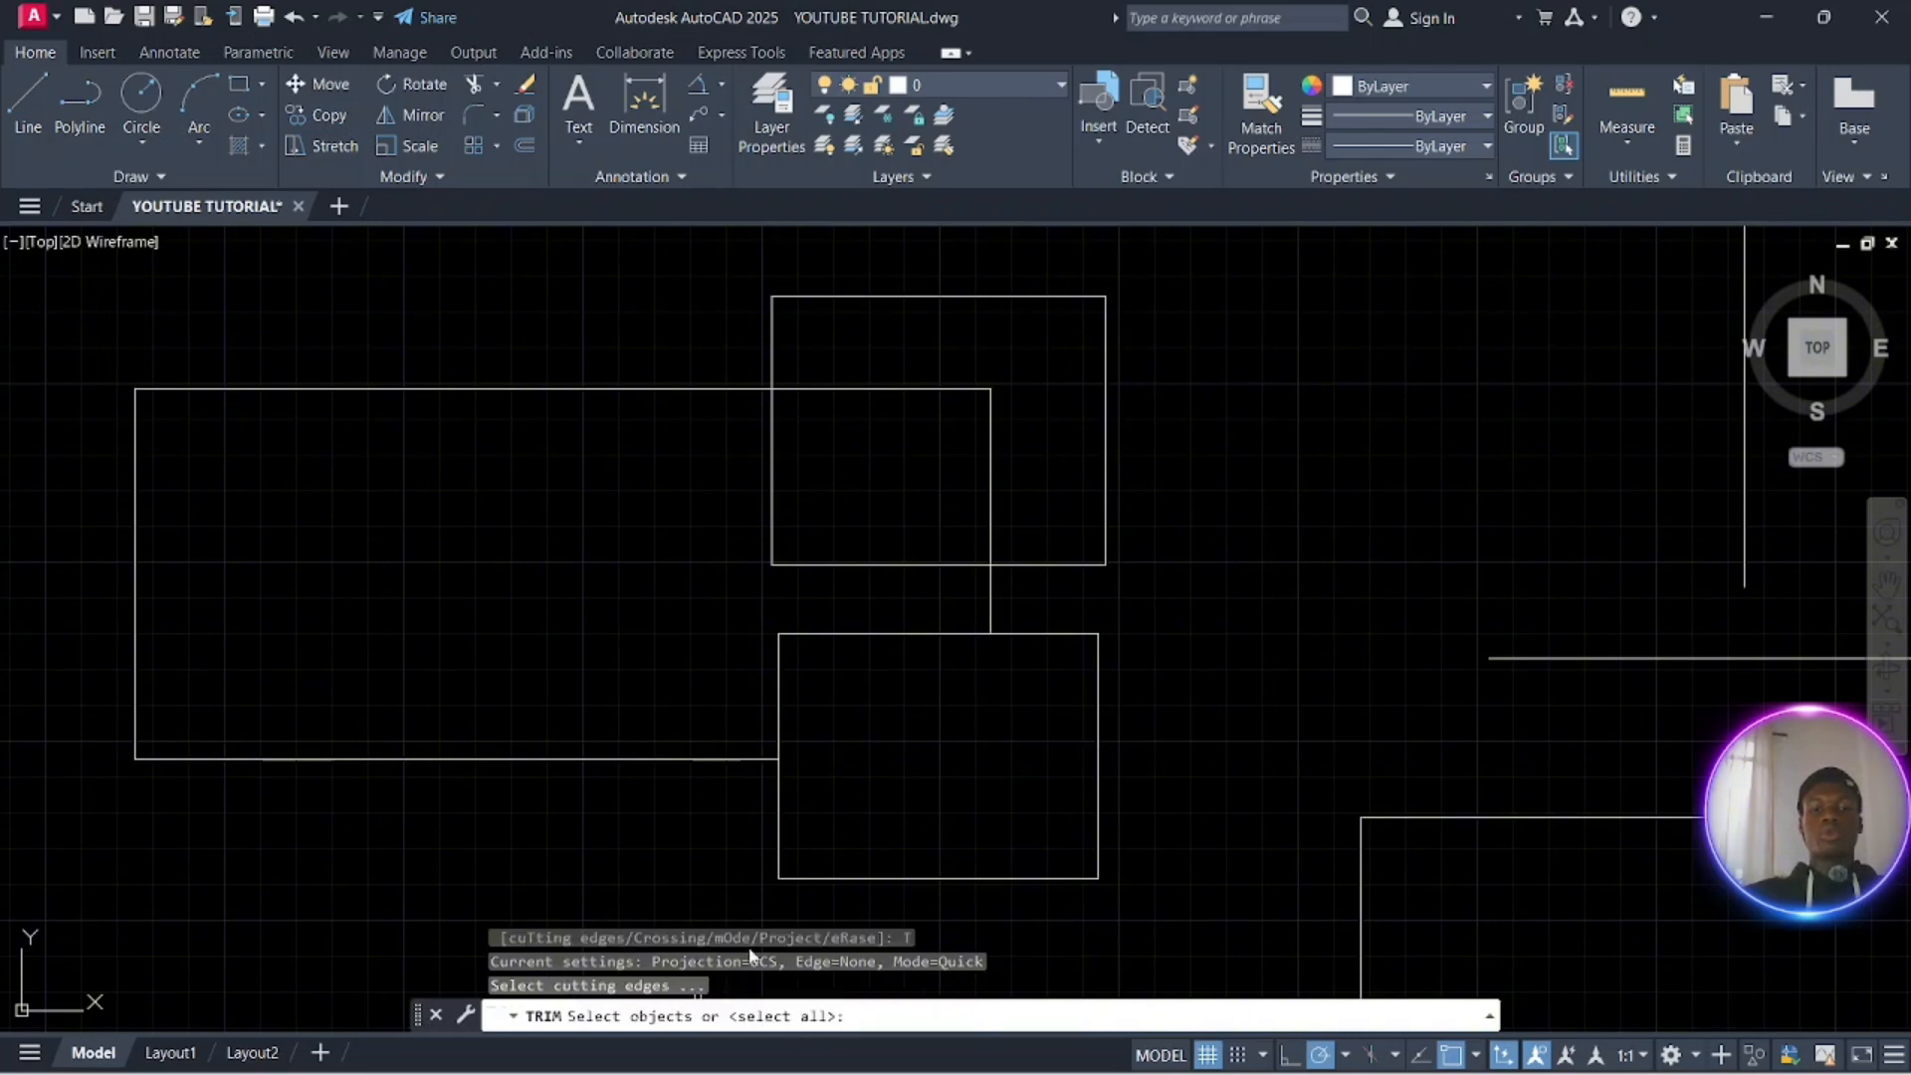
left_click(1056, 565)
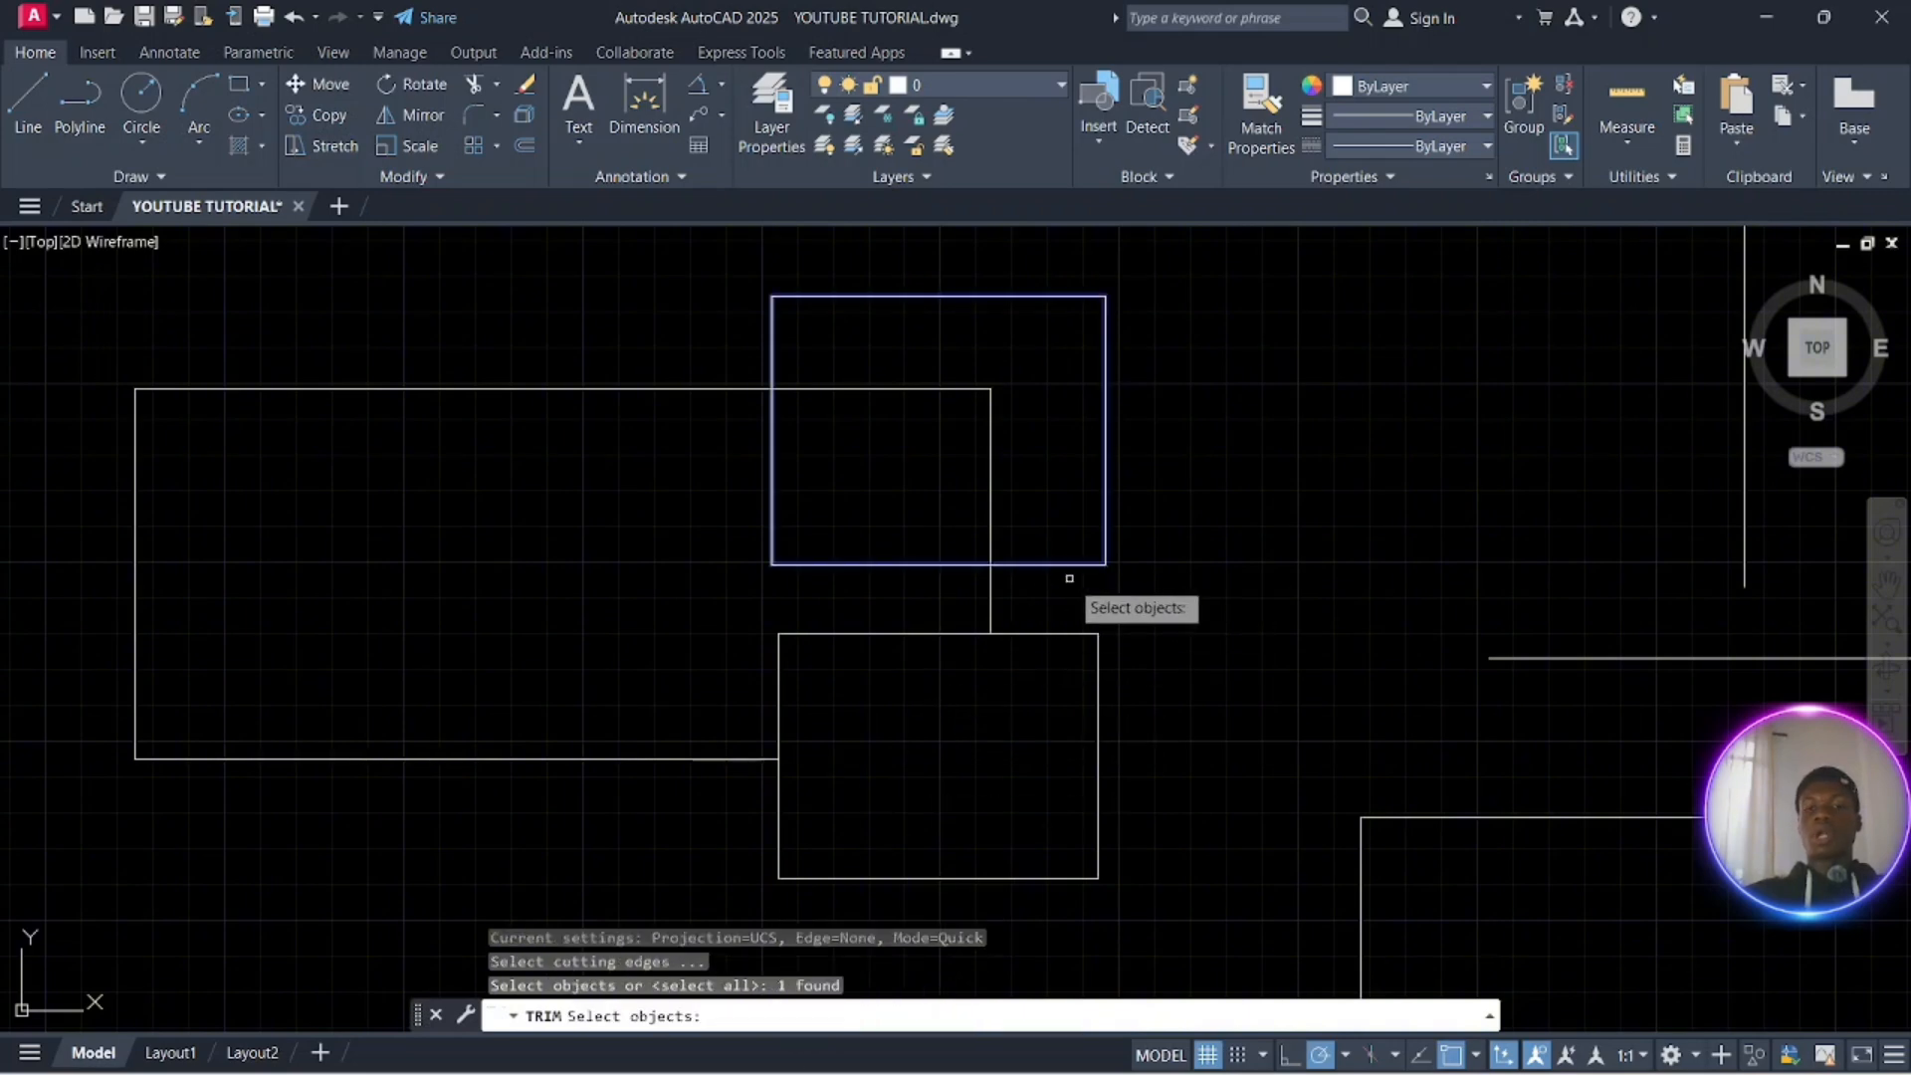
key("Return")
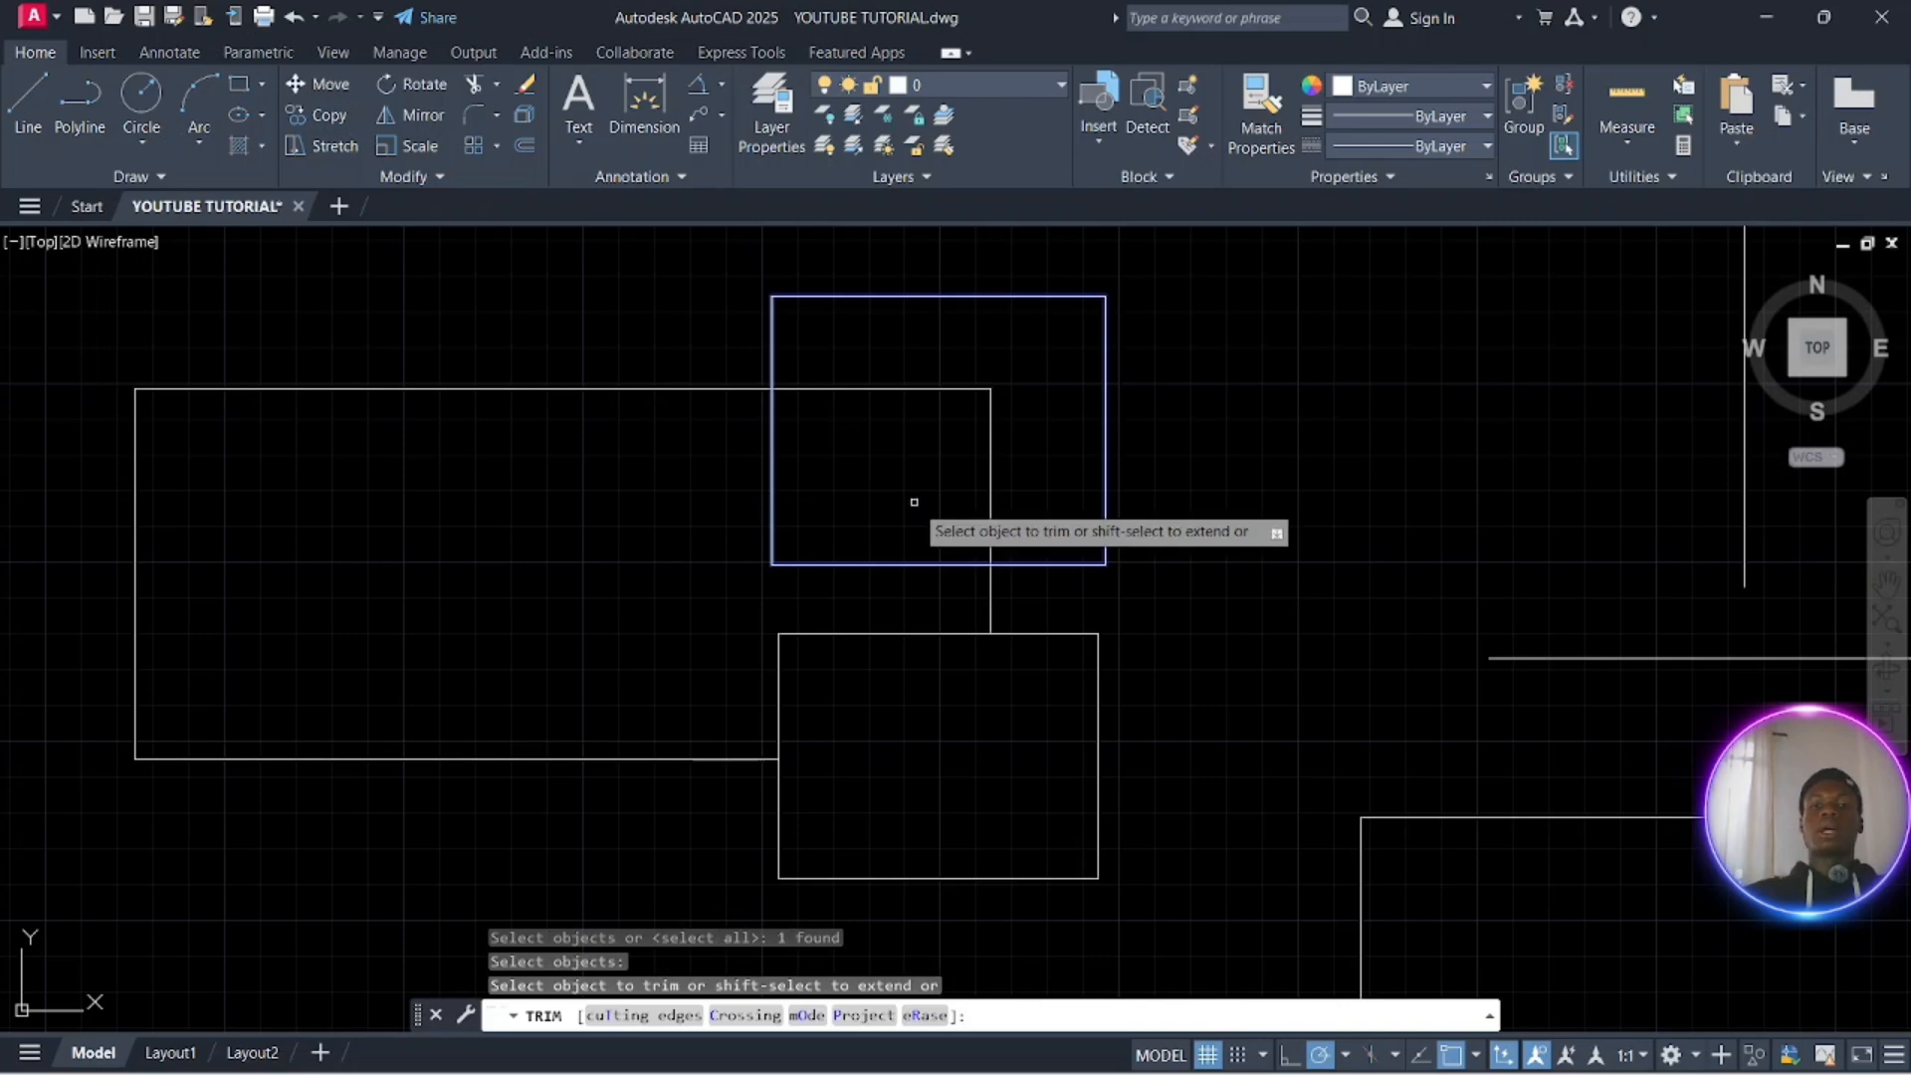
left_click(991, 434)
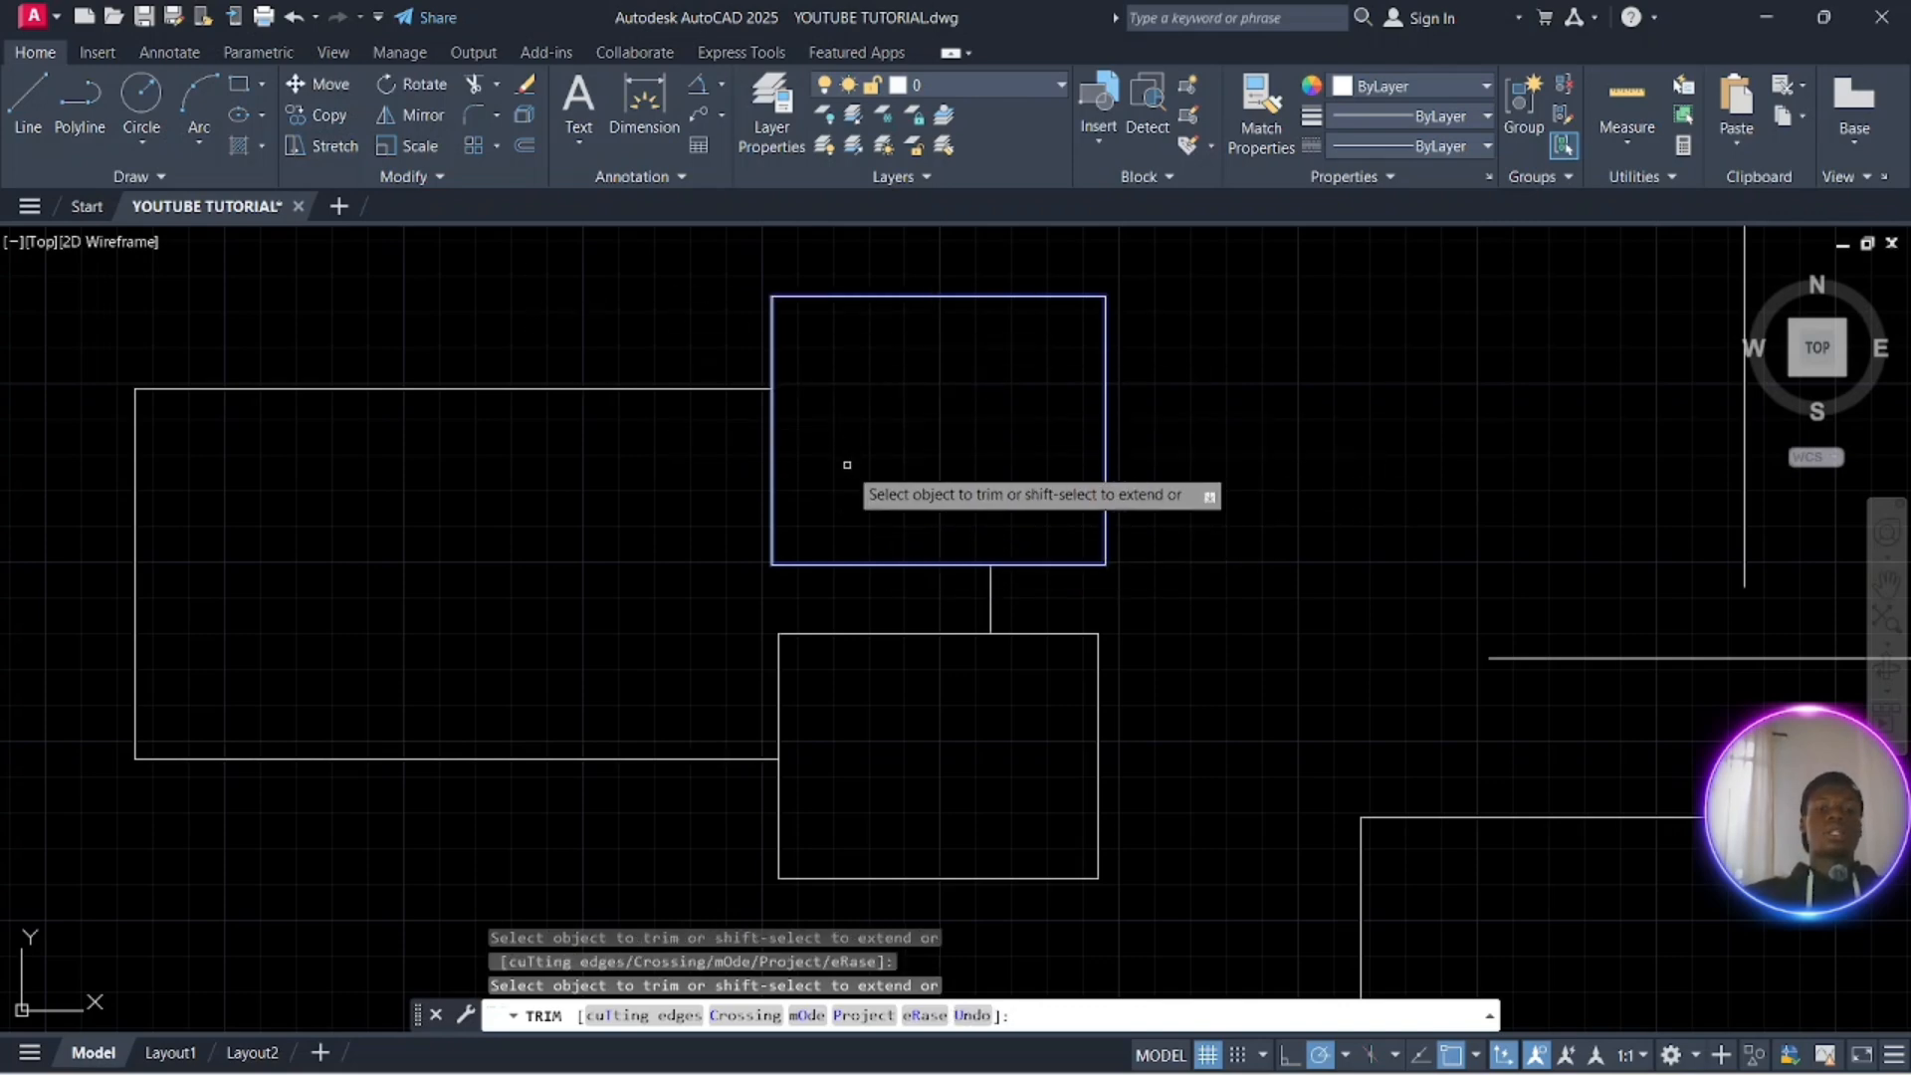
key("Escape")
key("Escape")
key("Escape")
scroll(855, 467, "down", 4)
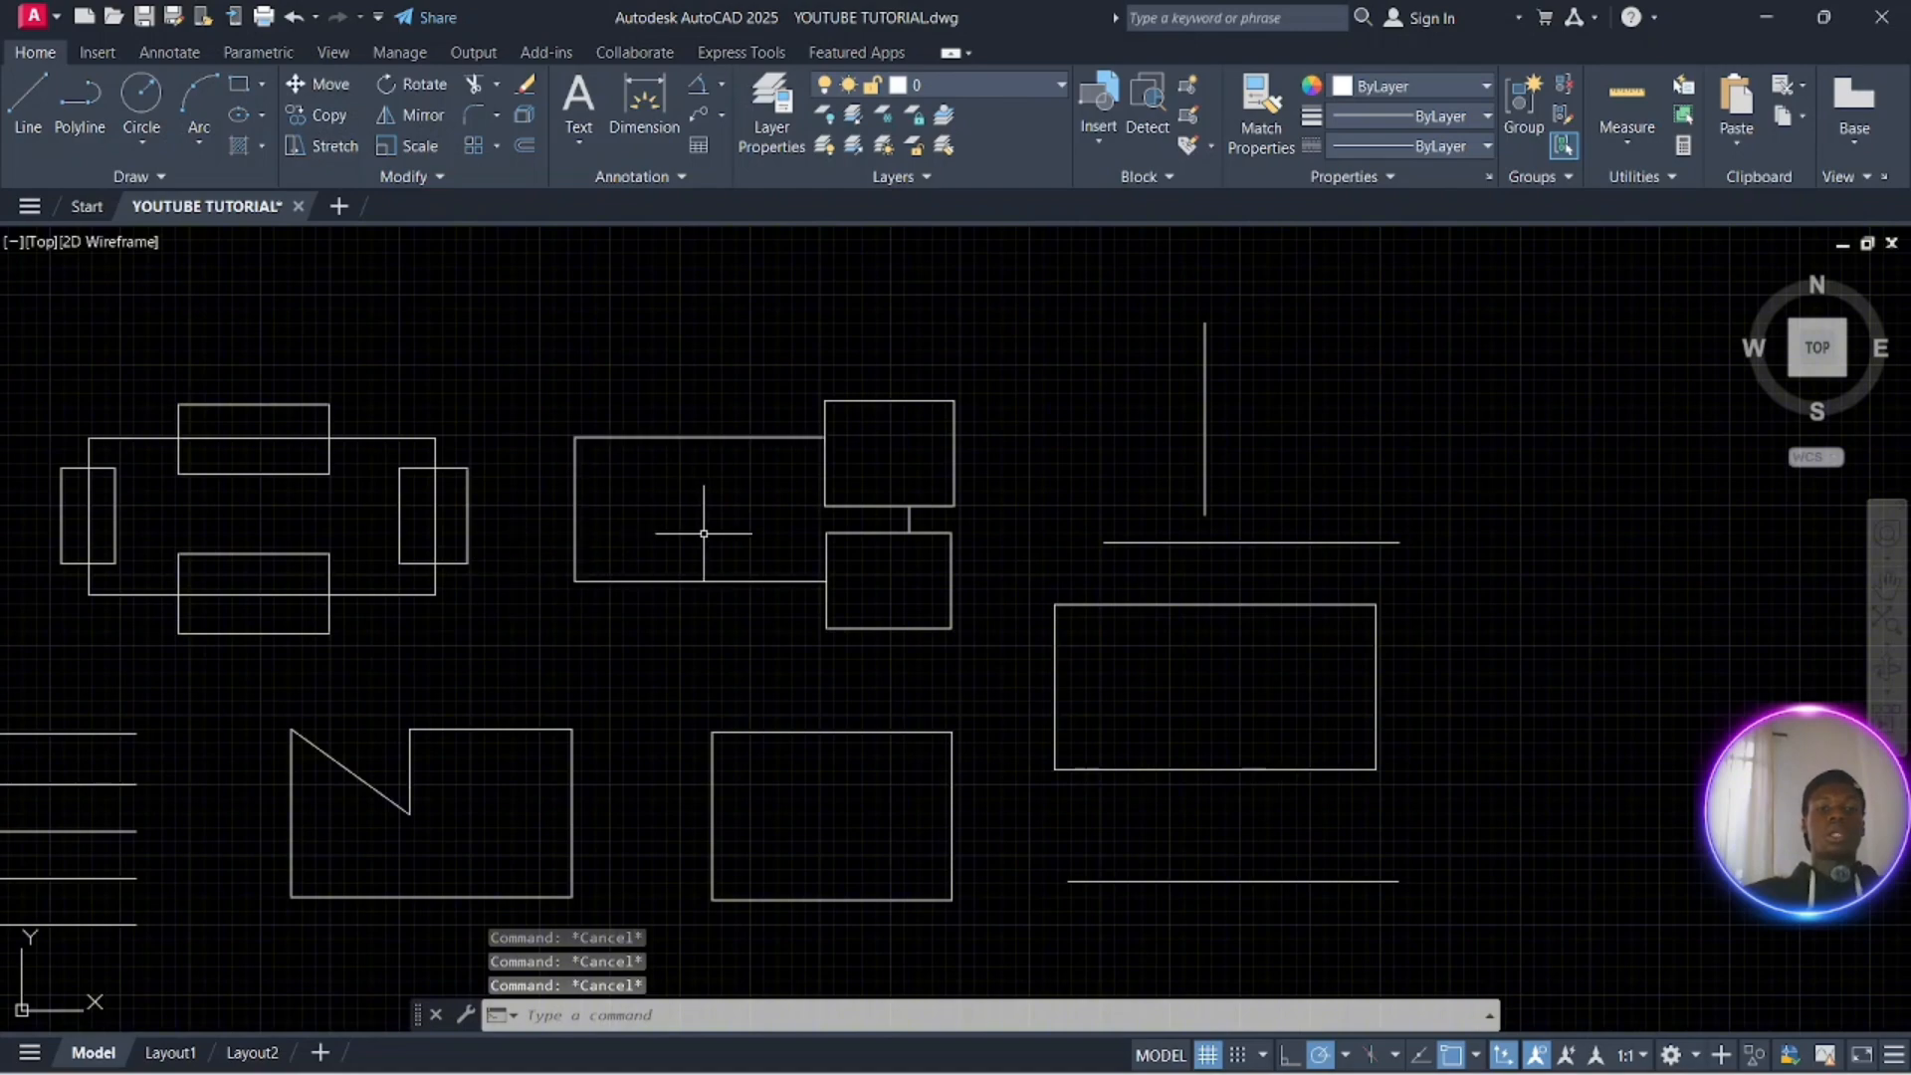
middle_click_drag(704, 534, 1135, 512)
scroll(667, 496, "up", 2)
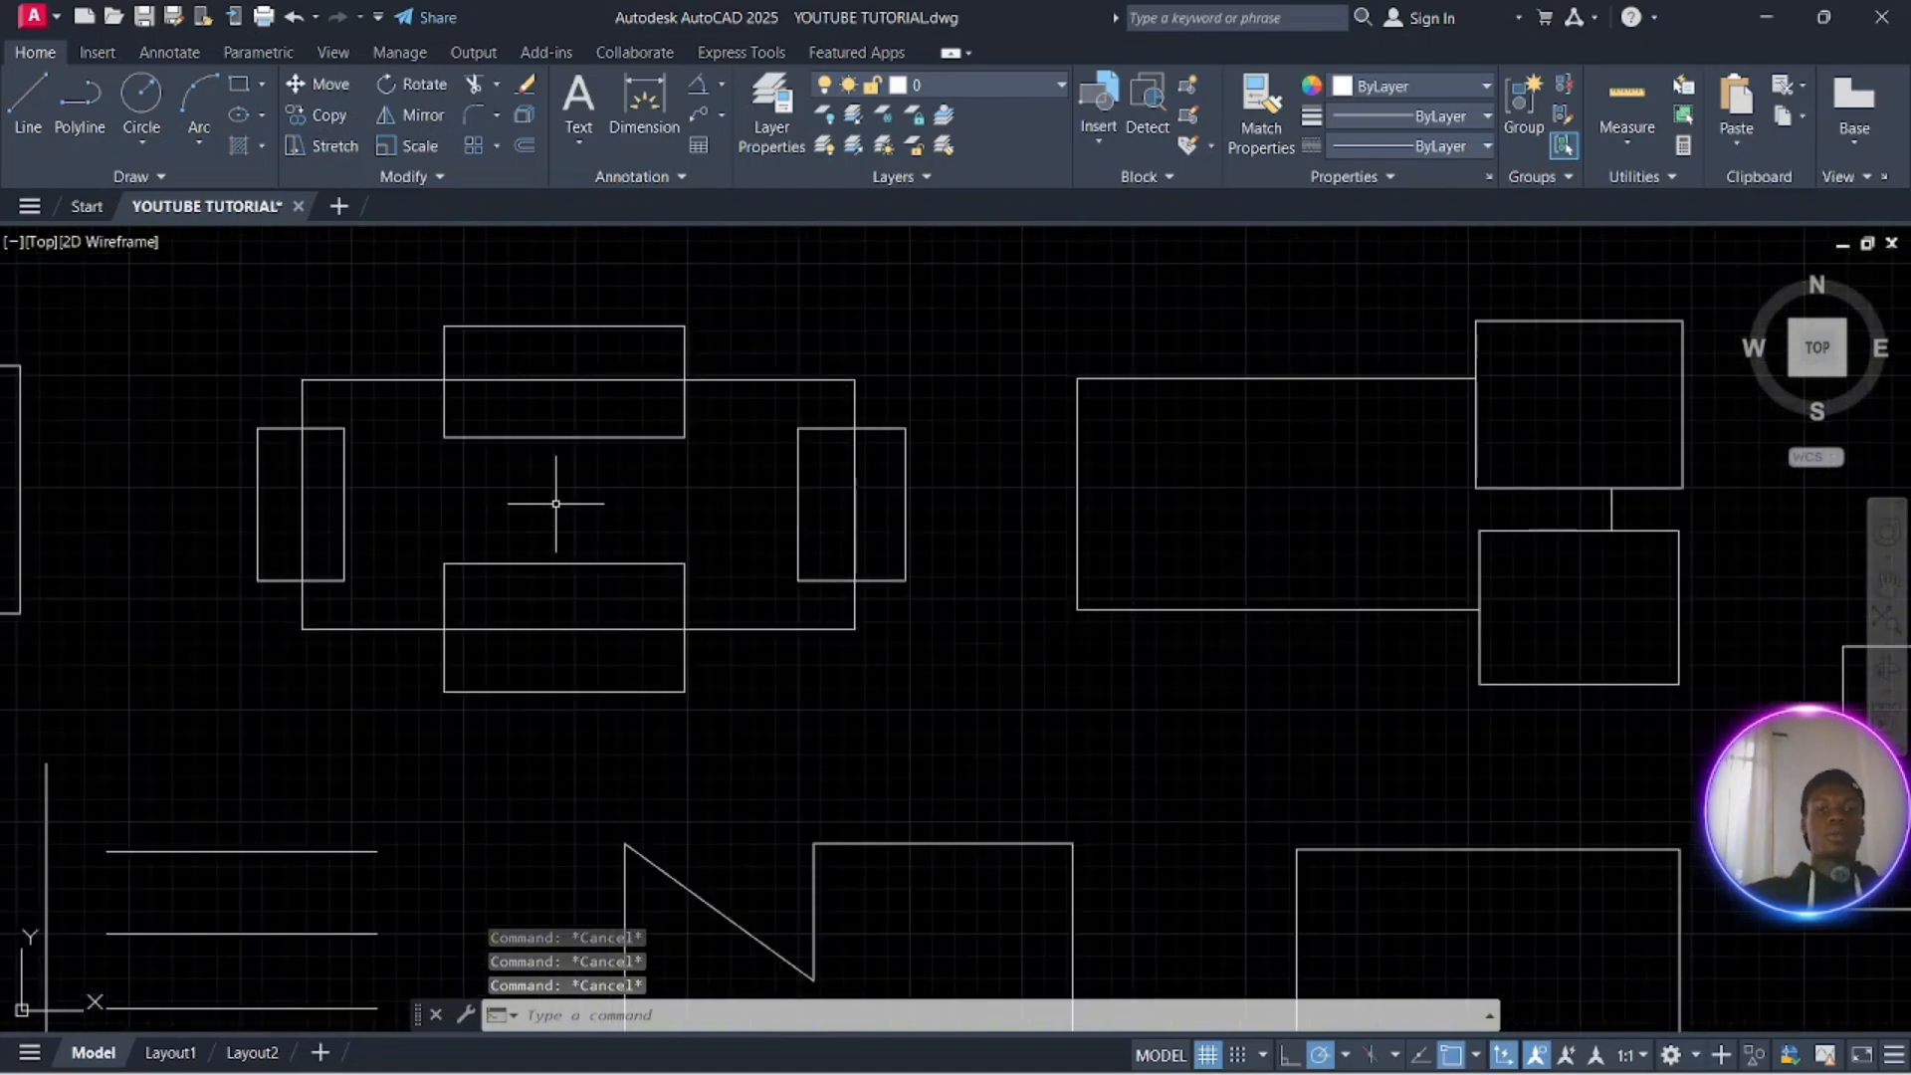
Trim the parts of the four small rectangles outside the large rectangle in Quick mode with a multi-point fence drawn around the figure
middle_click_drag(557, 503, 612, 598)
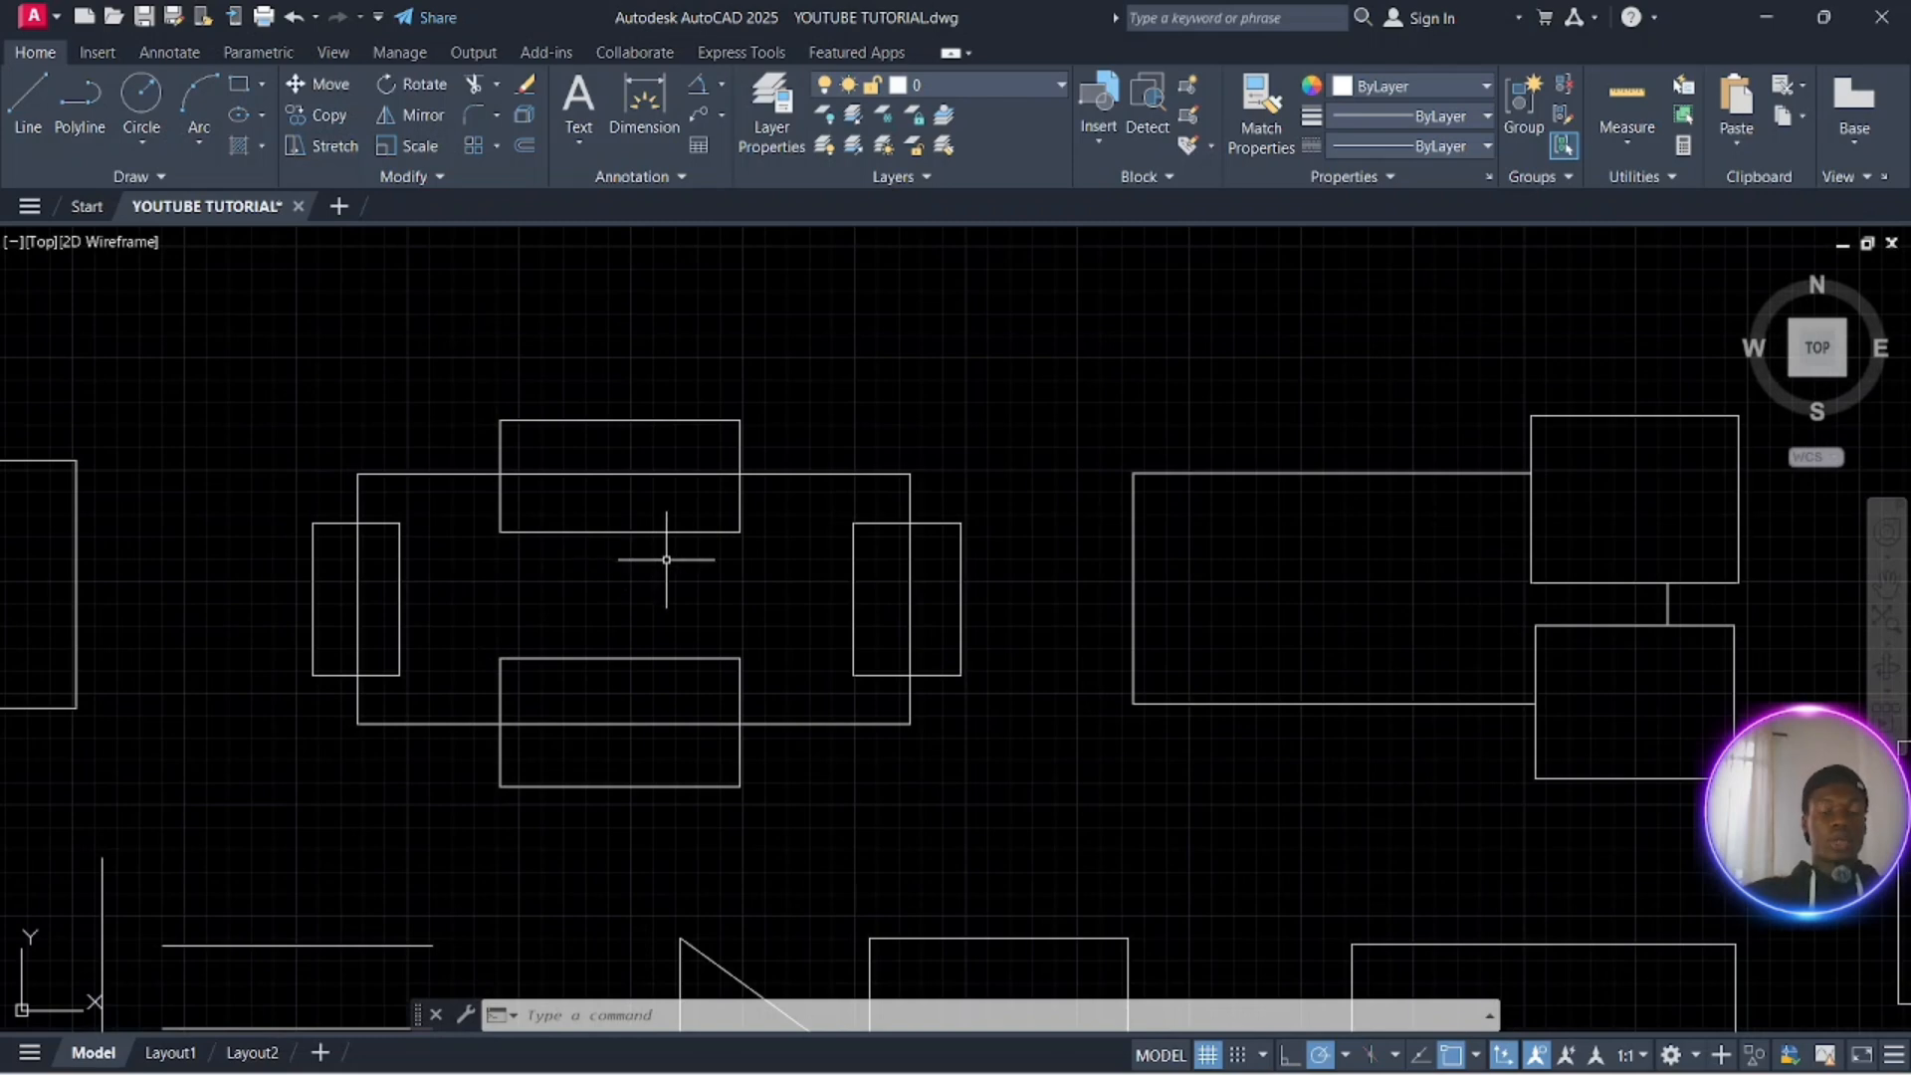
middle_click_drag(663, 563, 795, 604)
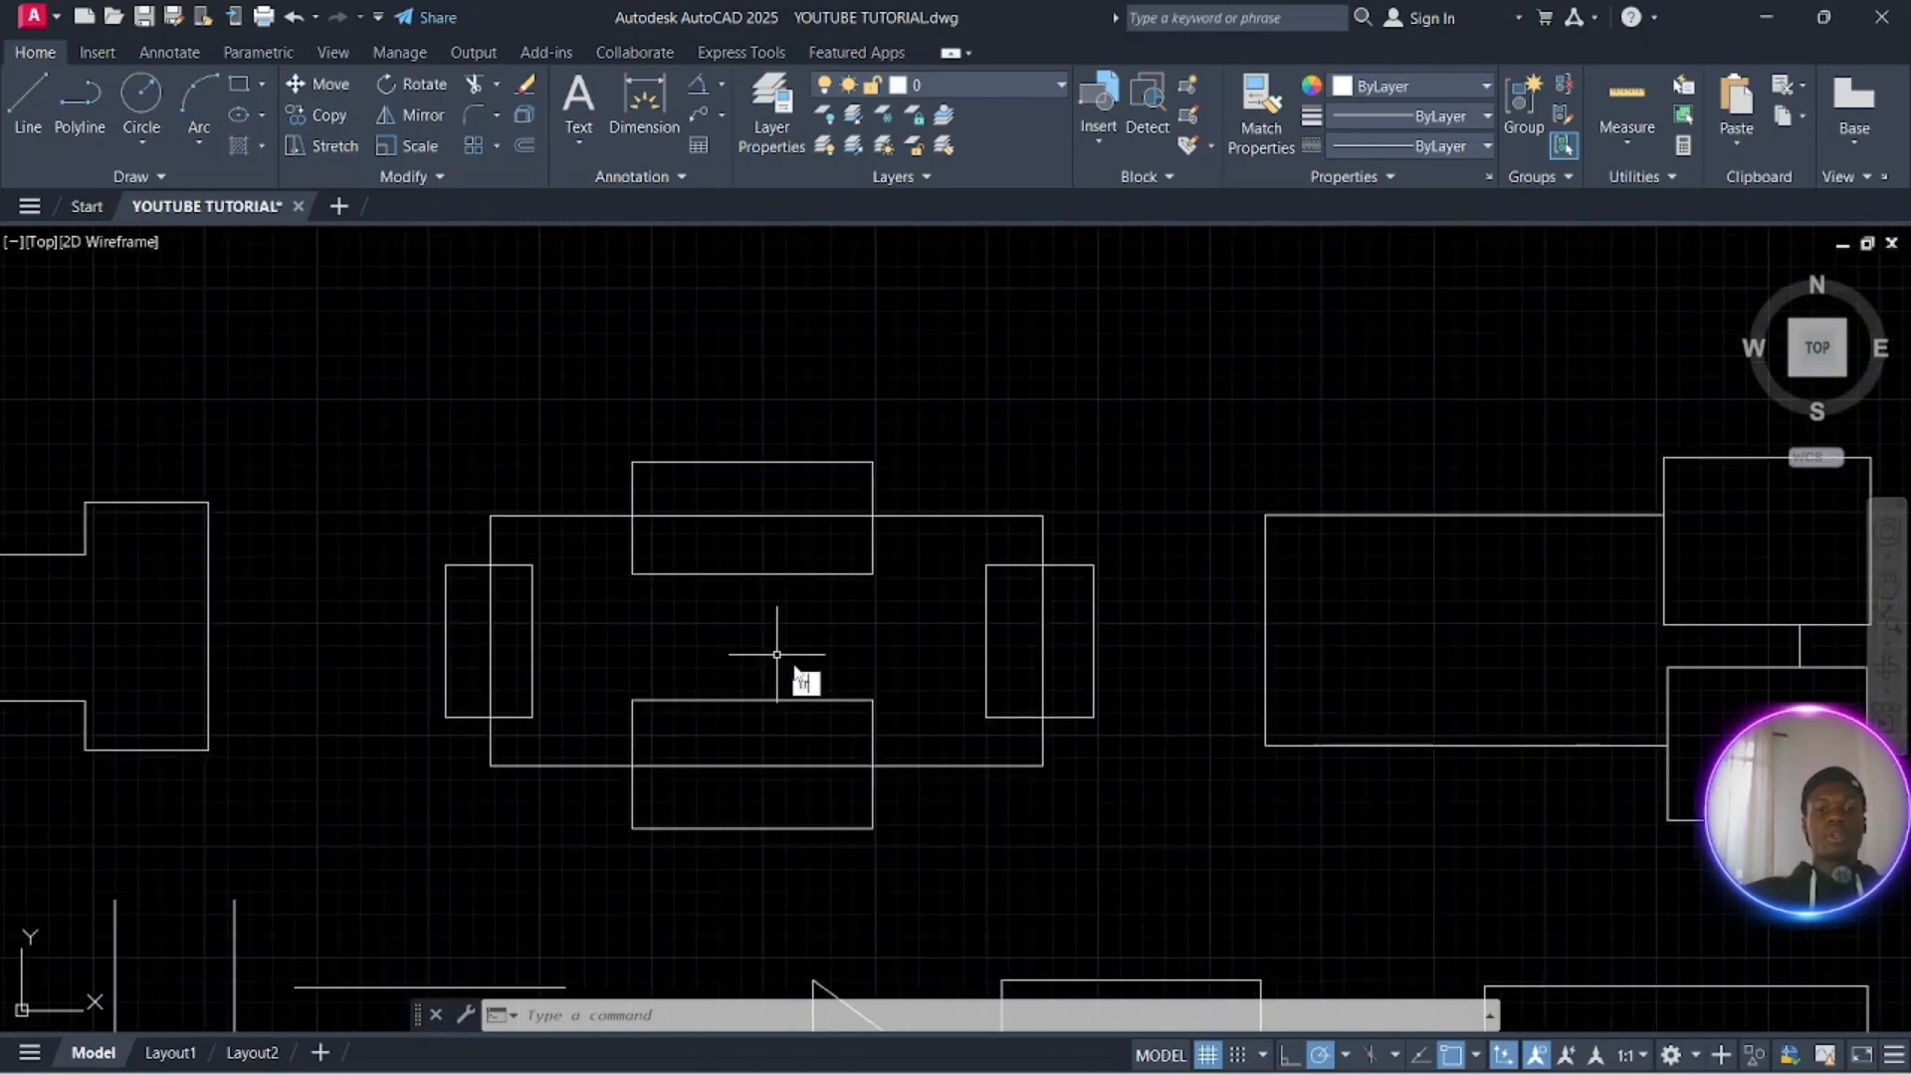
key("Return")
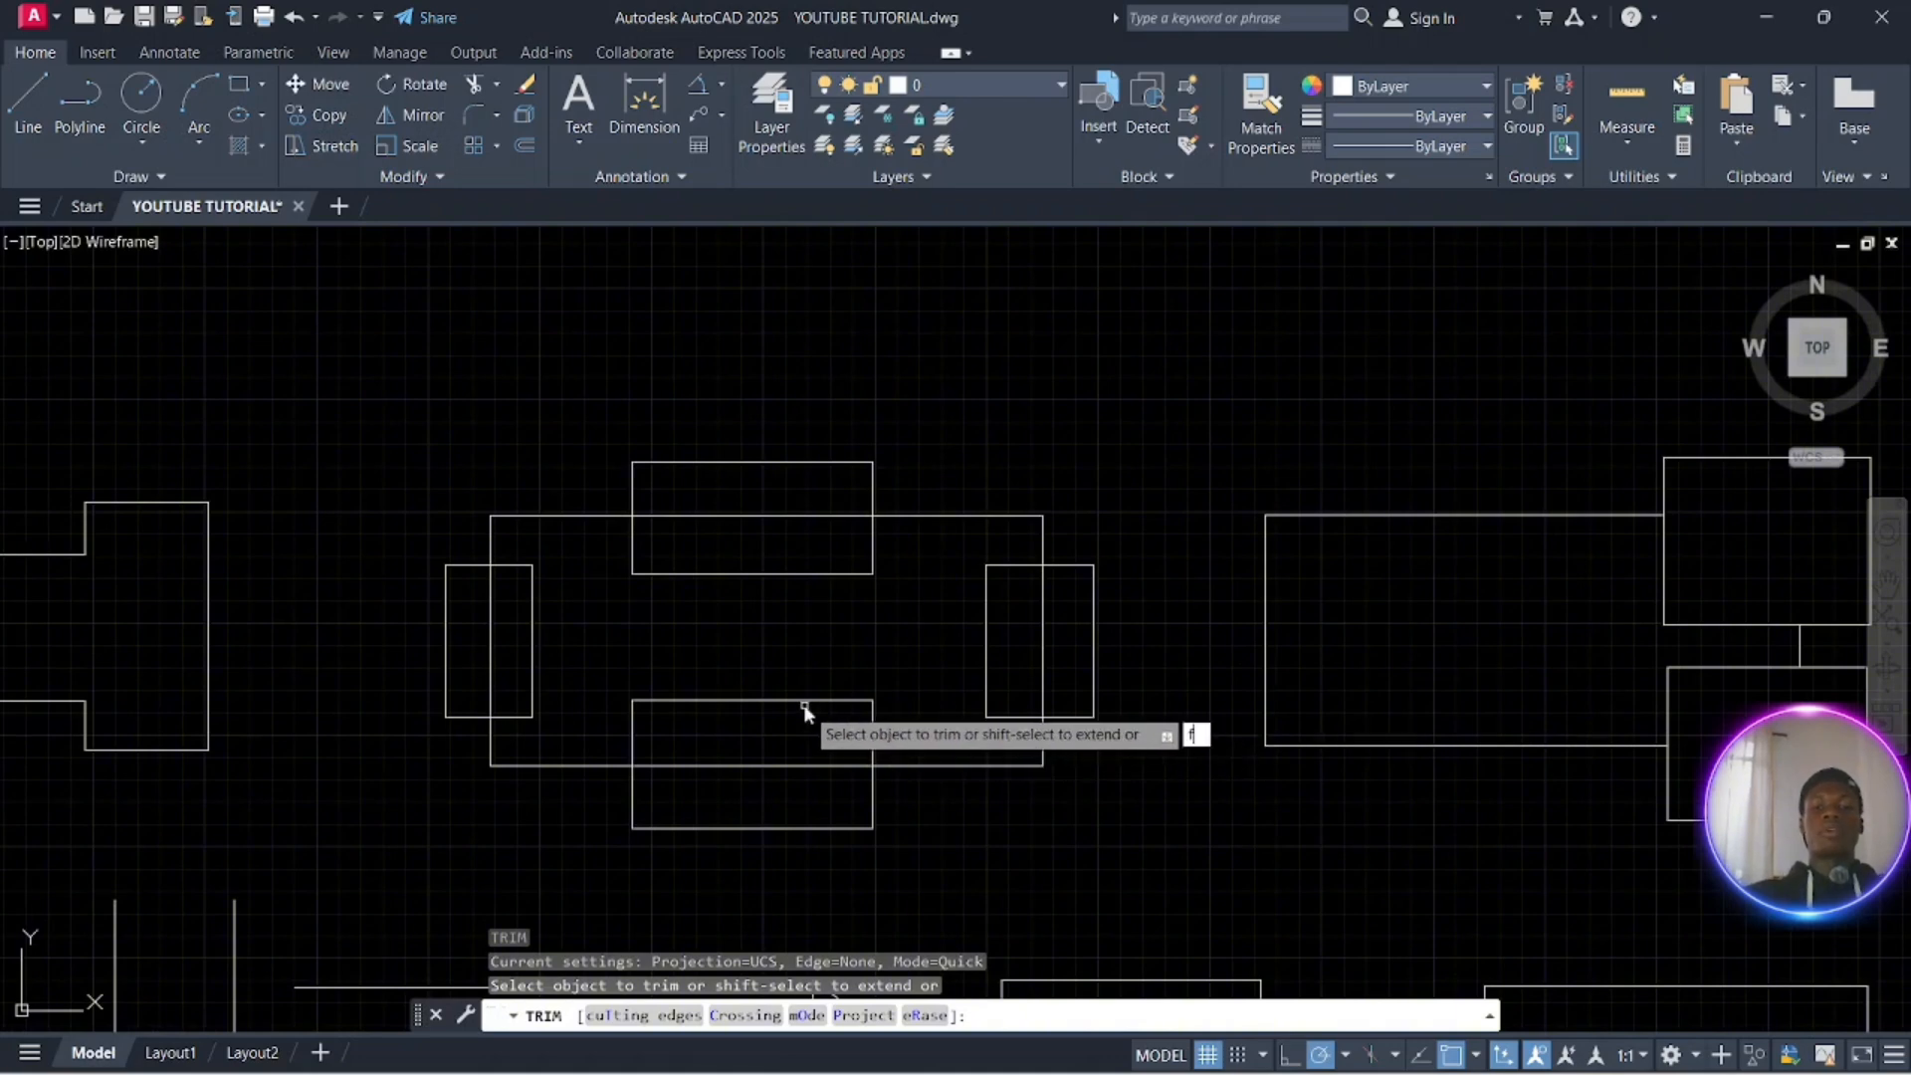
key("Return")
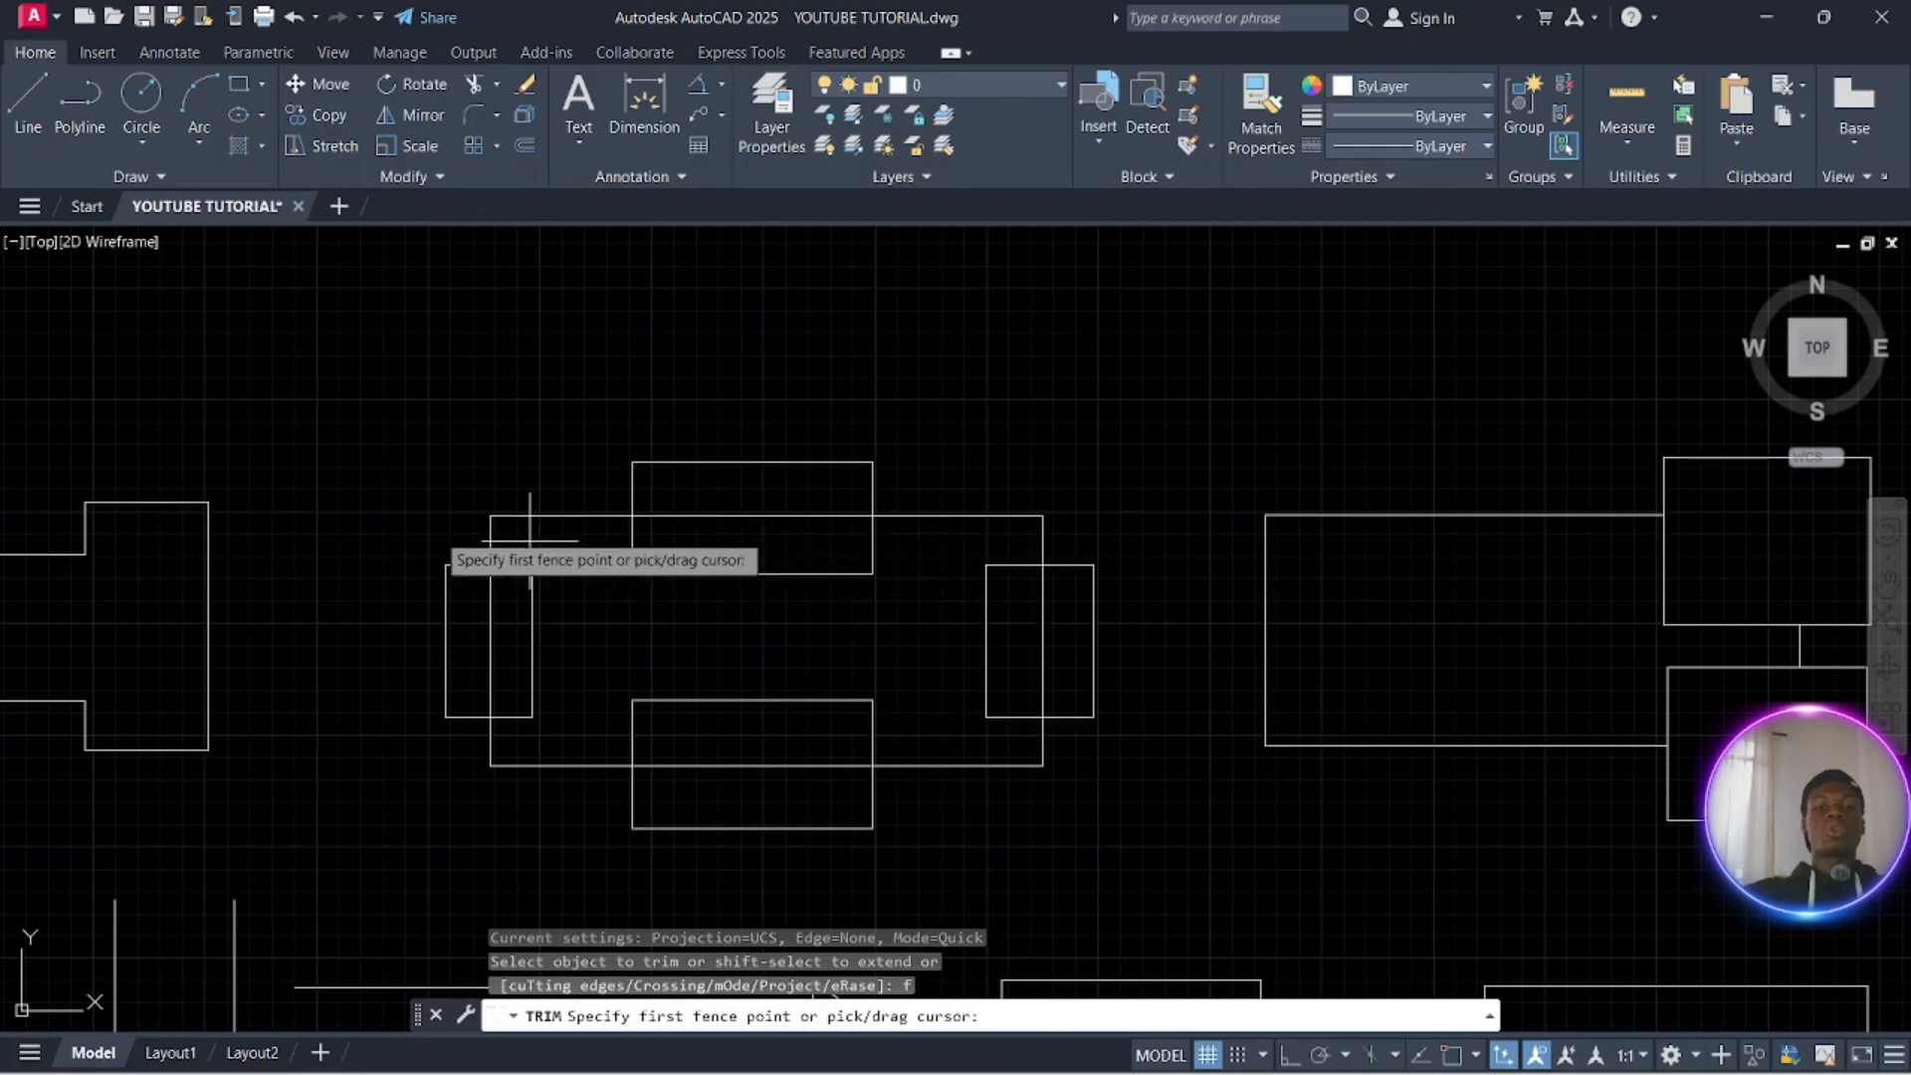
left_click(438, 769)
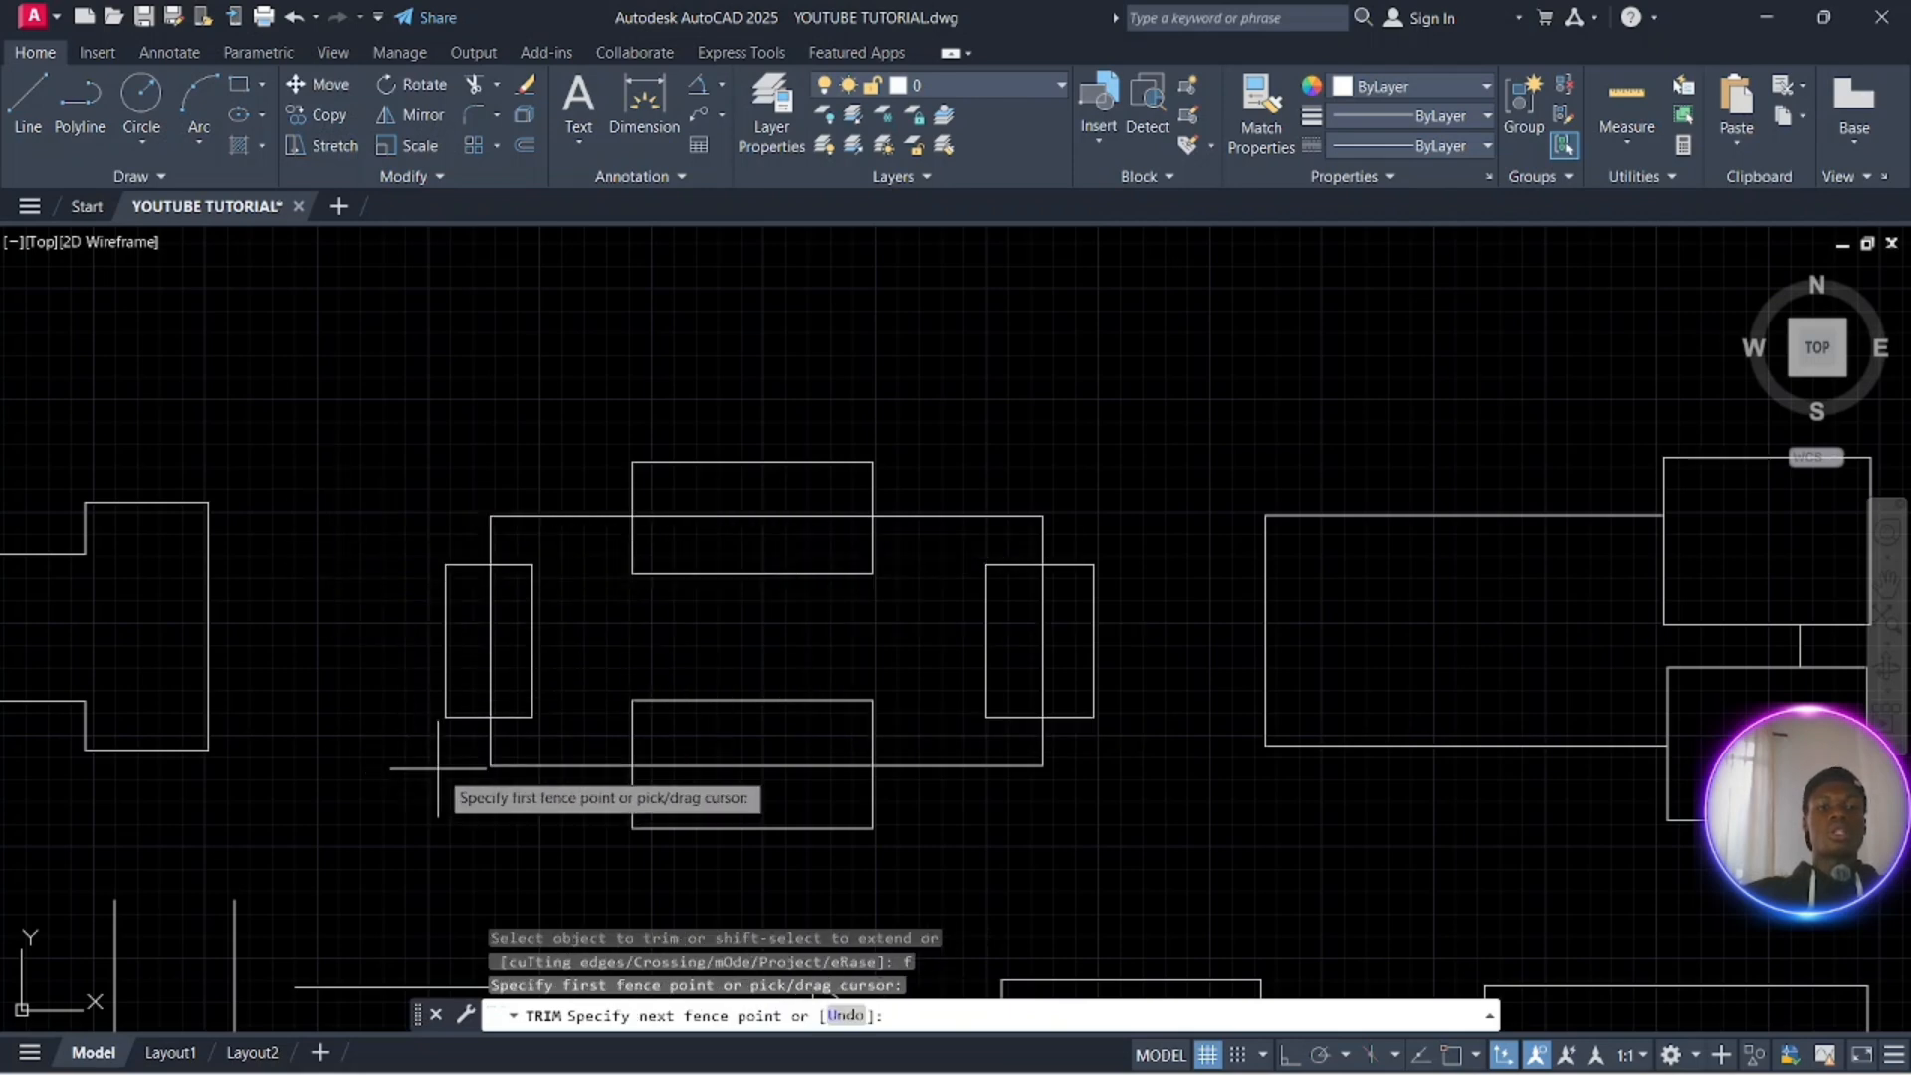
left_click(462, 518)
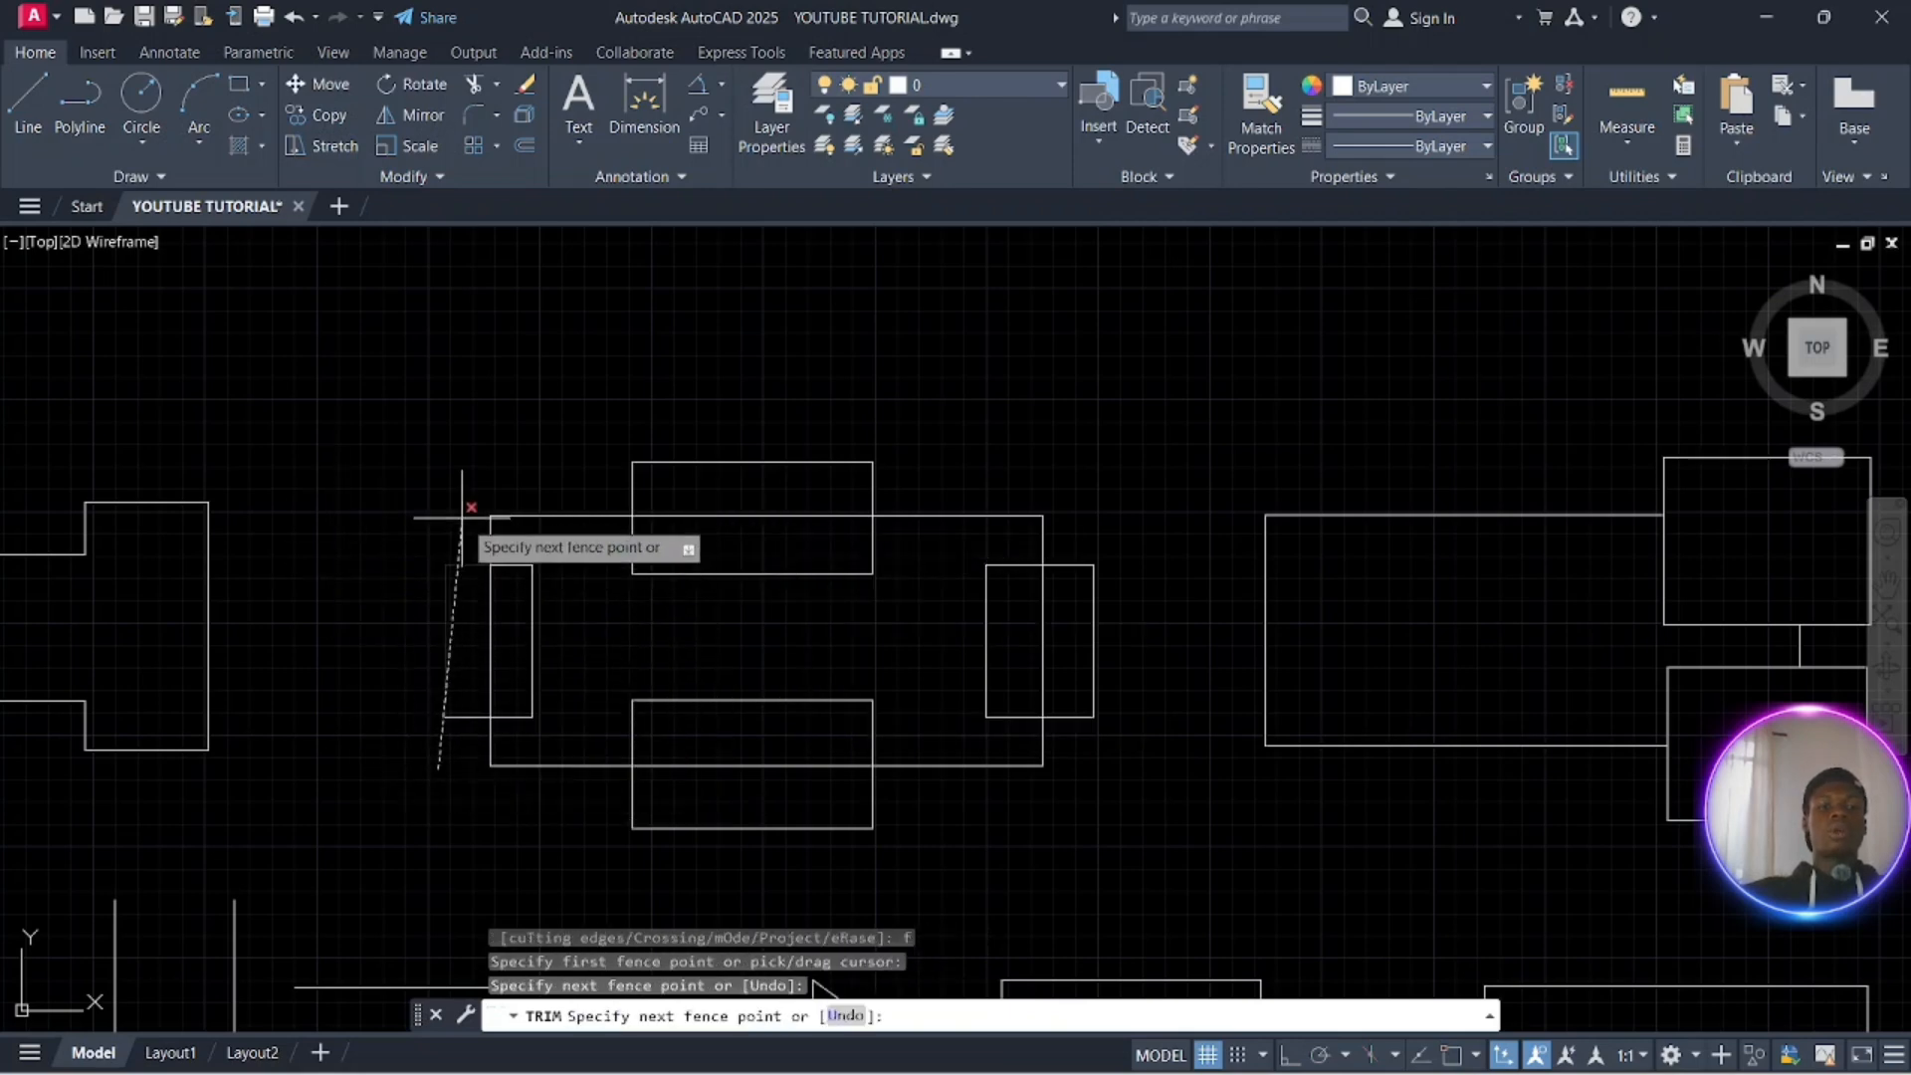
left_click(468, 450)
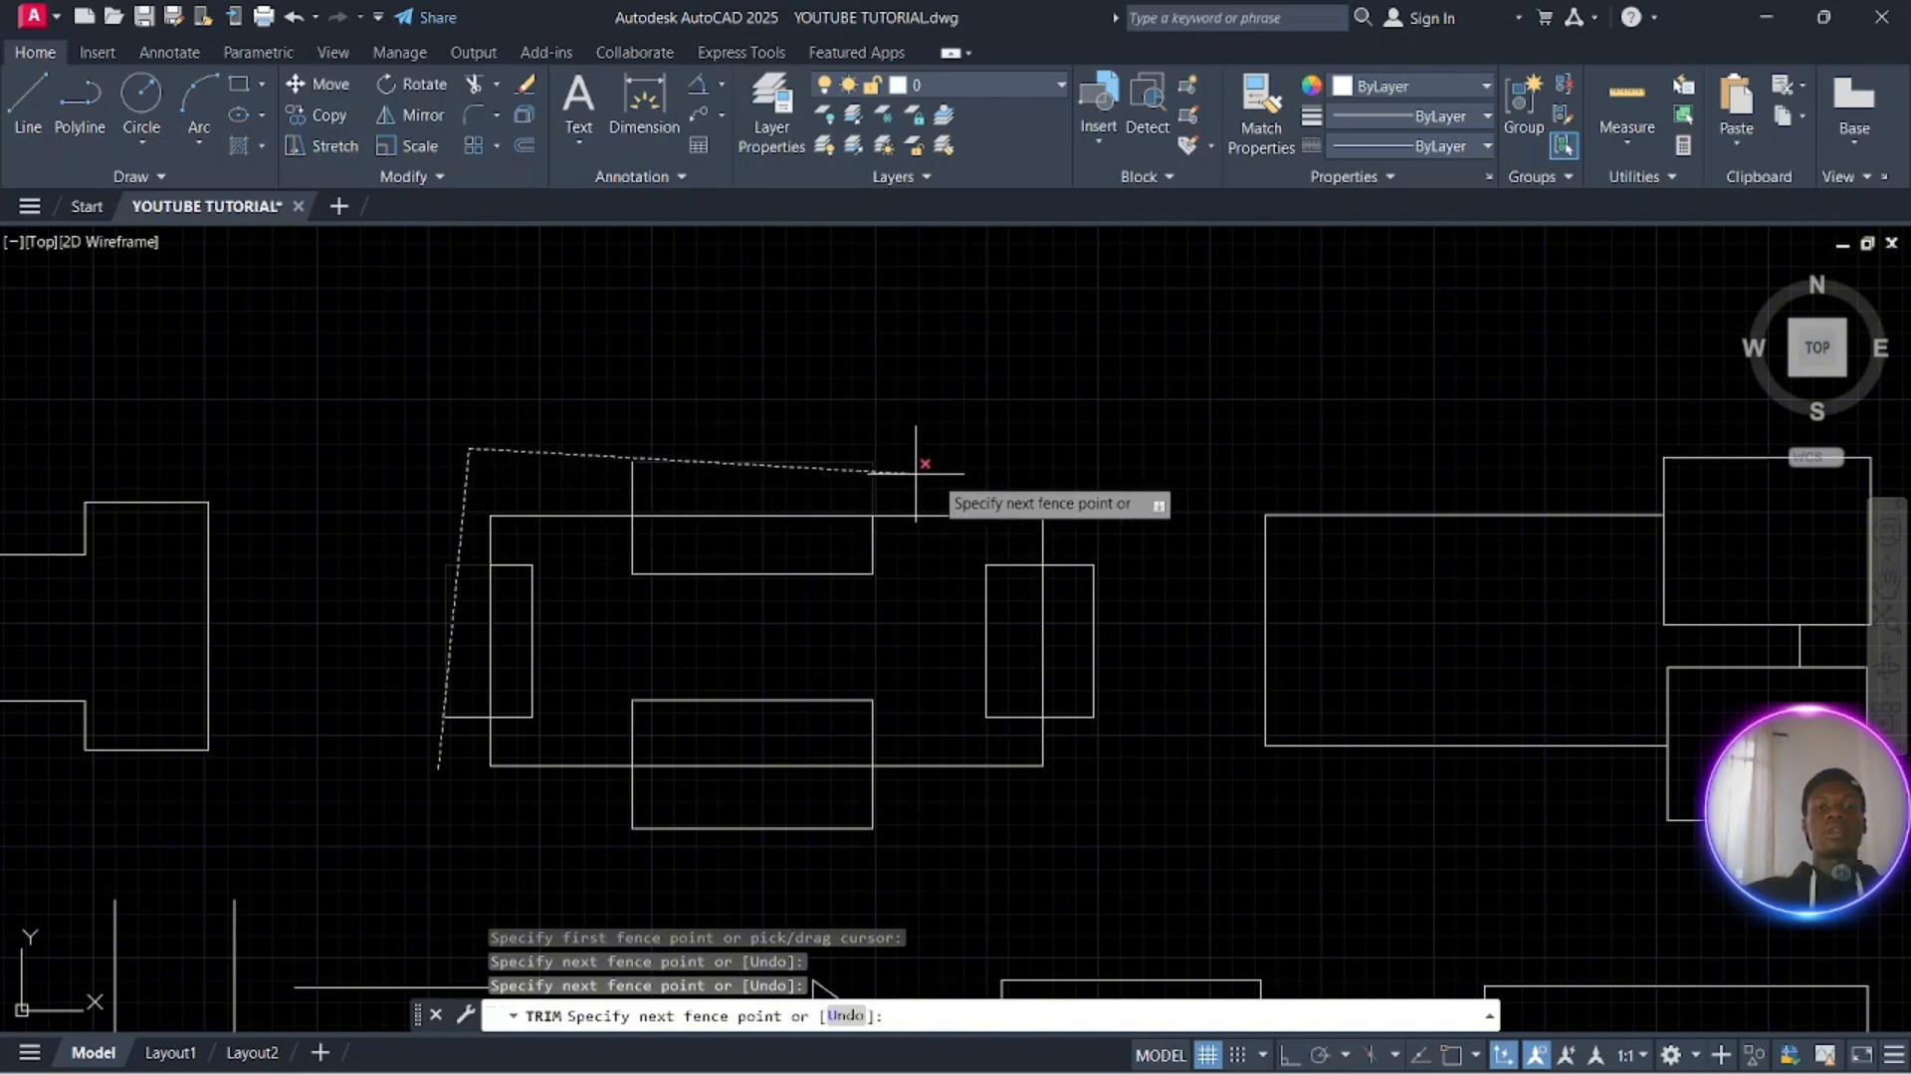
left_click(1132, 490)
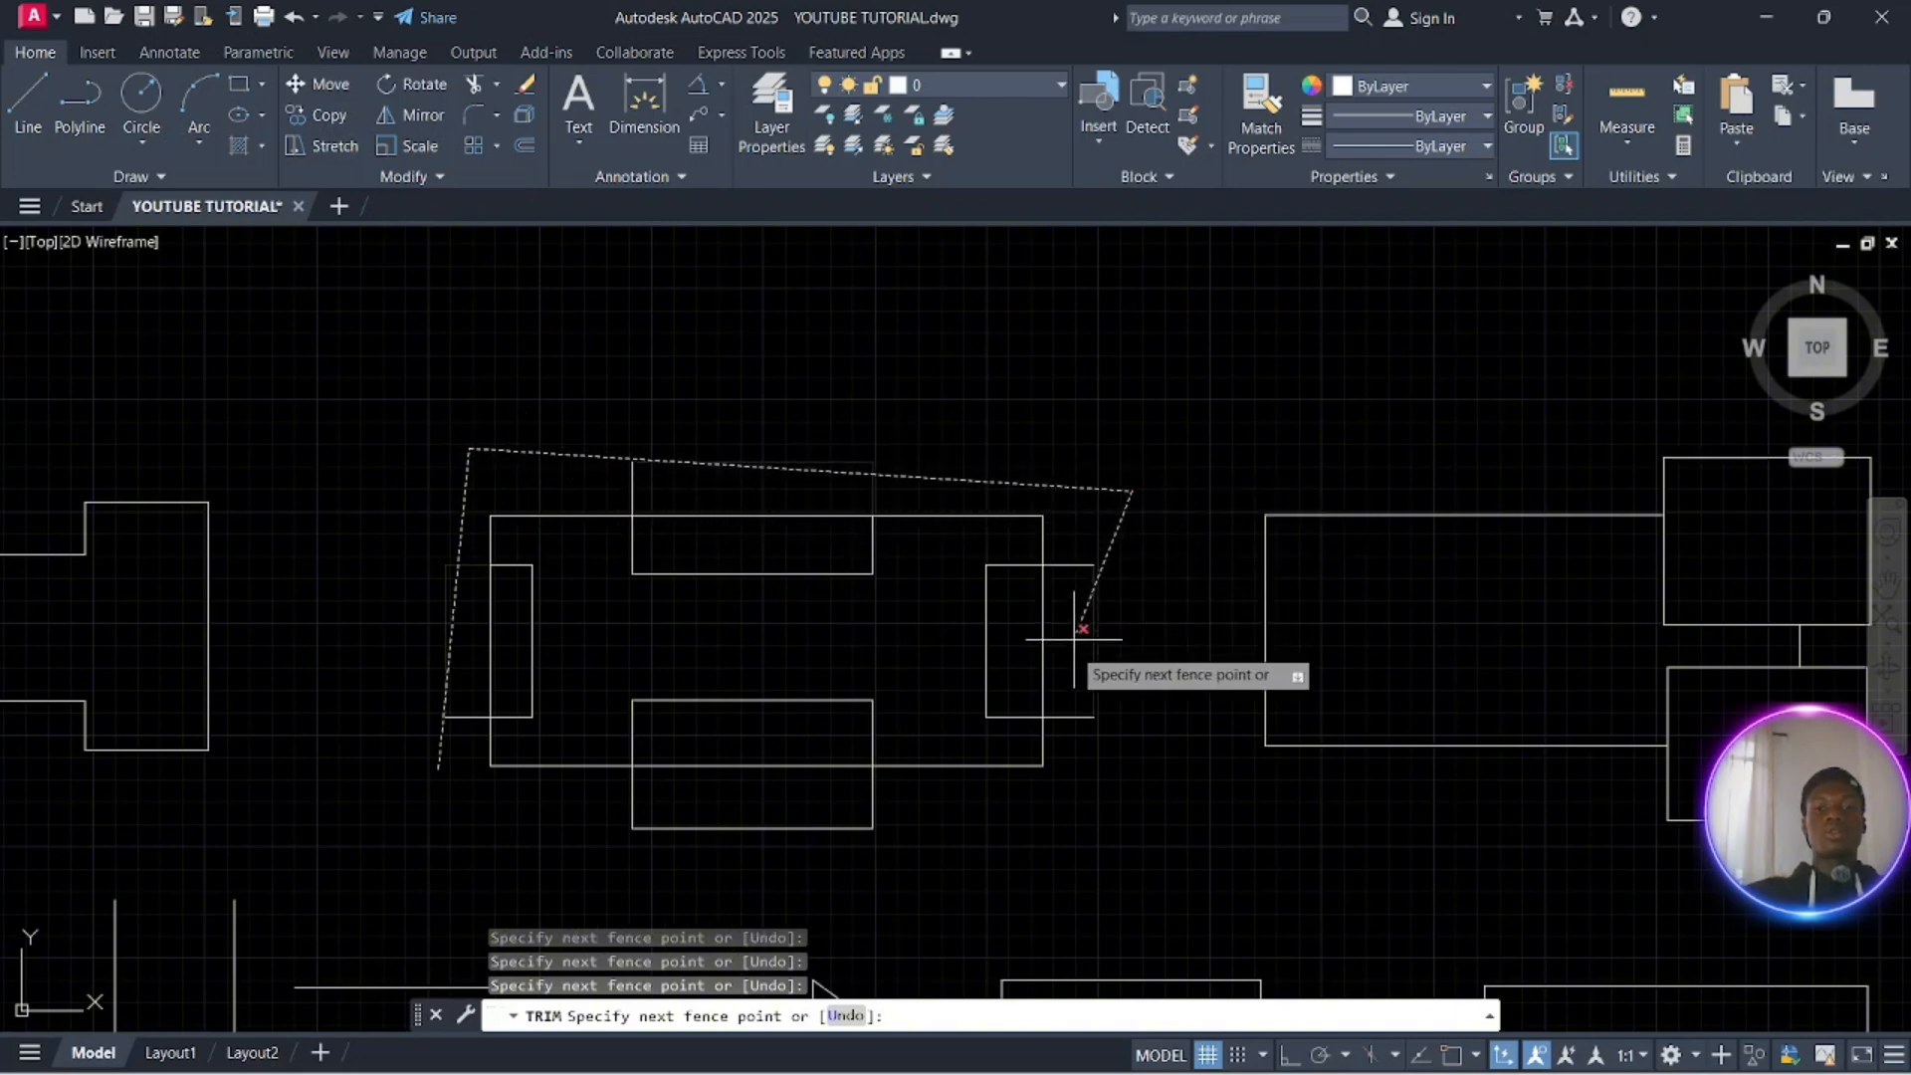
left_click(1031, 862)
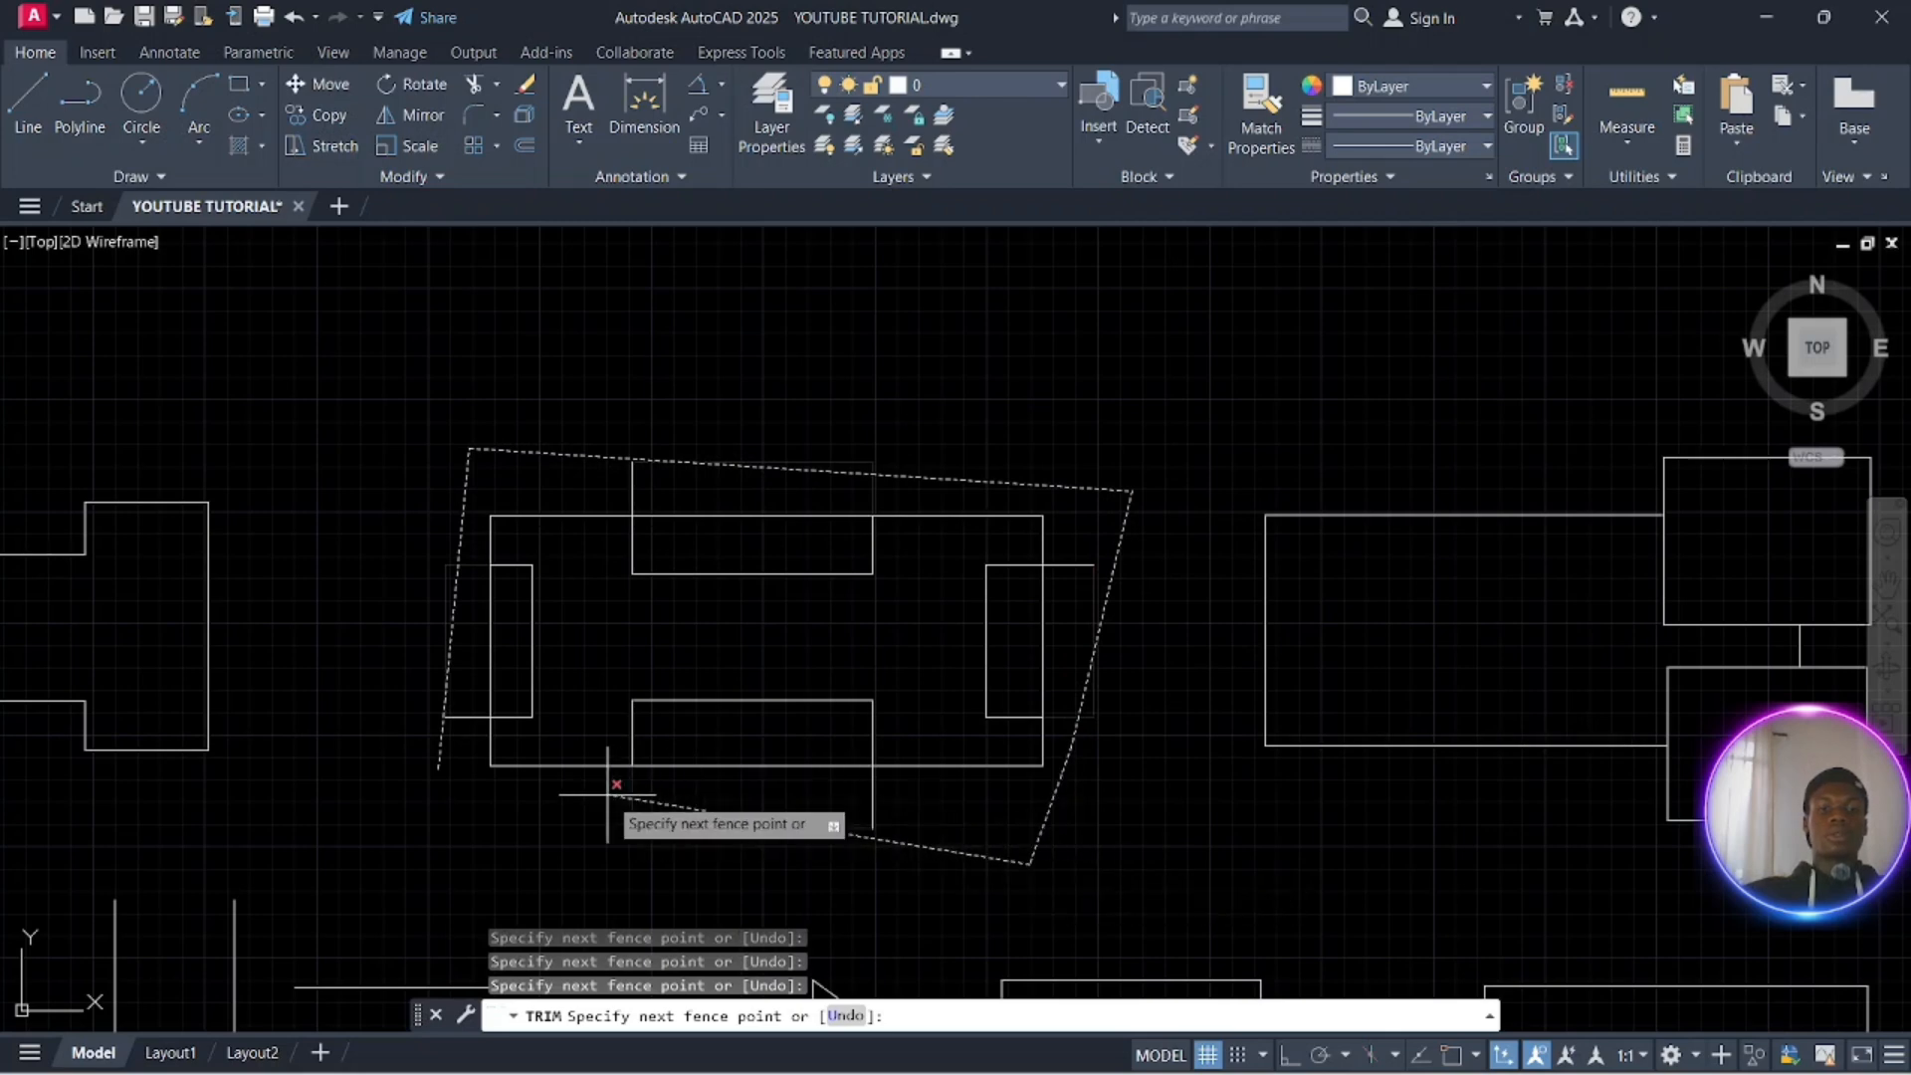
left_click(607, 796)
left_click(906, 798)
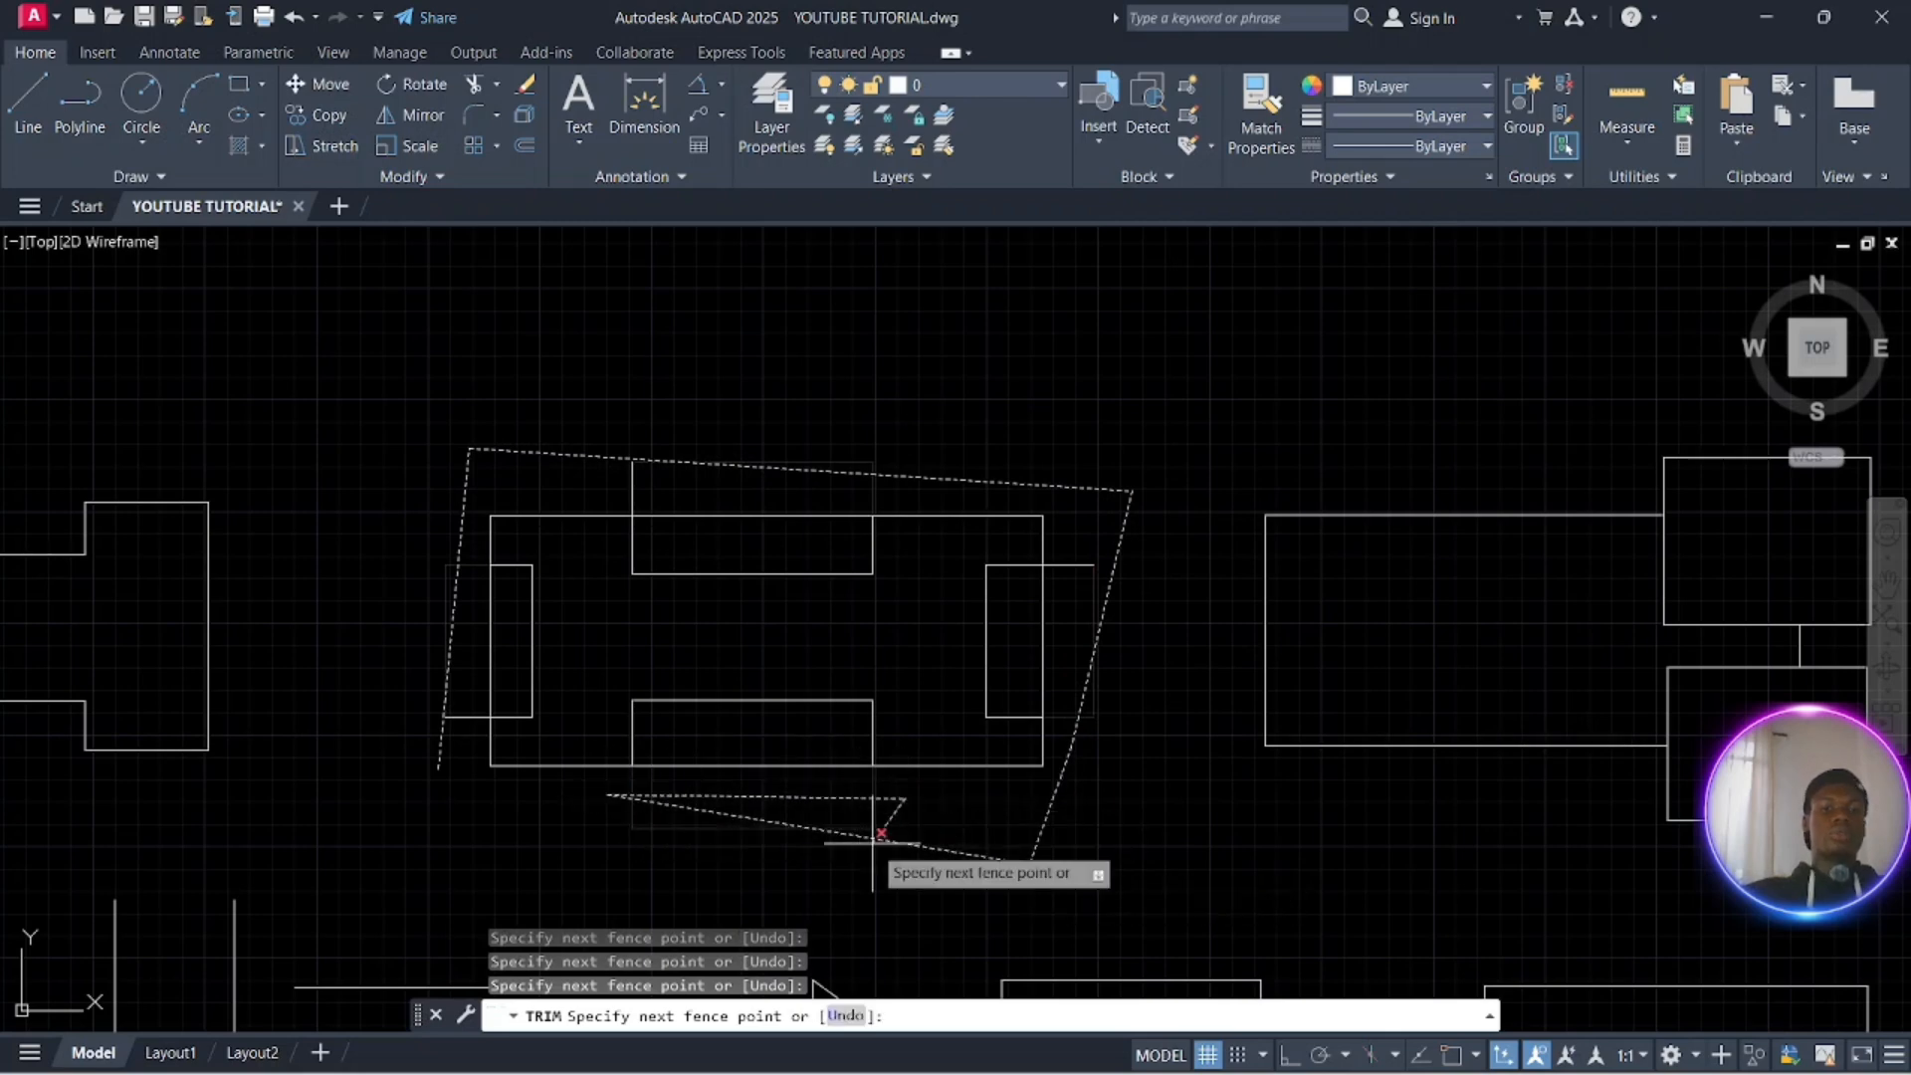
key("Return")
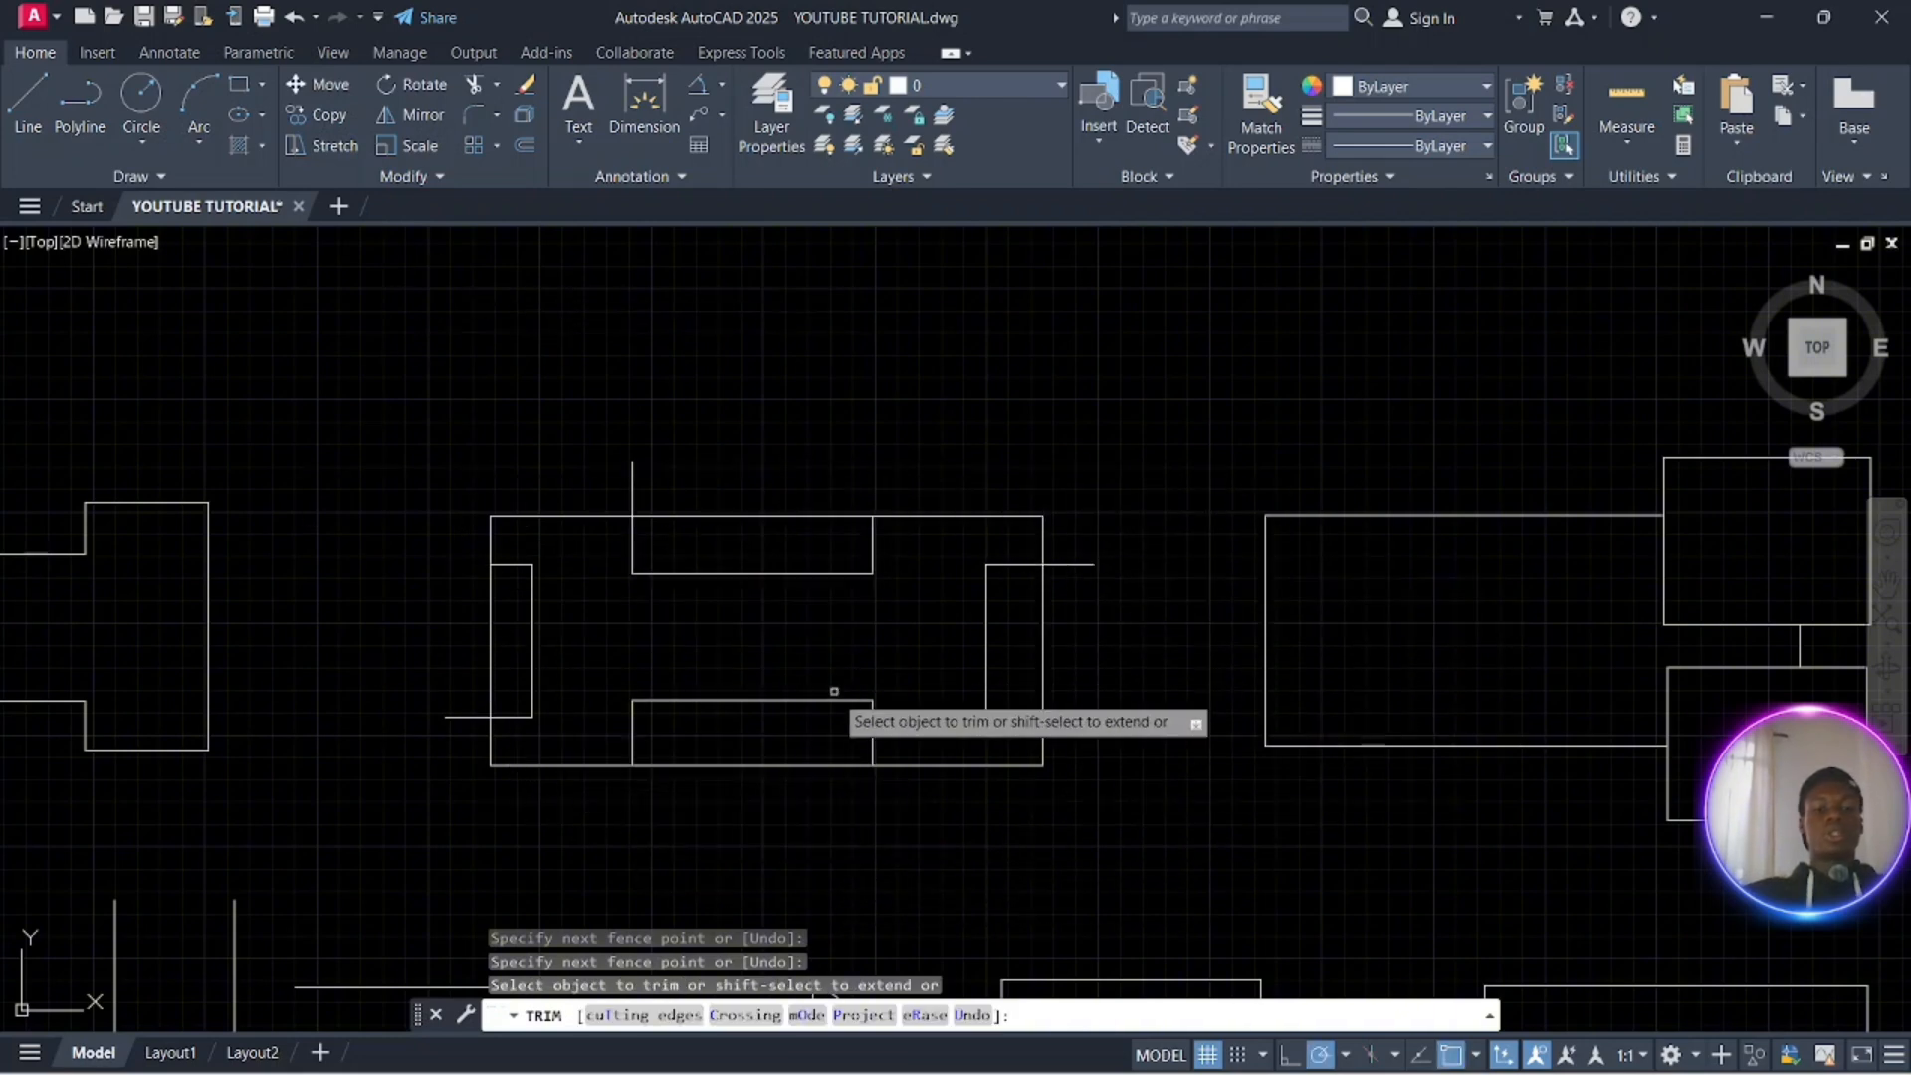
key("Escape")
Trim the leftover stubs outside the large rectangle's left, upper and right edges with a second fence
type("tr")
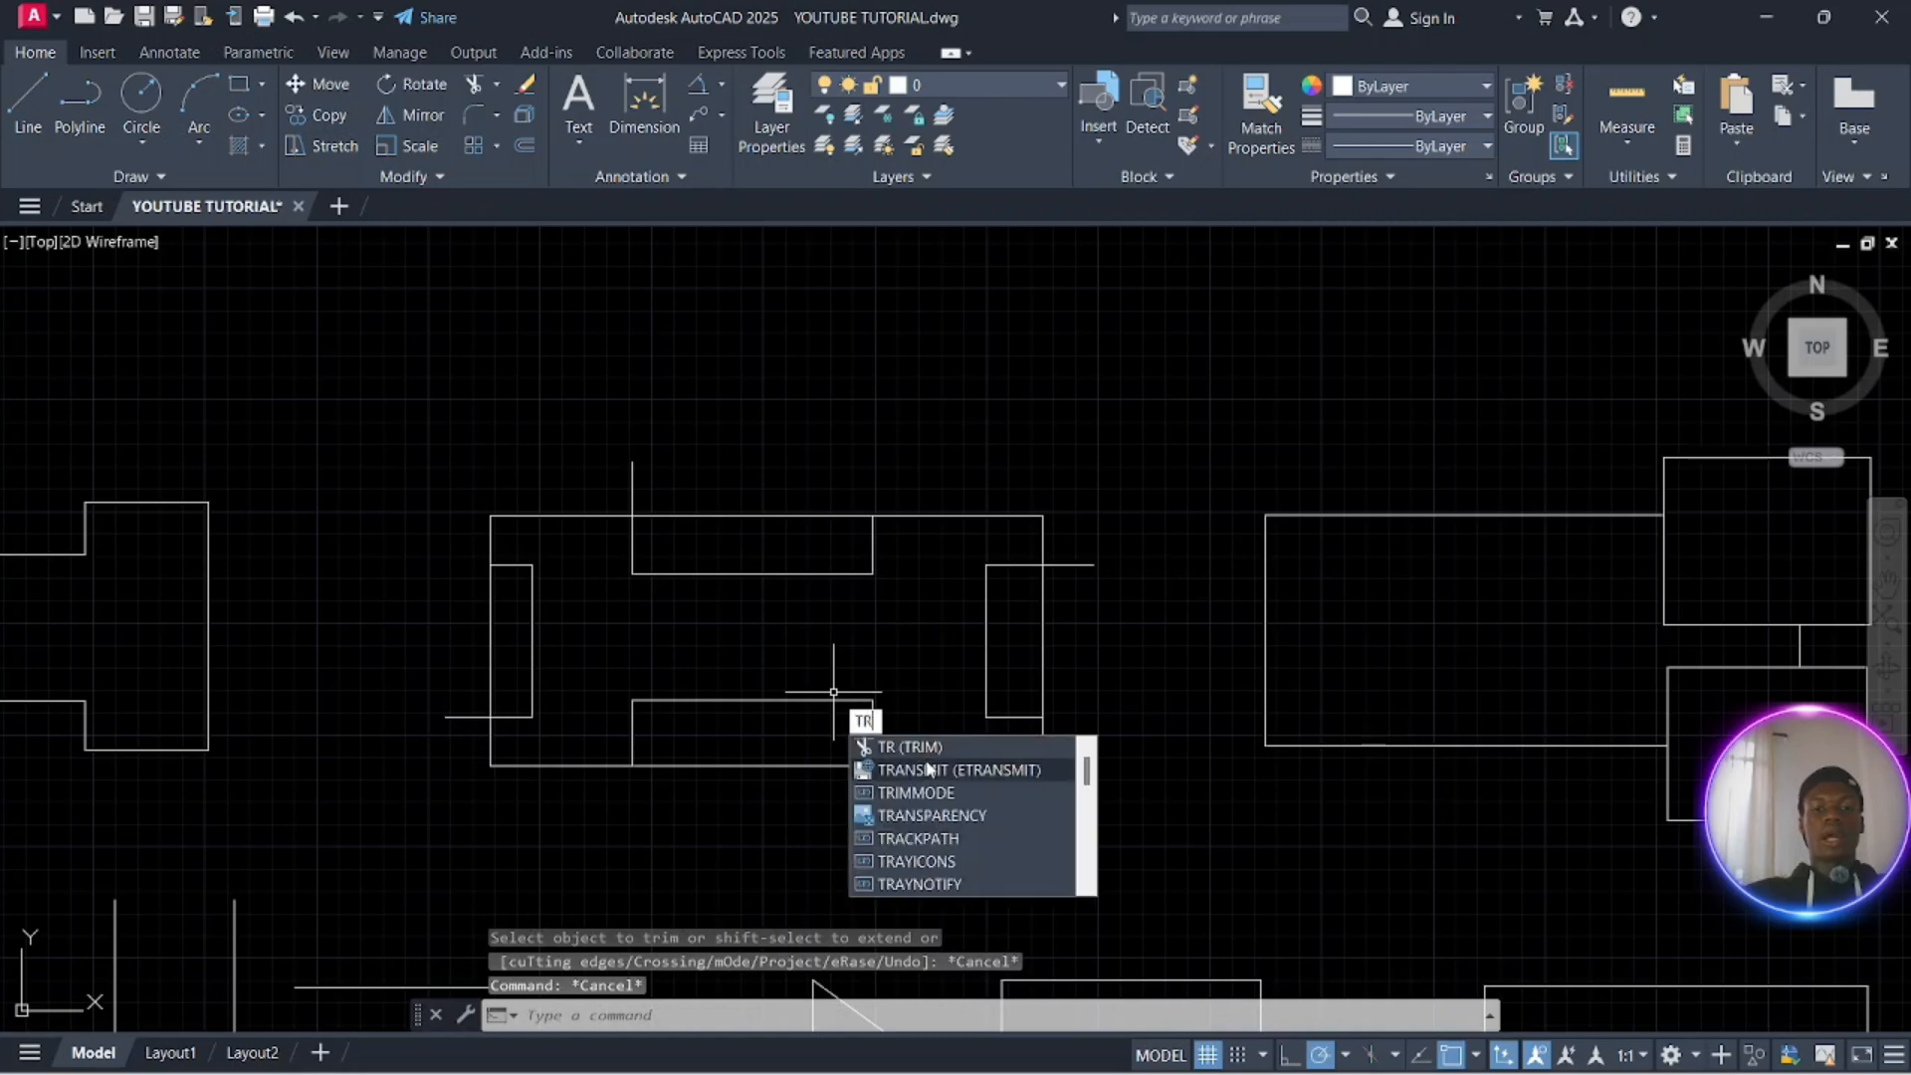
key("Return")
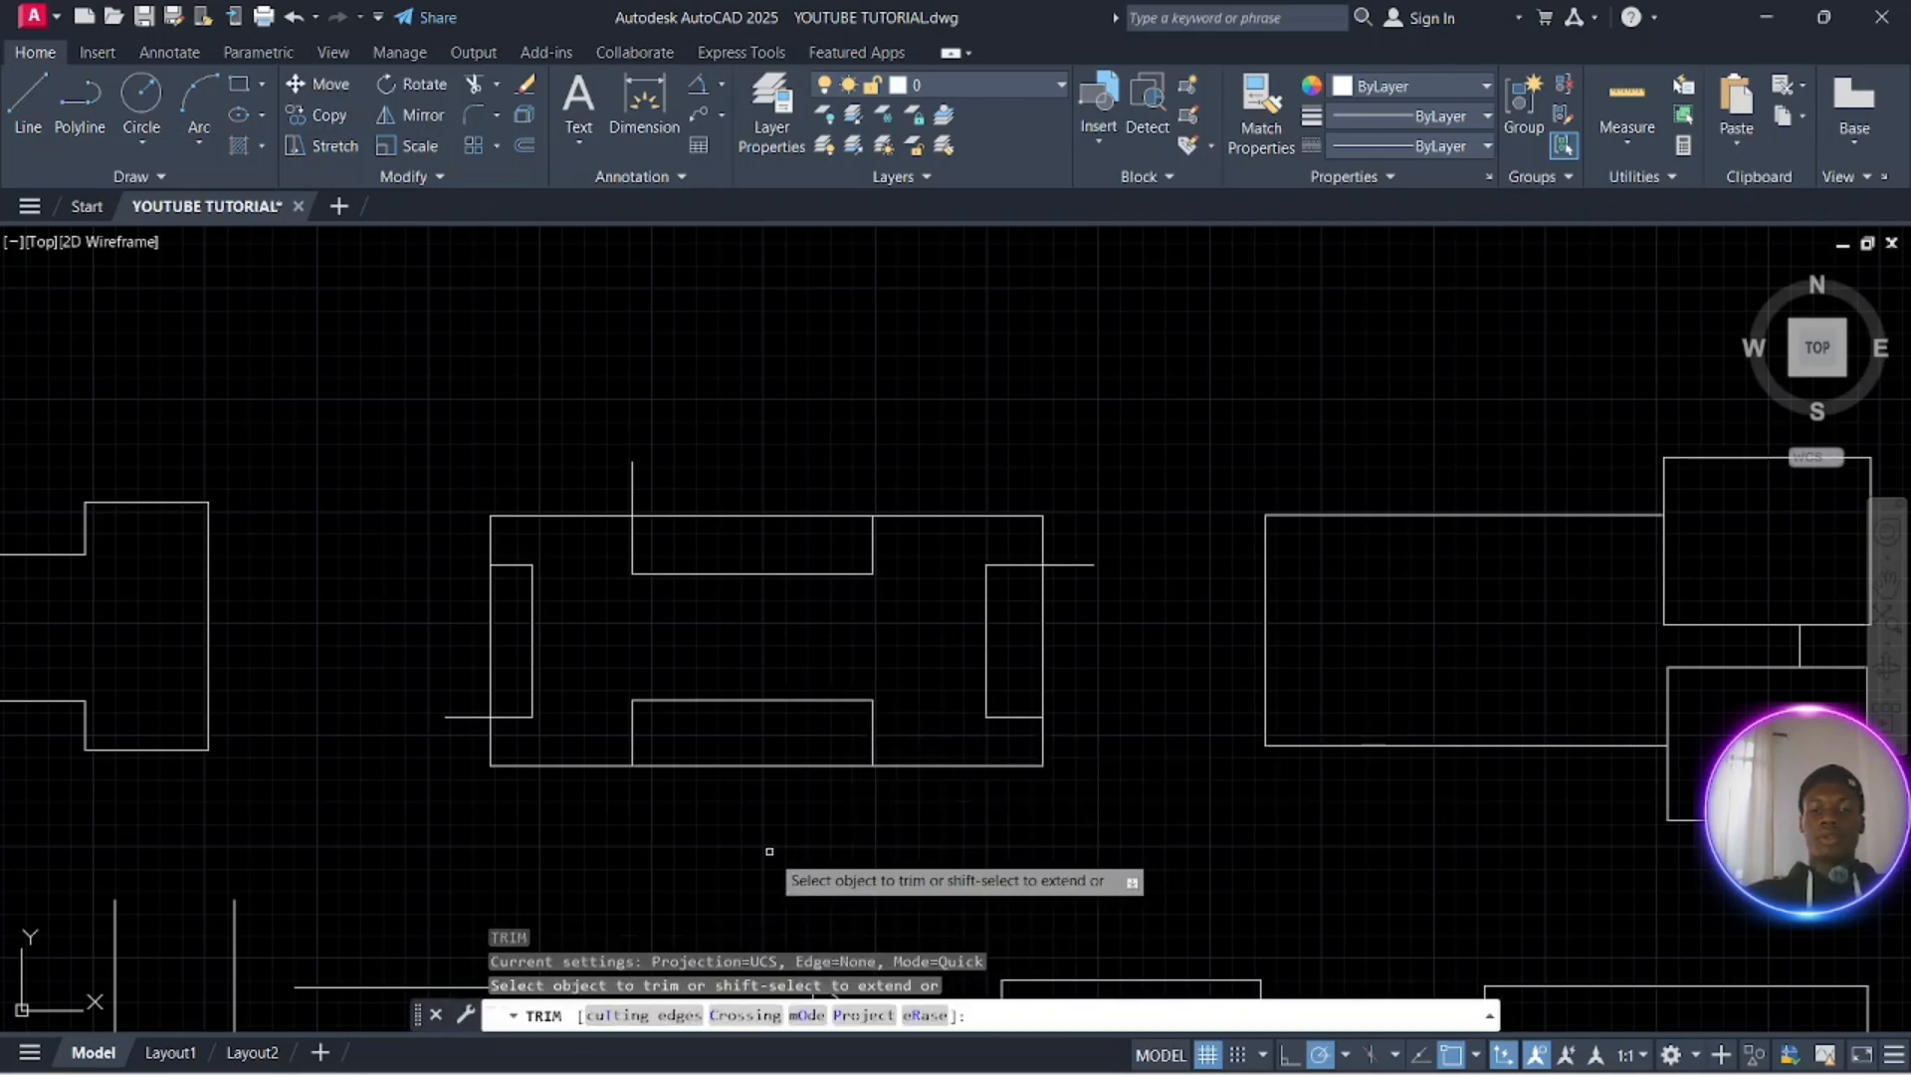
type("f")
key("Return")
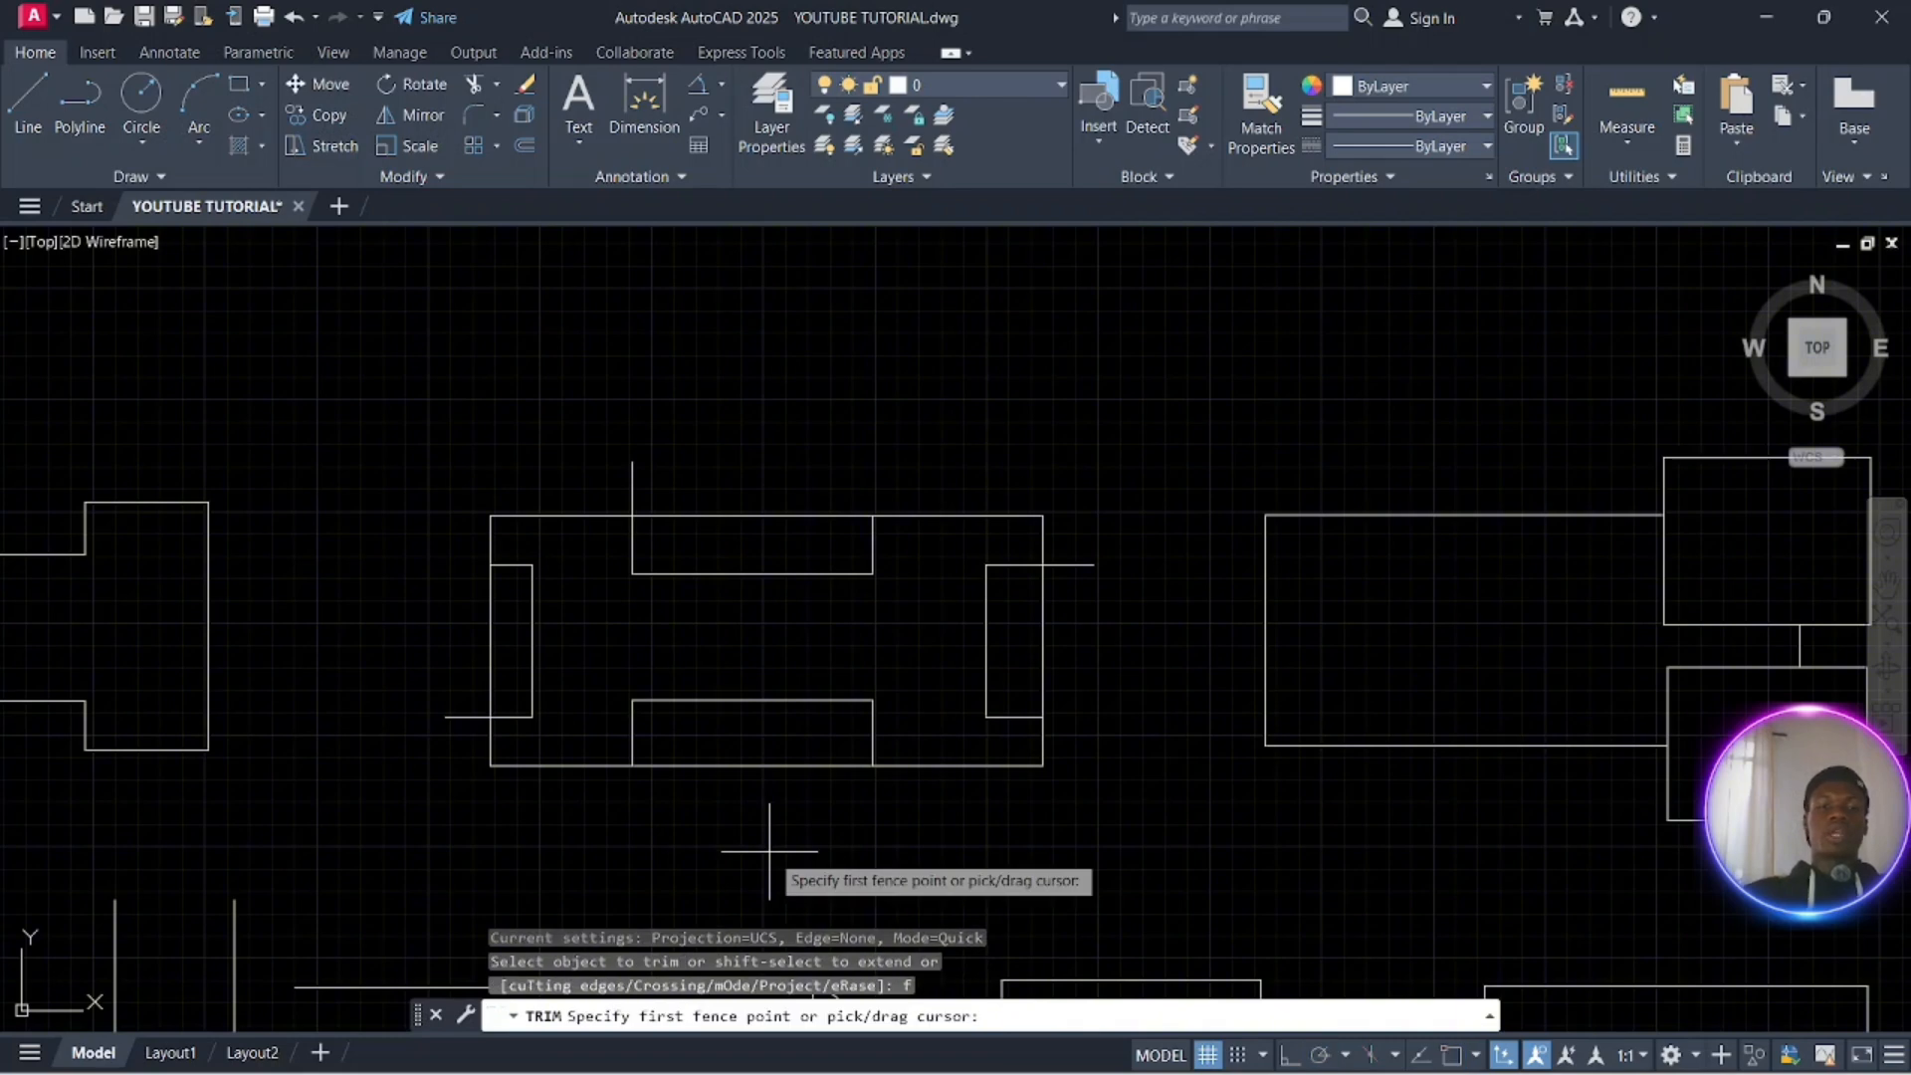
left_click(456, 766)
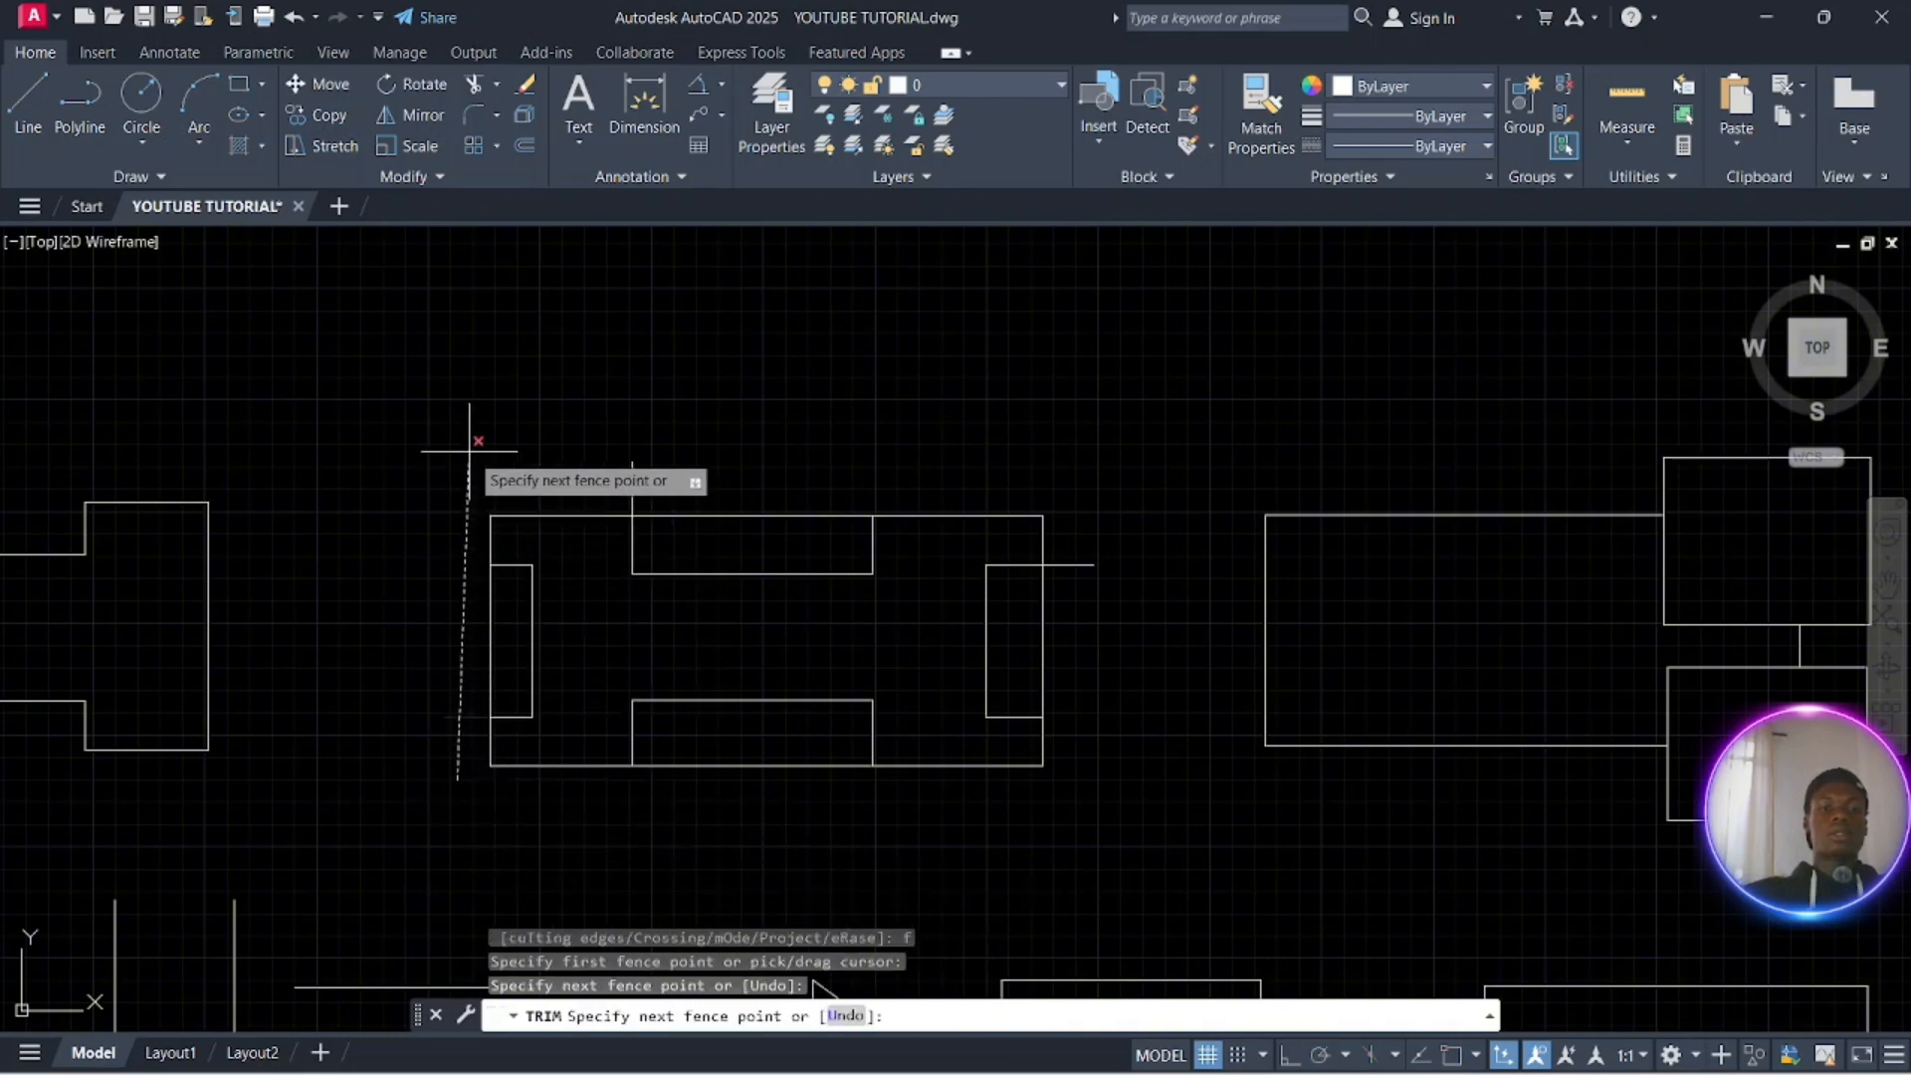
left_click(469, 453)
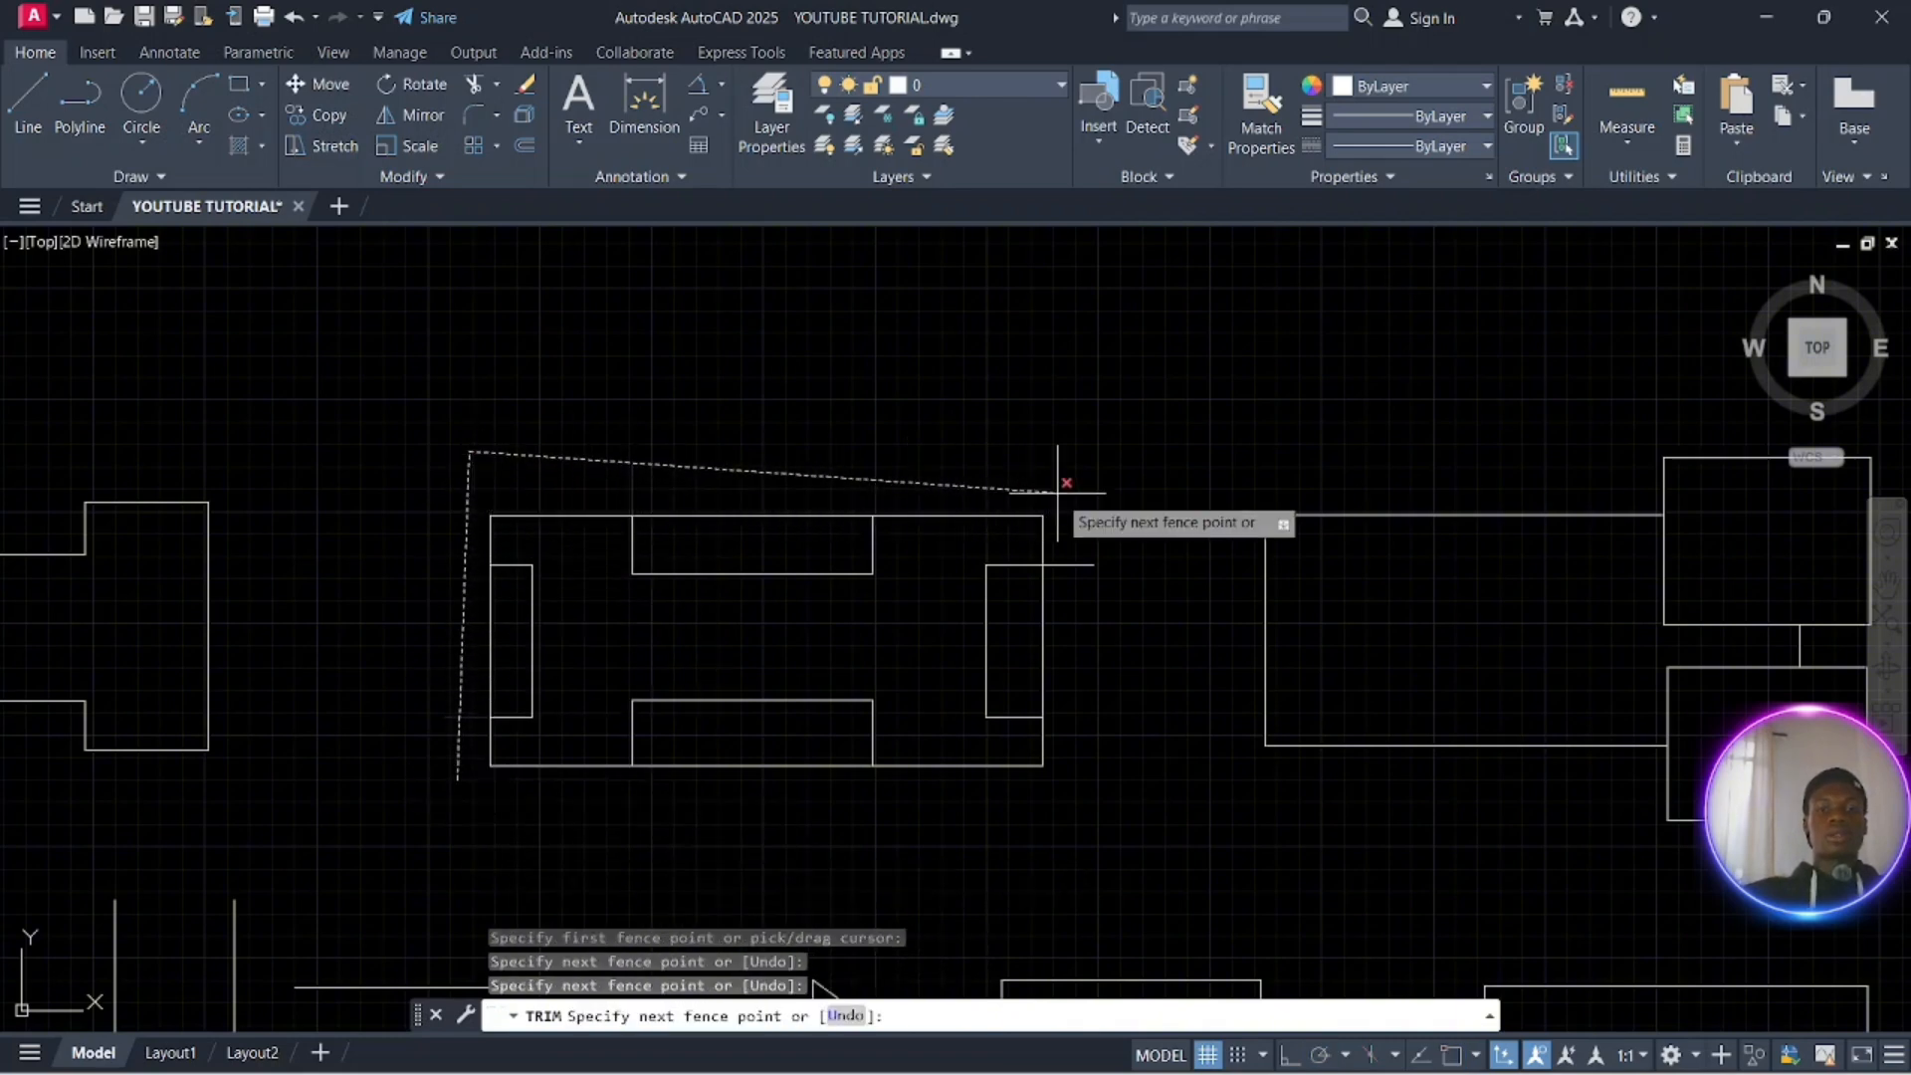
left_click(1057, 491)
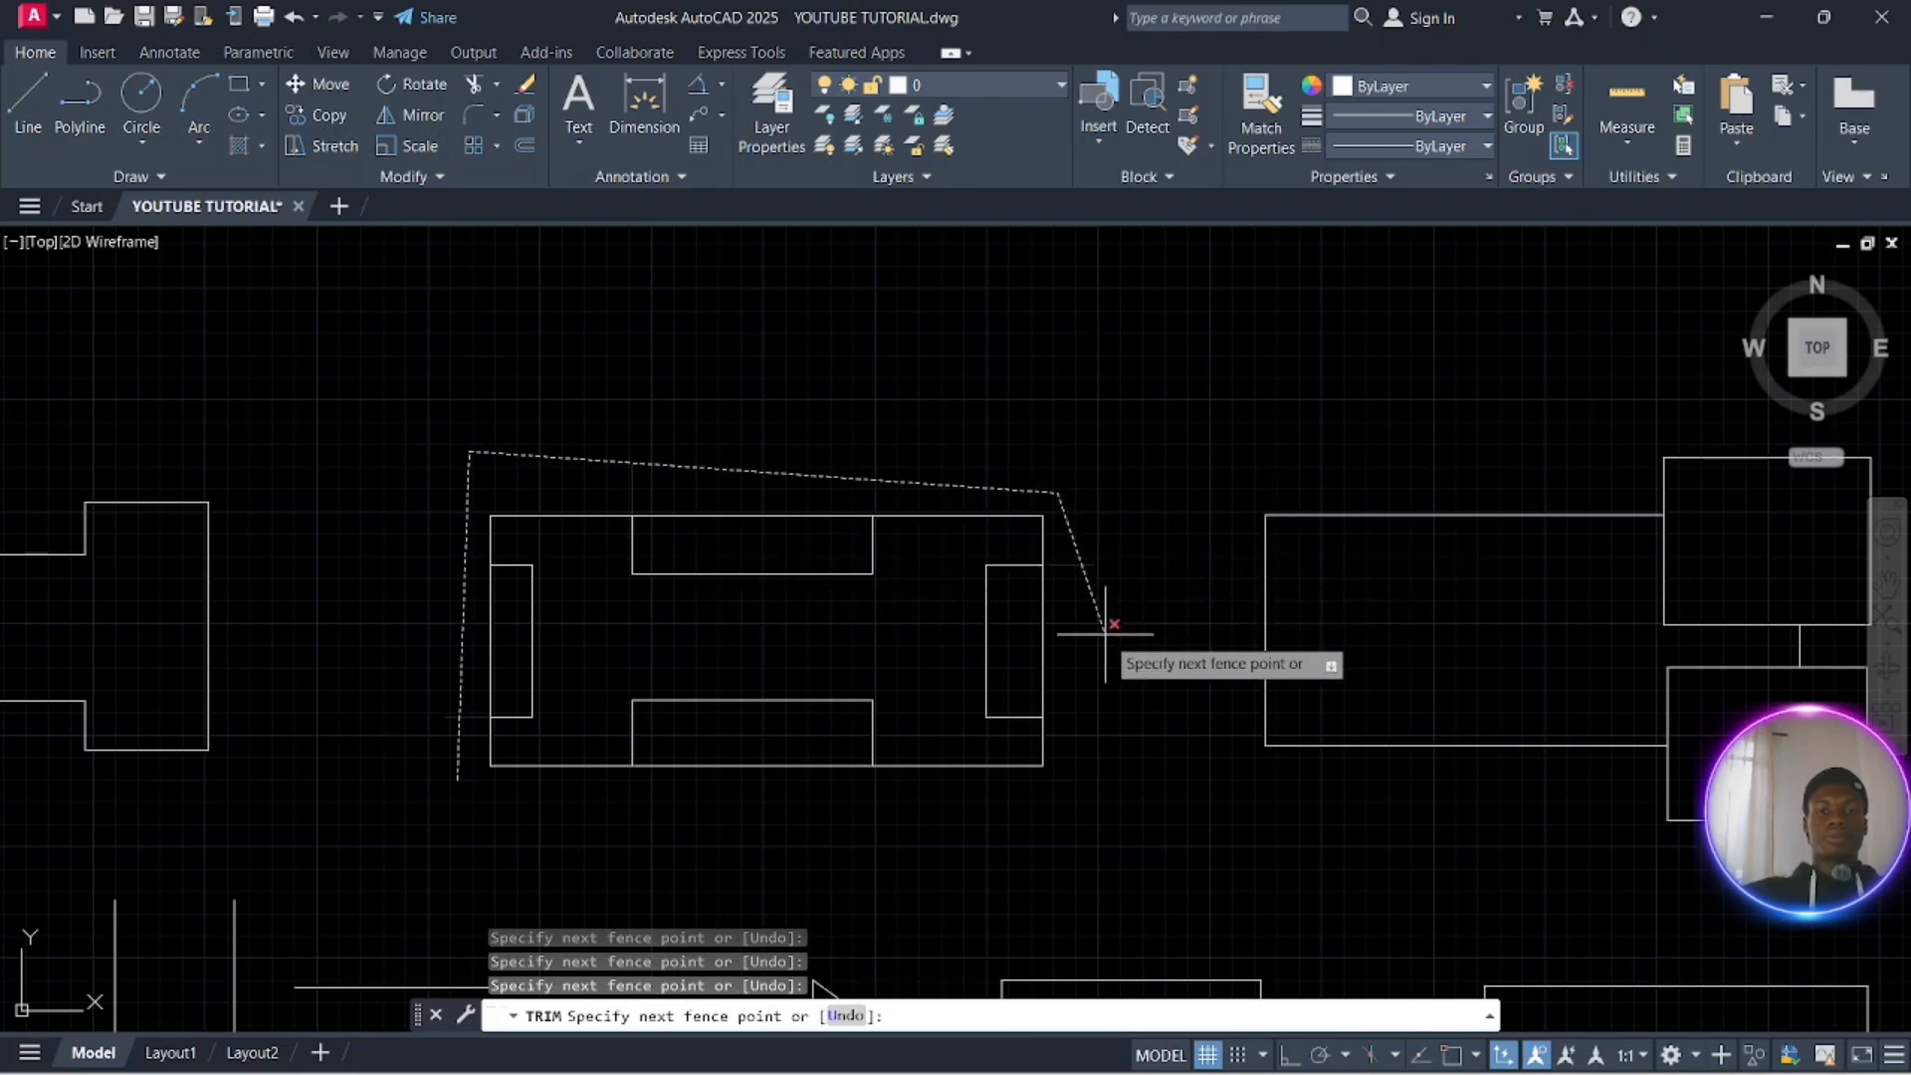
key("Return")
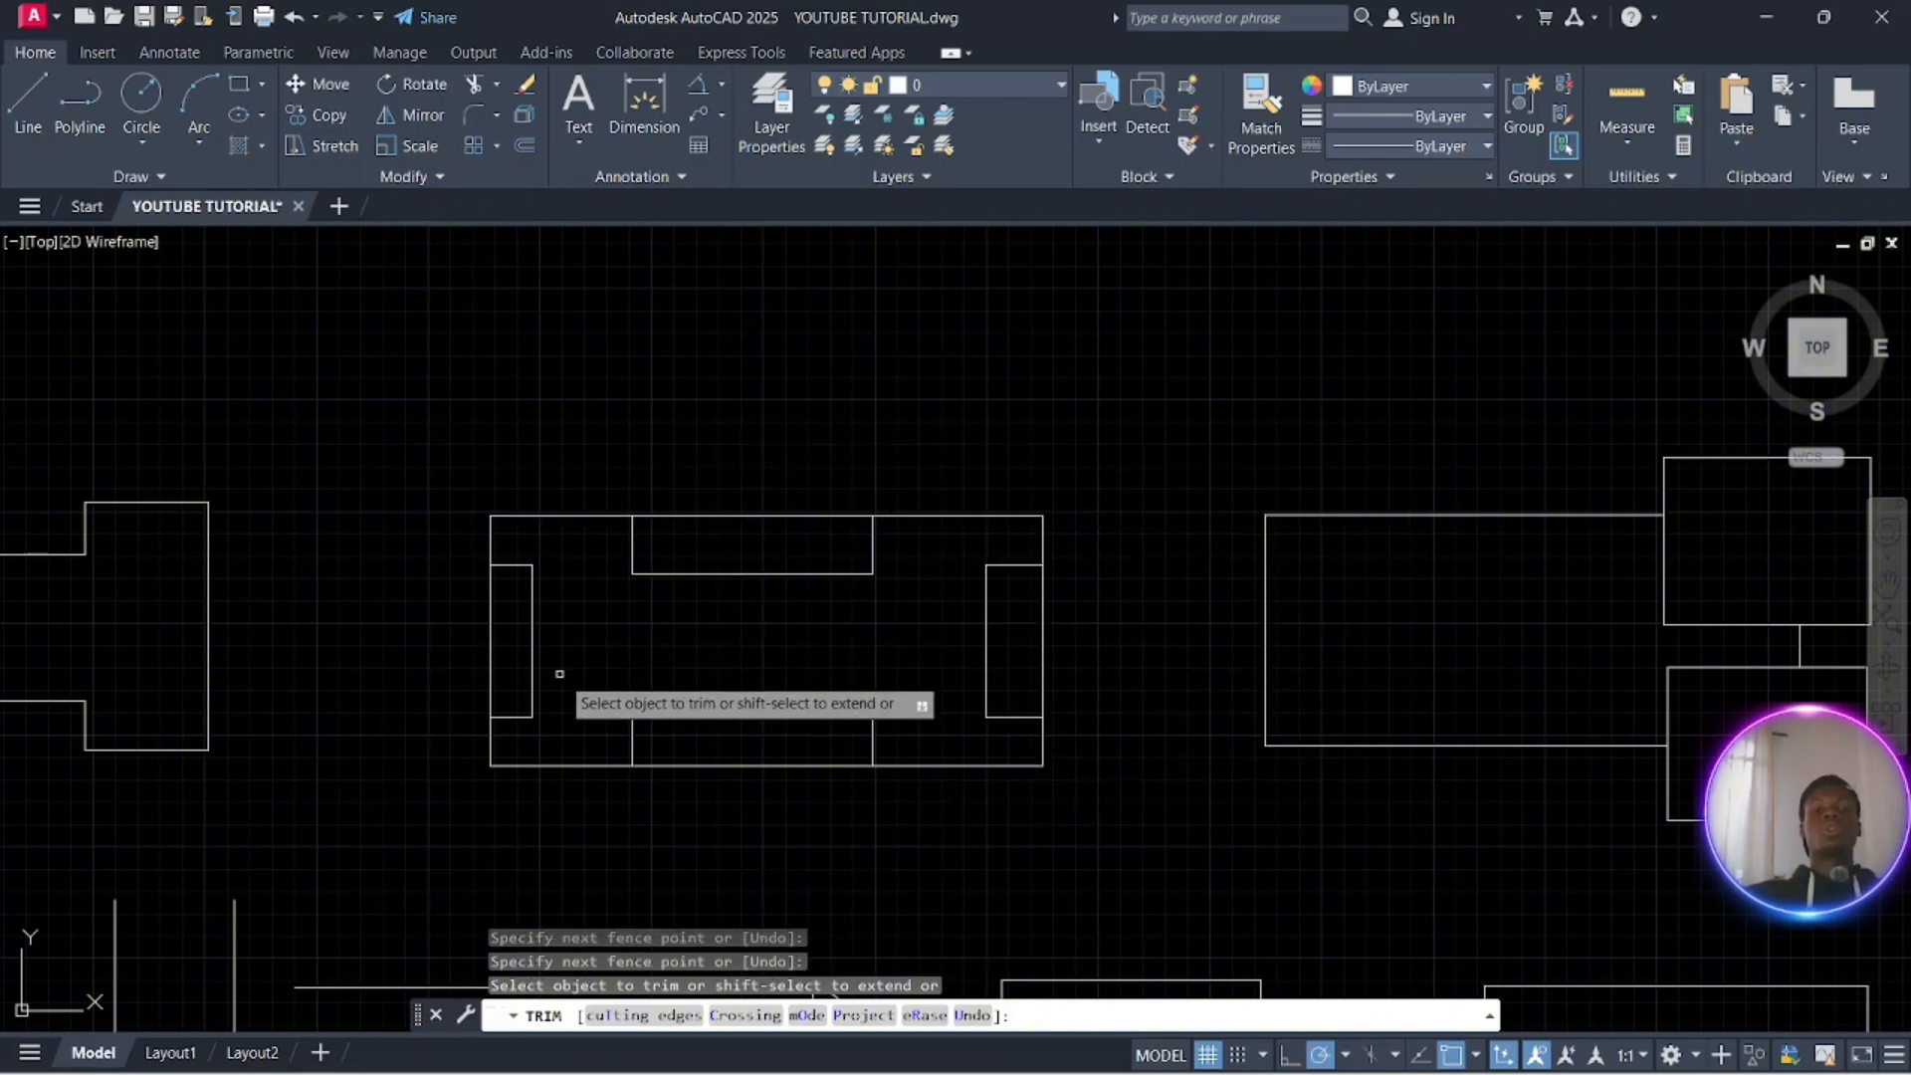
key("Escape")
key("Escape")
key("Escape")
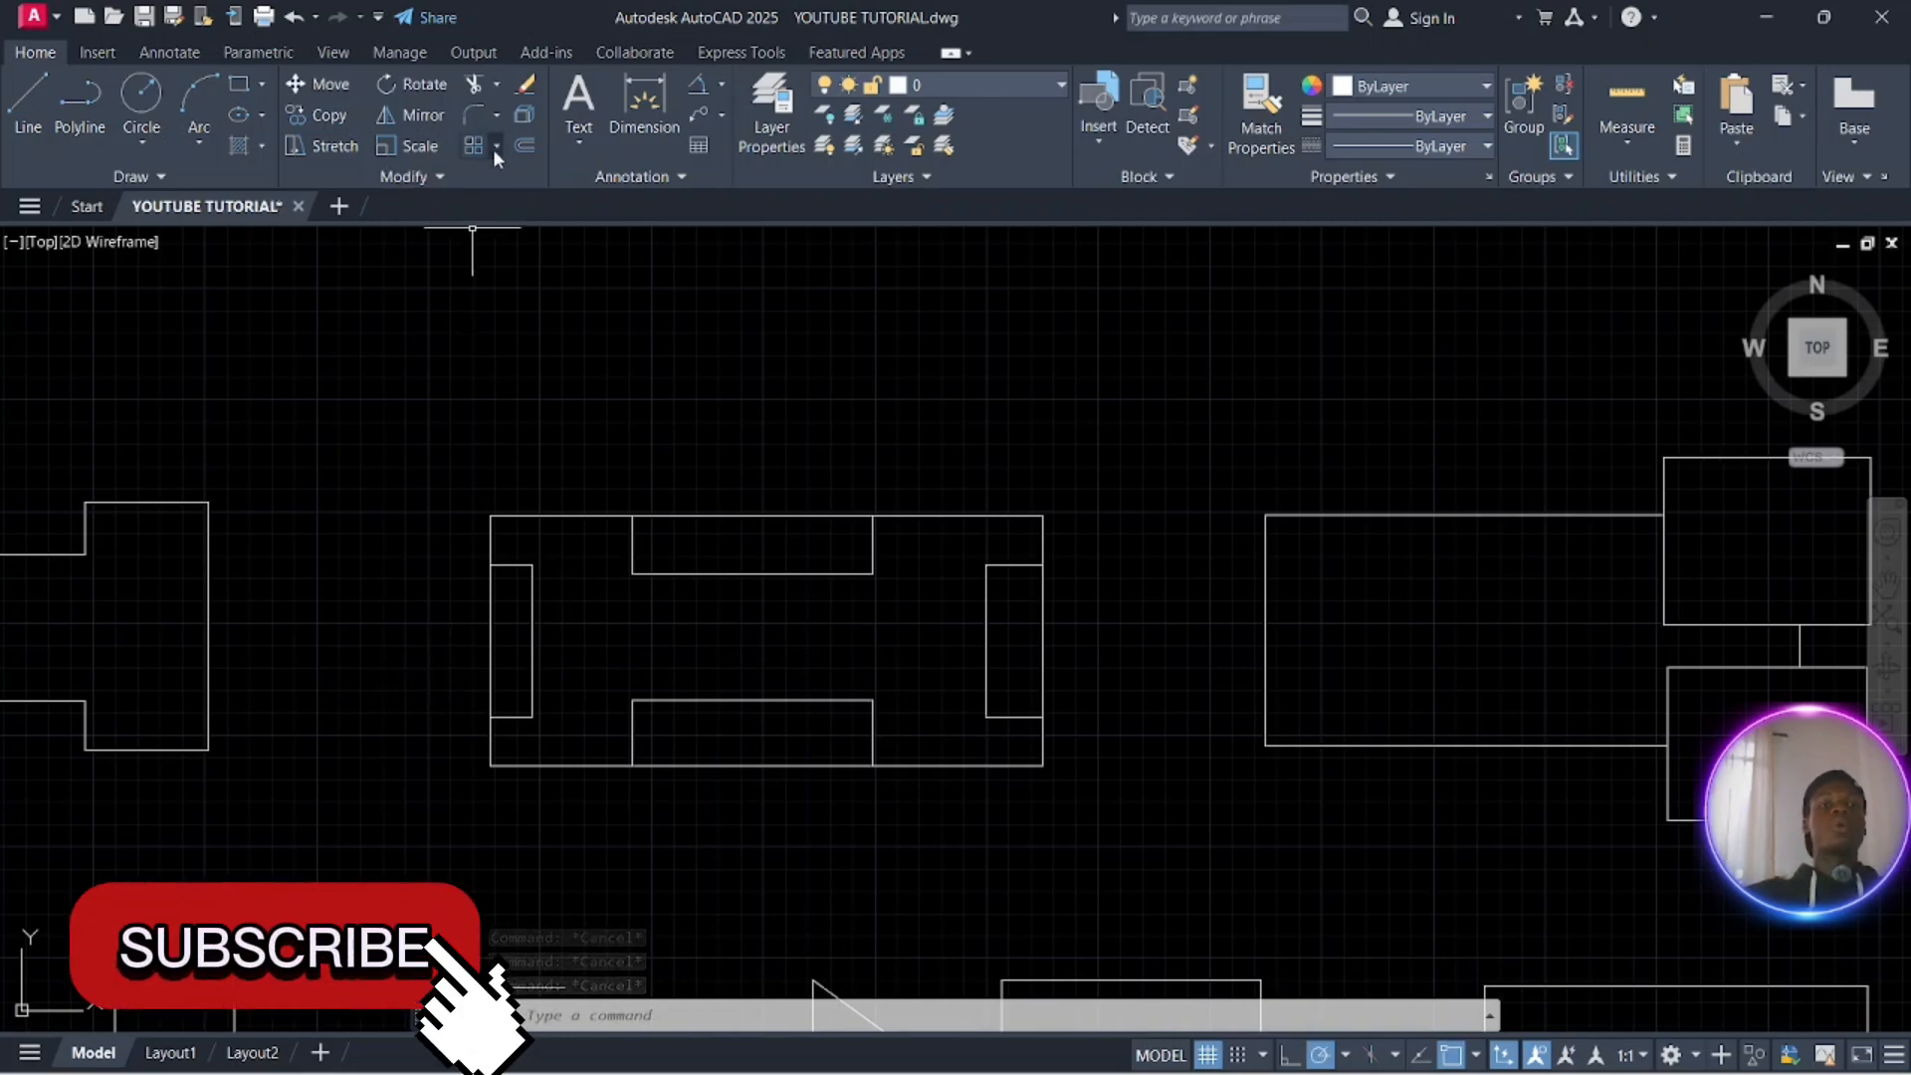
left_click(495, 84)
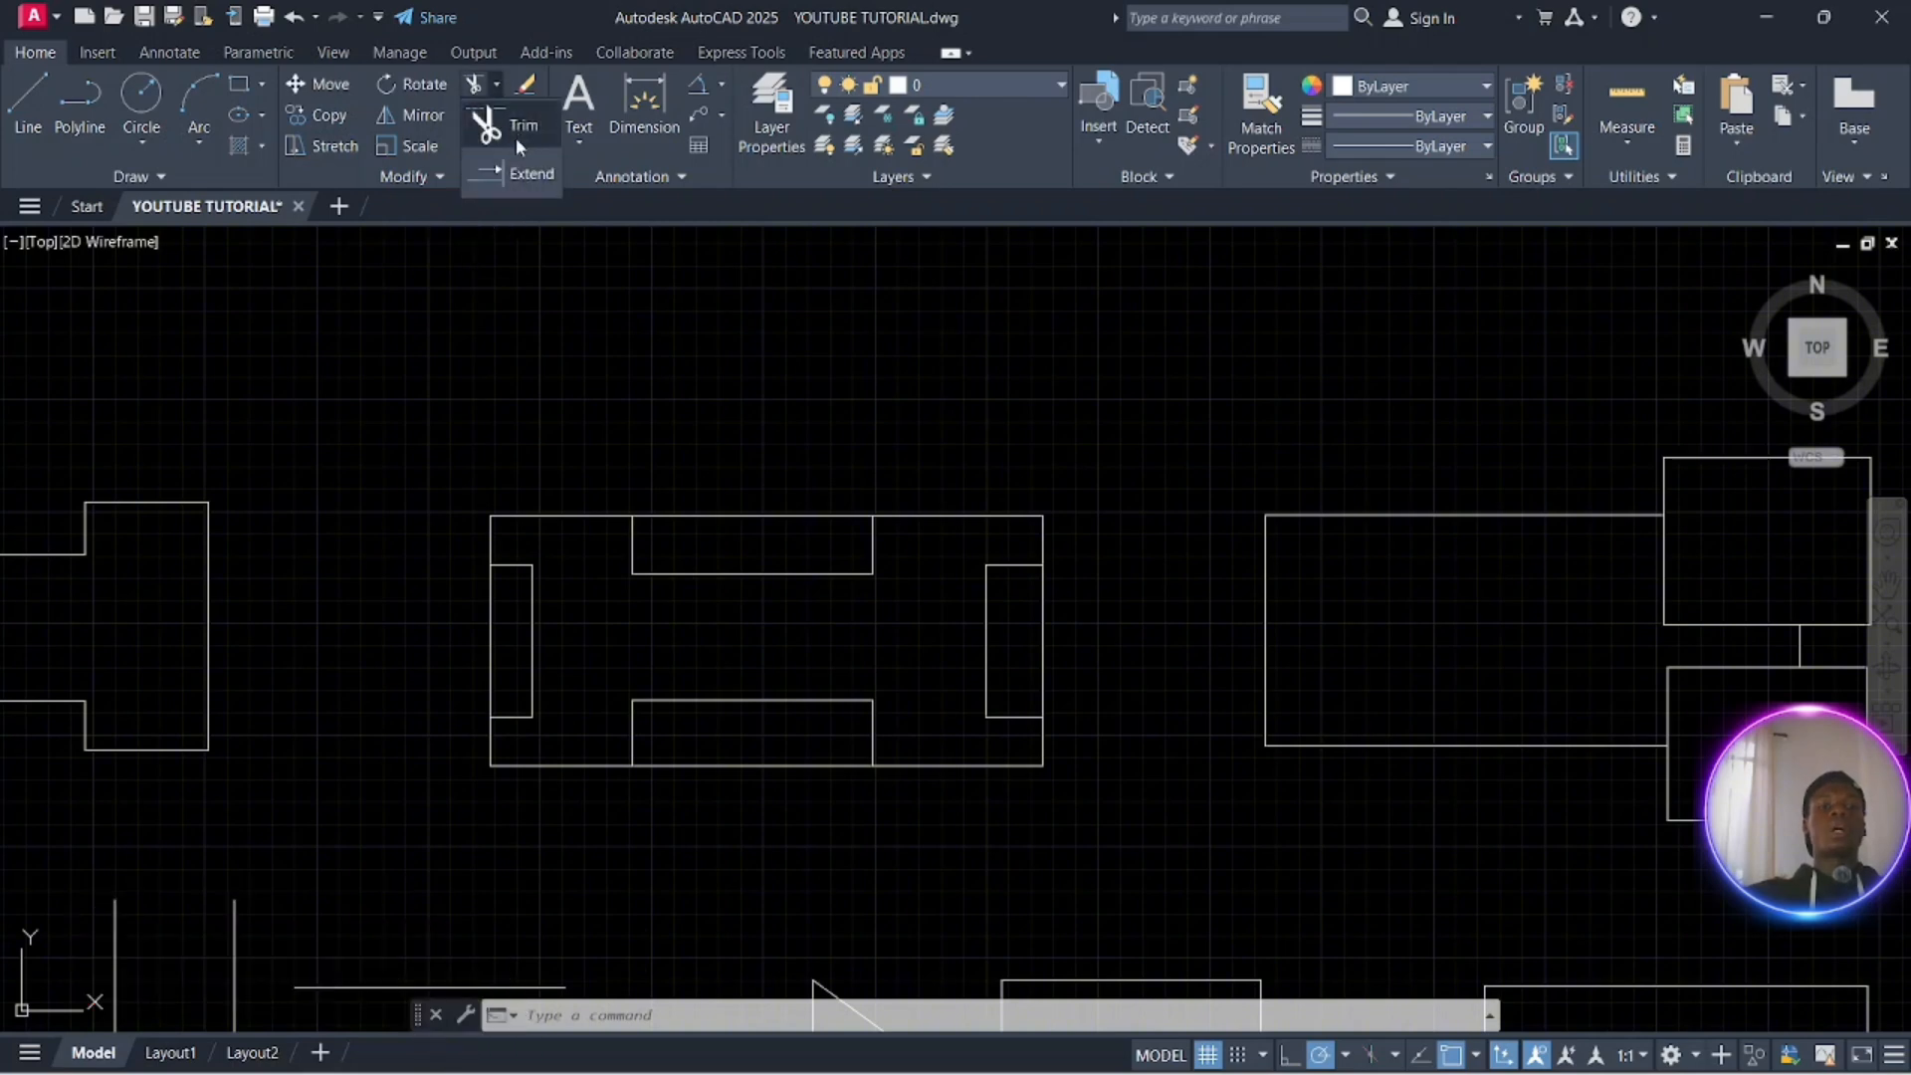
scroll(581, 547, "down", 3)
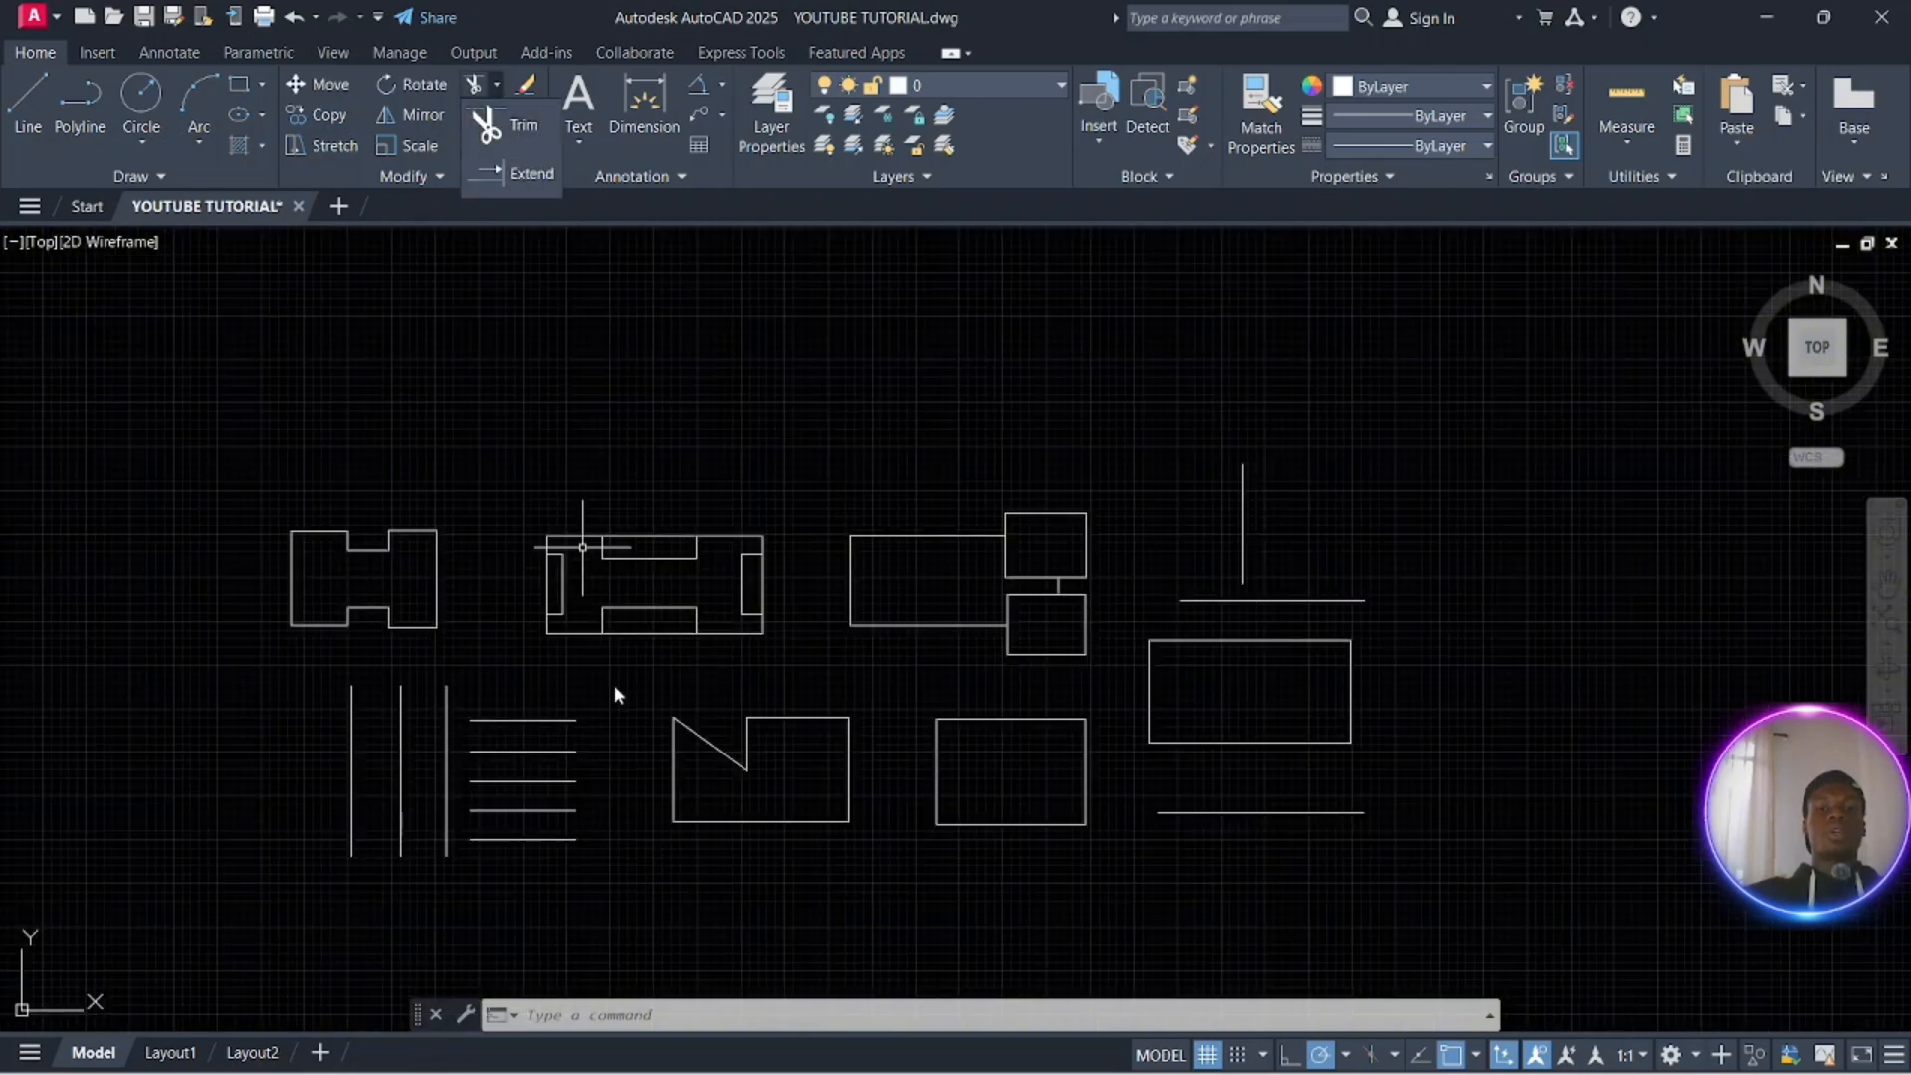
scroll(583, 737, "up", 2)
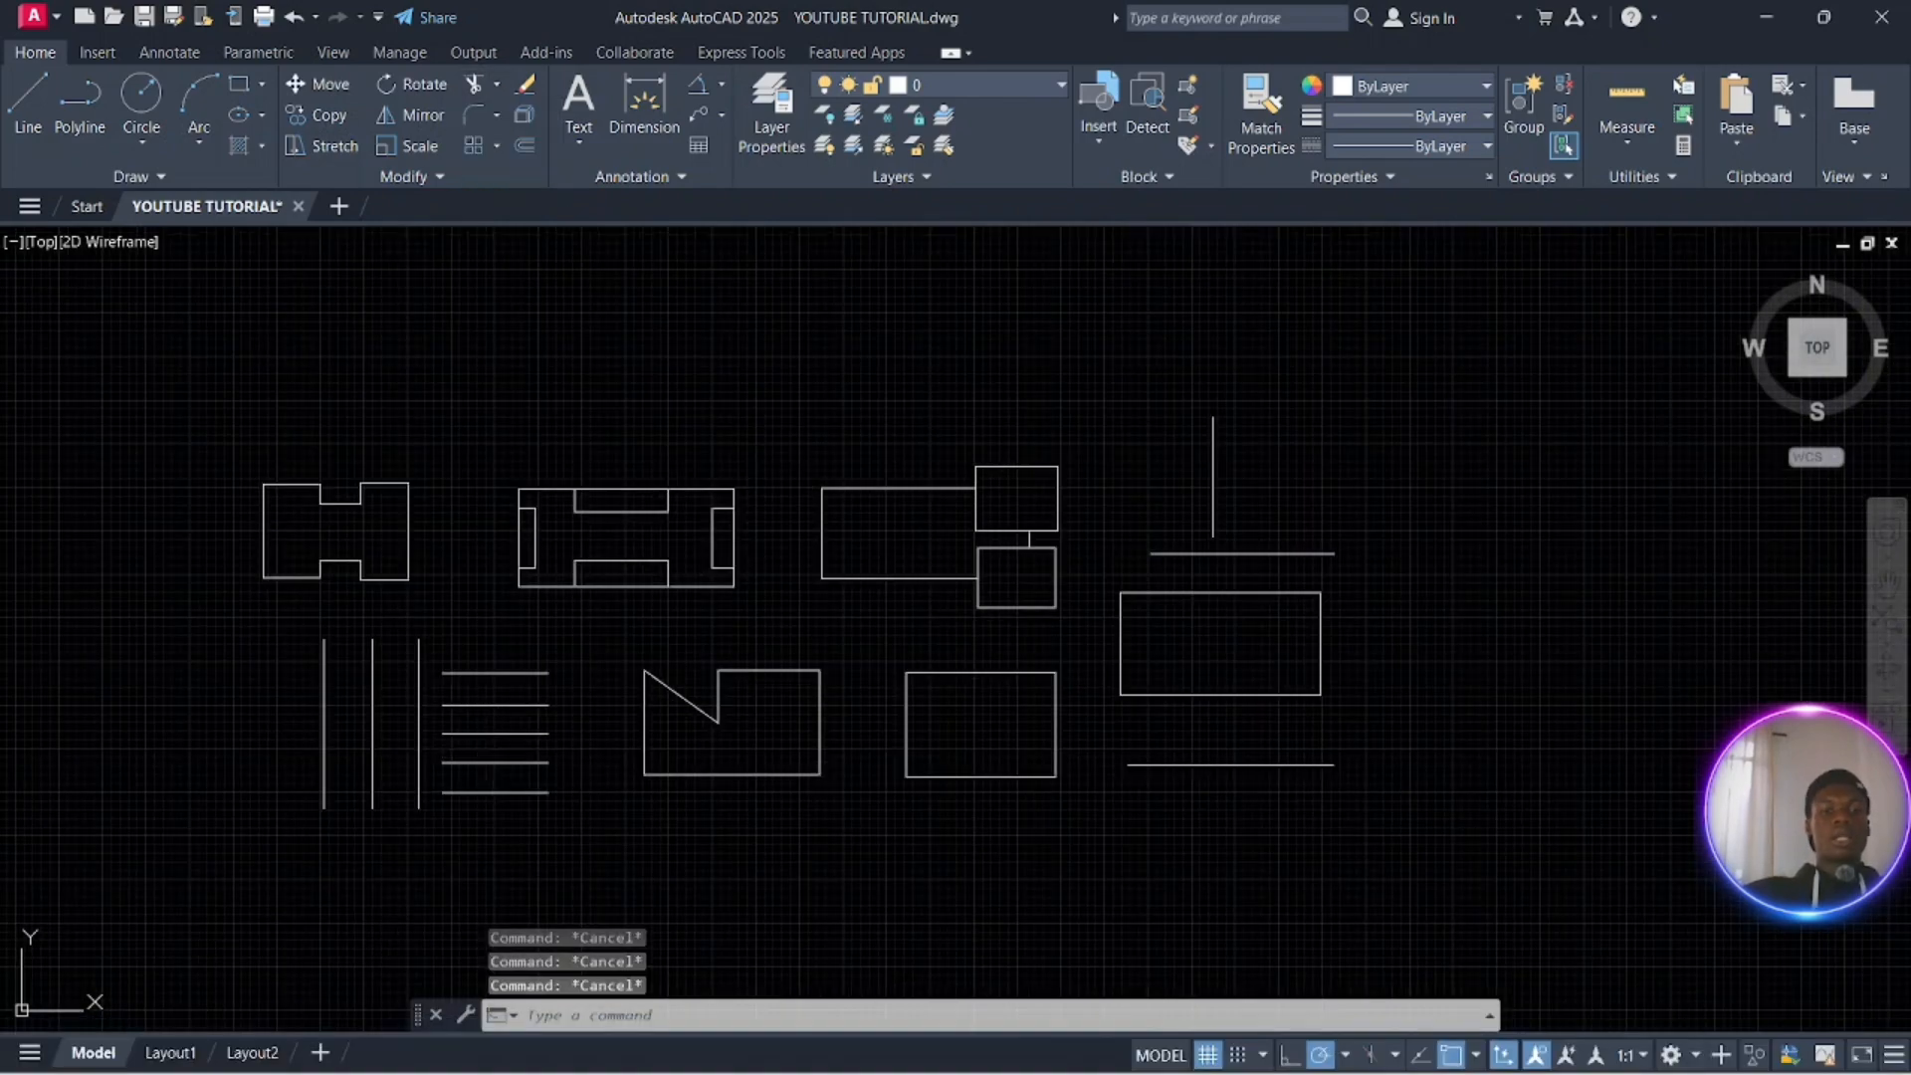
mouse_move(492, 742)
middle_mouse_down()
mouse_move(512, 541)
mouse_move(629, 641)
middle_mouse_up()
scroll(524, 545, "up", 3)
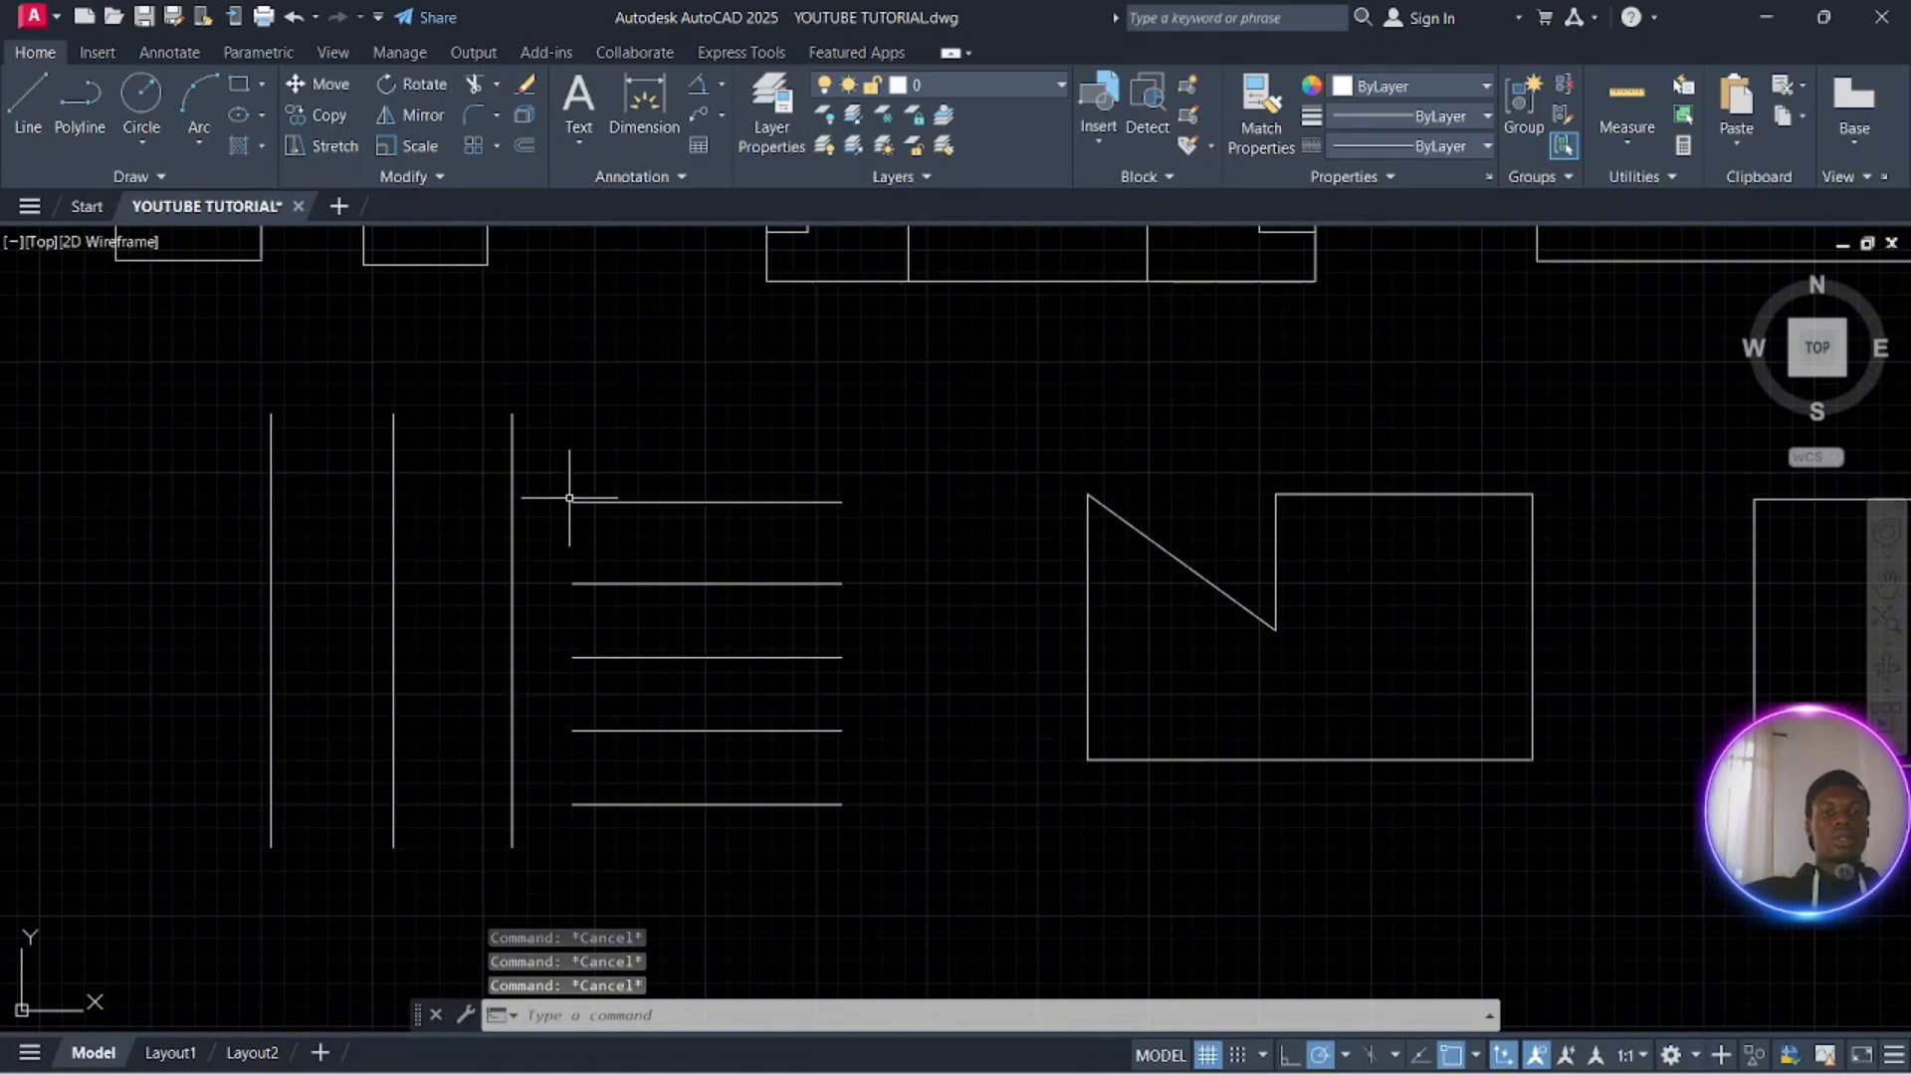
left_click(495, 85)
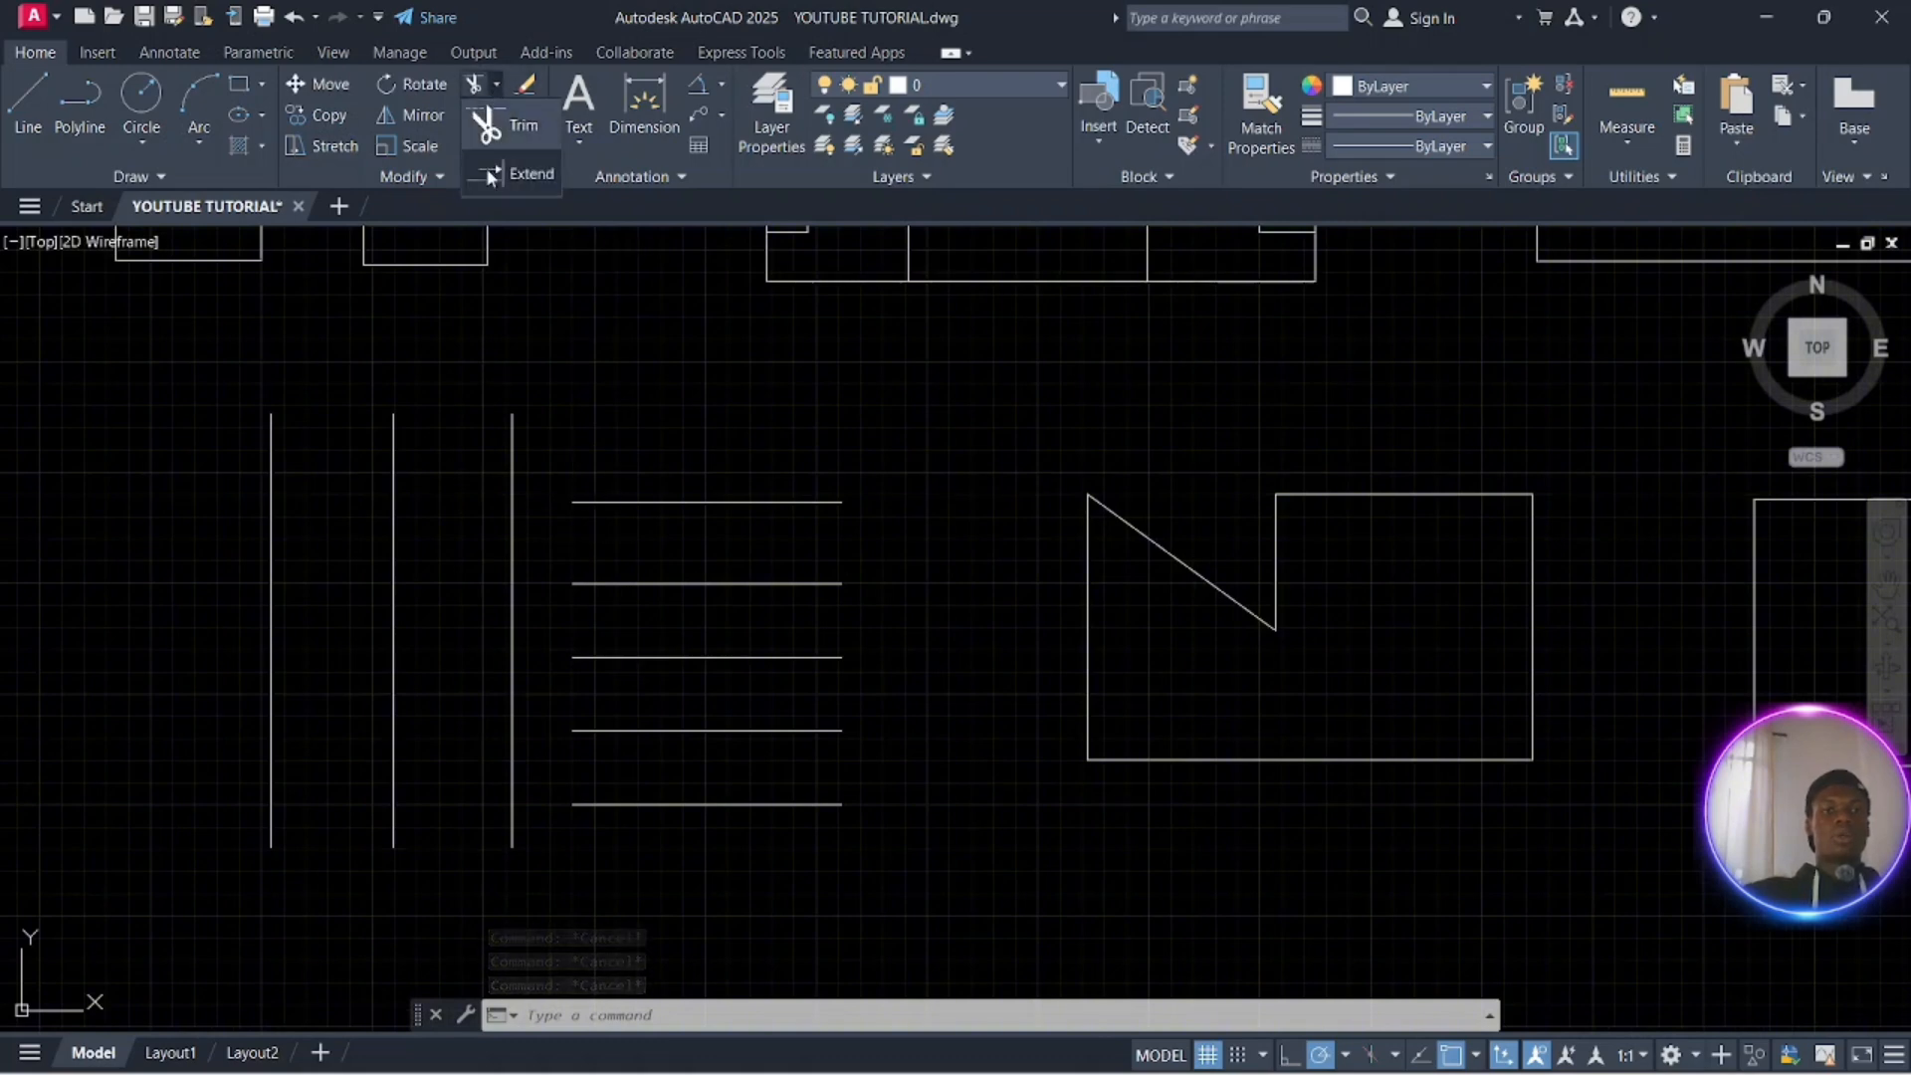
left_click(518, 175)
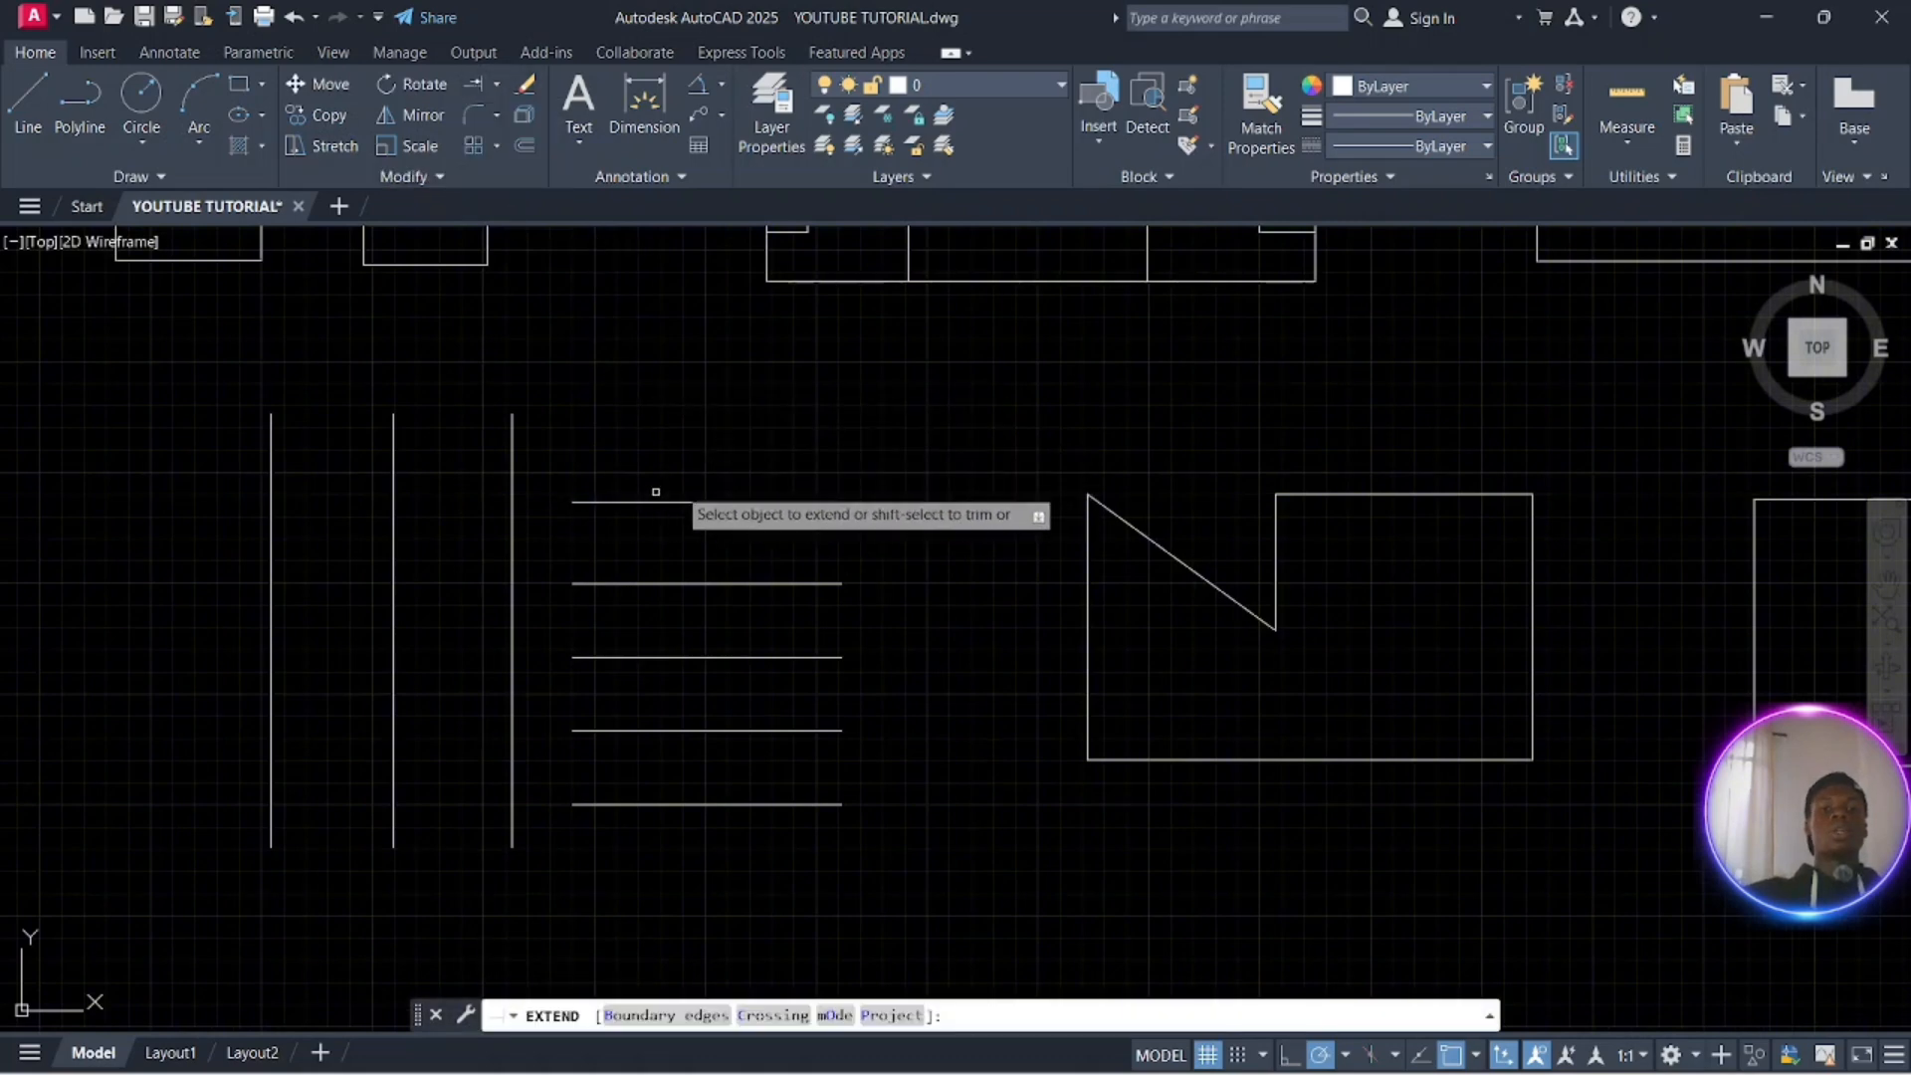
left_click(617, 500)
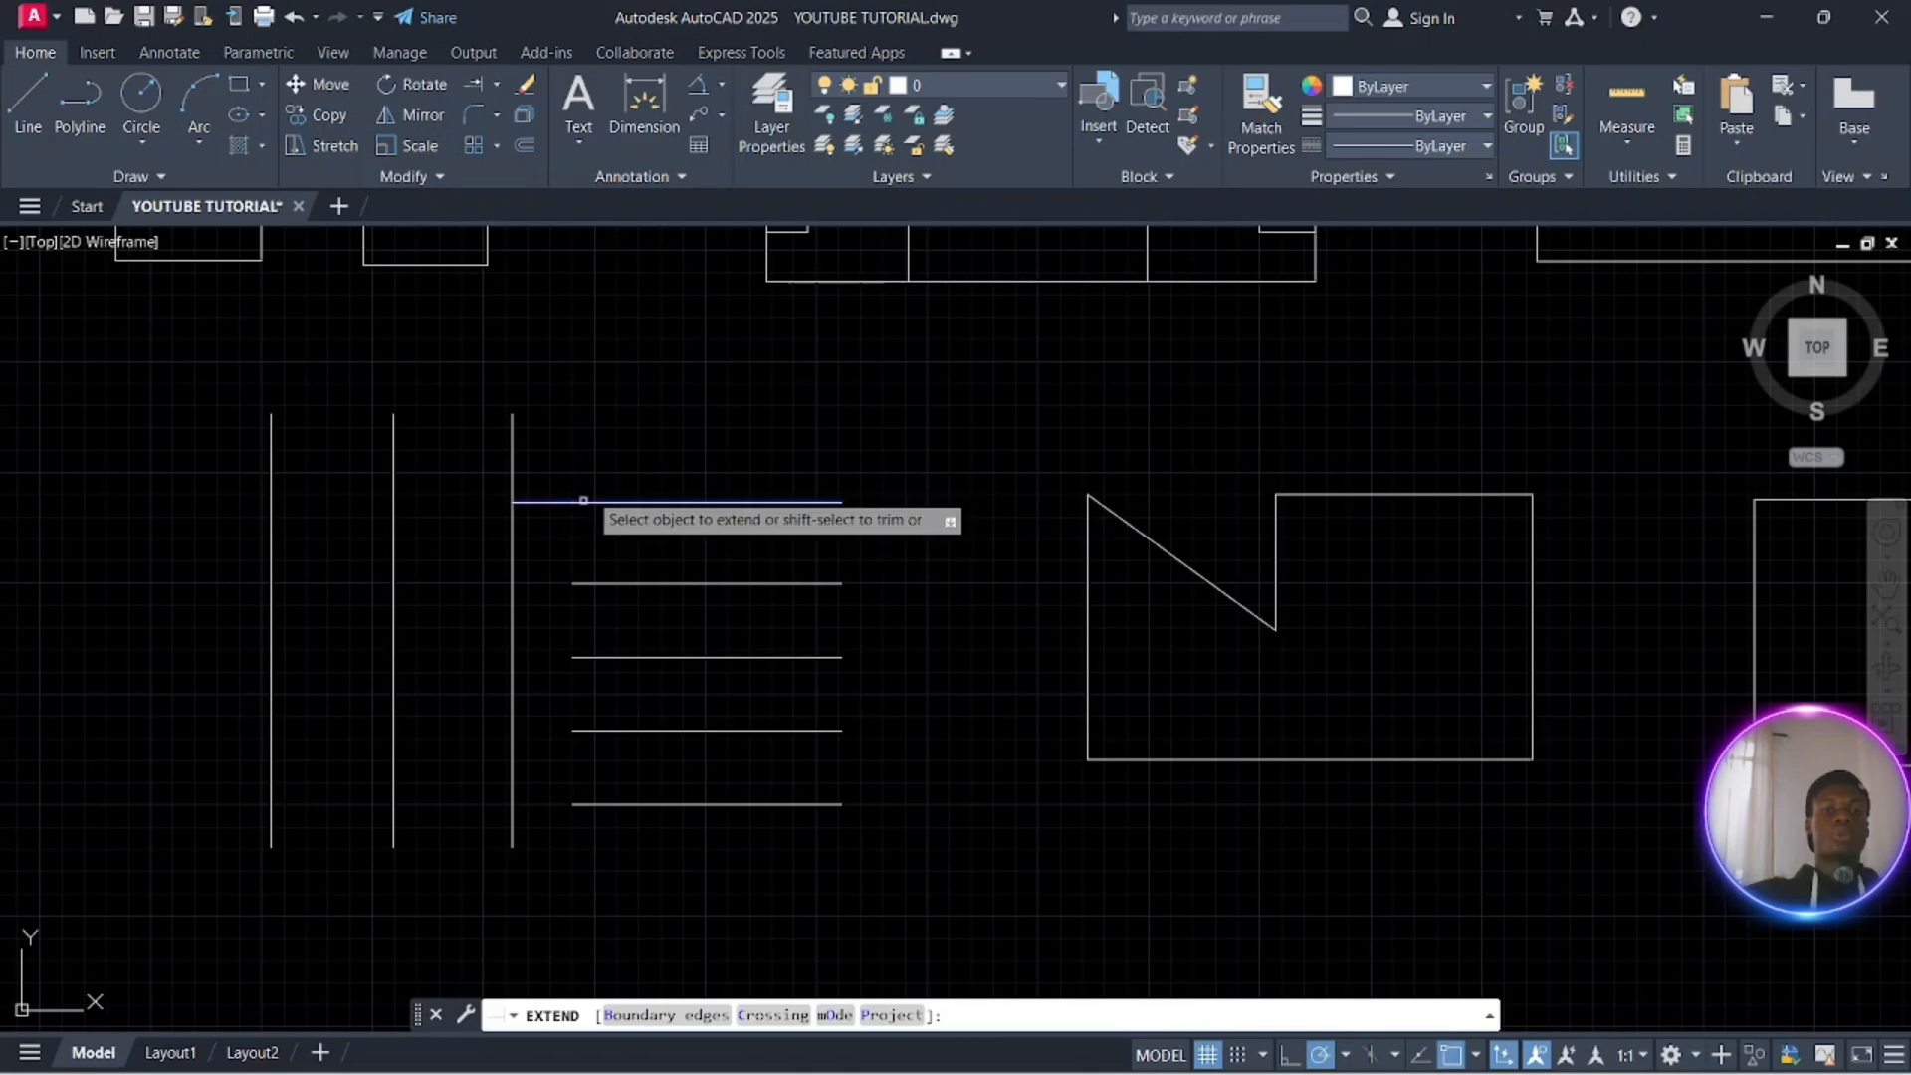
key("Escape")
key("Escape")
key("Escape")
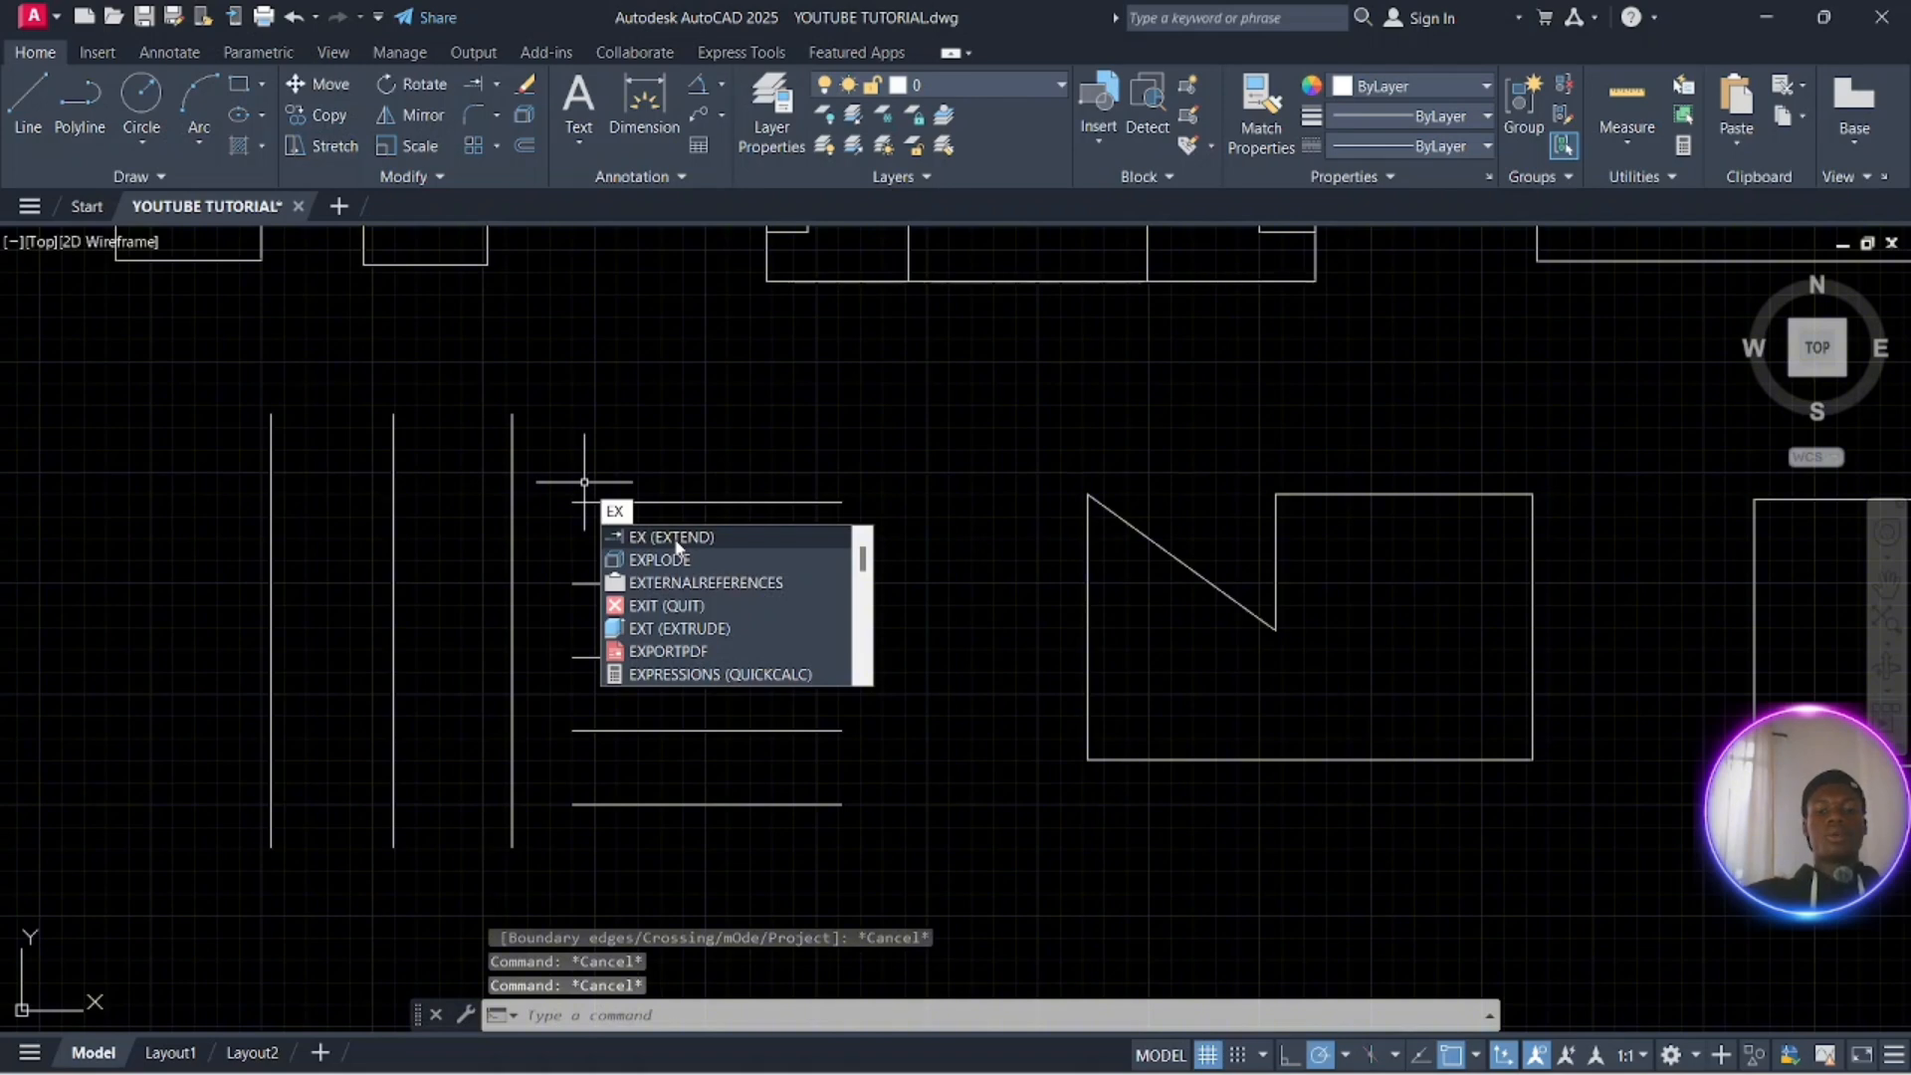
Extend the topmost horizontal line to each of the three vertical lines in turn, ending at the leftmost one
key("Return")
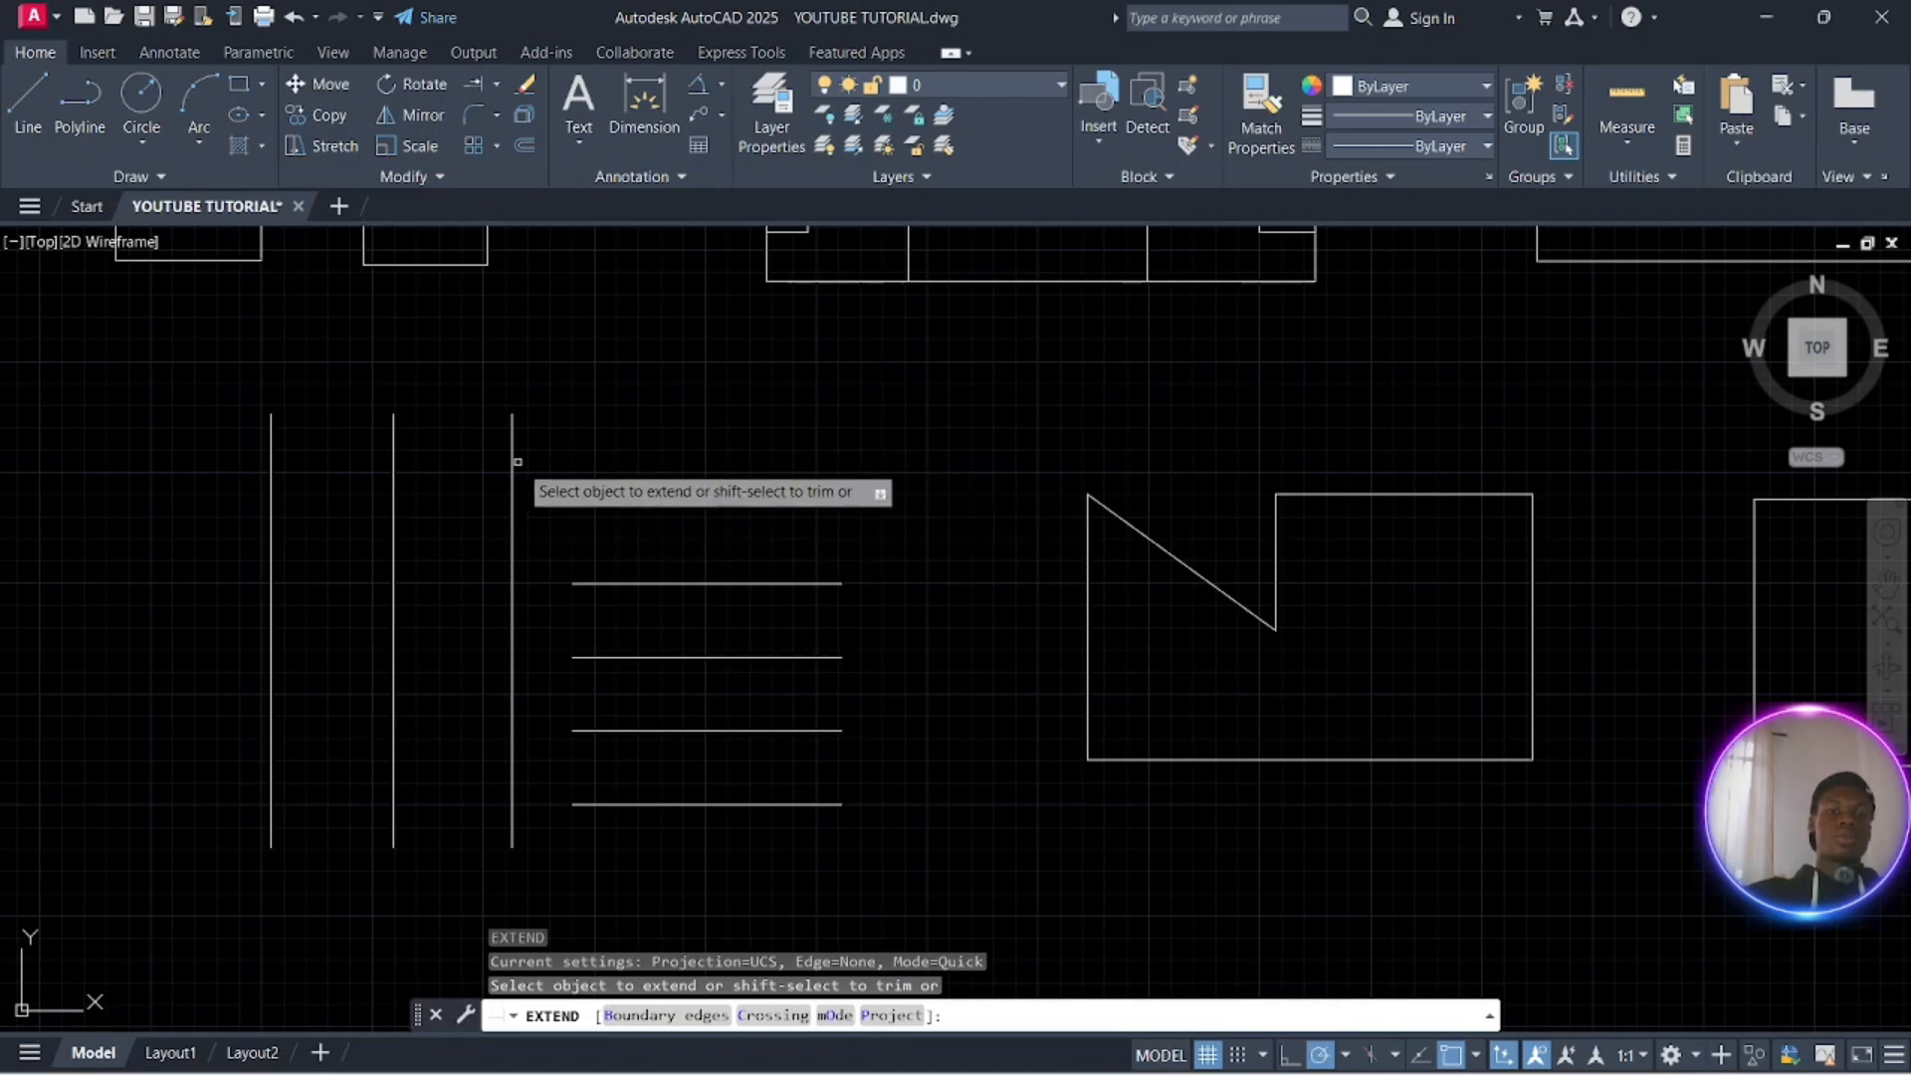
left_click(612, 500)
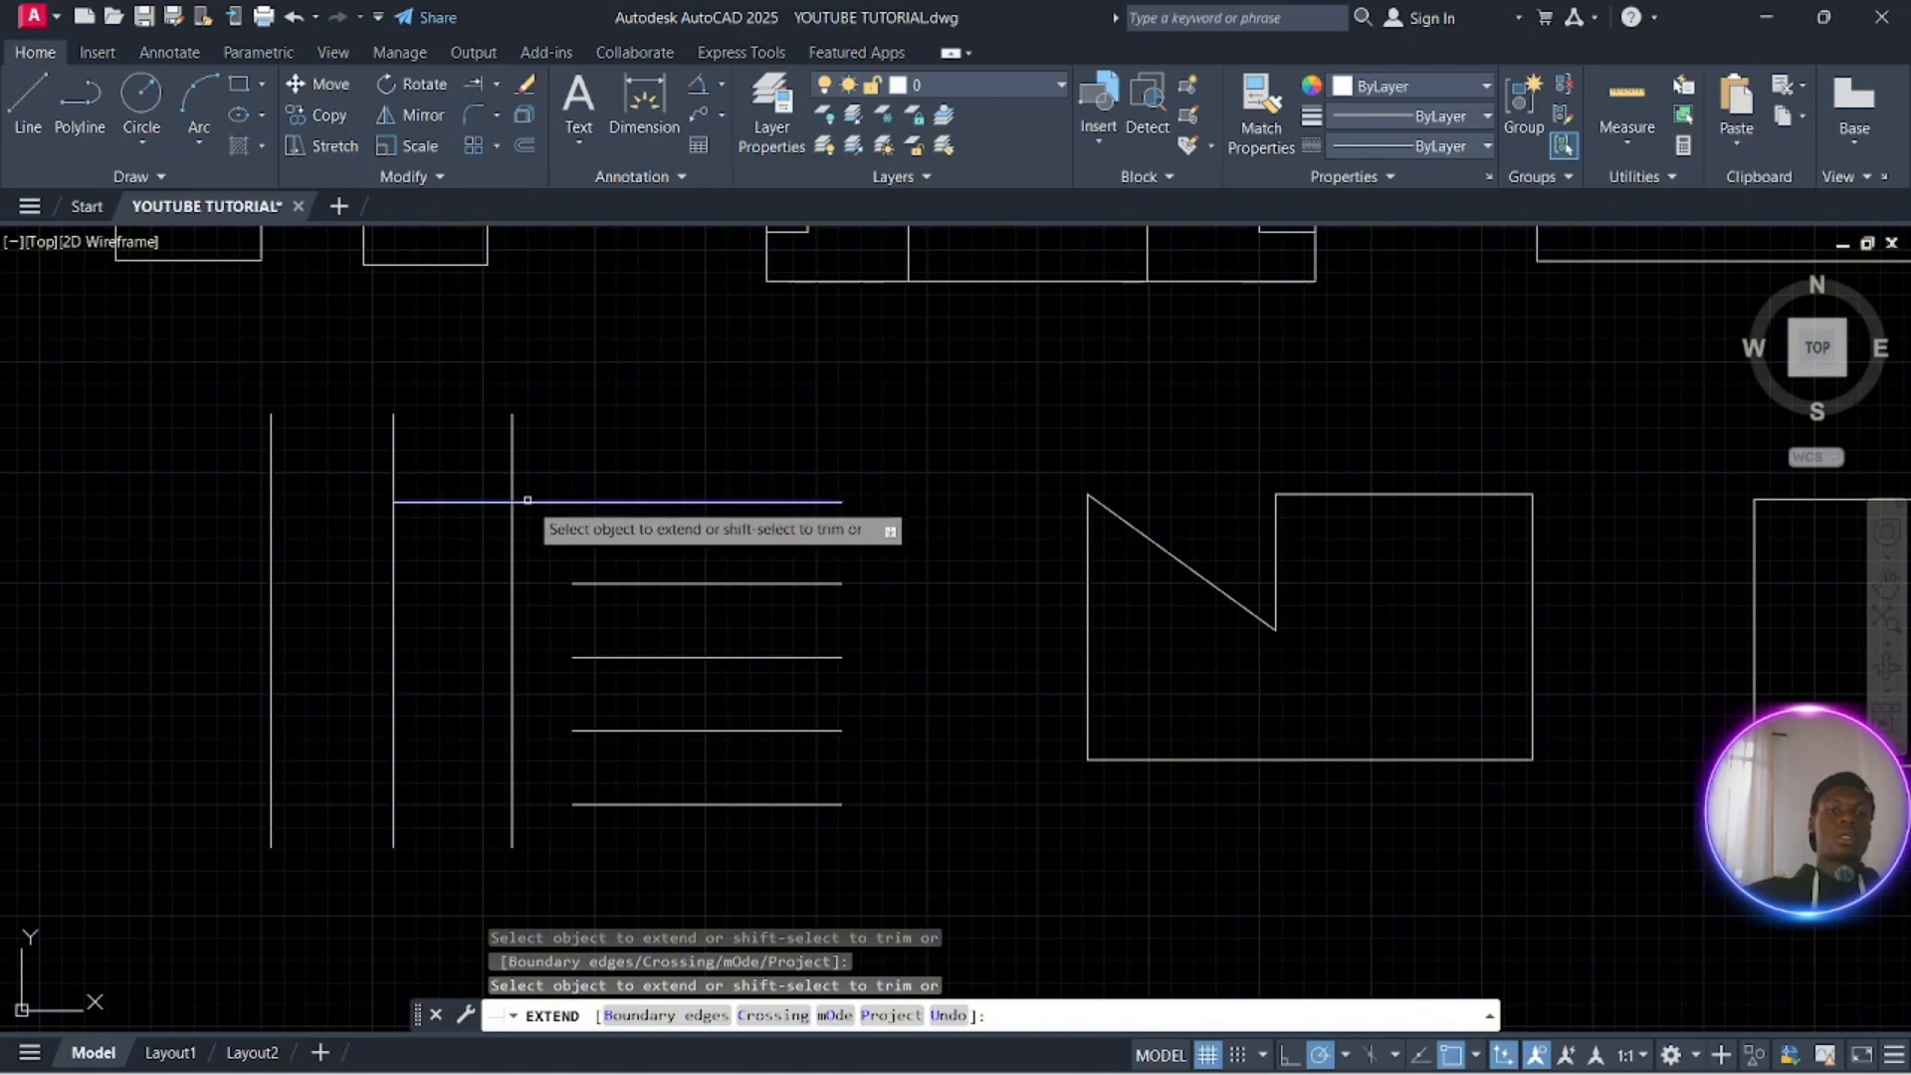
left_click(497, 502)
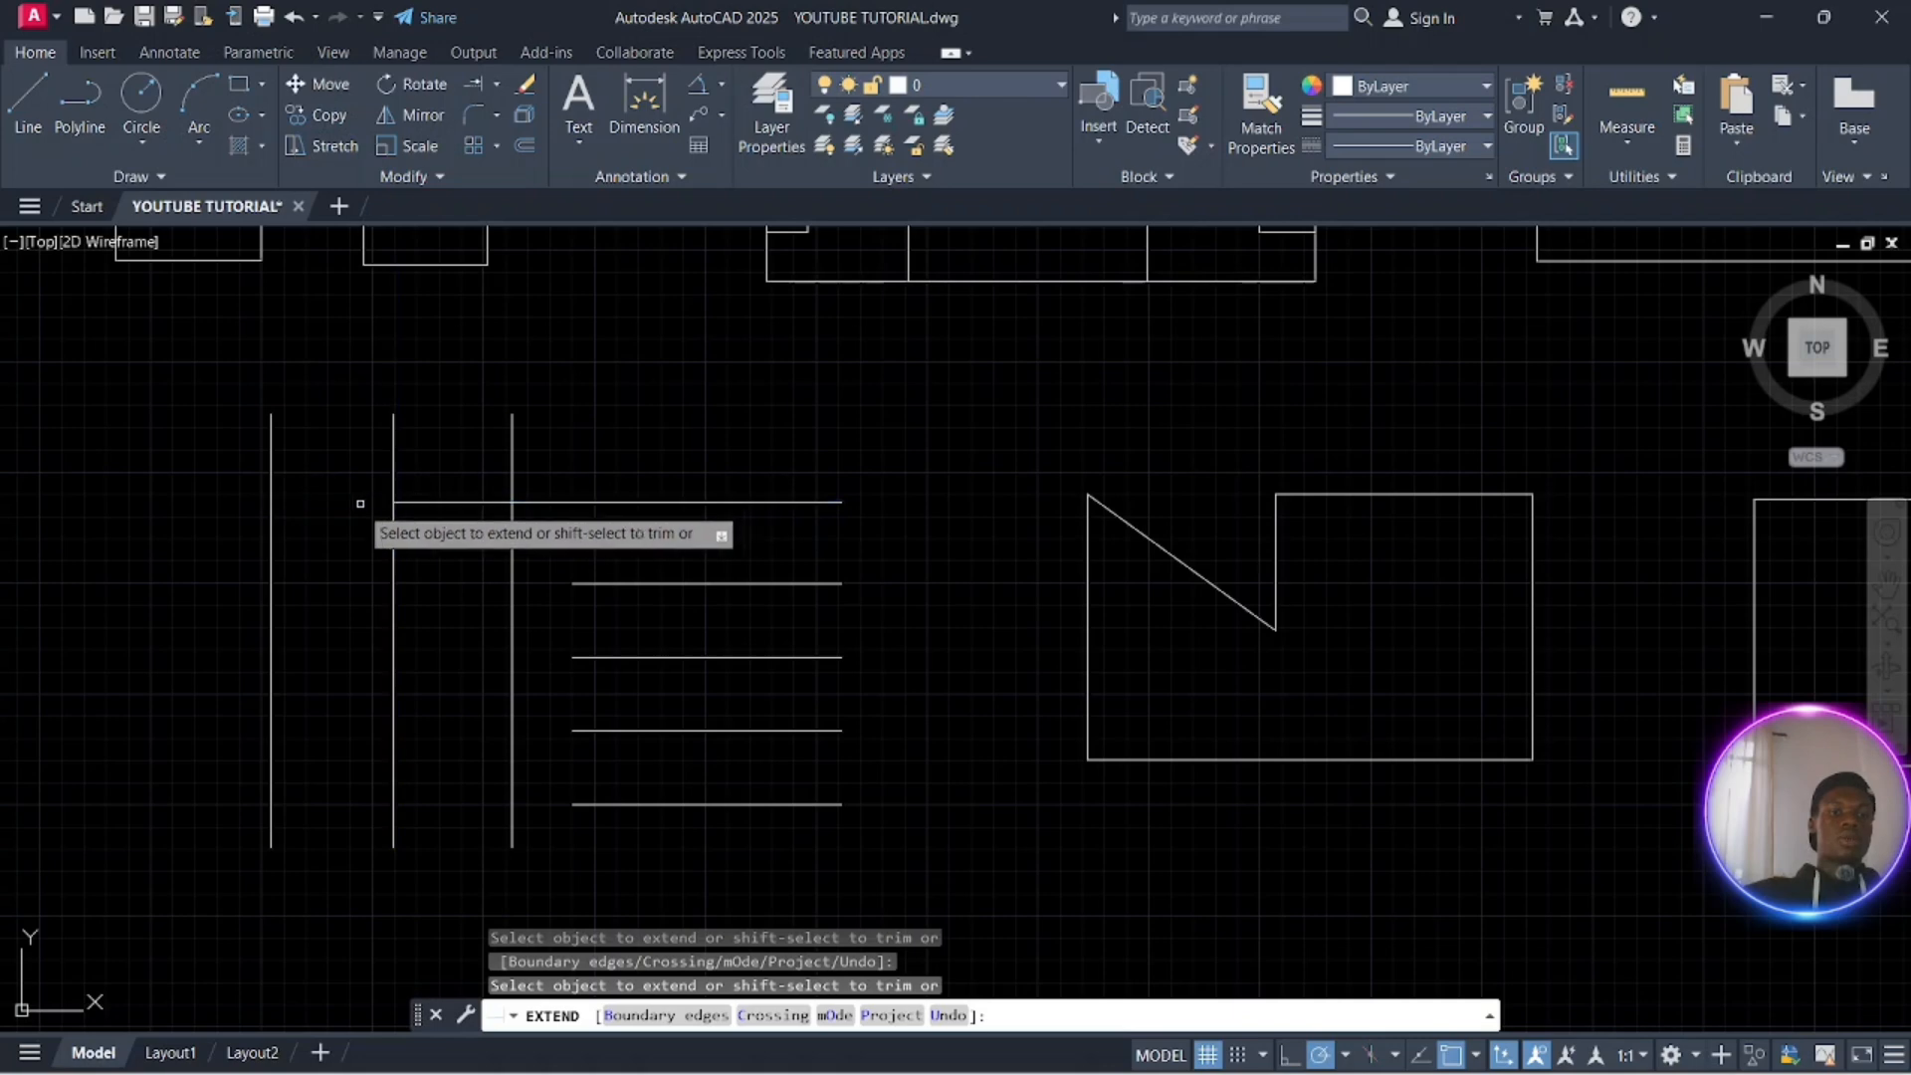
left_click(440, 503)
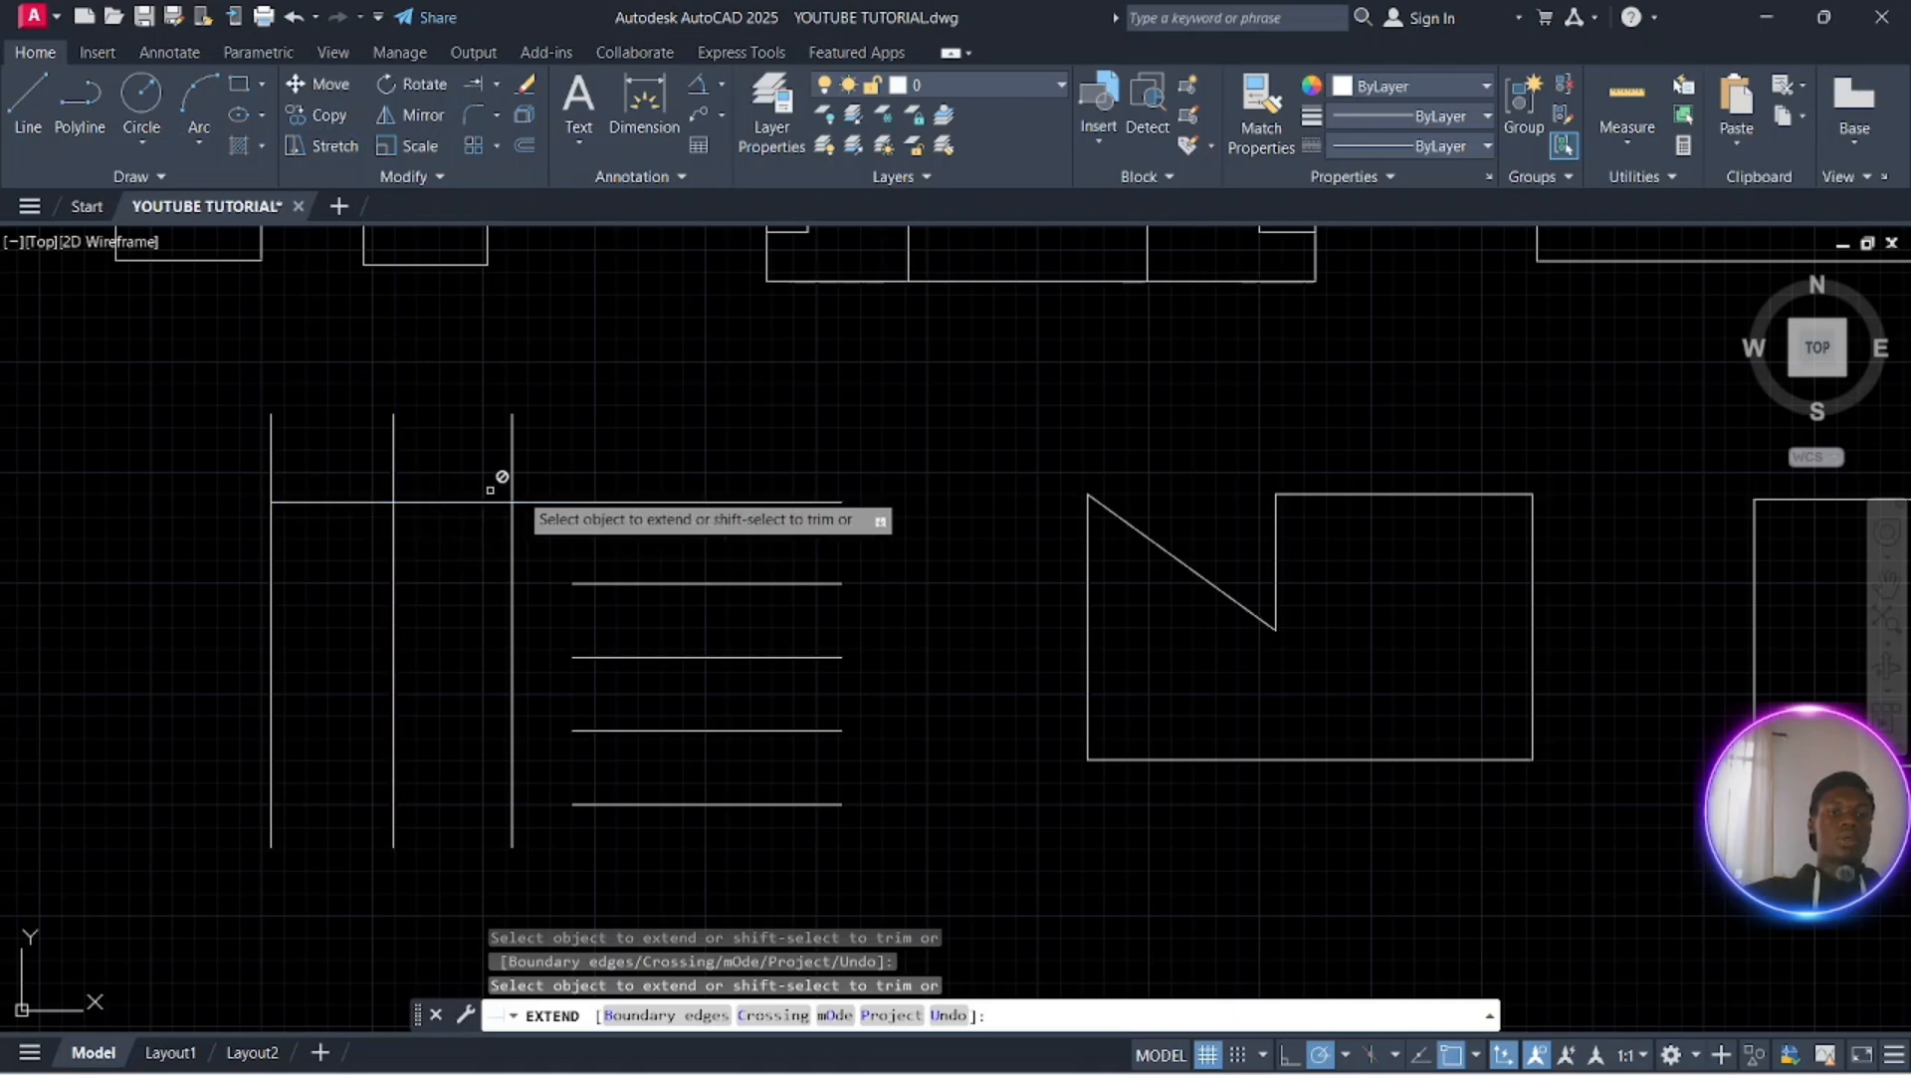
key("Escape")
key("Escape")
key("Escape")
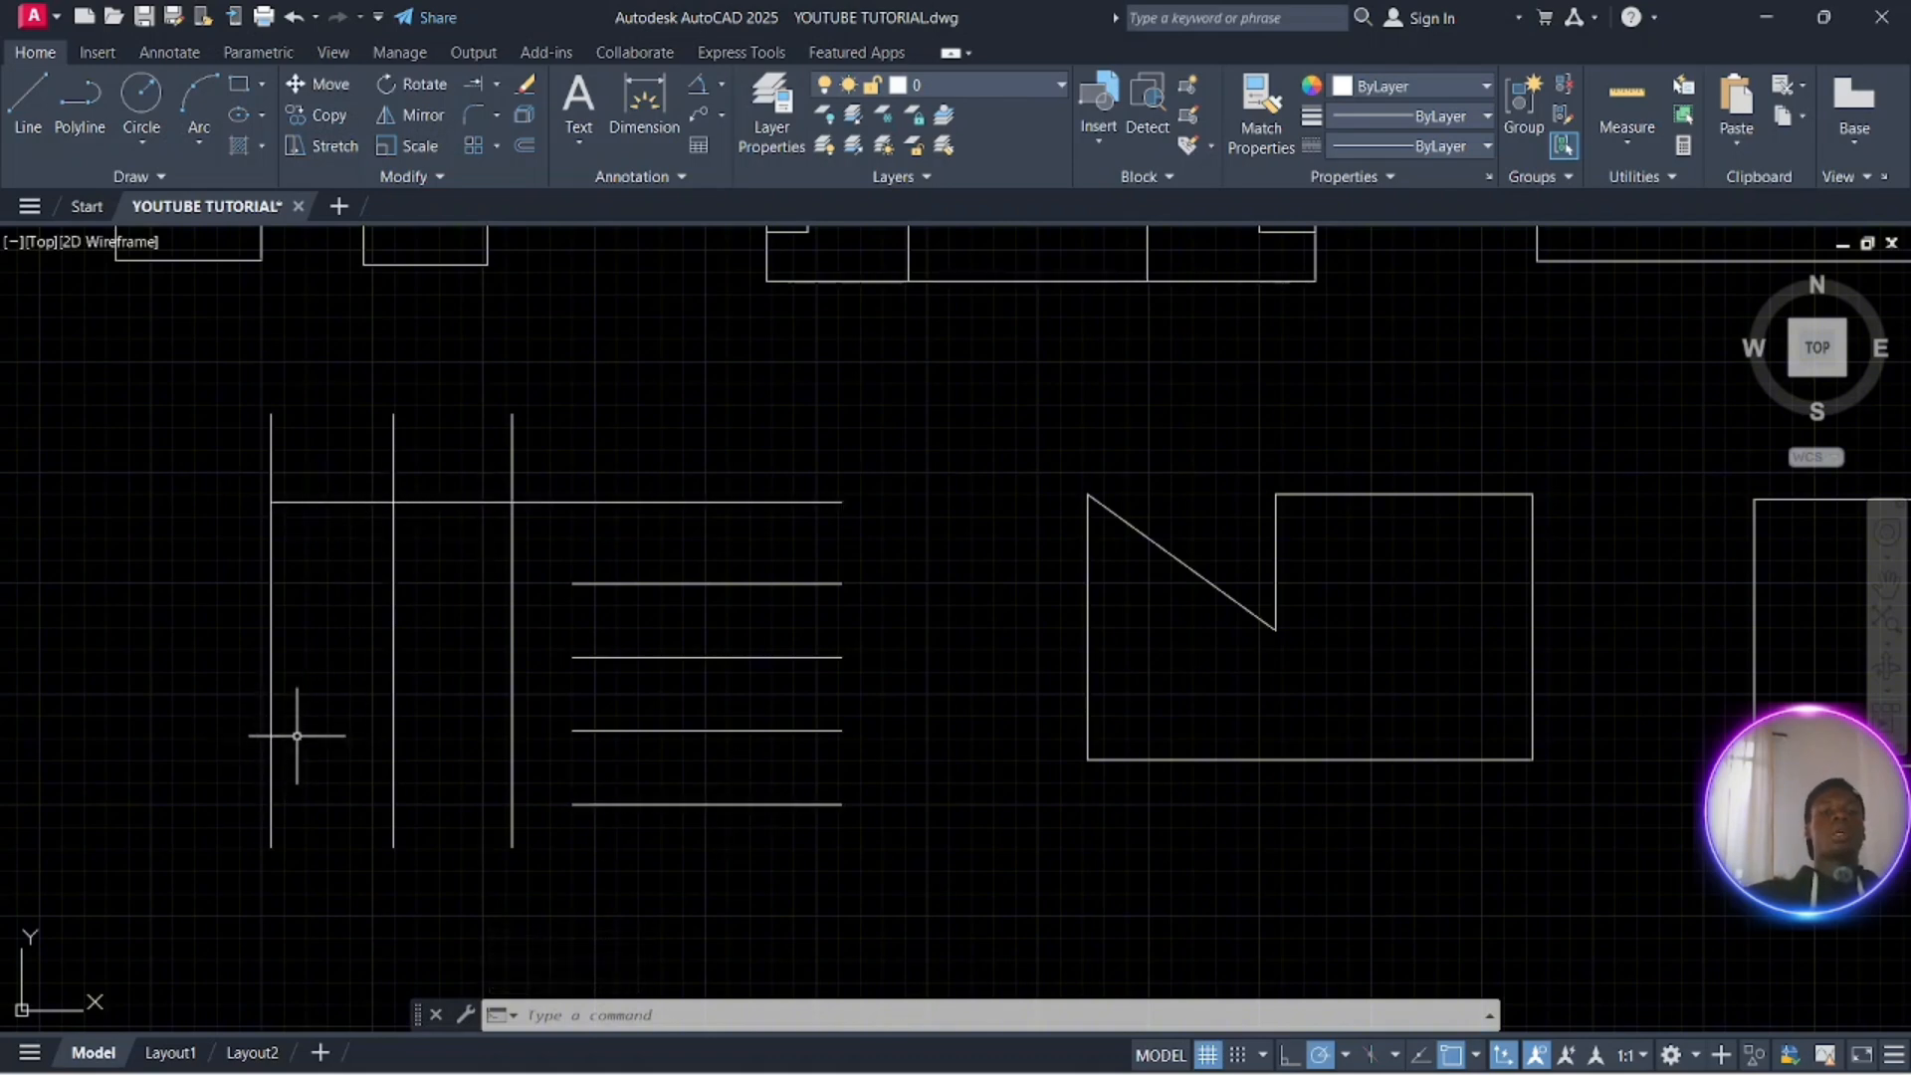
Extend the bottom horizontal line to the leftmost vertical line, using that vertical line as the boundary edge
left_click(268, 778)
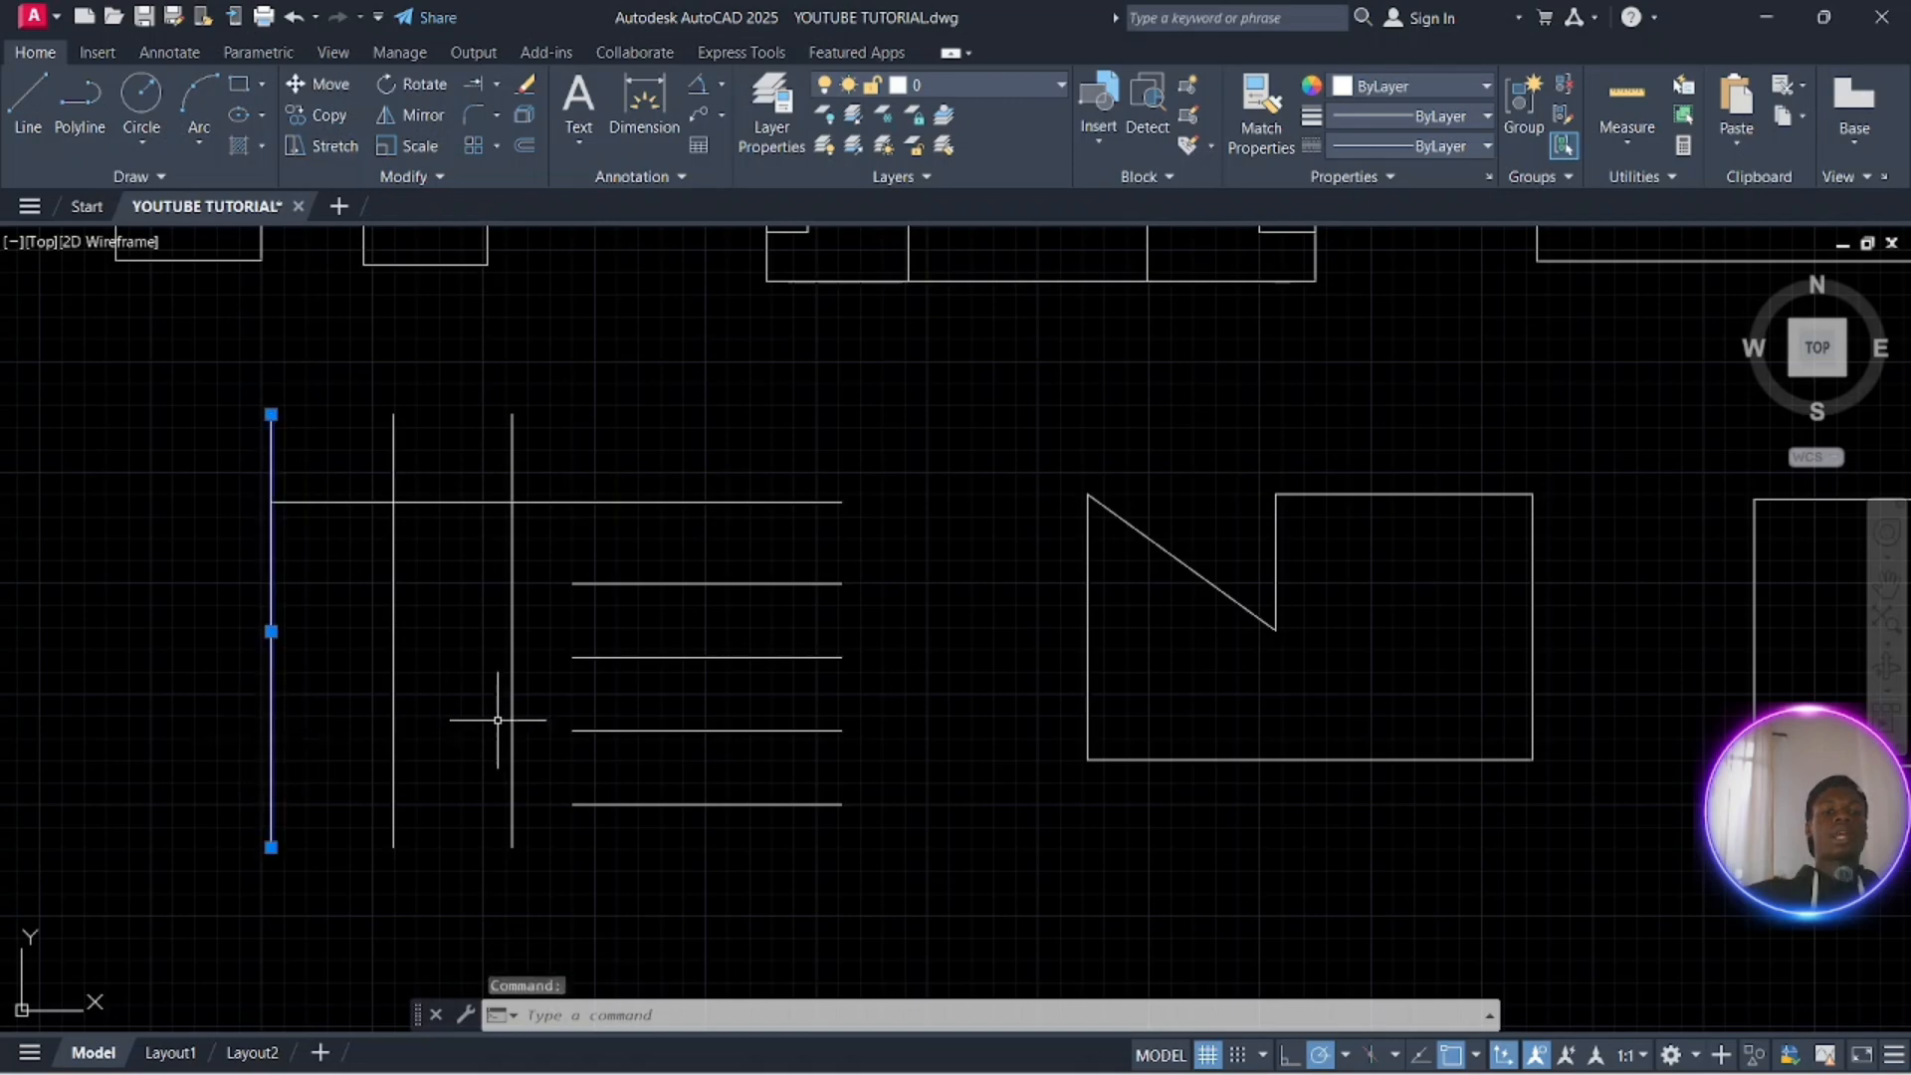
type("ex")
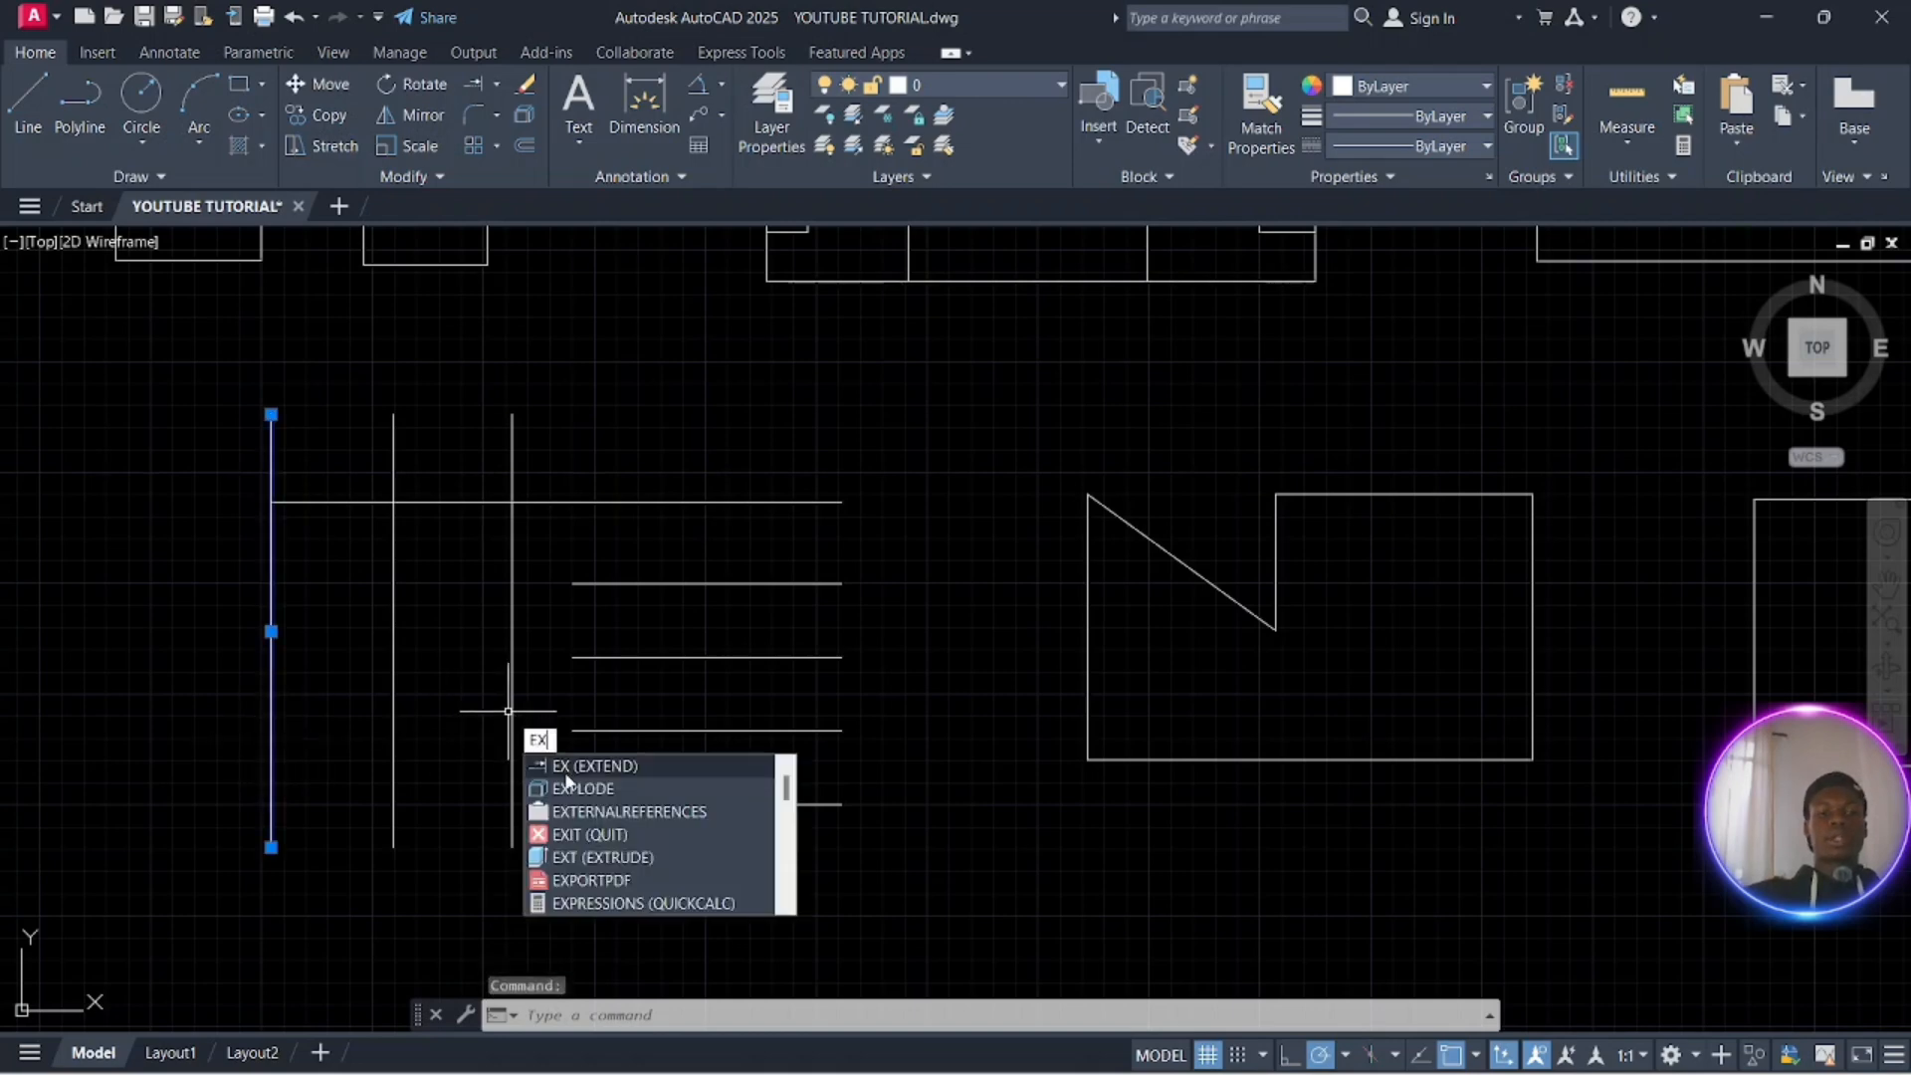
key("Return")
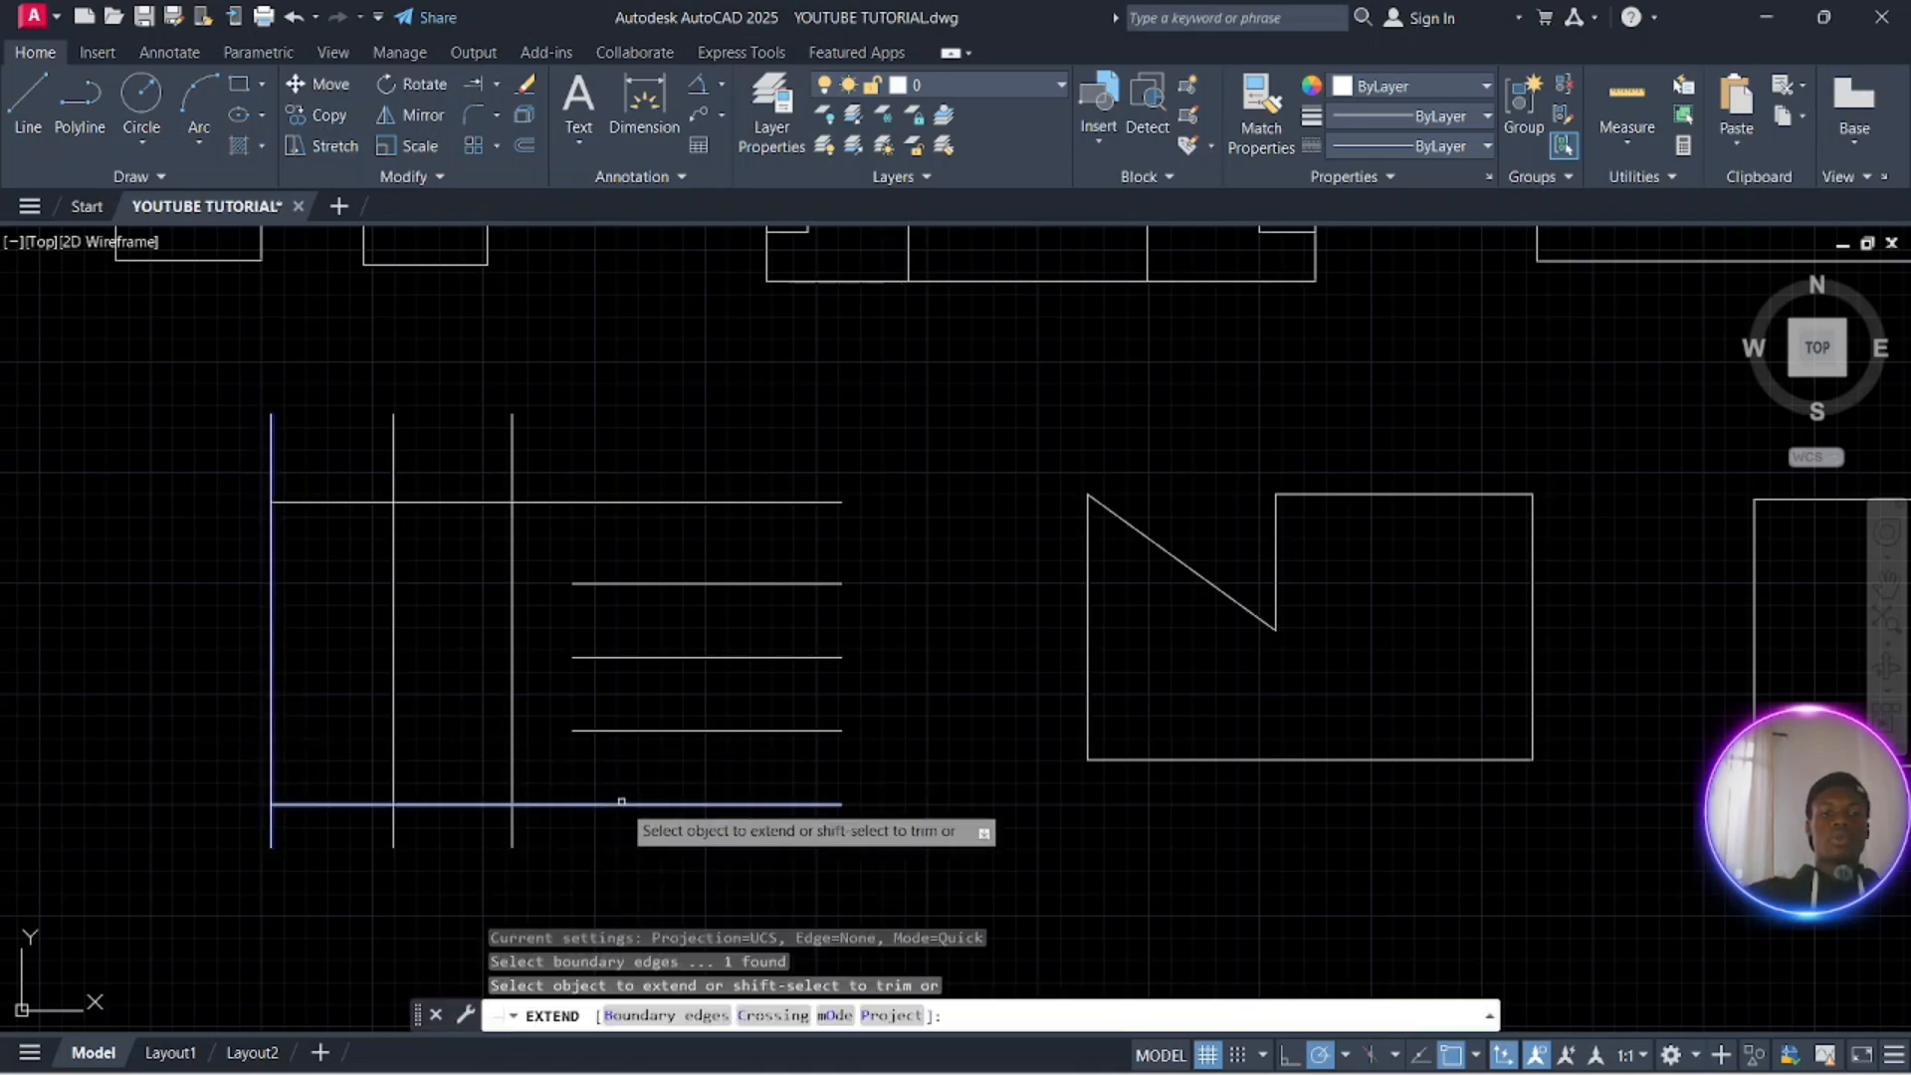
left_click(623, 800)
left_click(640, 807)
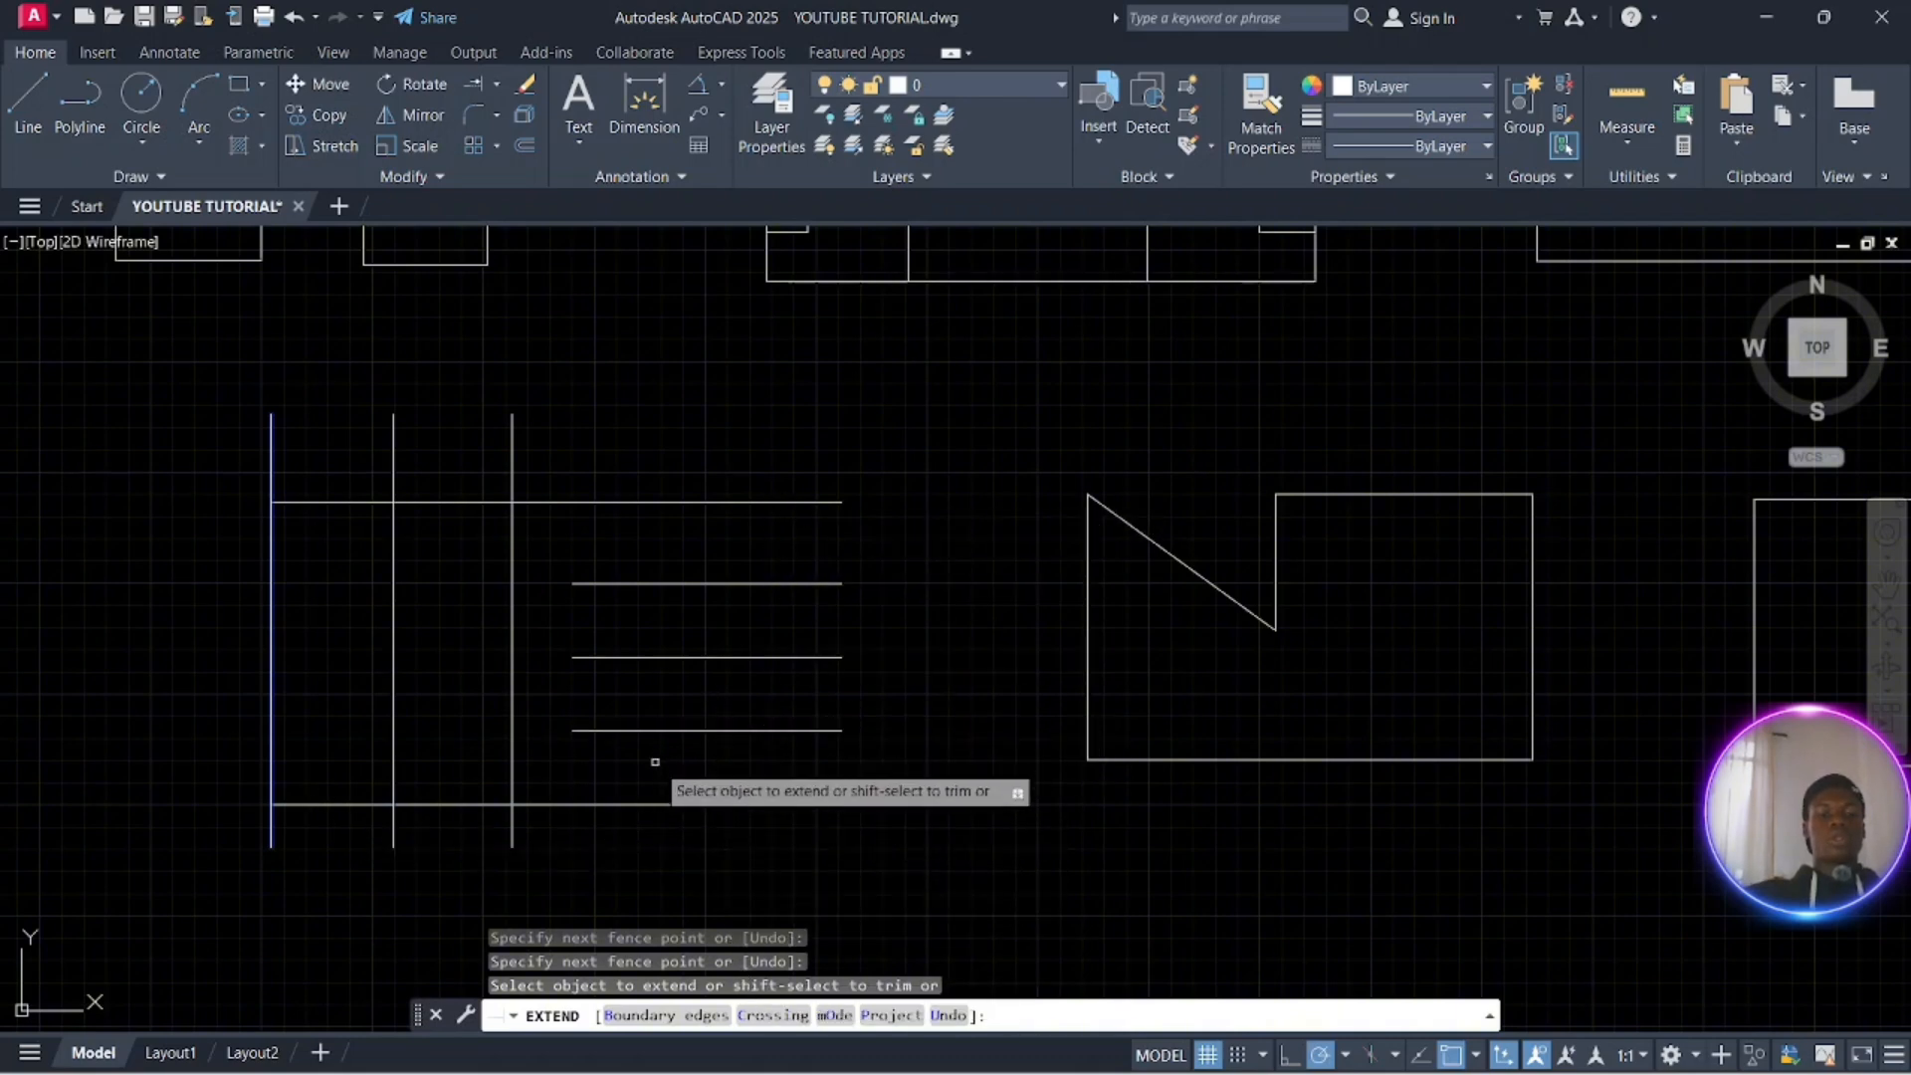
key("BackSpace")
key("BackSpace")
key("Escape")
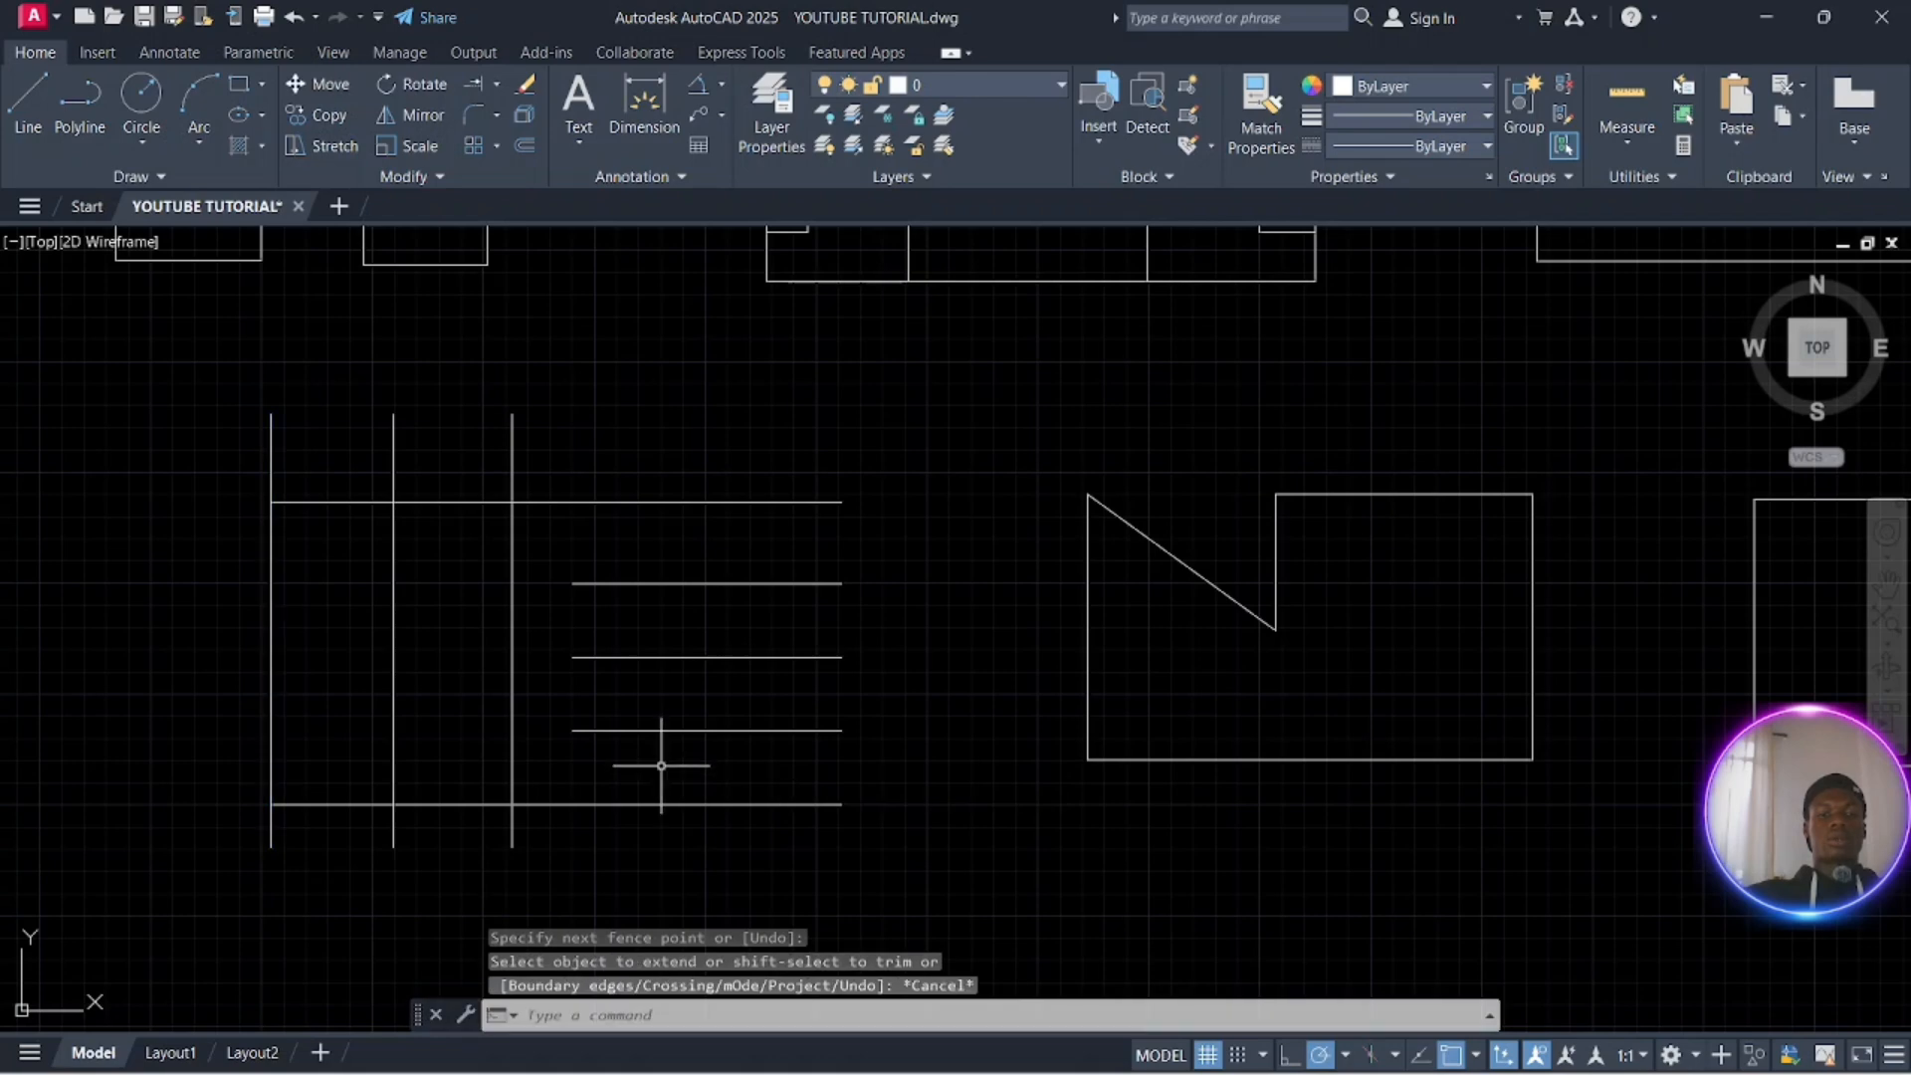
Try to extend the three middle horizontal lines to the leftmost vertical line as boundary edge, using a fence across them
left_click(288, 682)
left_click(227, 674)
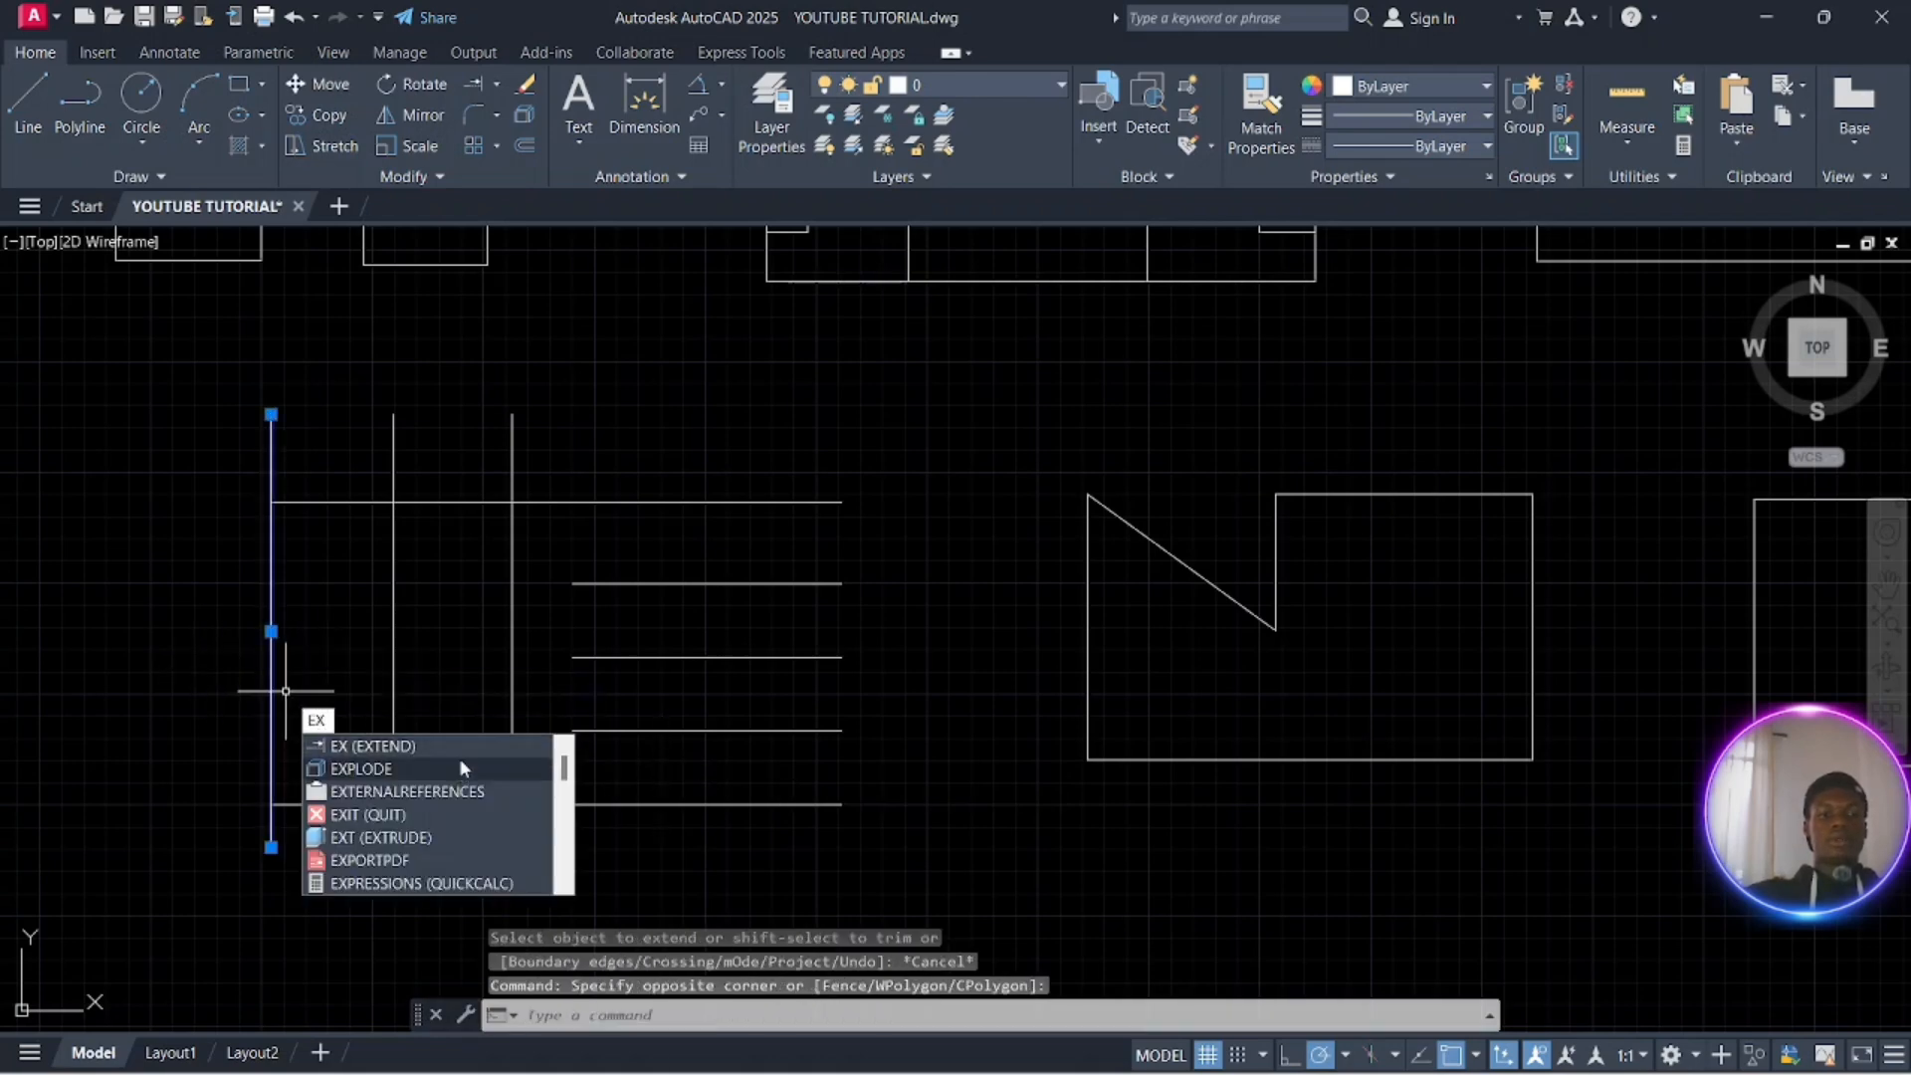
key("Return")
left_click(701, 820)
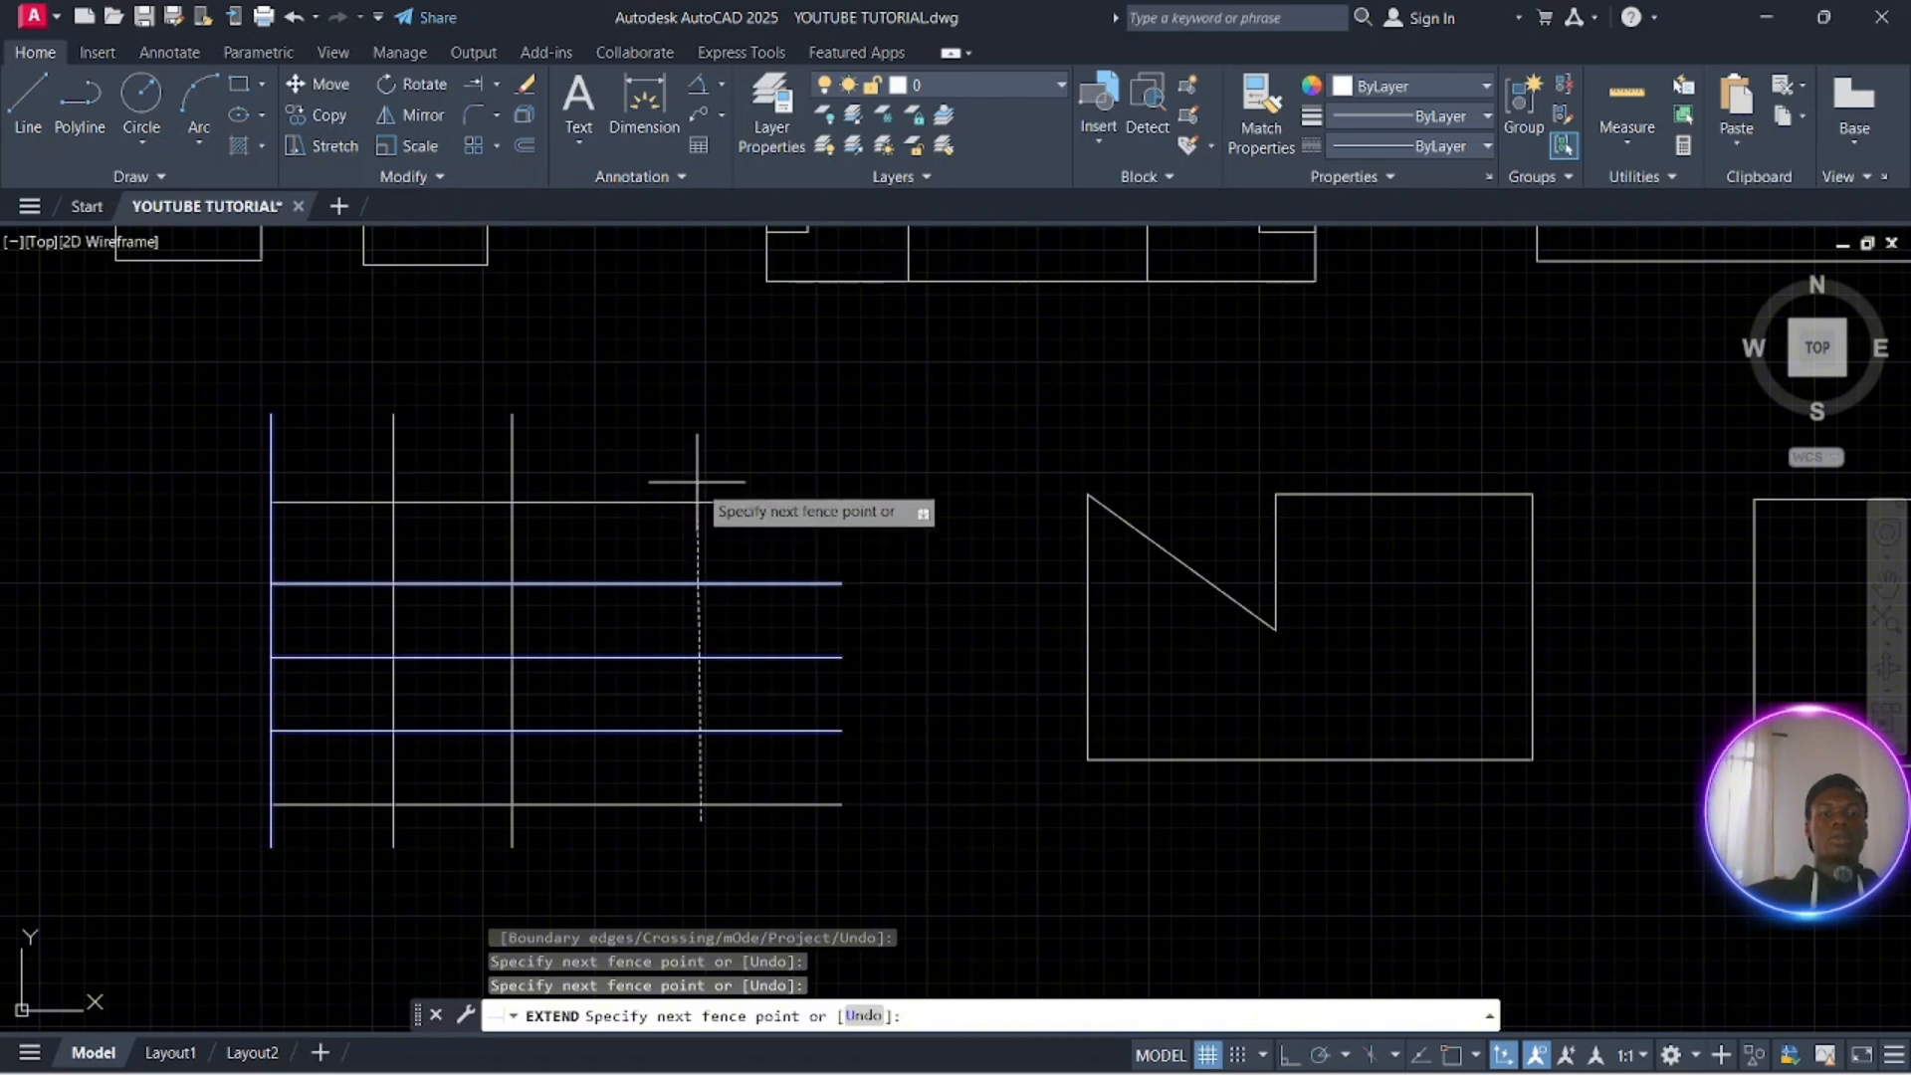
left_click(698, 481)
key("Return")
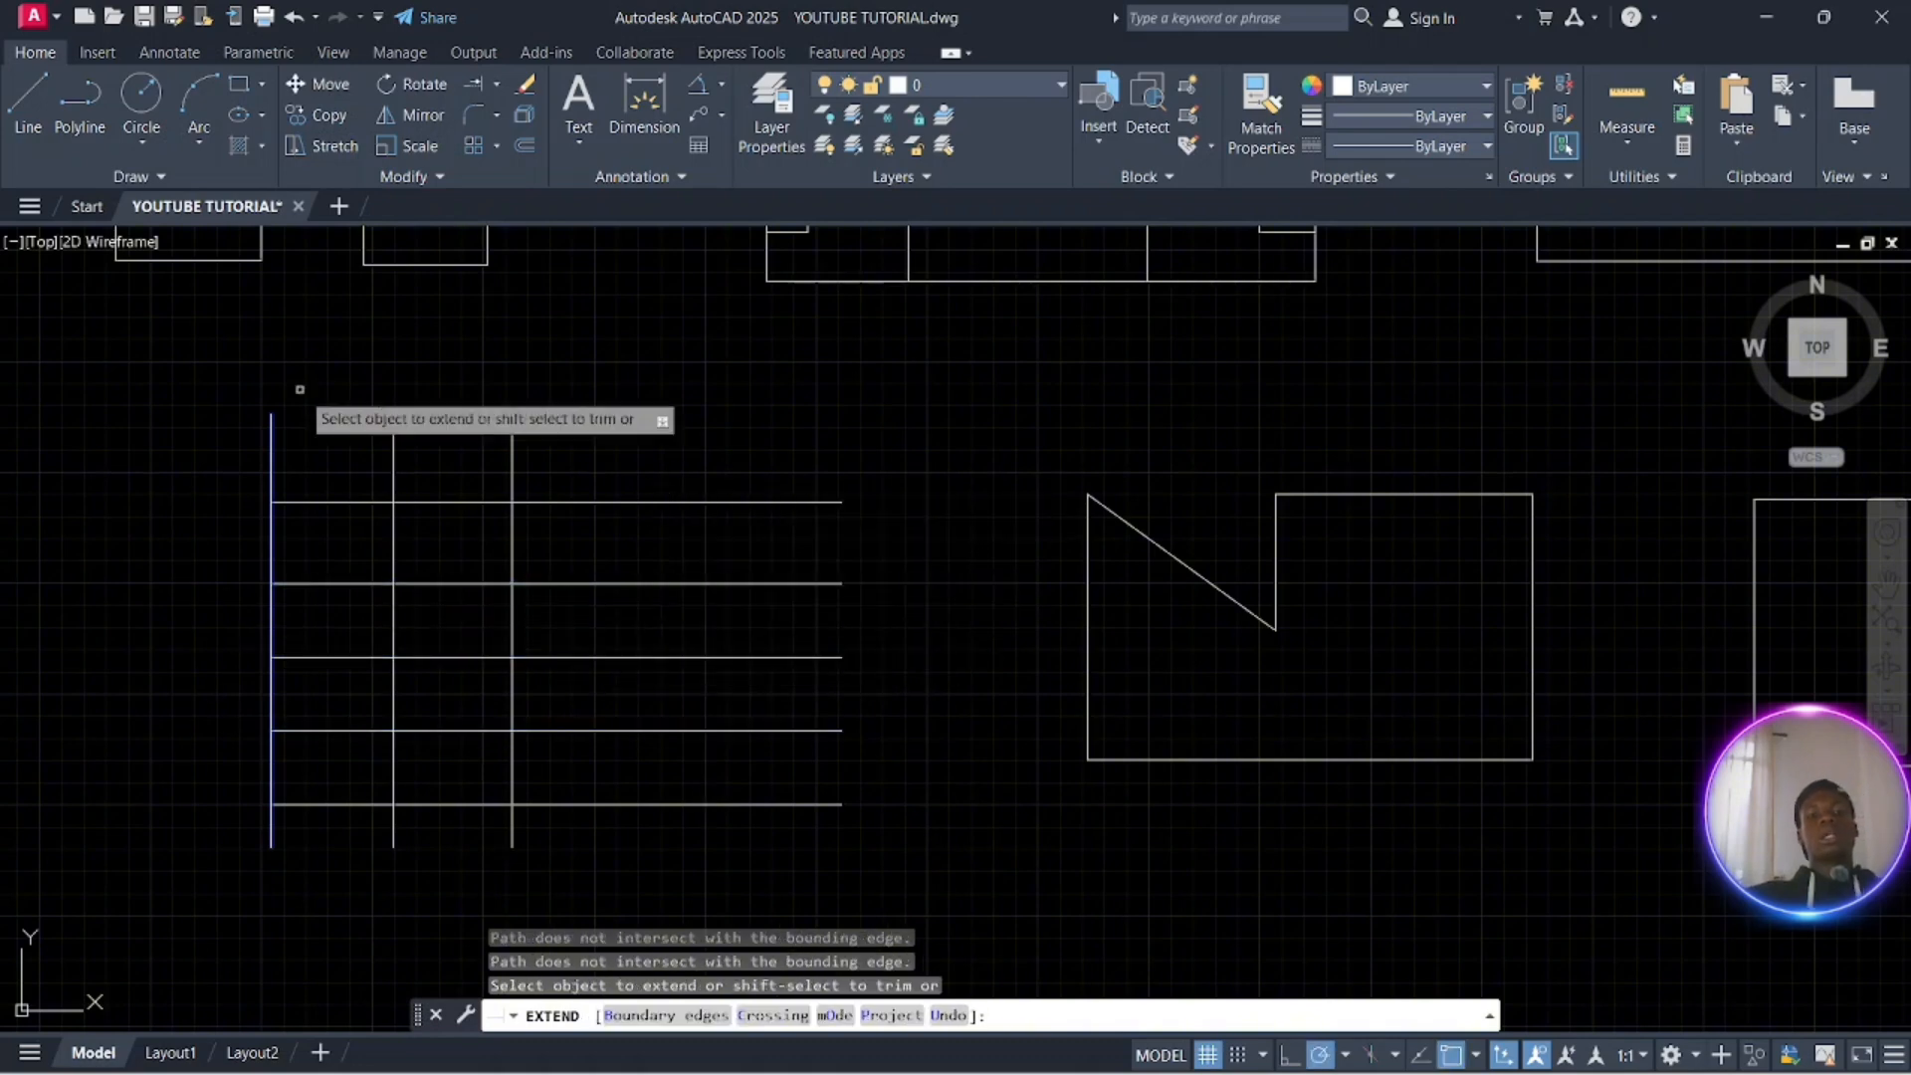
key("Escape")
key("Escape")
key("Escape")
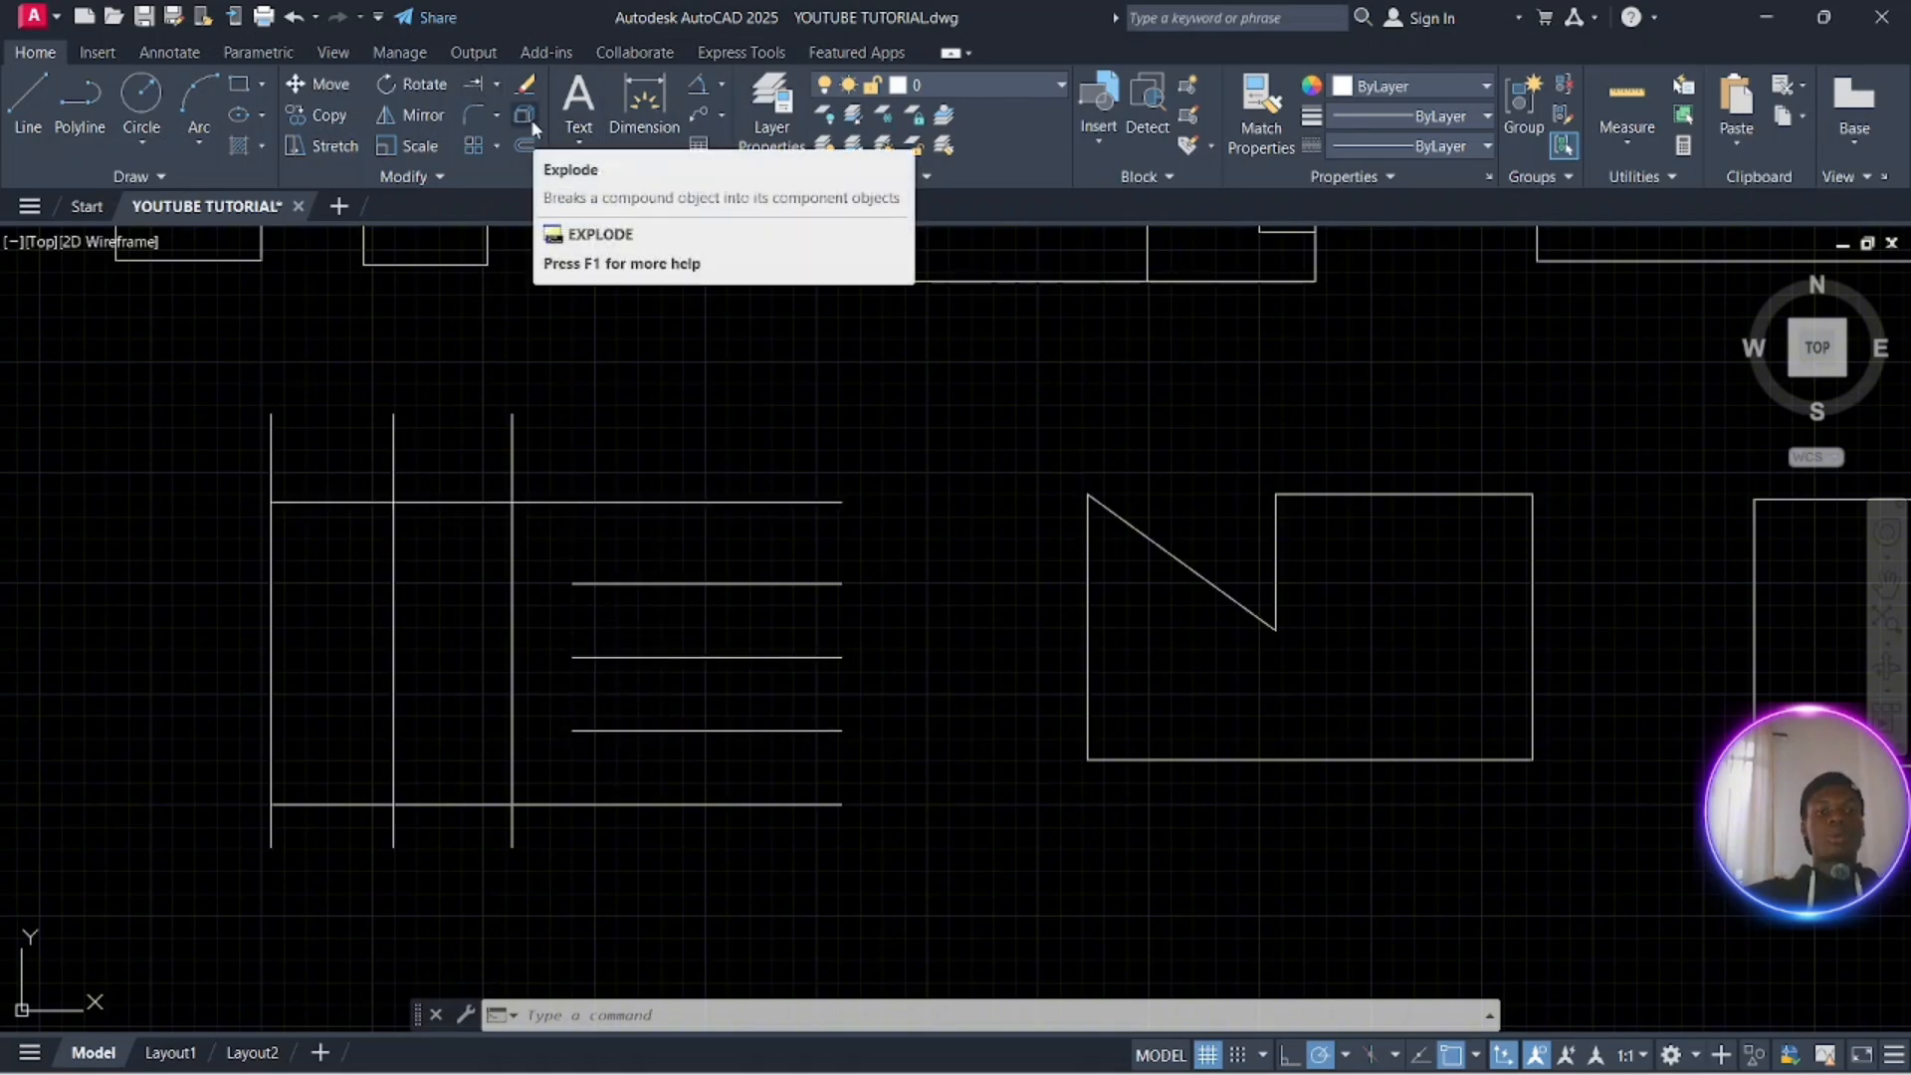
Select the notched rectangle by one of its edges to check whether it is a single object
scroll(1034, 488, "down", 2)
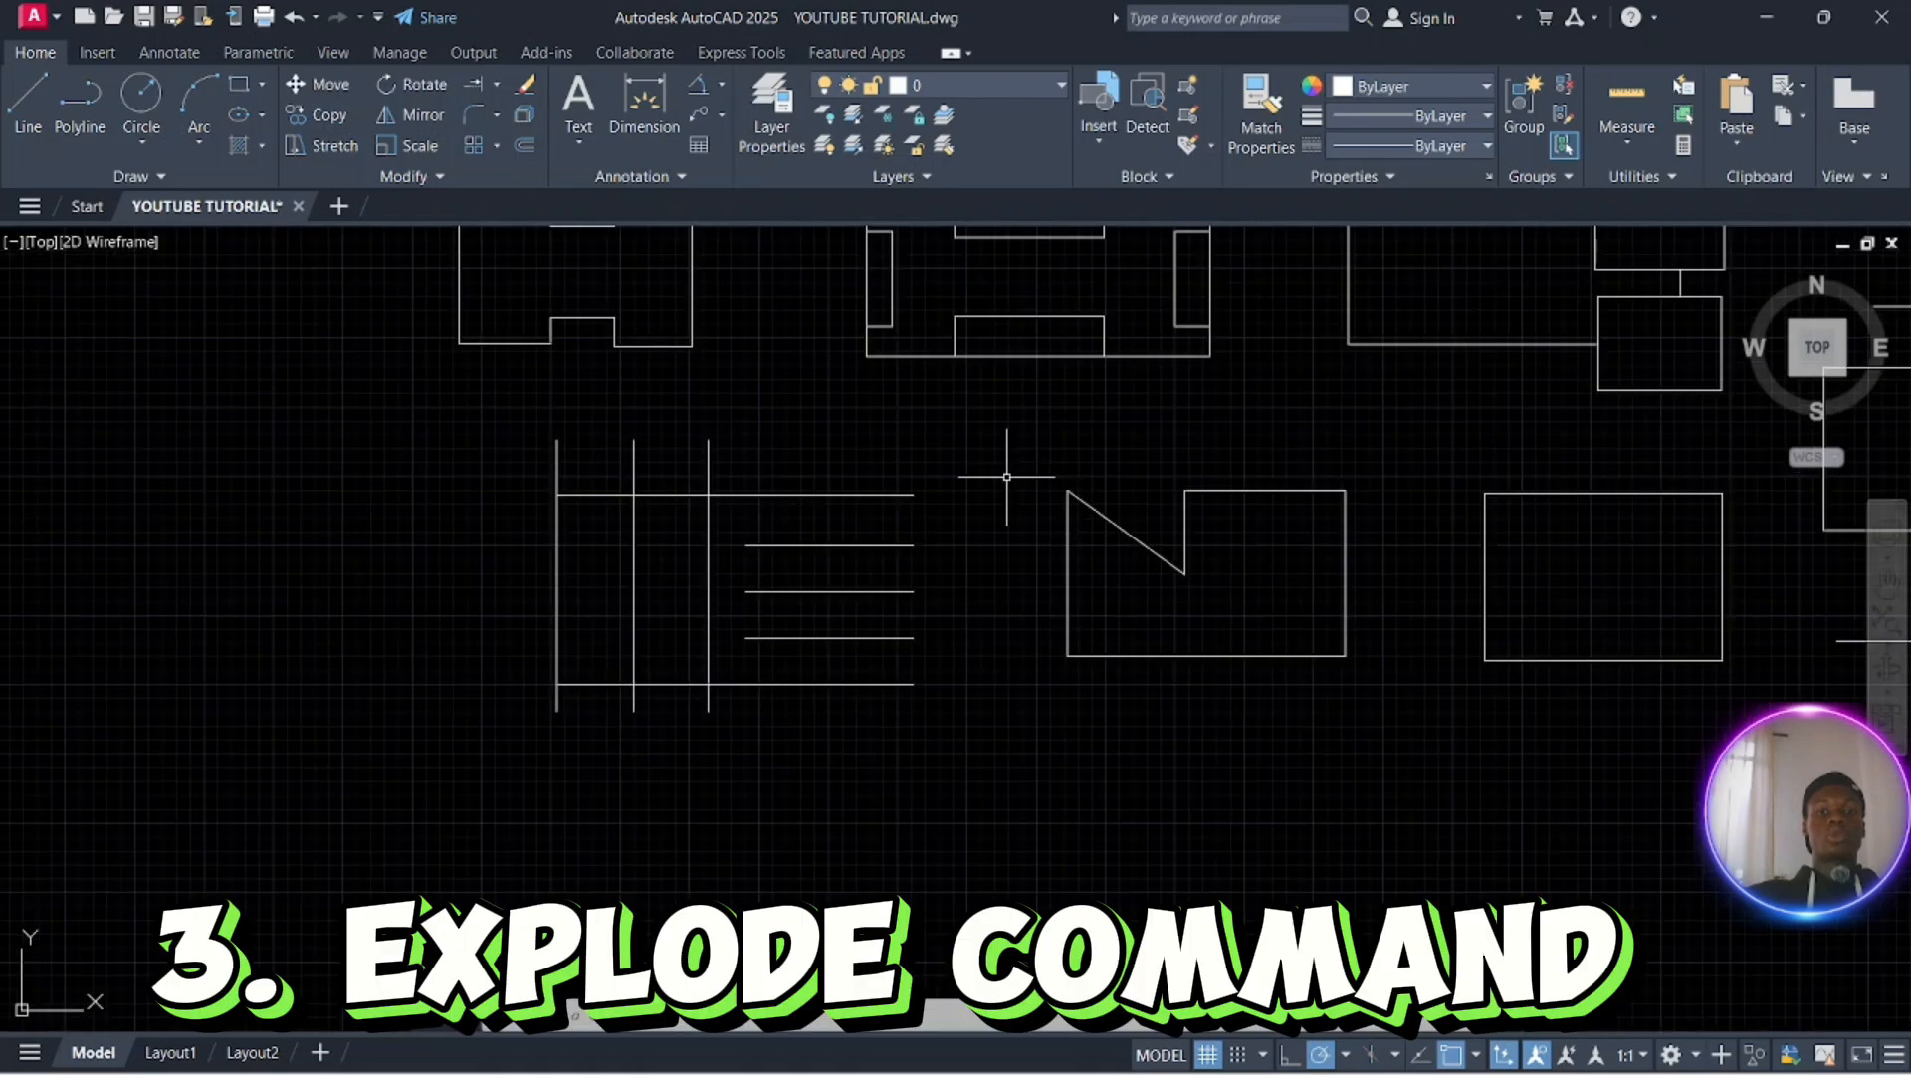
middle_click_drag(1022, 463, 764, 473)
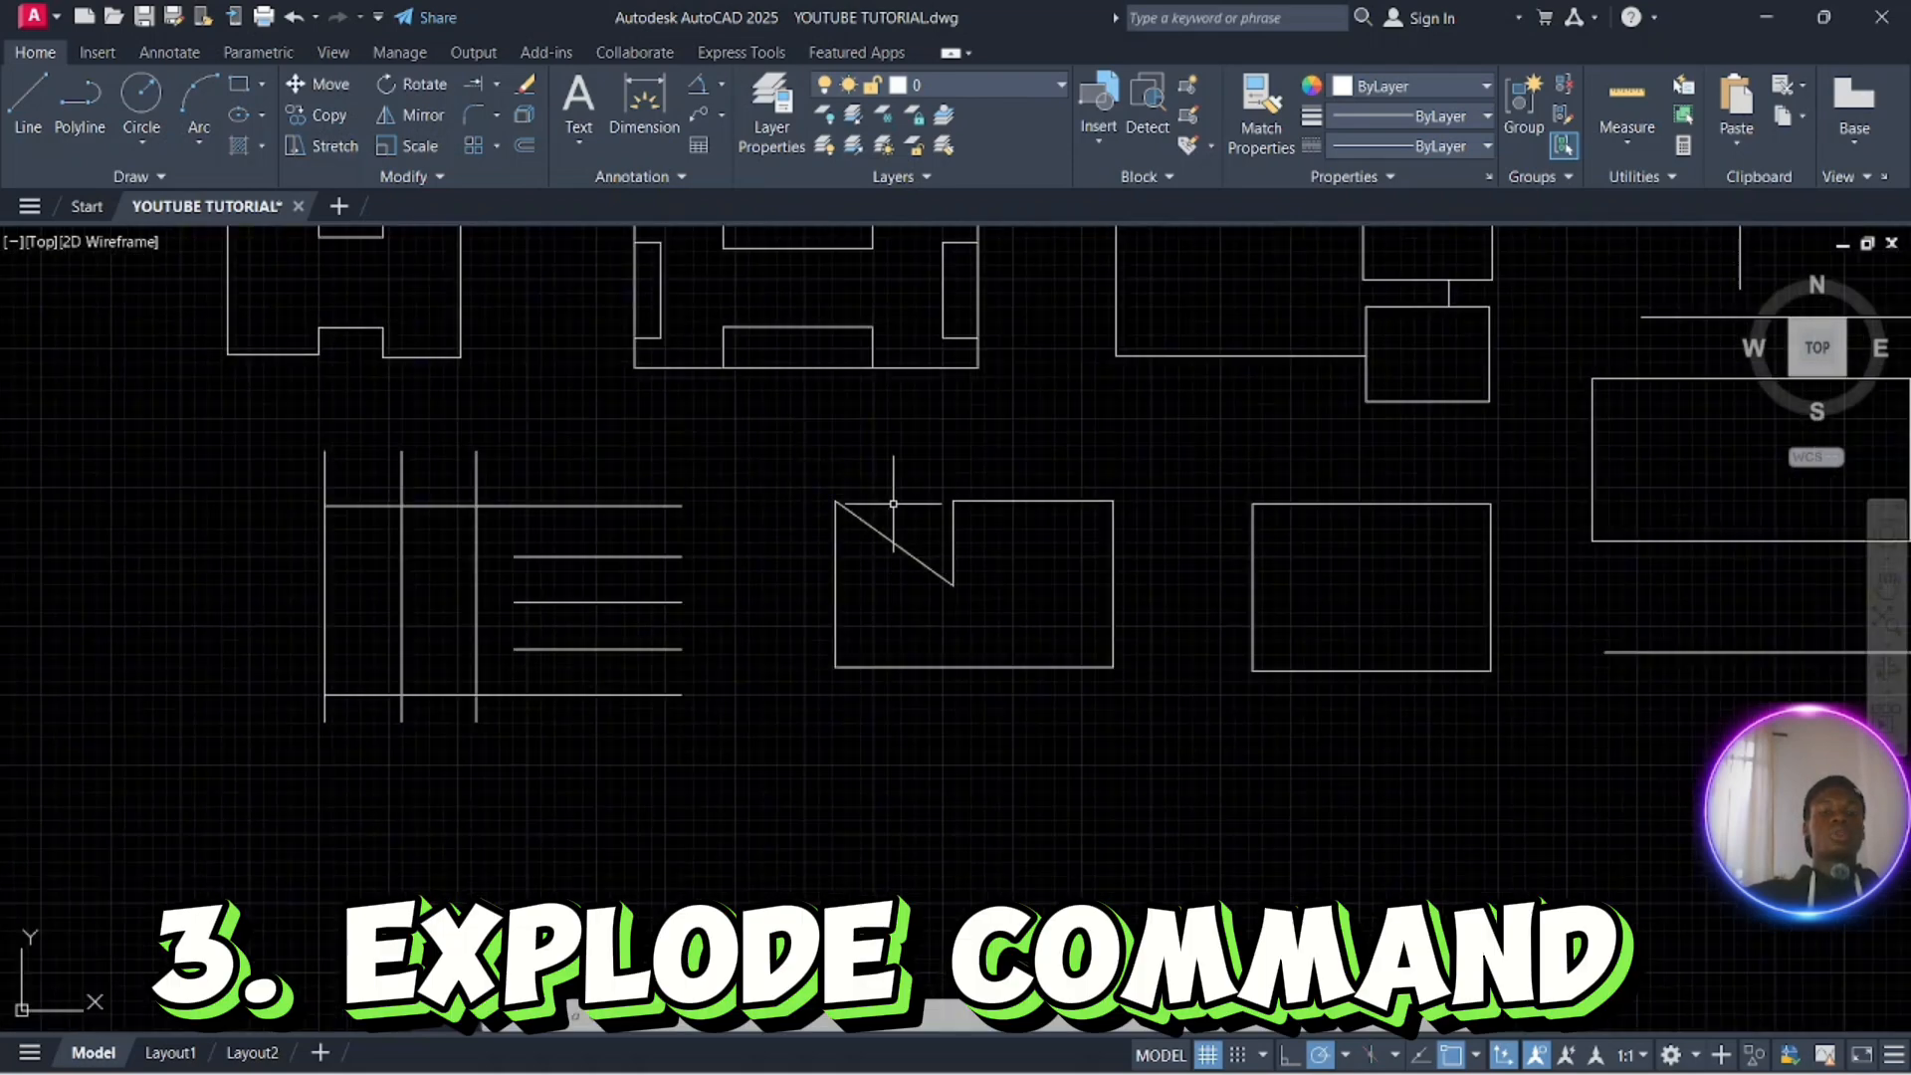
mouse_move(896, 481)
middle_mouse_down()
mouse_move(666, 499)
mouse_move(534, 429)
middle_mouse_up()
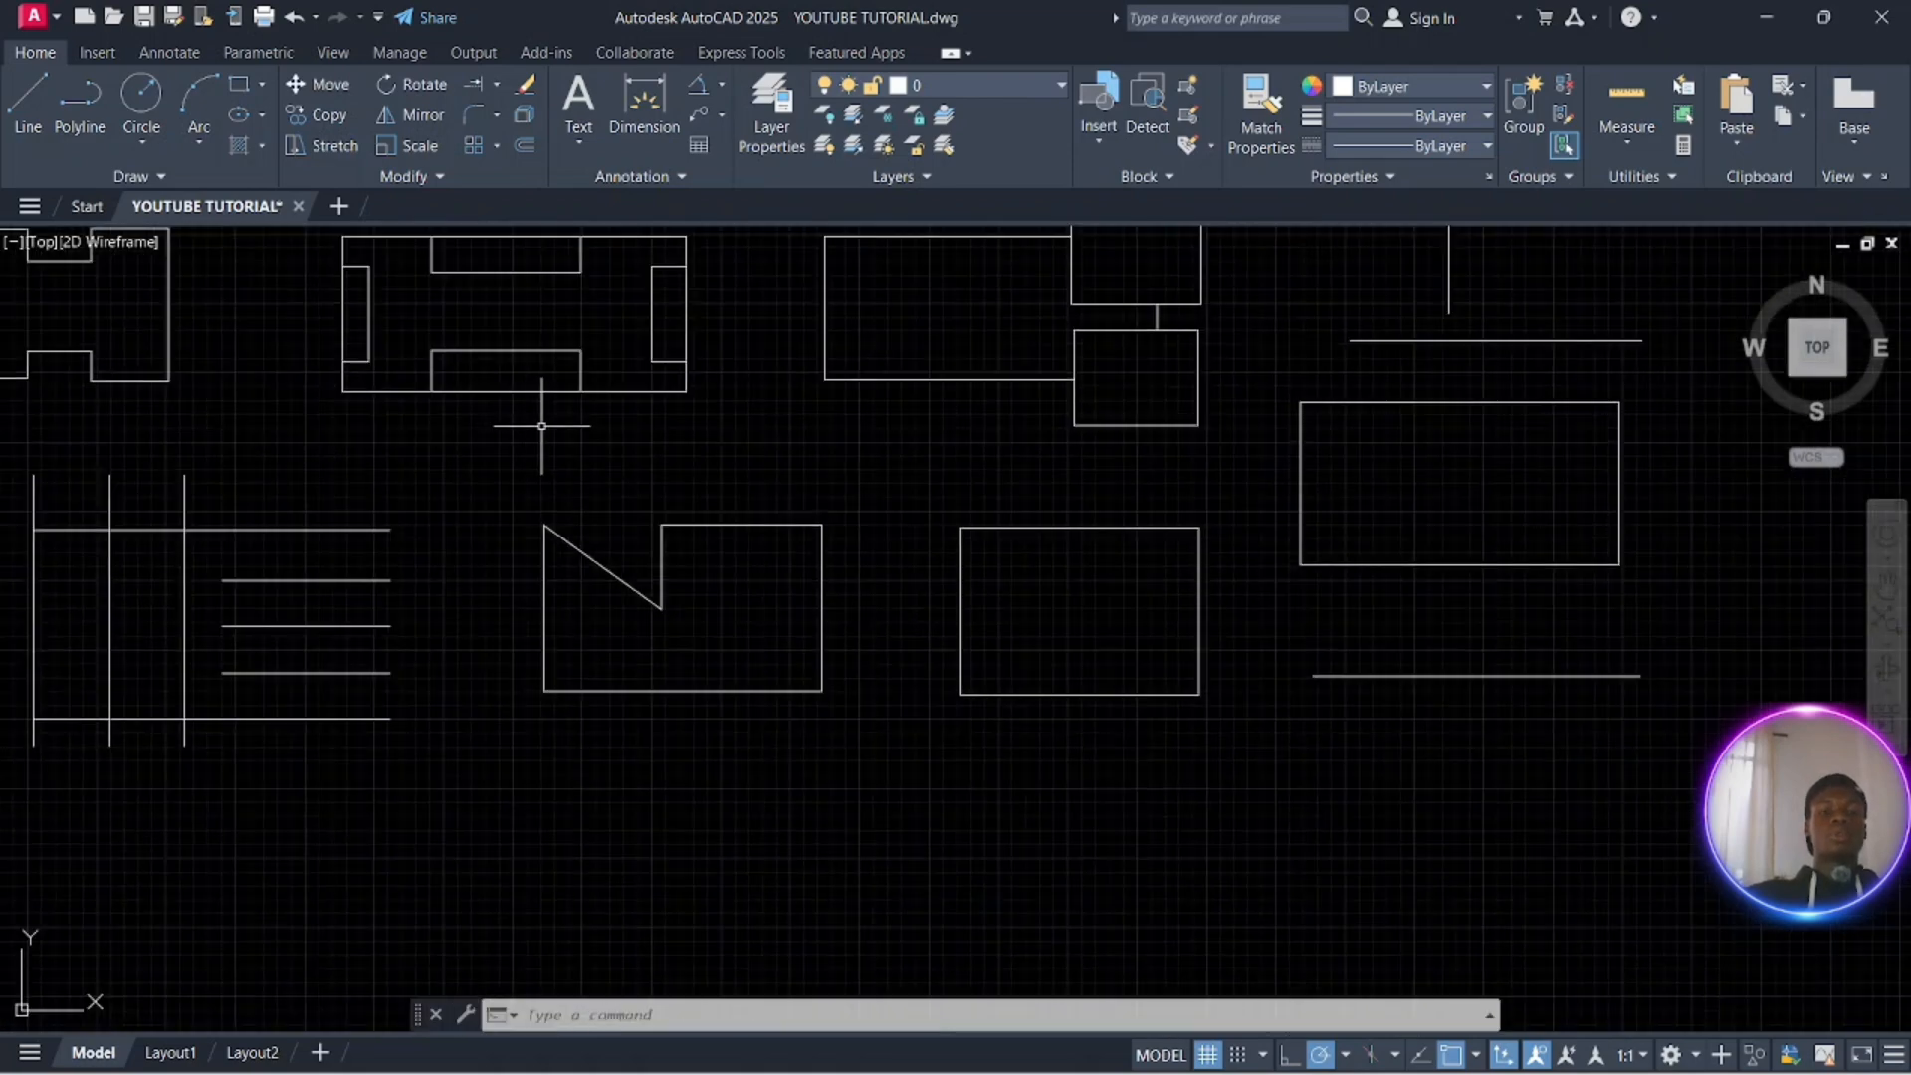
scroll(607, 506, "up", 2)
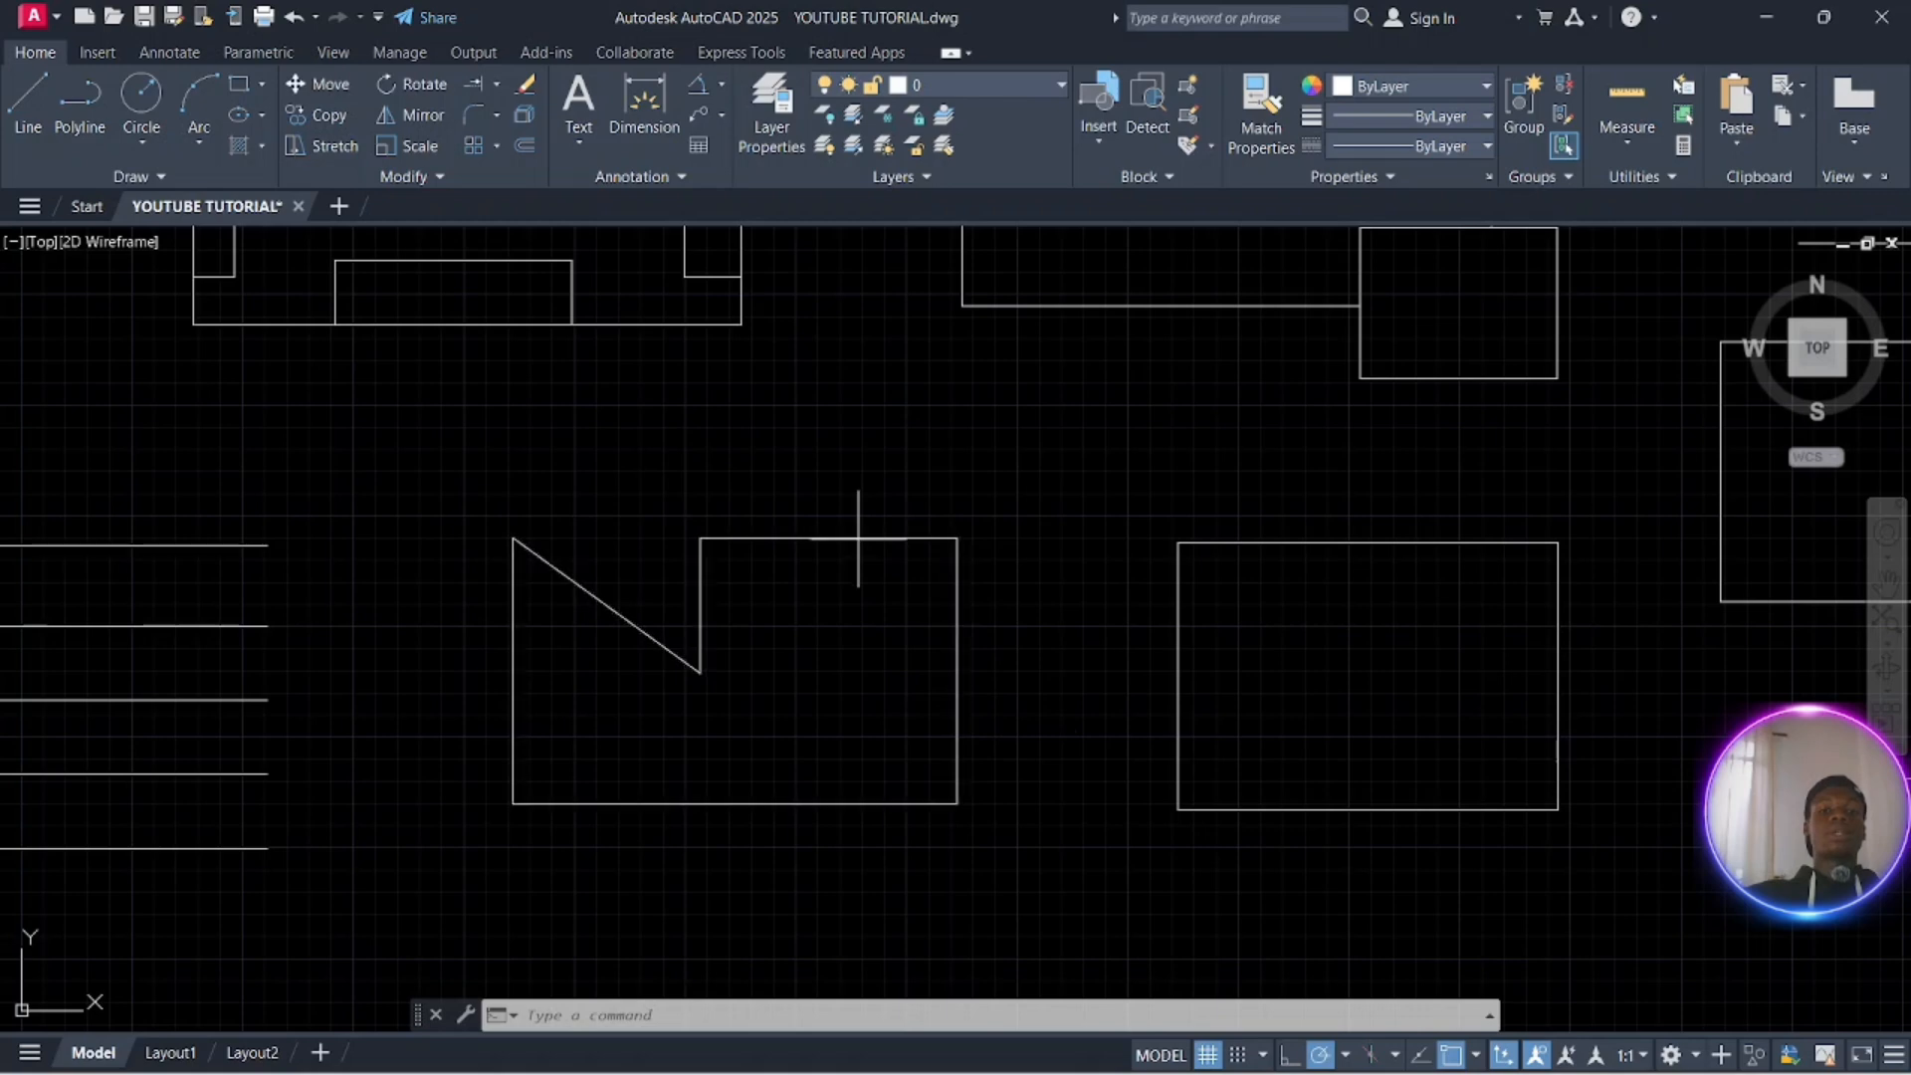
left_click(879, 542)
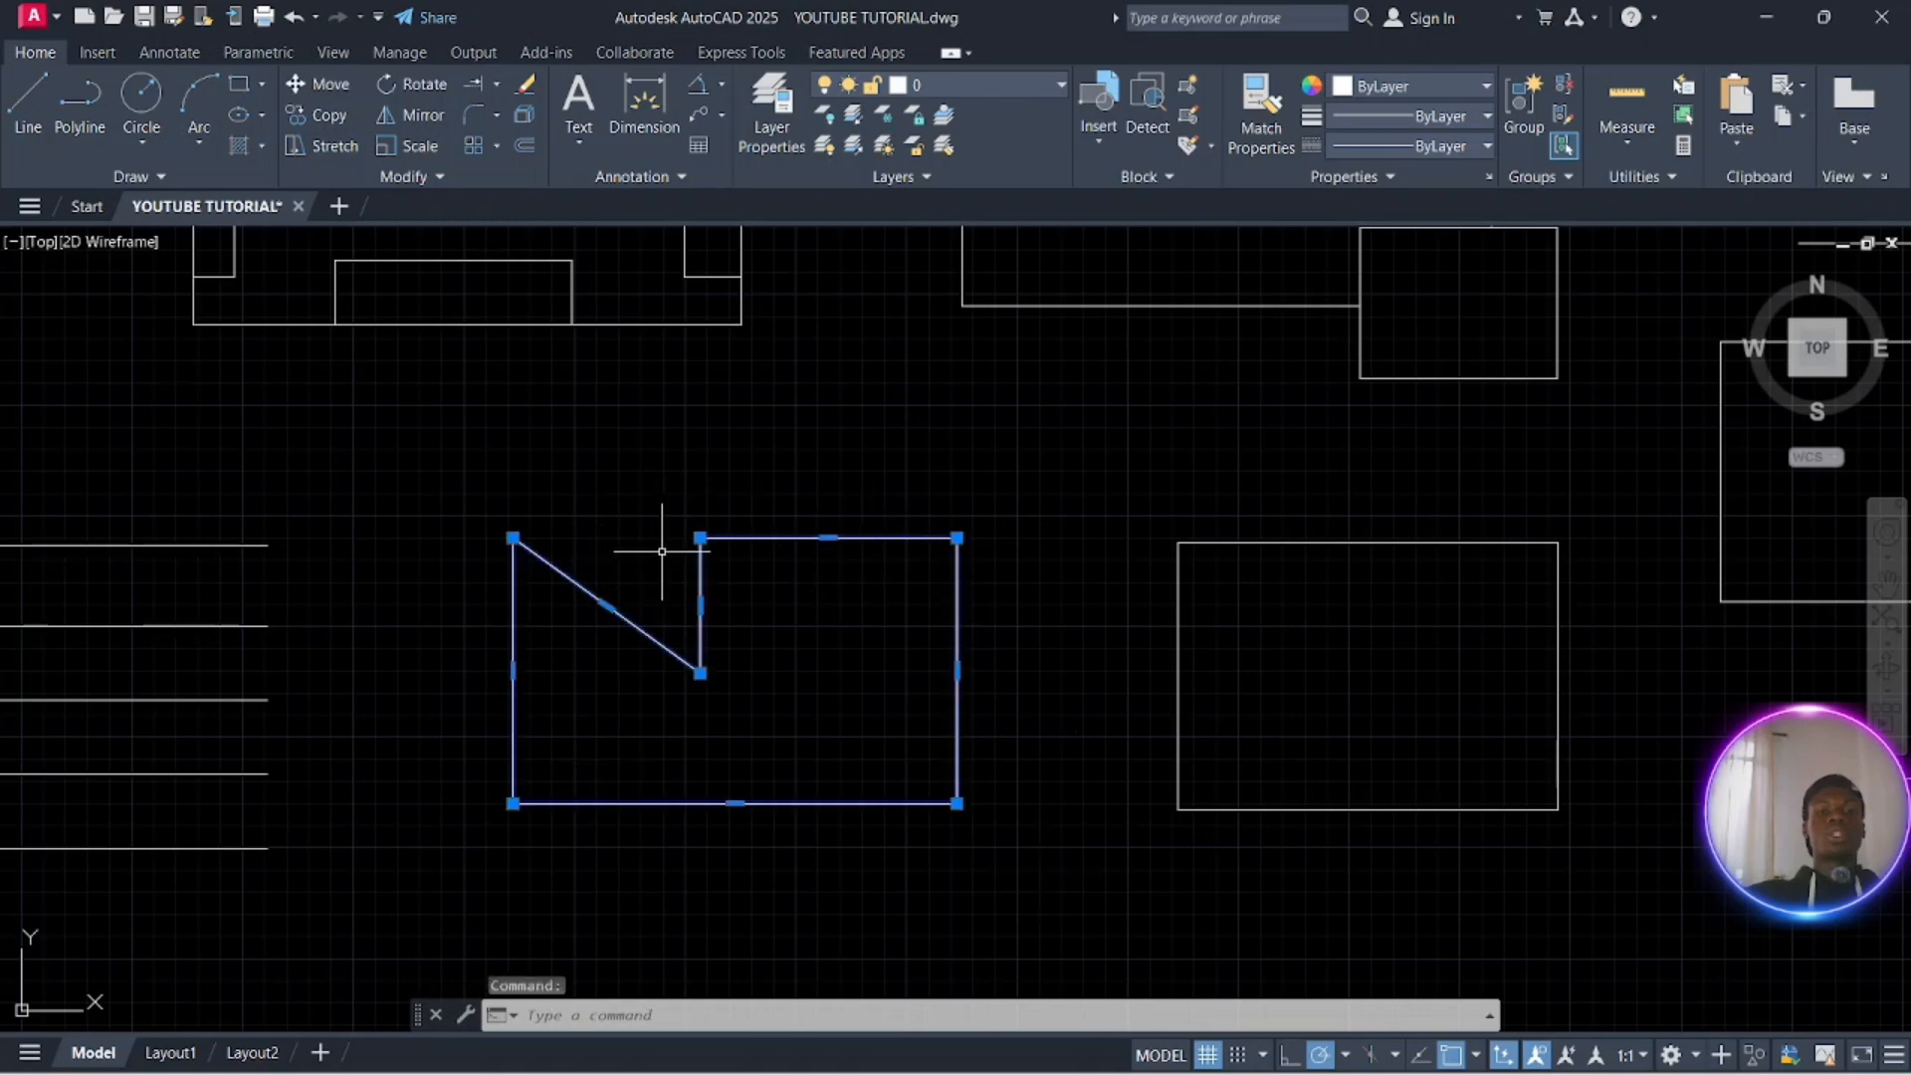
key("Escape")
key("Escape")
key("Escape")
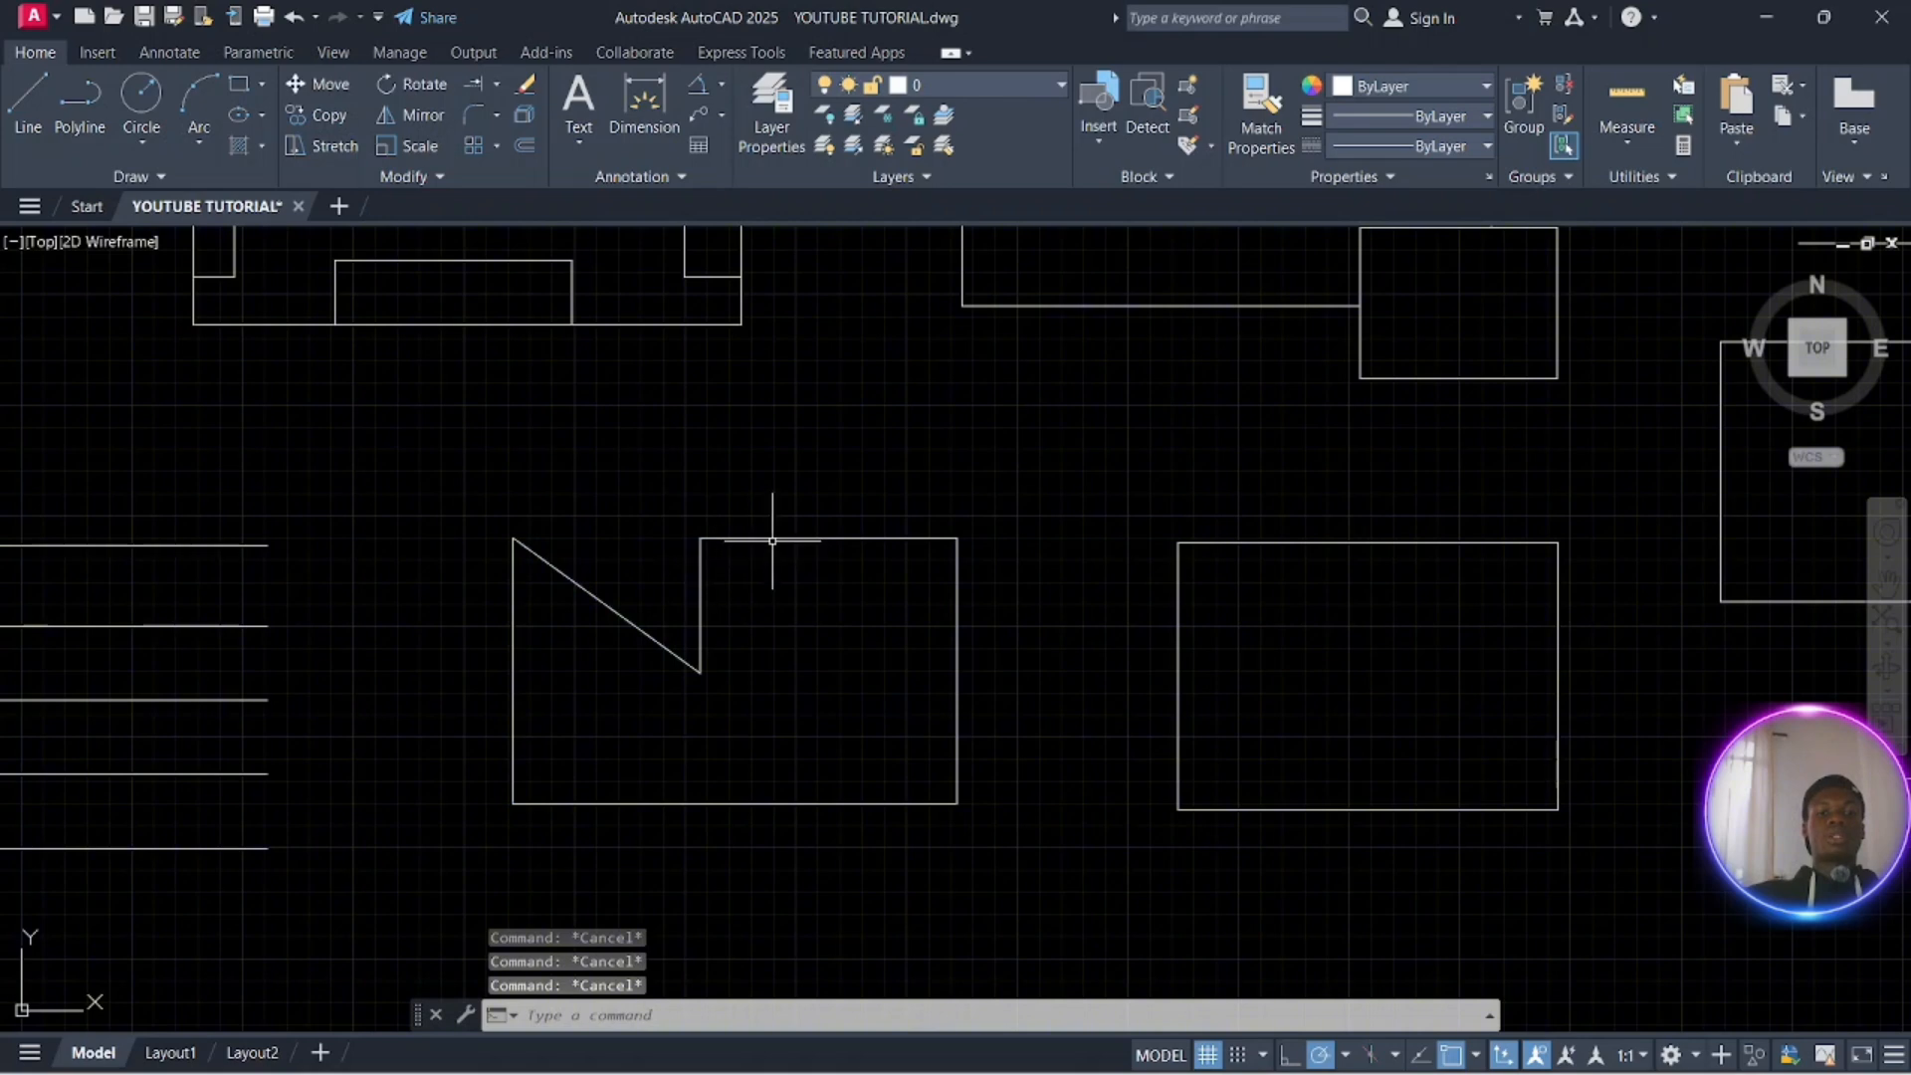
left_click(773, 538)
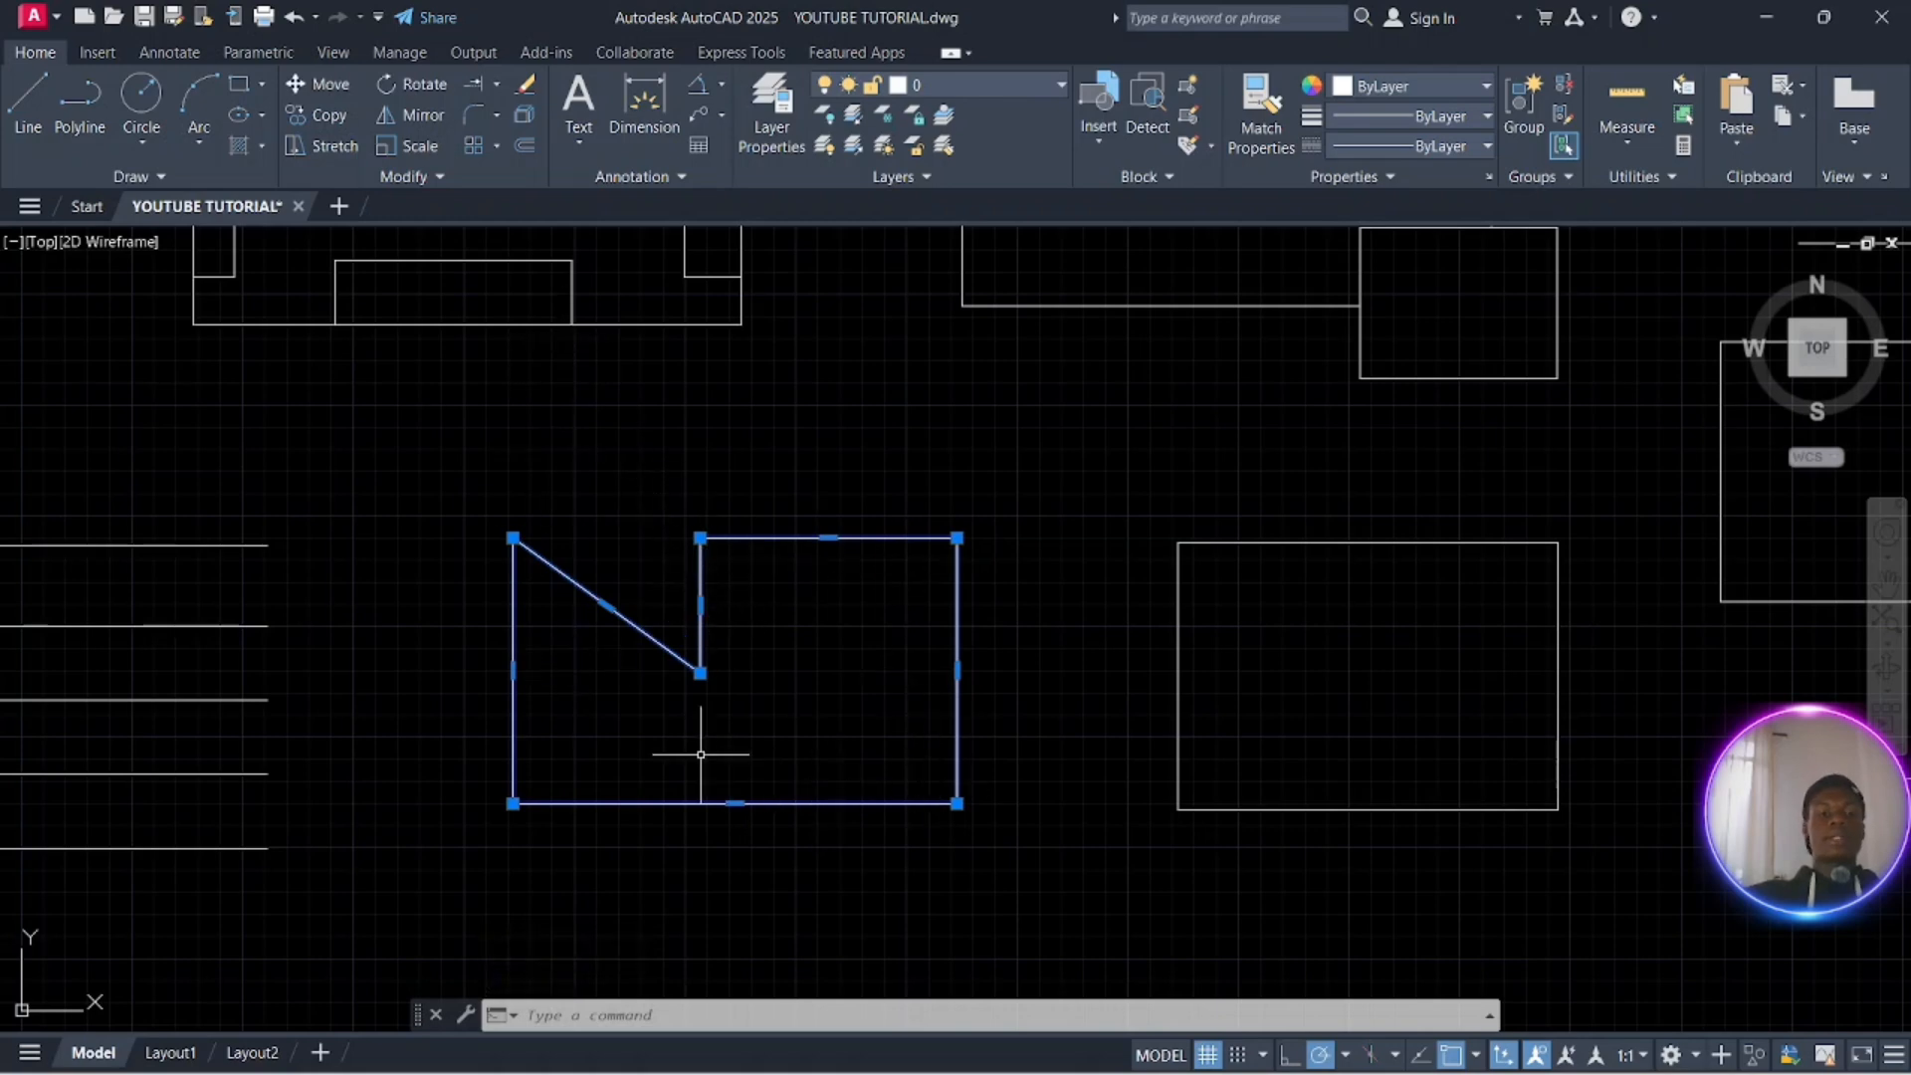
key("Escape")
key("Escape")
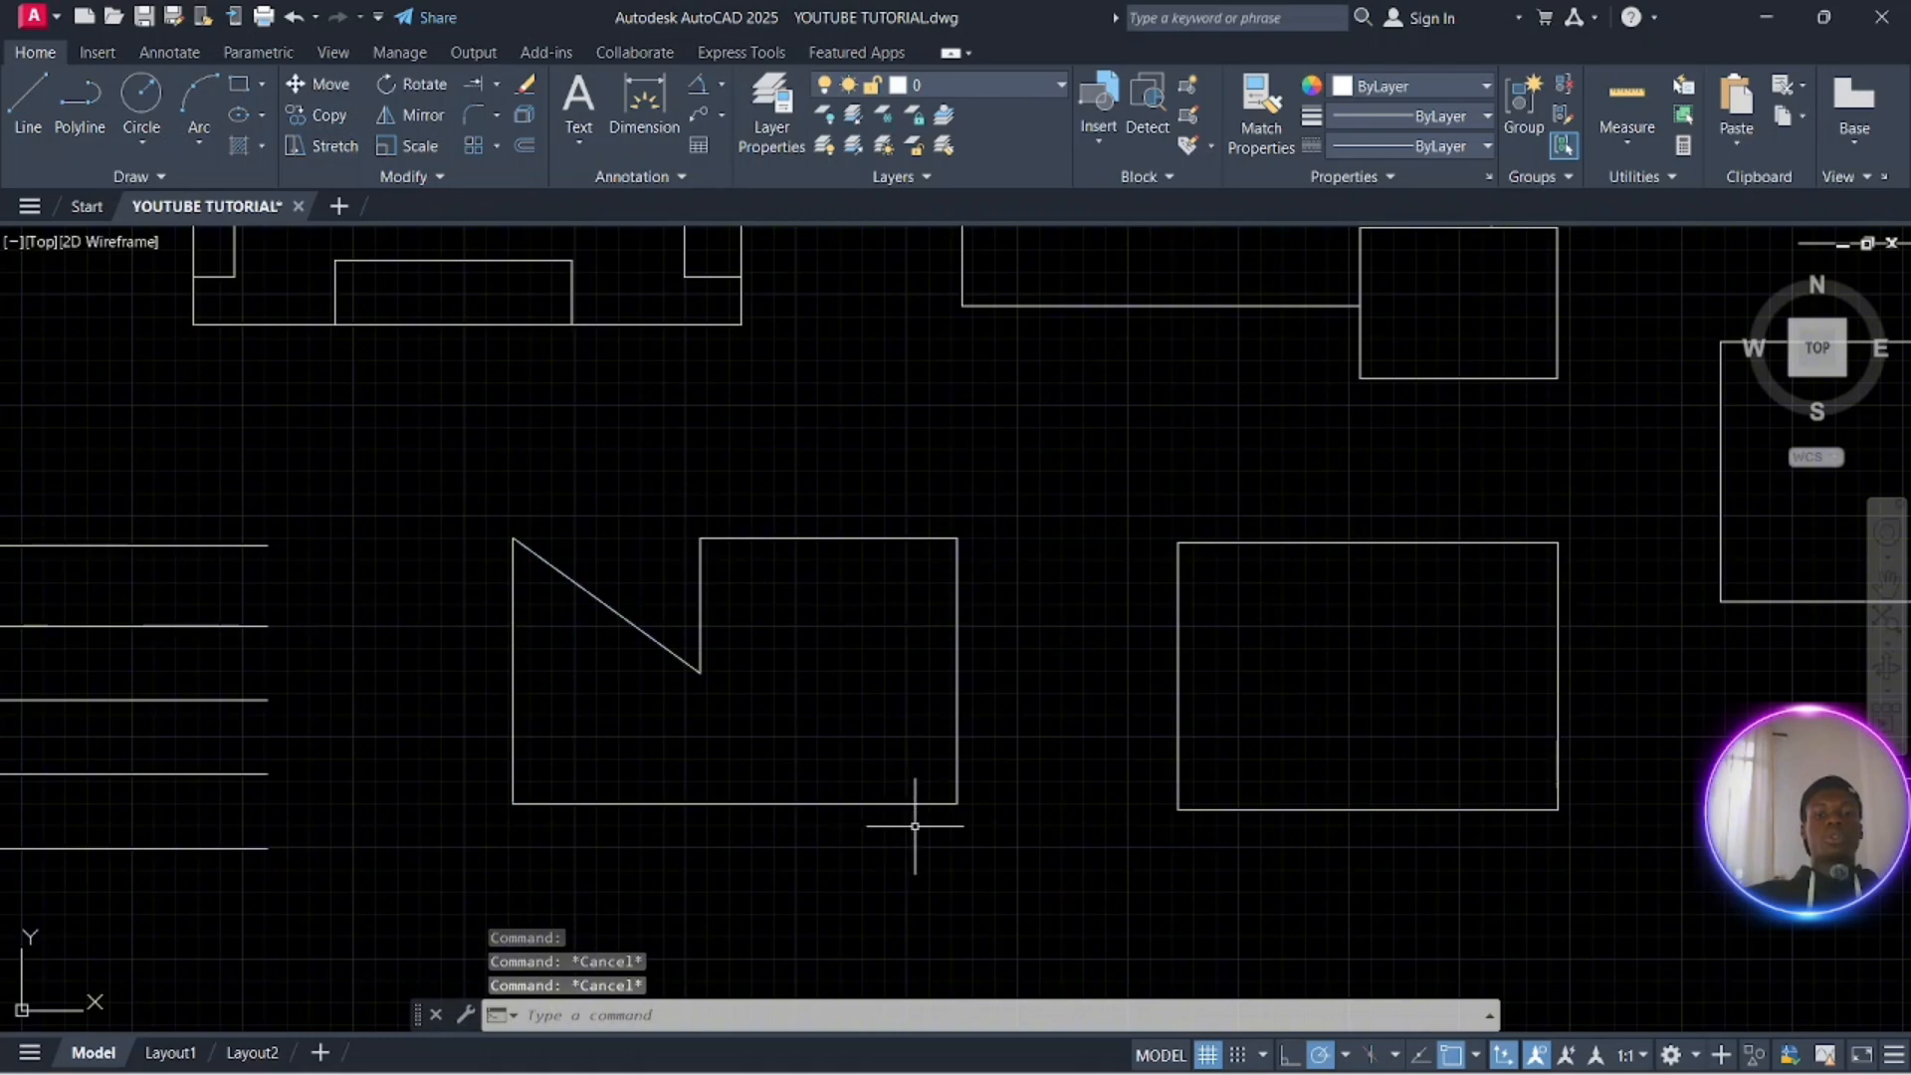
Explode the notched rectangle into separate line segments
left_click(978, 832)
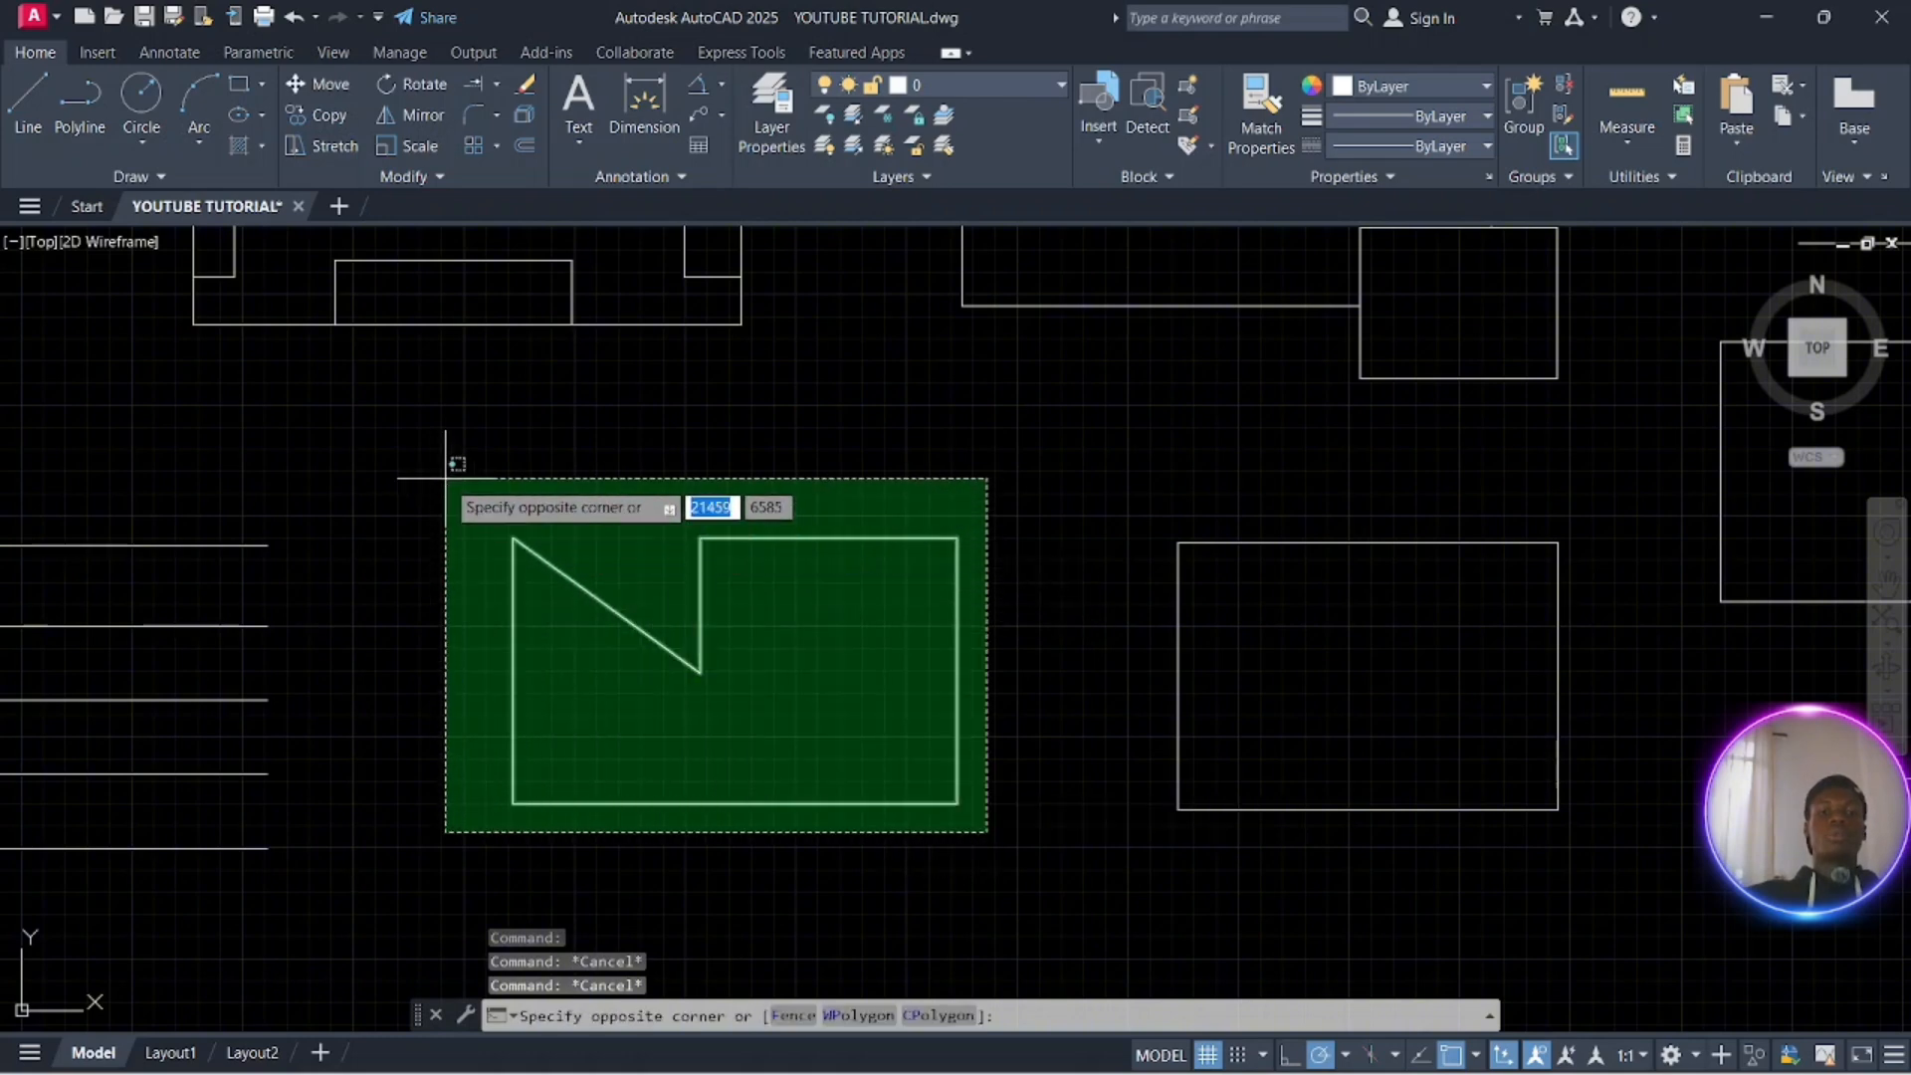
left_click(455, 459)
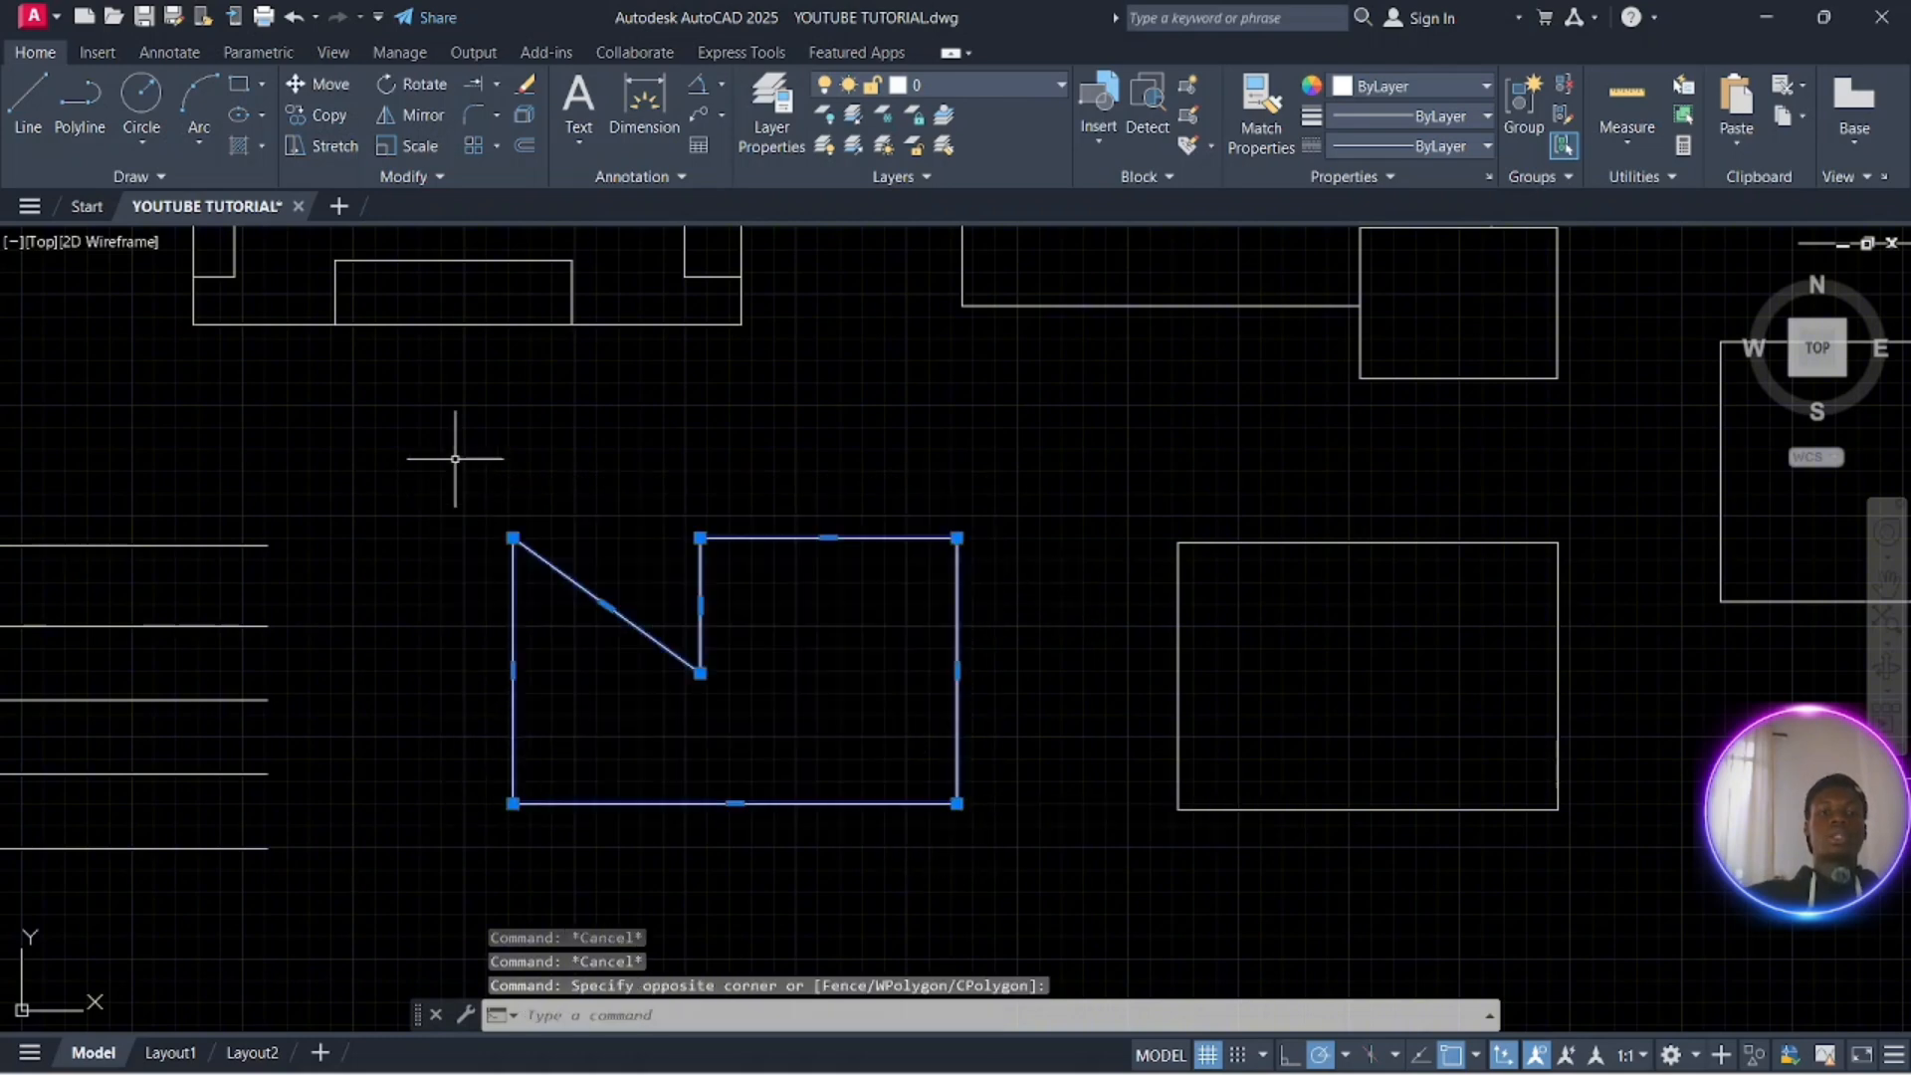
left_click(520, 117)
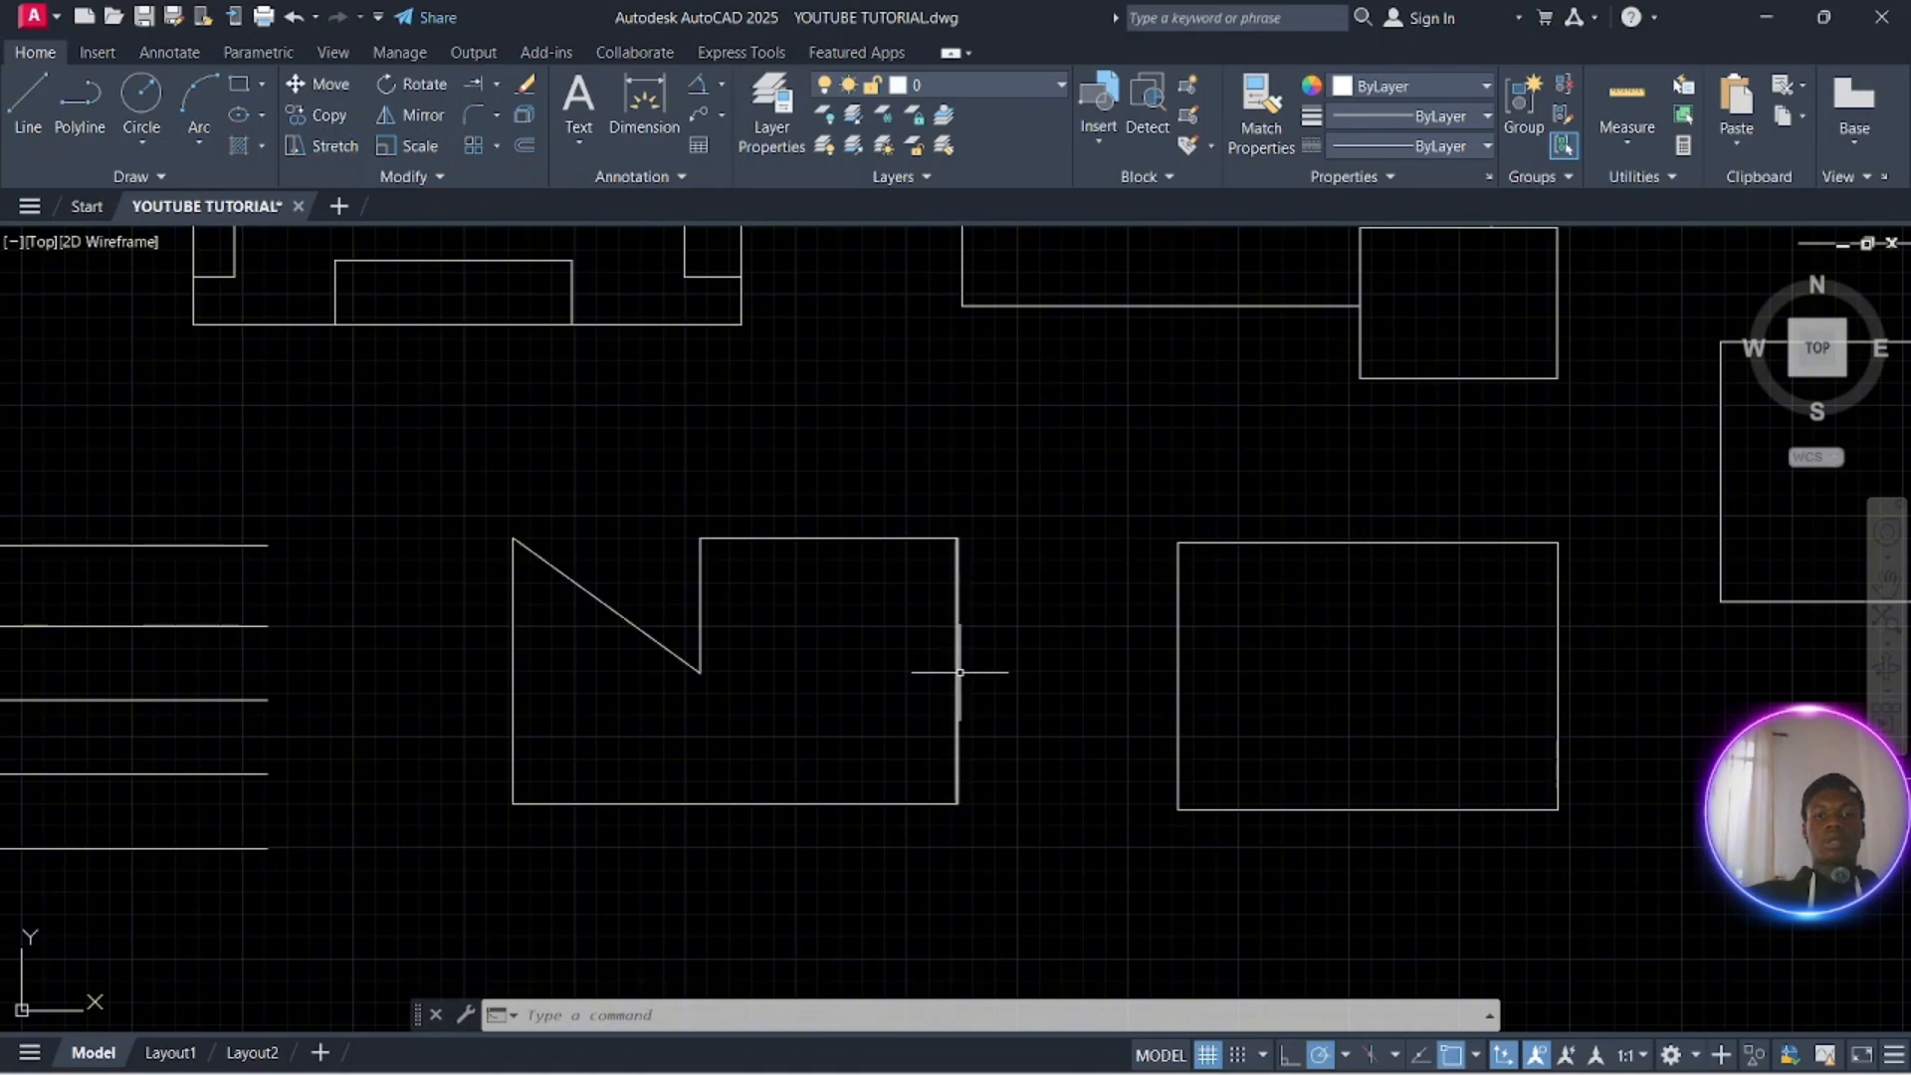
Select the exploded shape's right and upper edges individually to check that they are separate lines
left_click(957, 598)
left_click(834, 538)
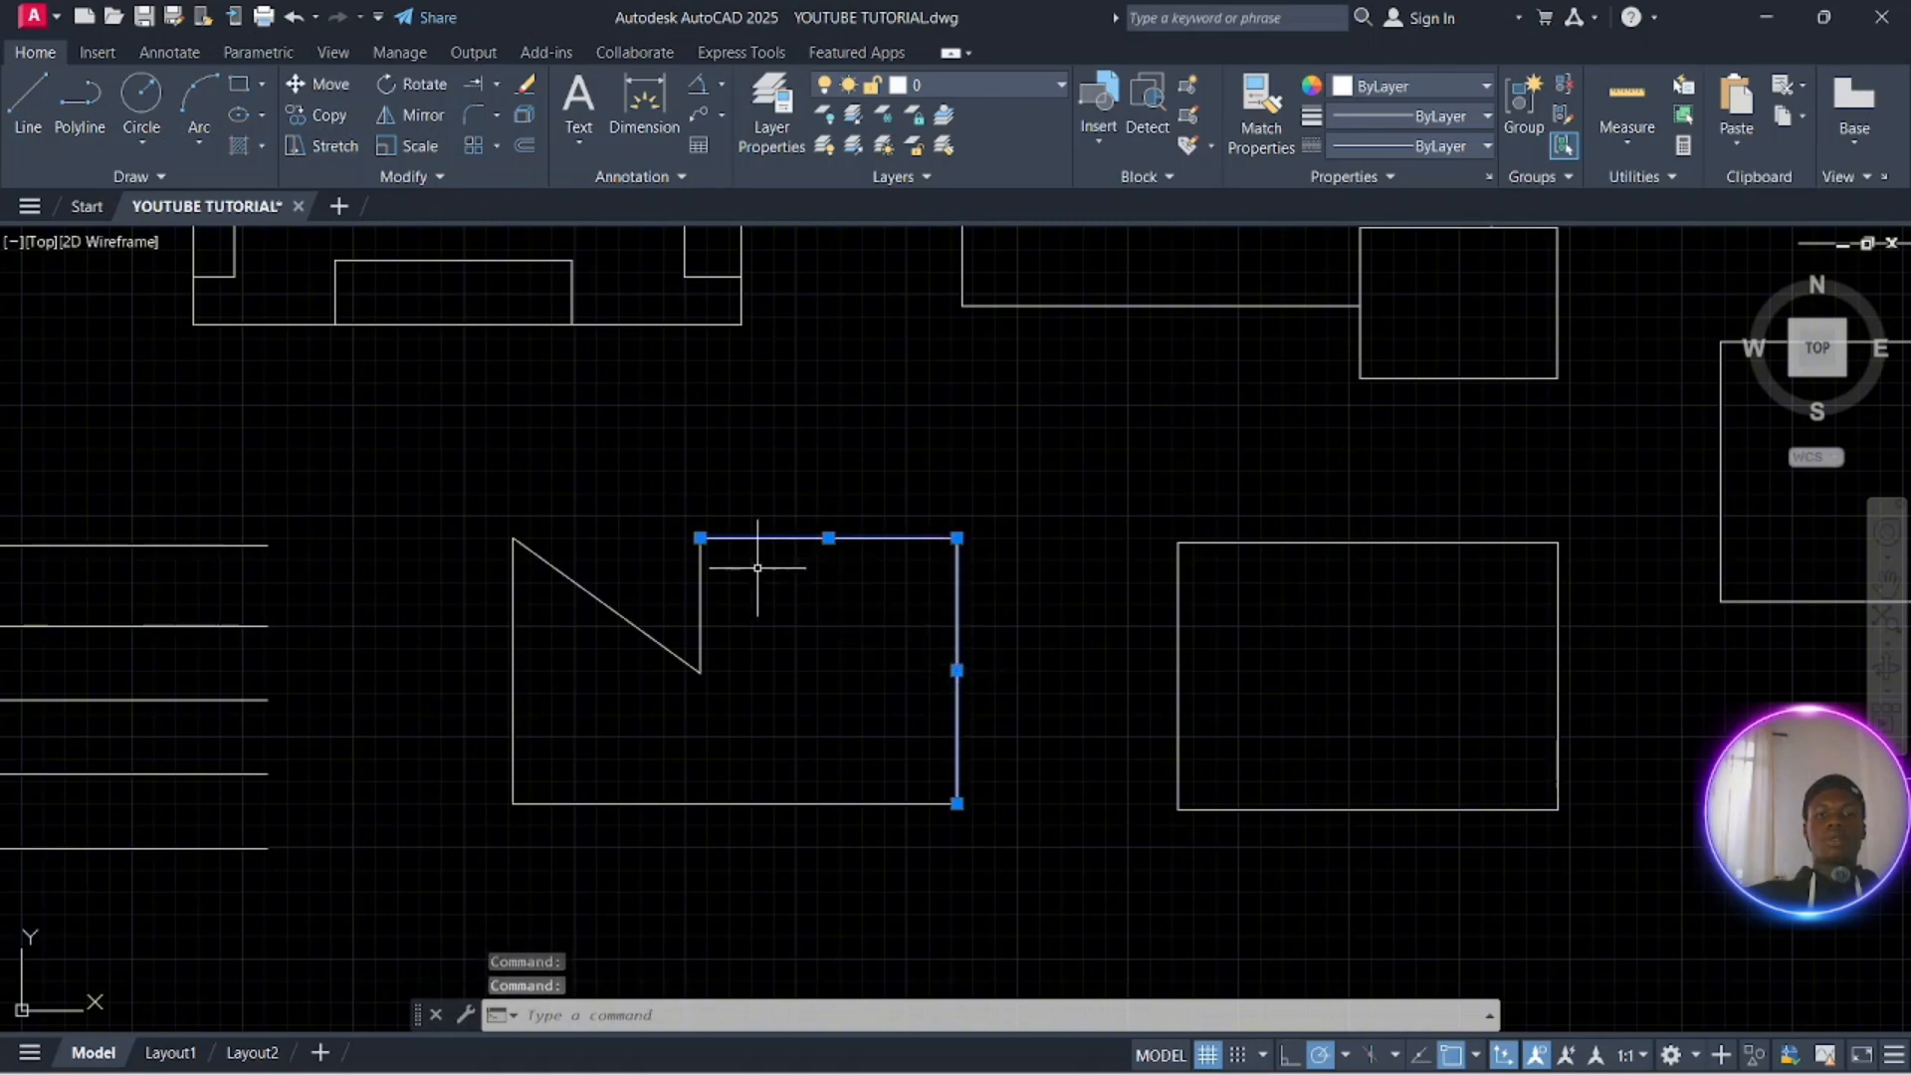
key("Escape")
key("Escape")
key("Escape")
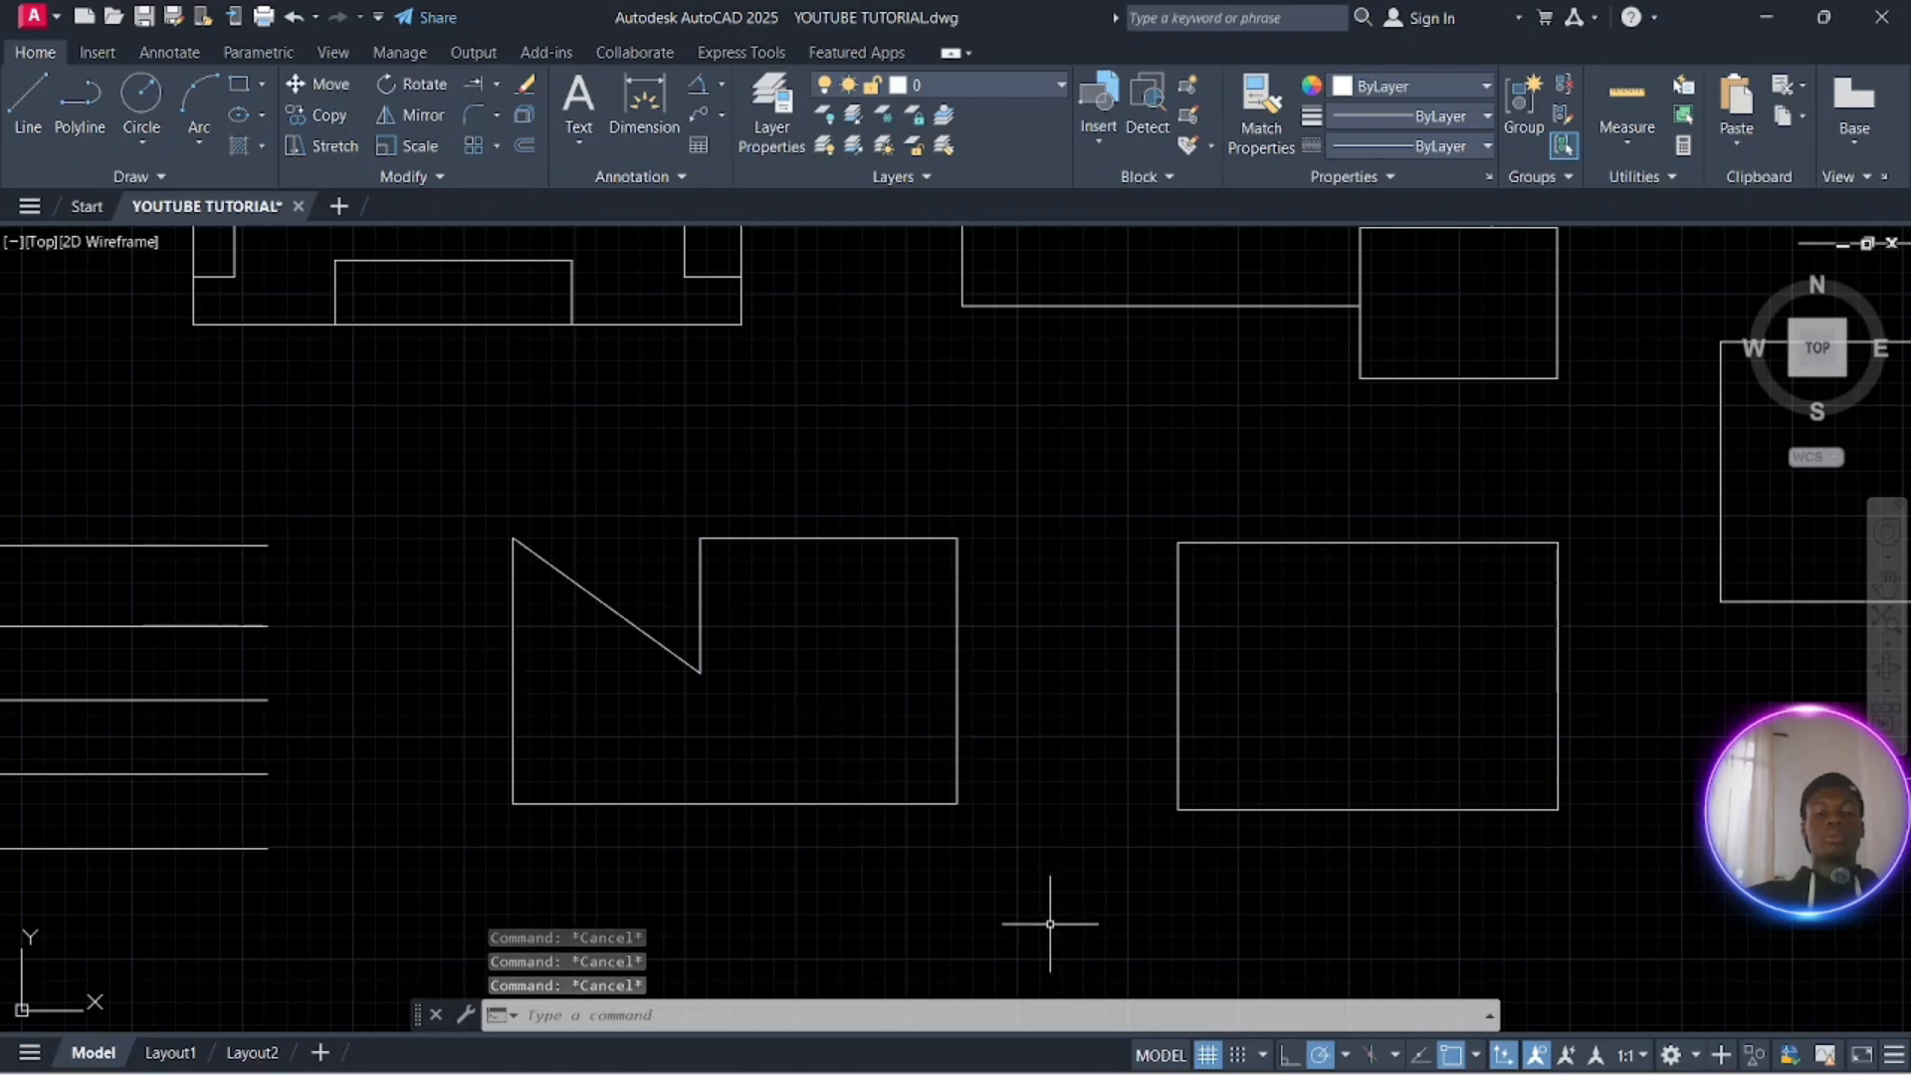
type("X")
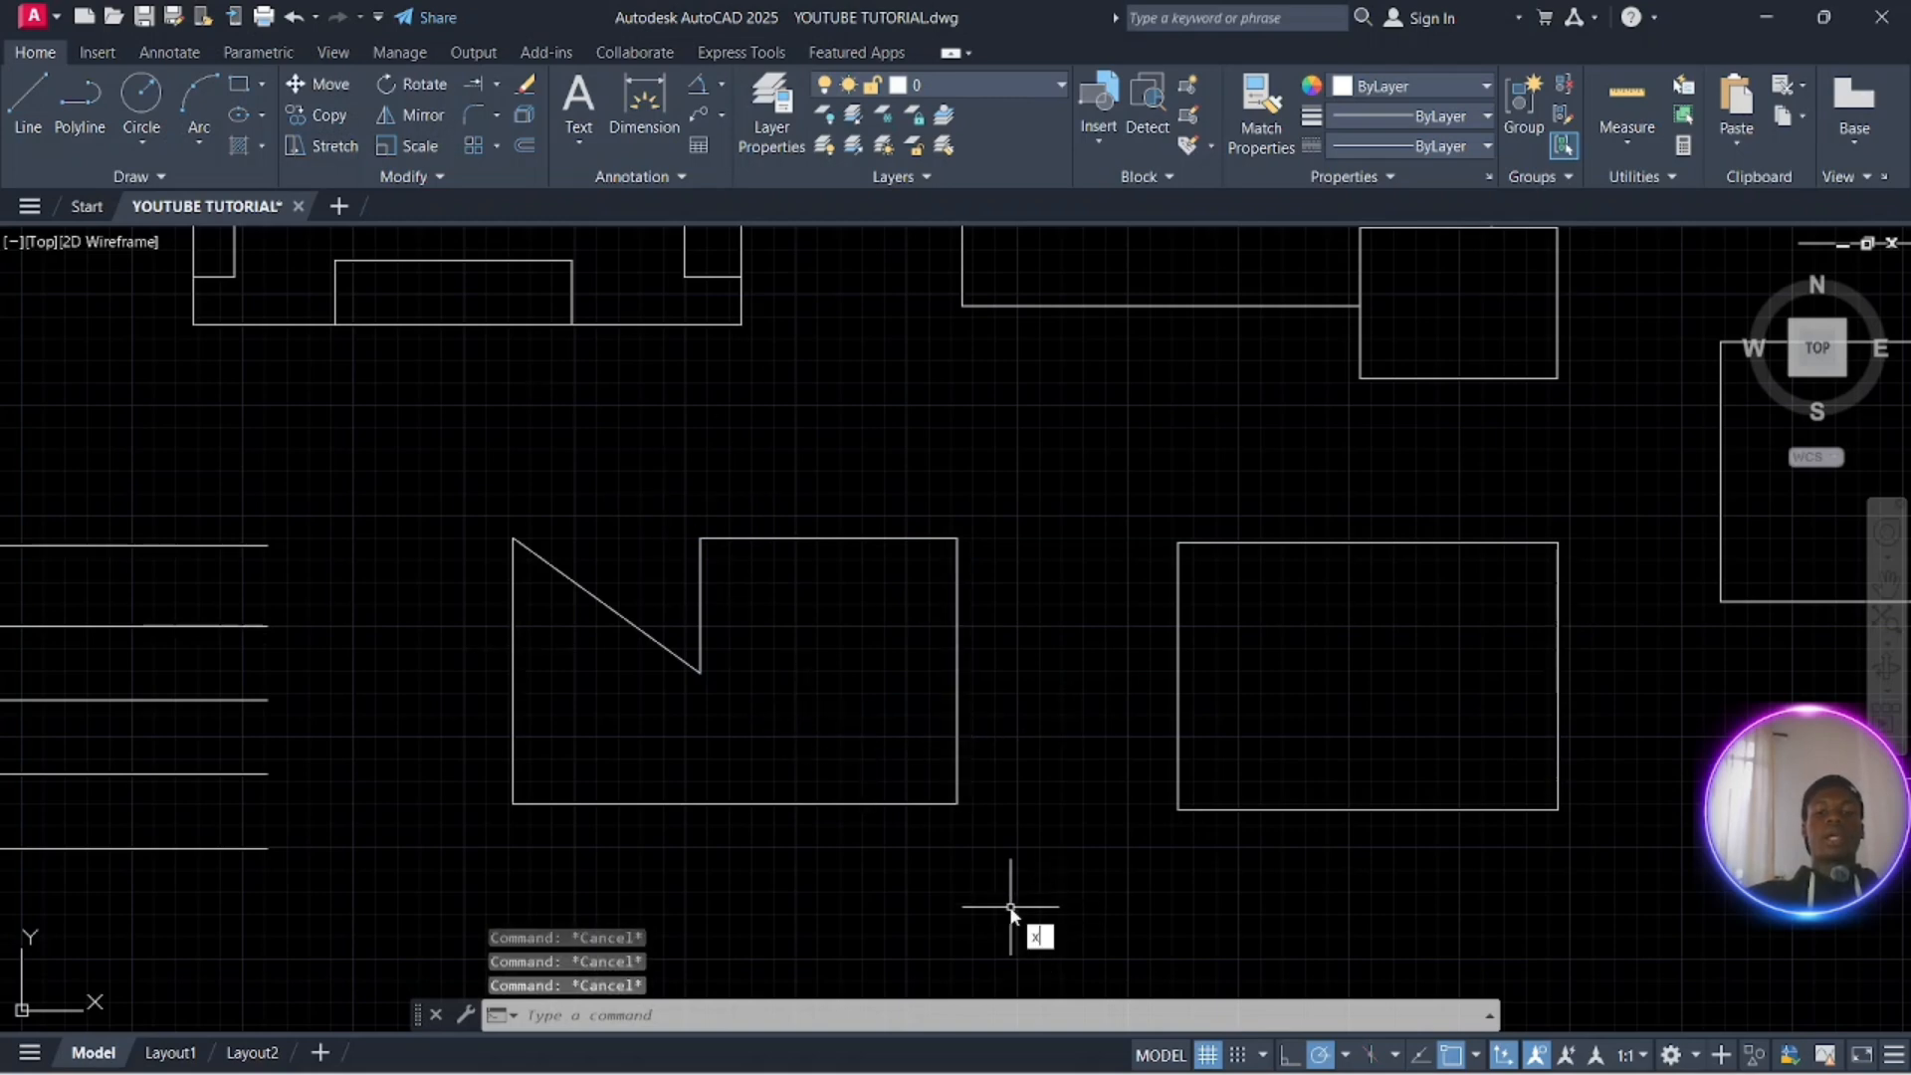
left_click(1128, 774)
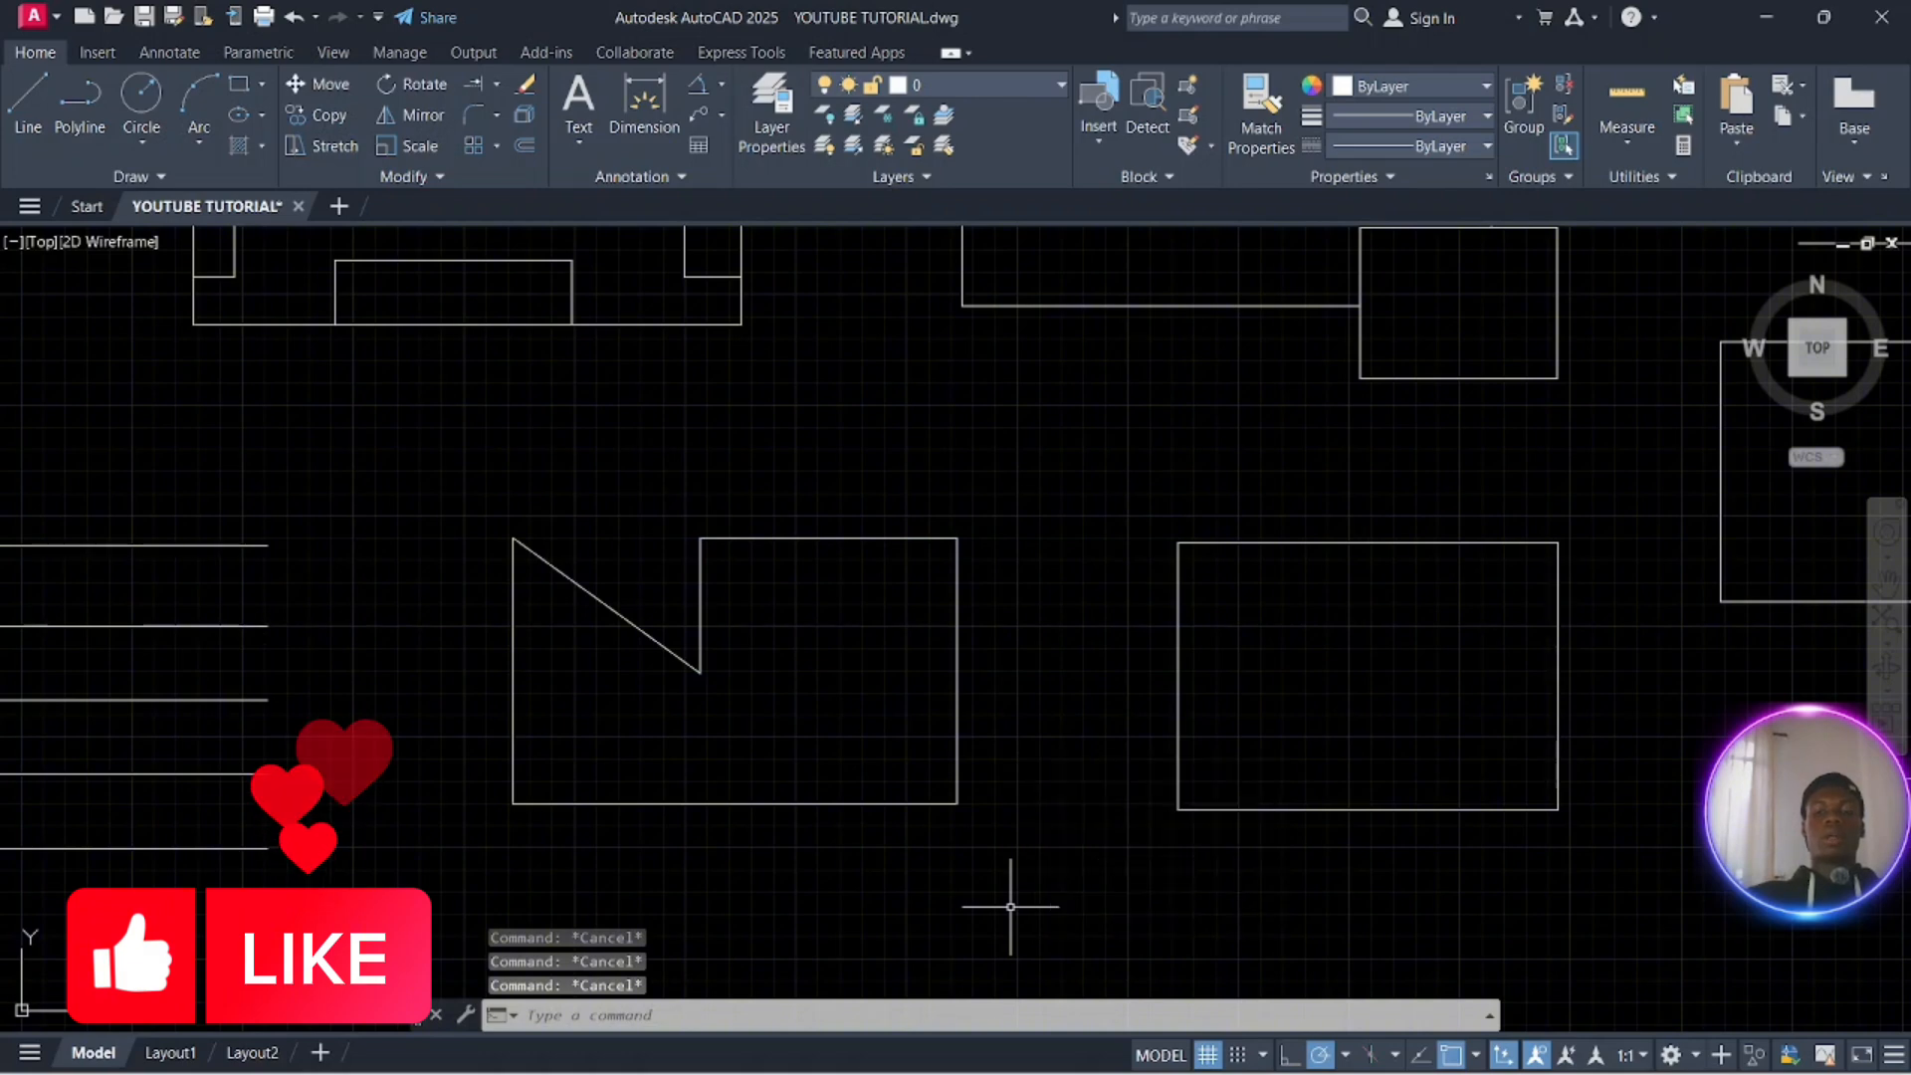
key("Escape")
key("Escape")
key("Escape")
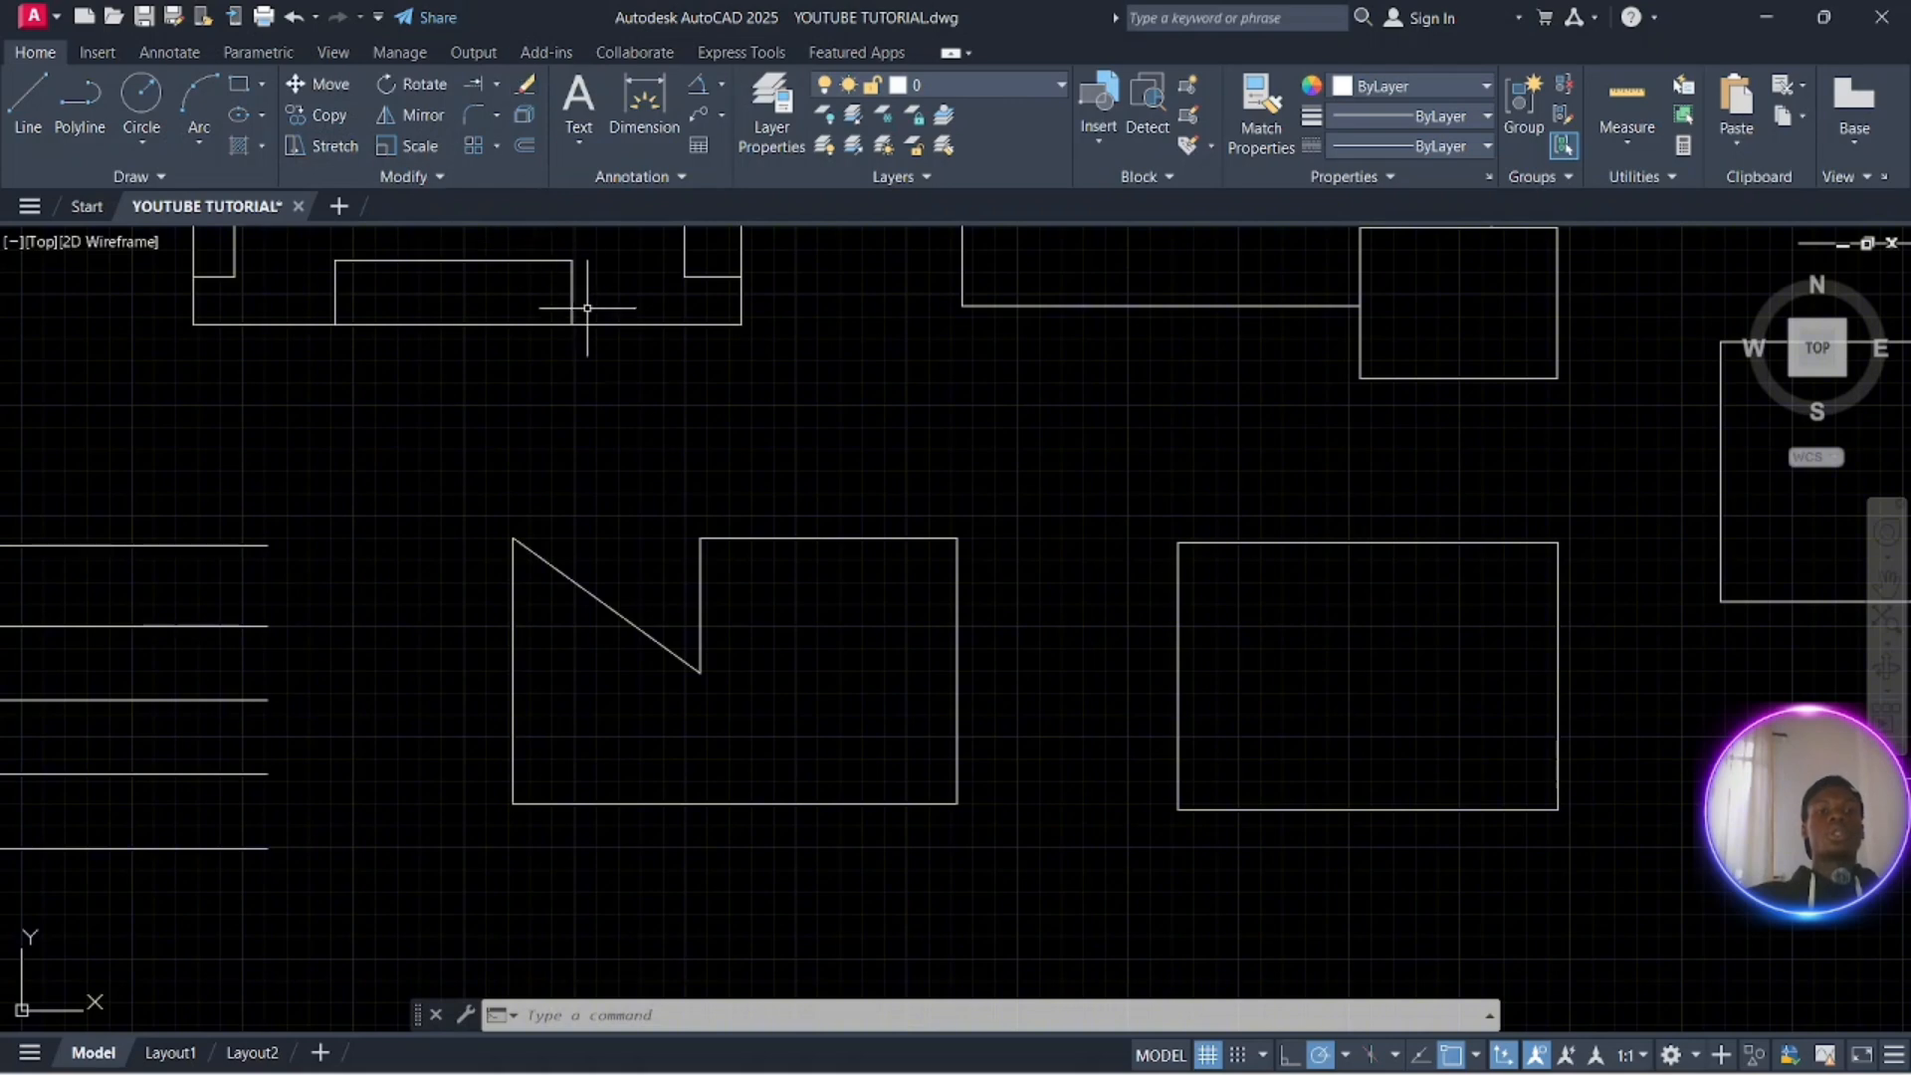
Erase the exploded shape's upper horizontal edge and its right vertical edge together
left_click(525, 88)
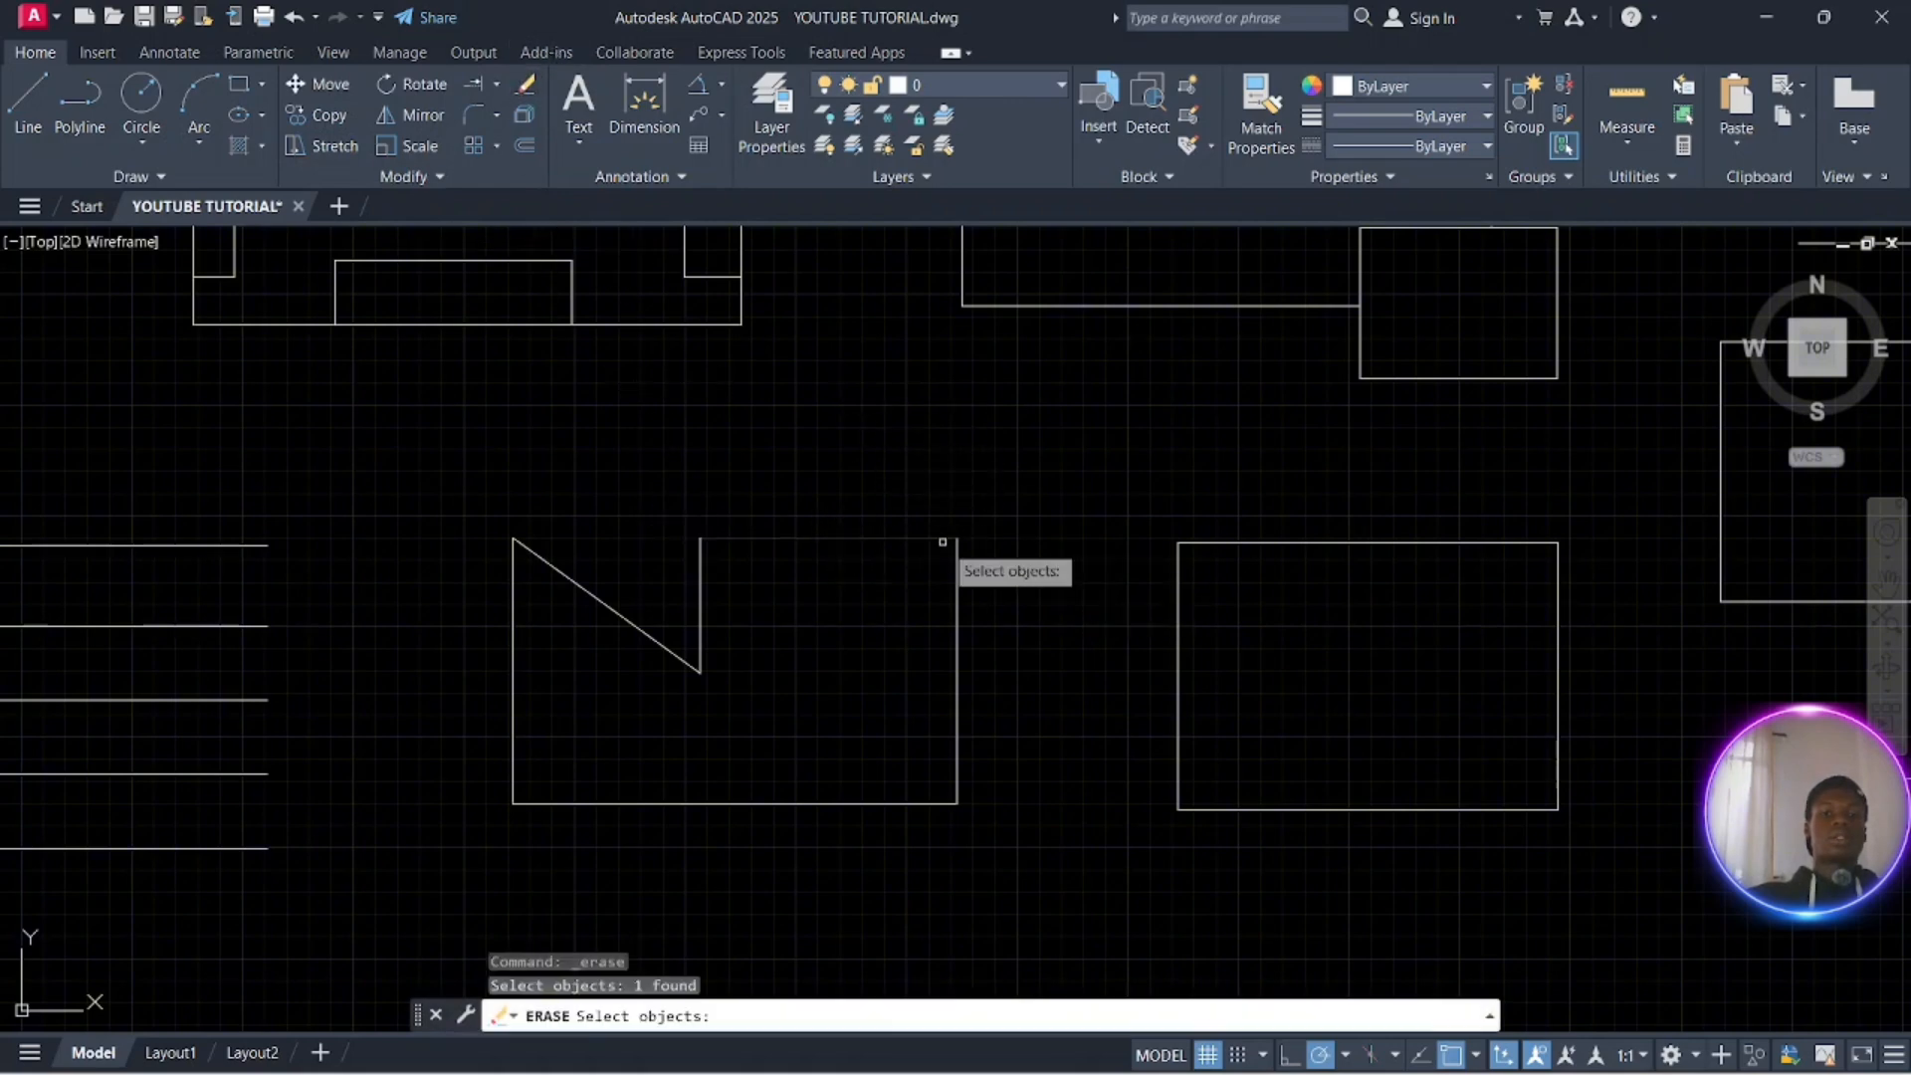
left_click(959, 561)
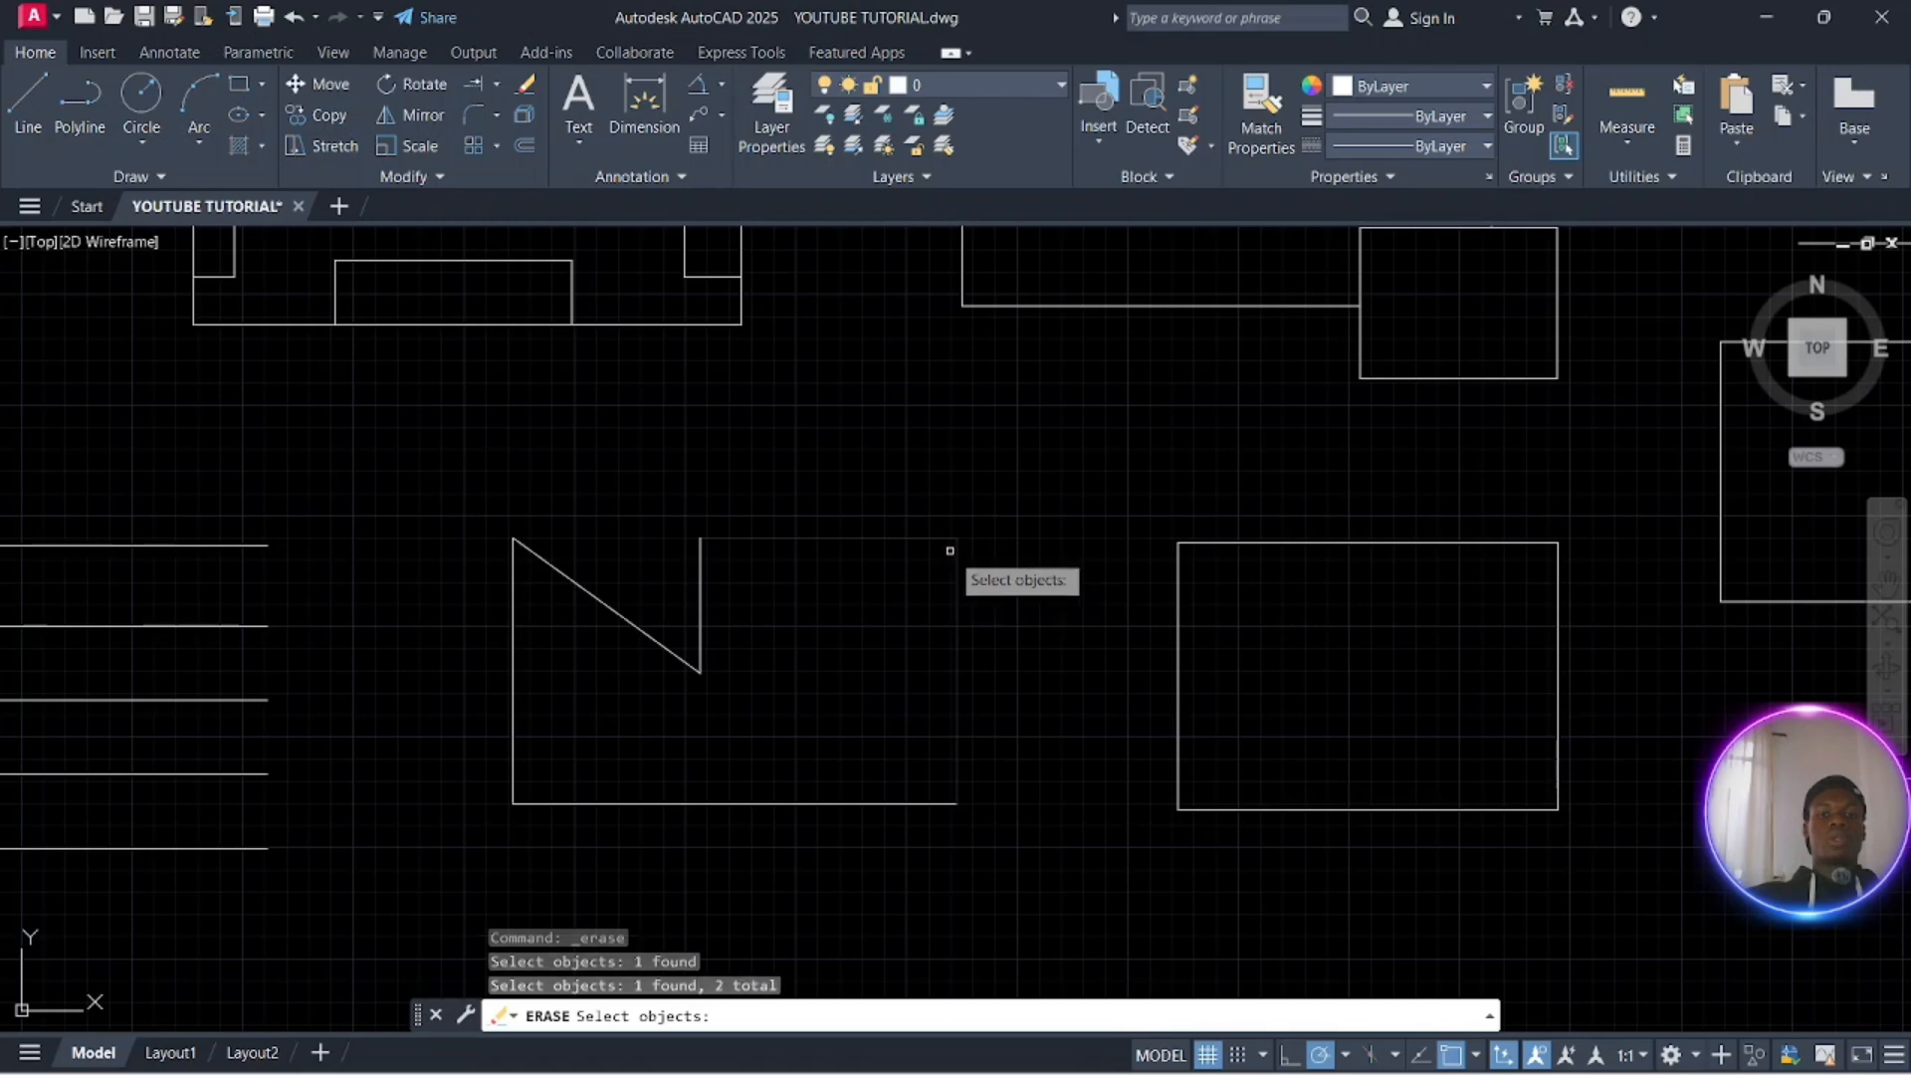
key("Return")
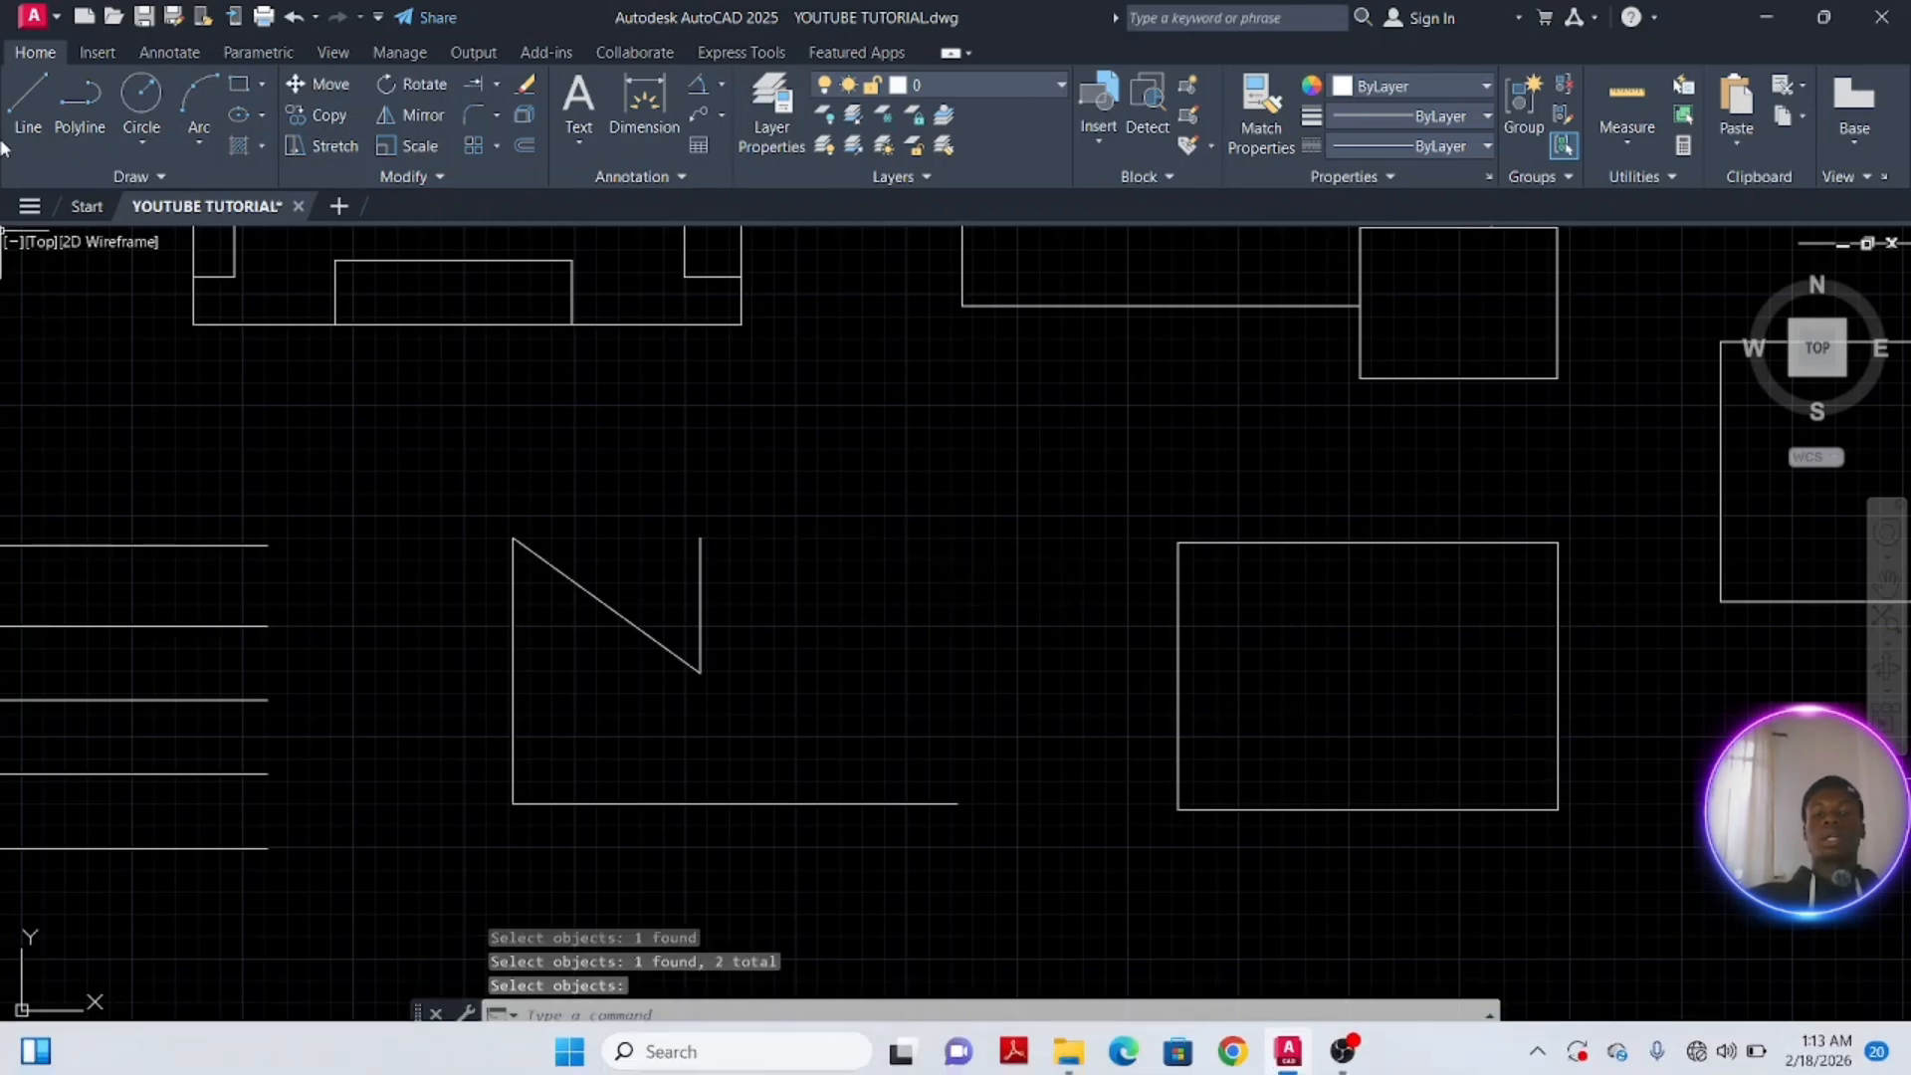
key("Escape")
key("Escape")
key("Escape")
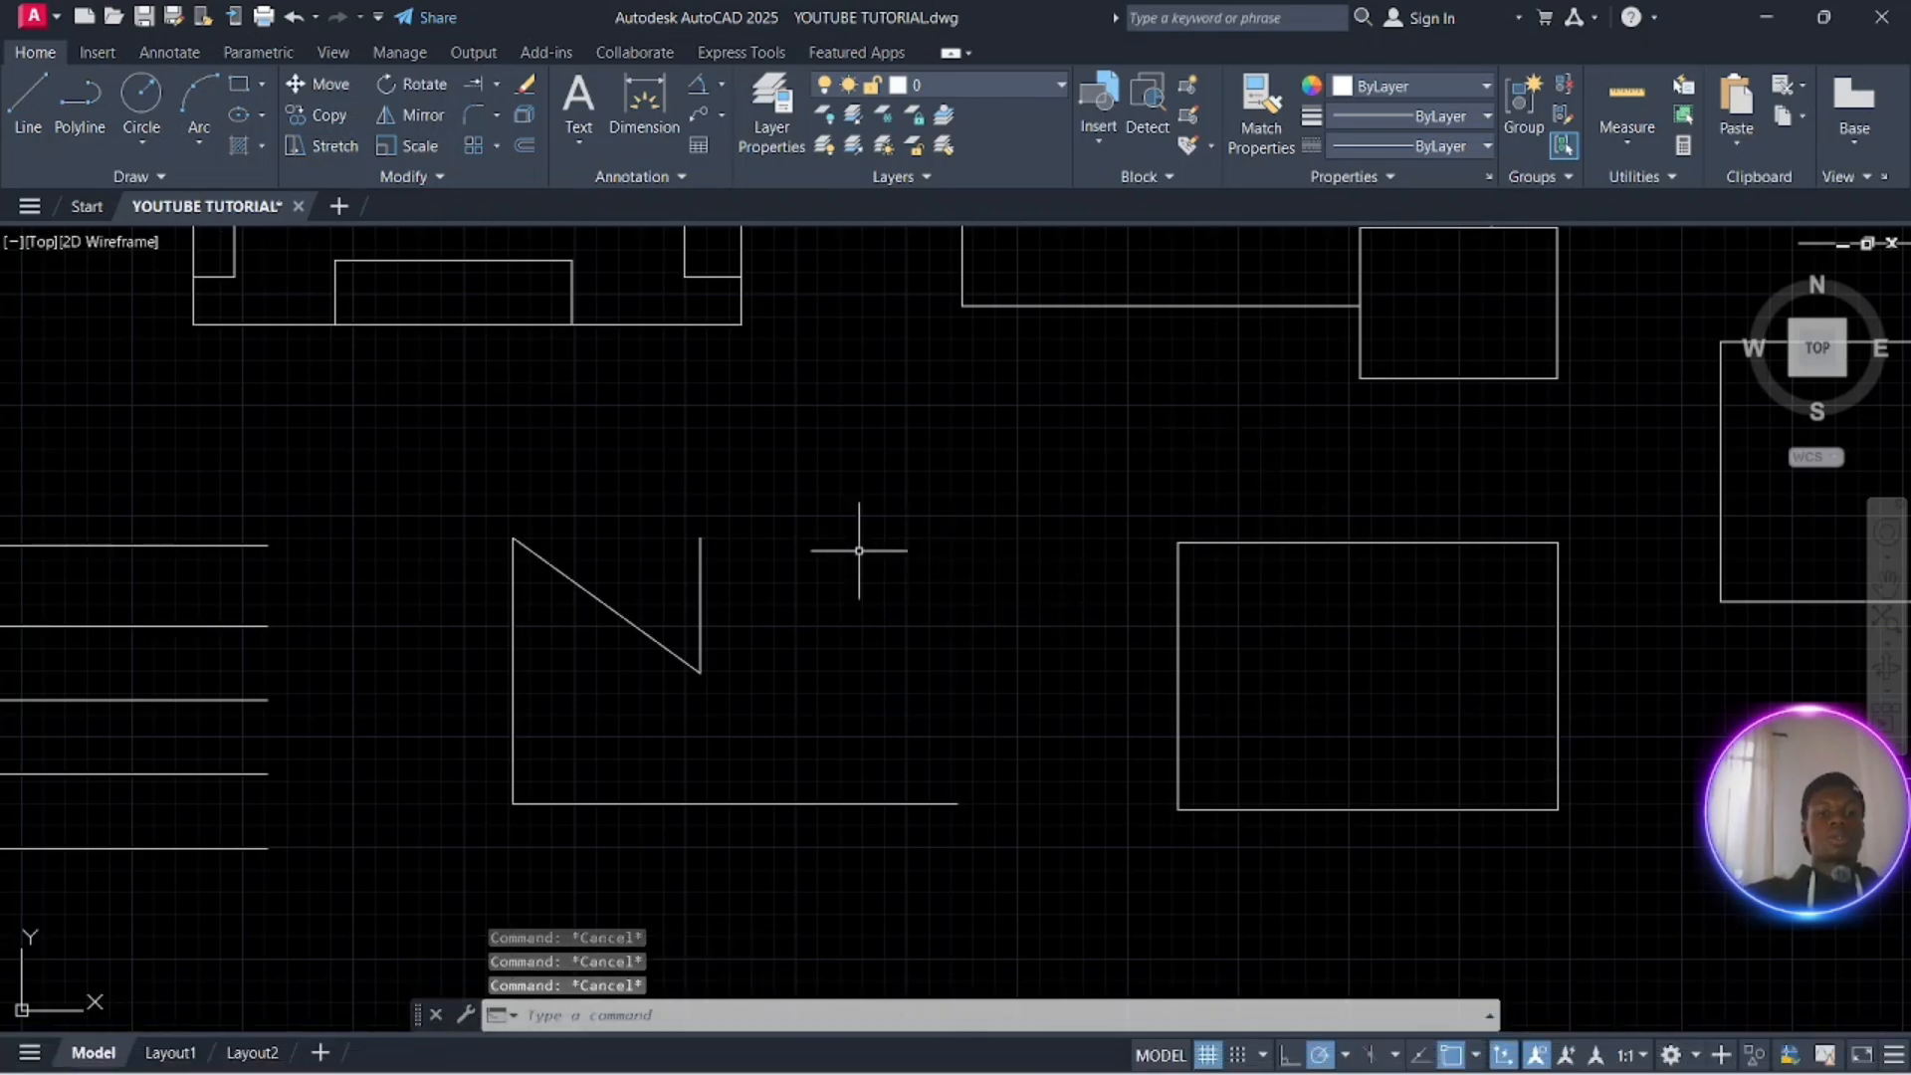
Erase the short vertical line of the notch
left_click(764, 603)
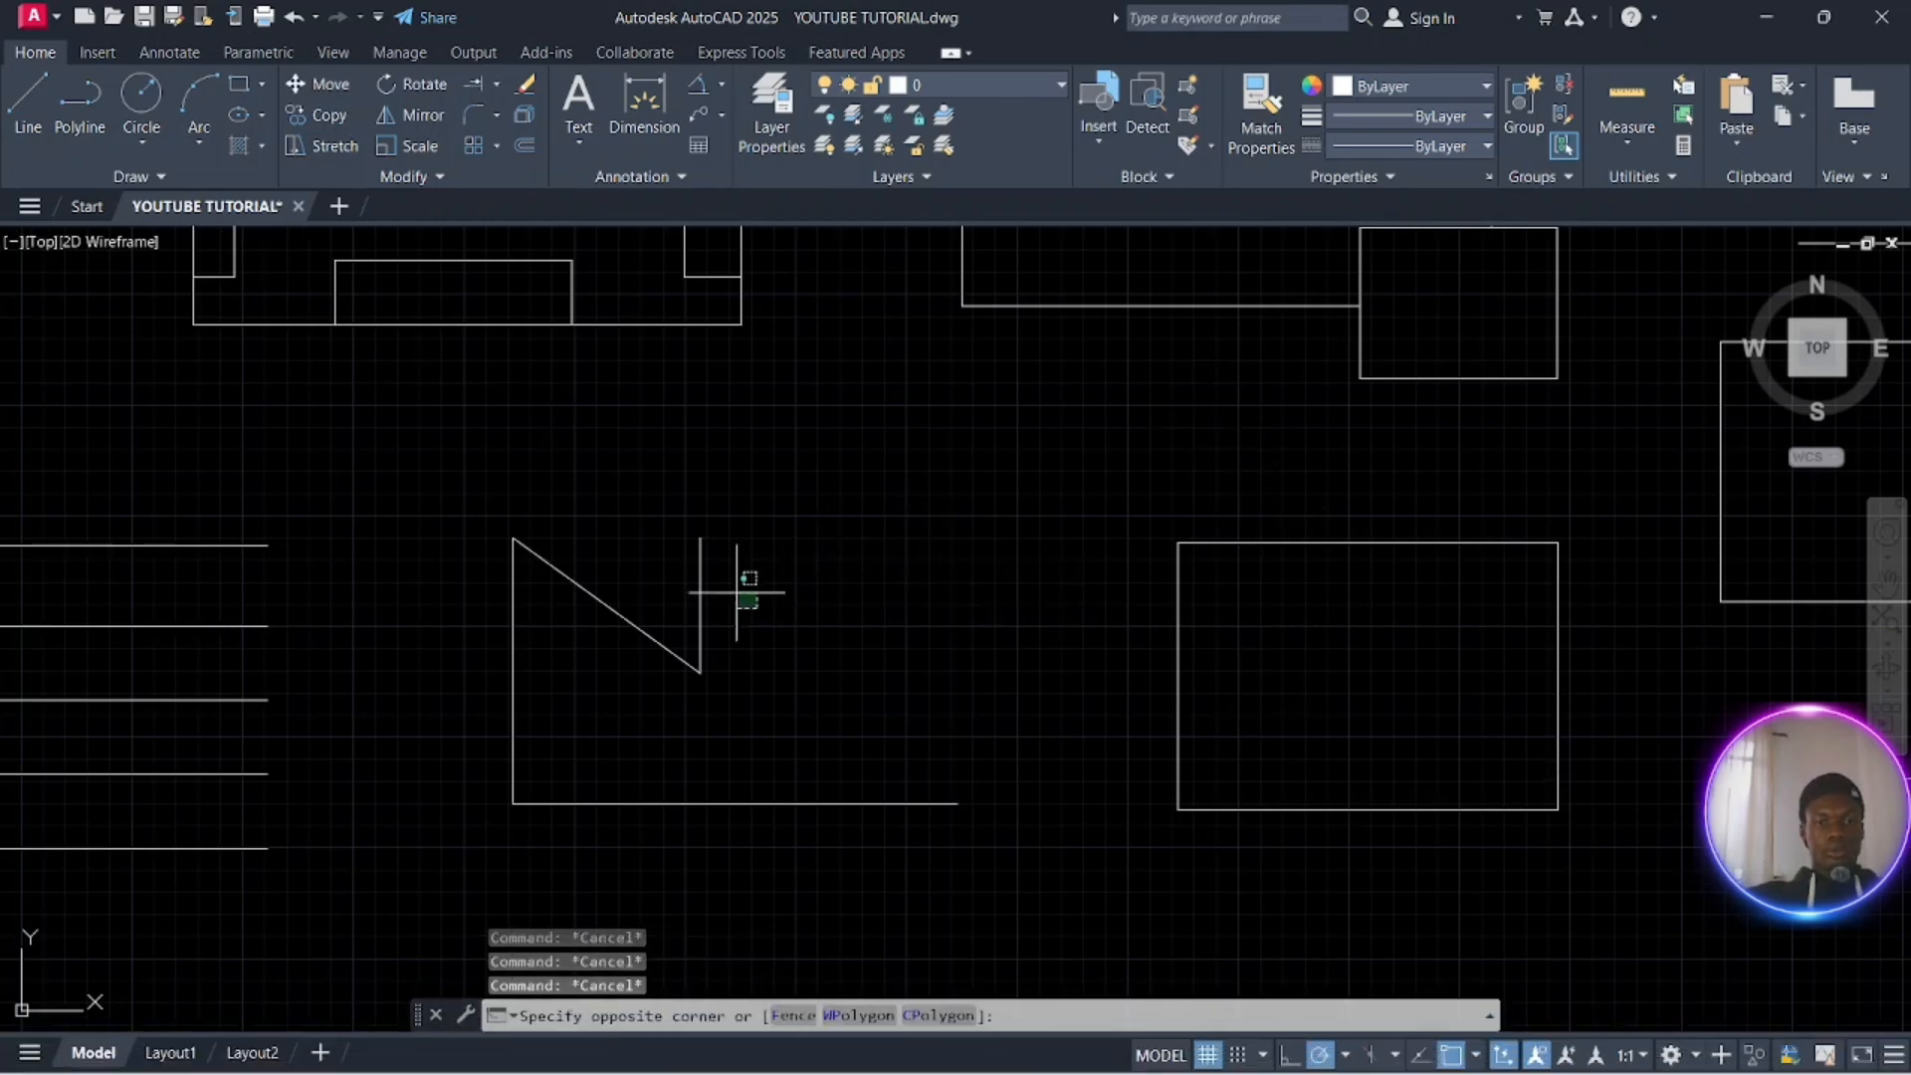
left_click(642, 520)
left_click(525, 83)
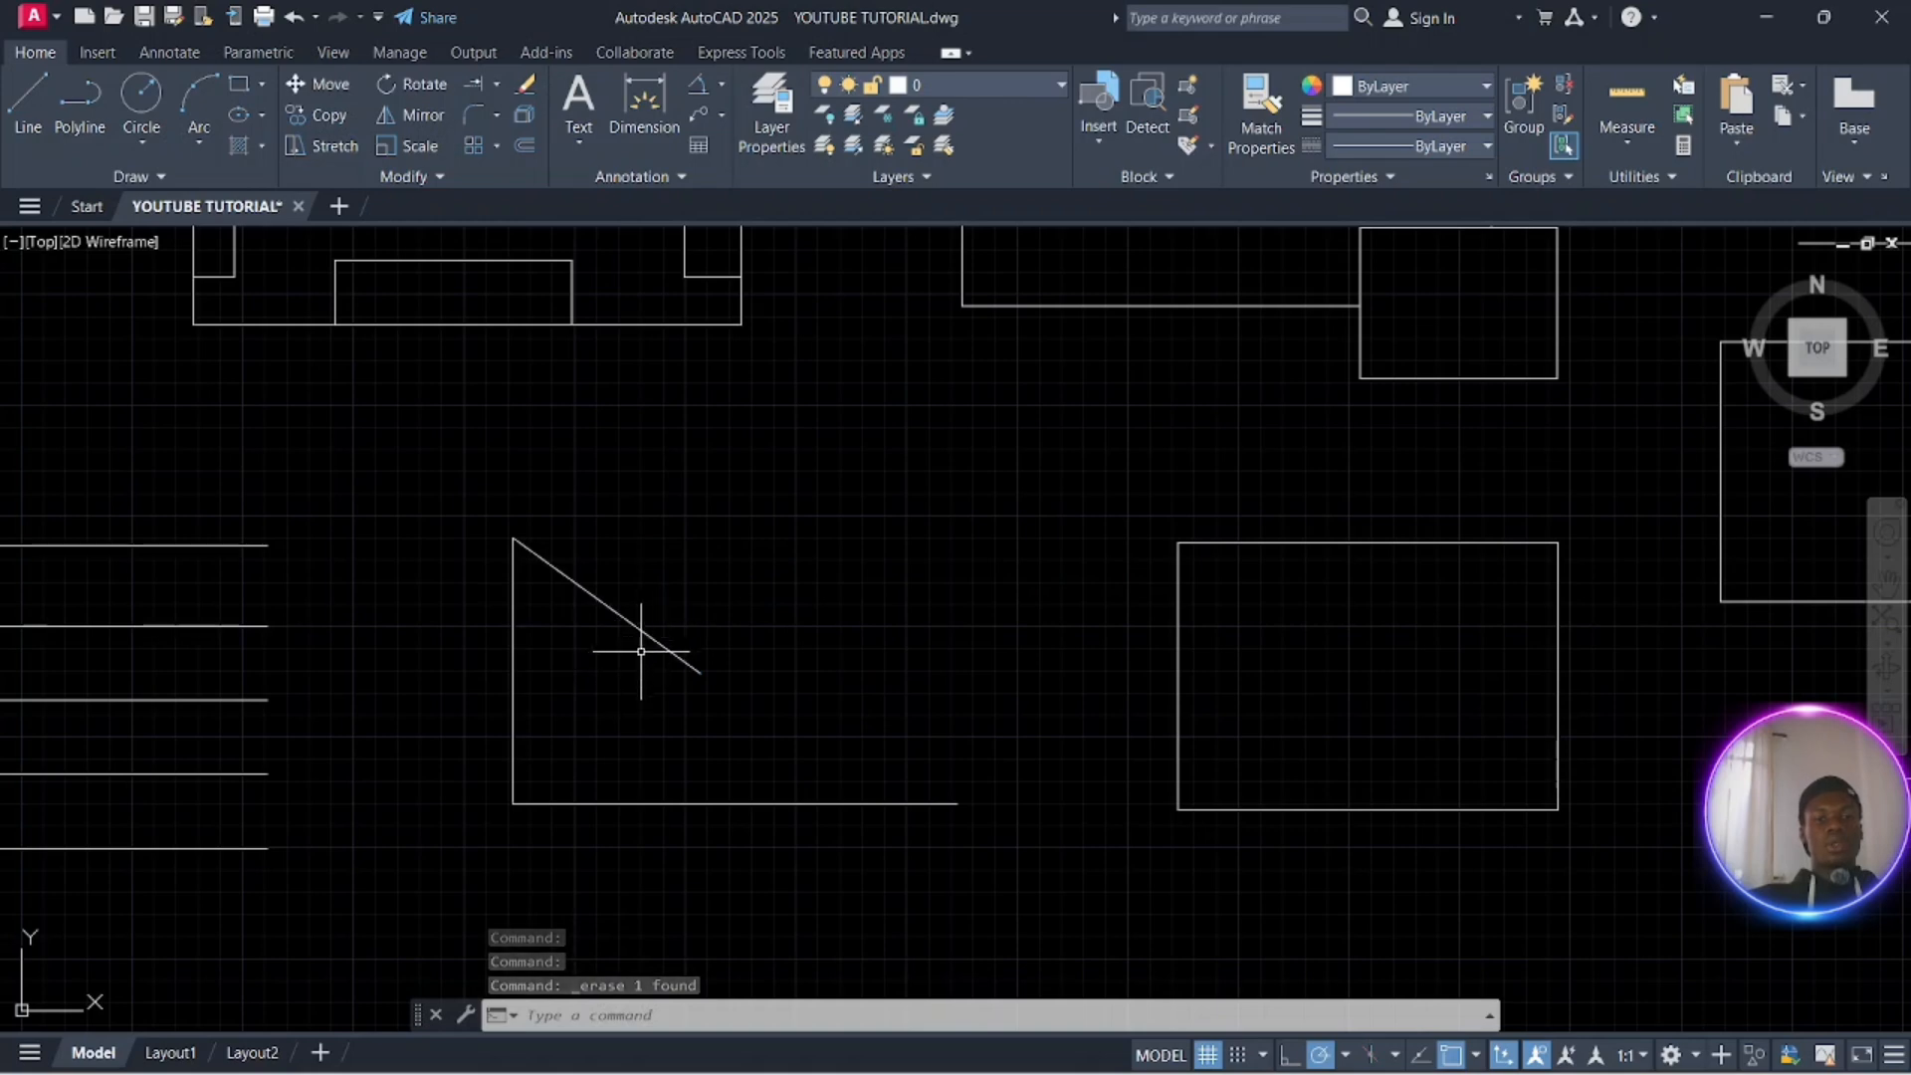
Erase the diagonal line of the notch
left_click(630, 658)
left_click(583, 546)
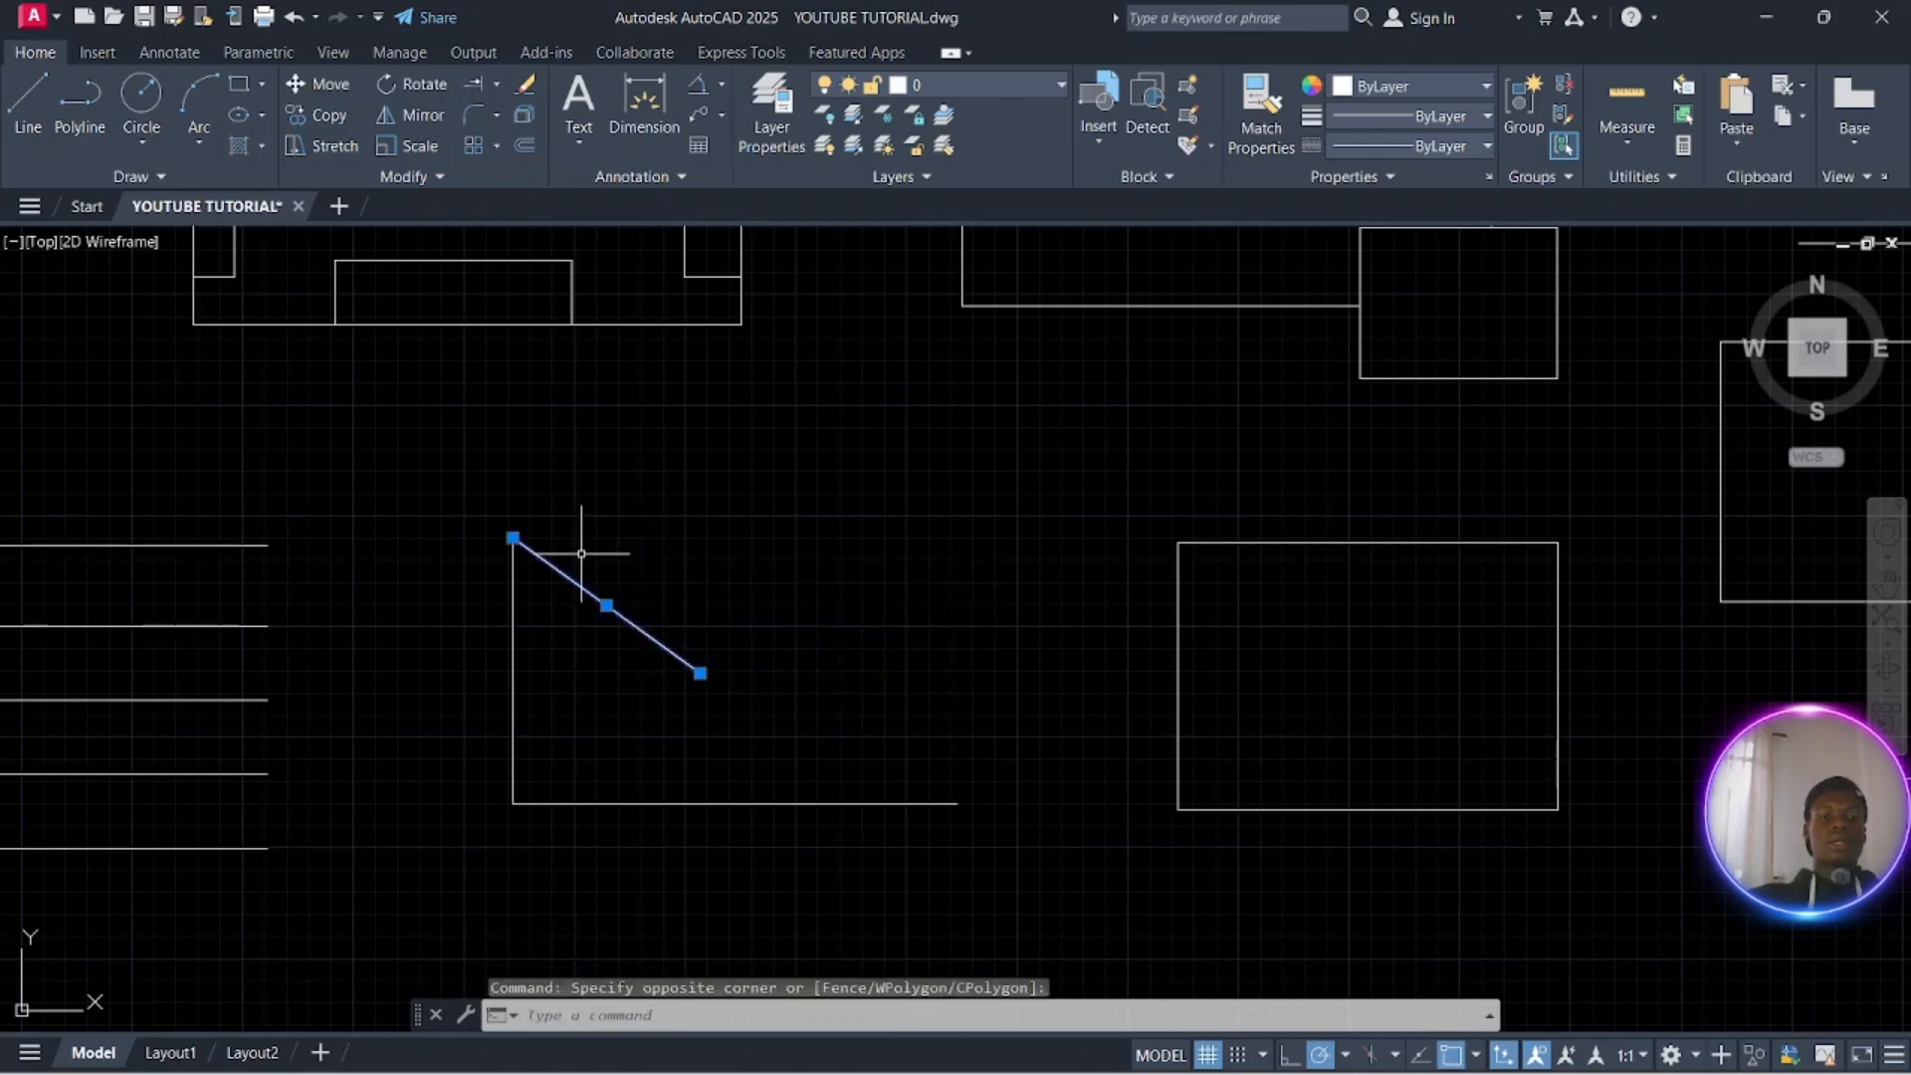
right_click(580, 548)
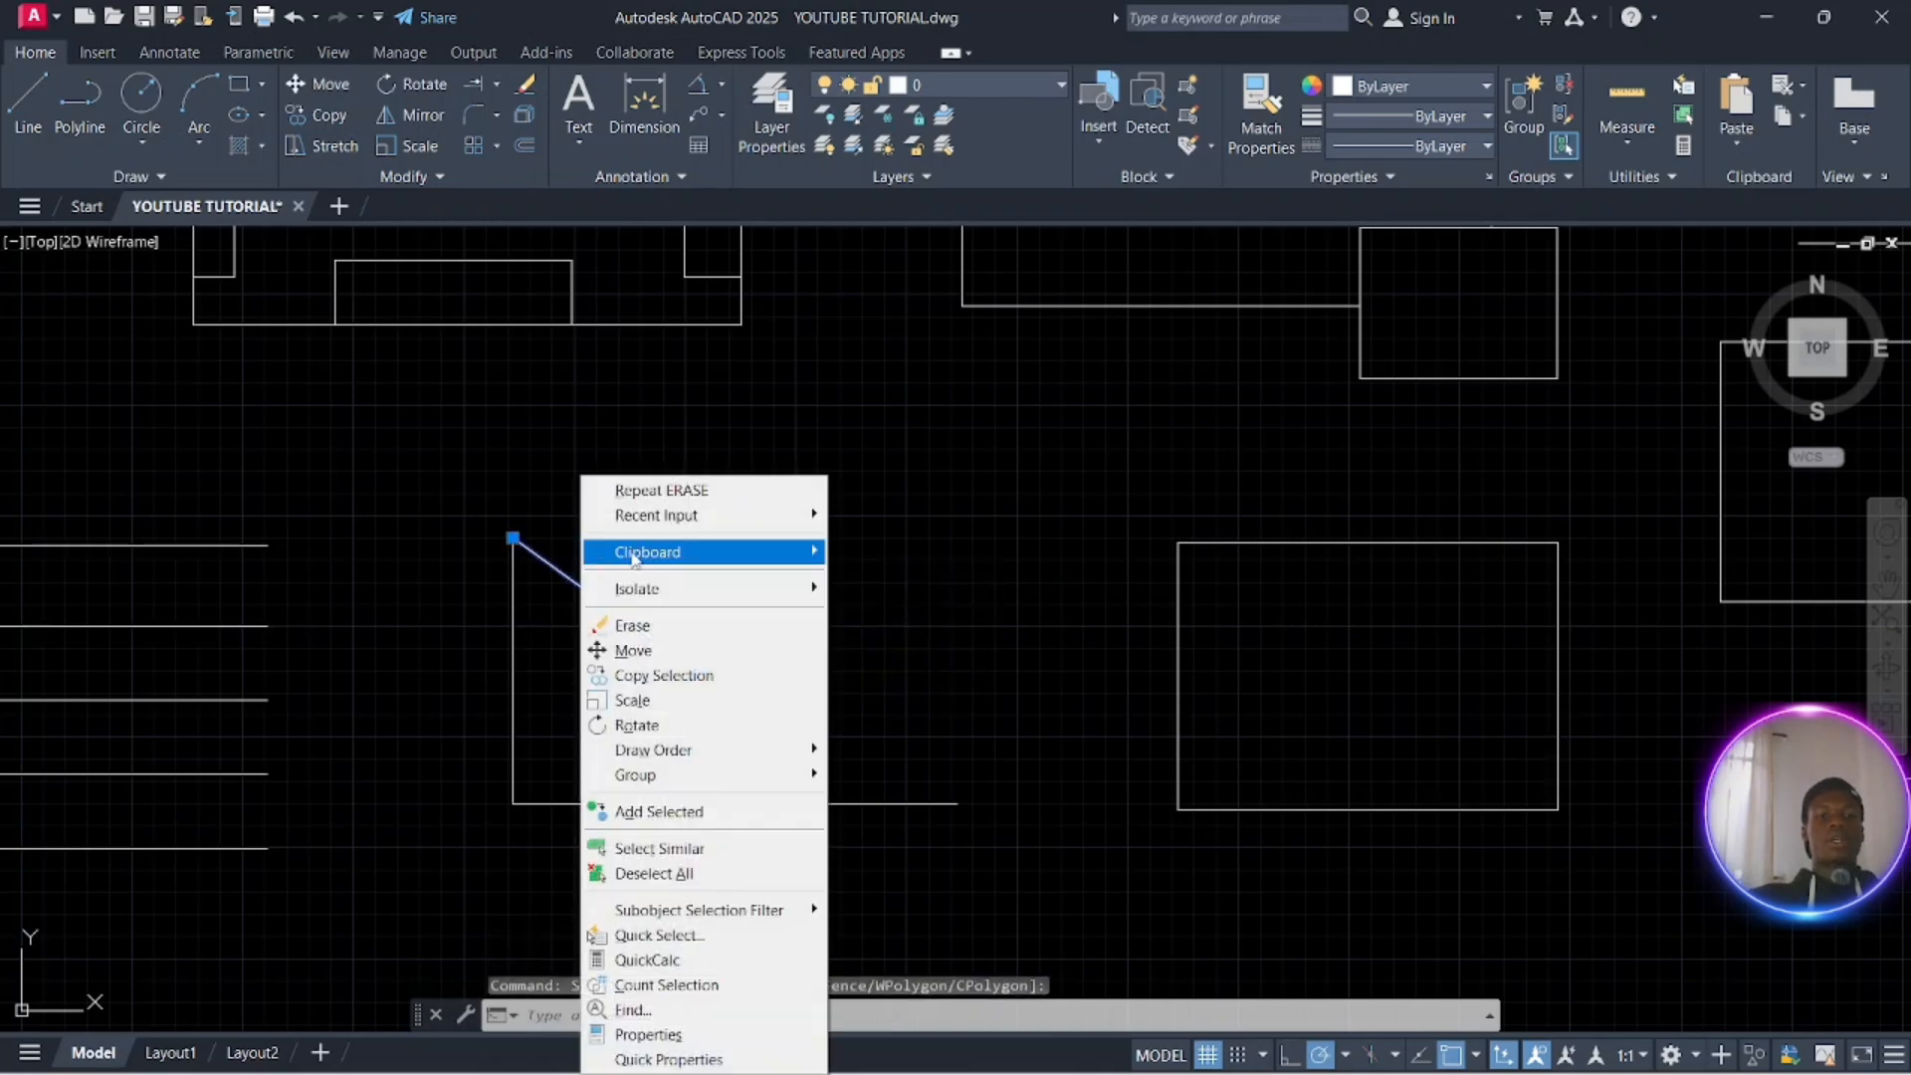
left_click(686, 625)
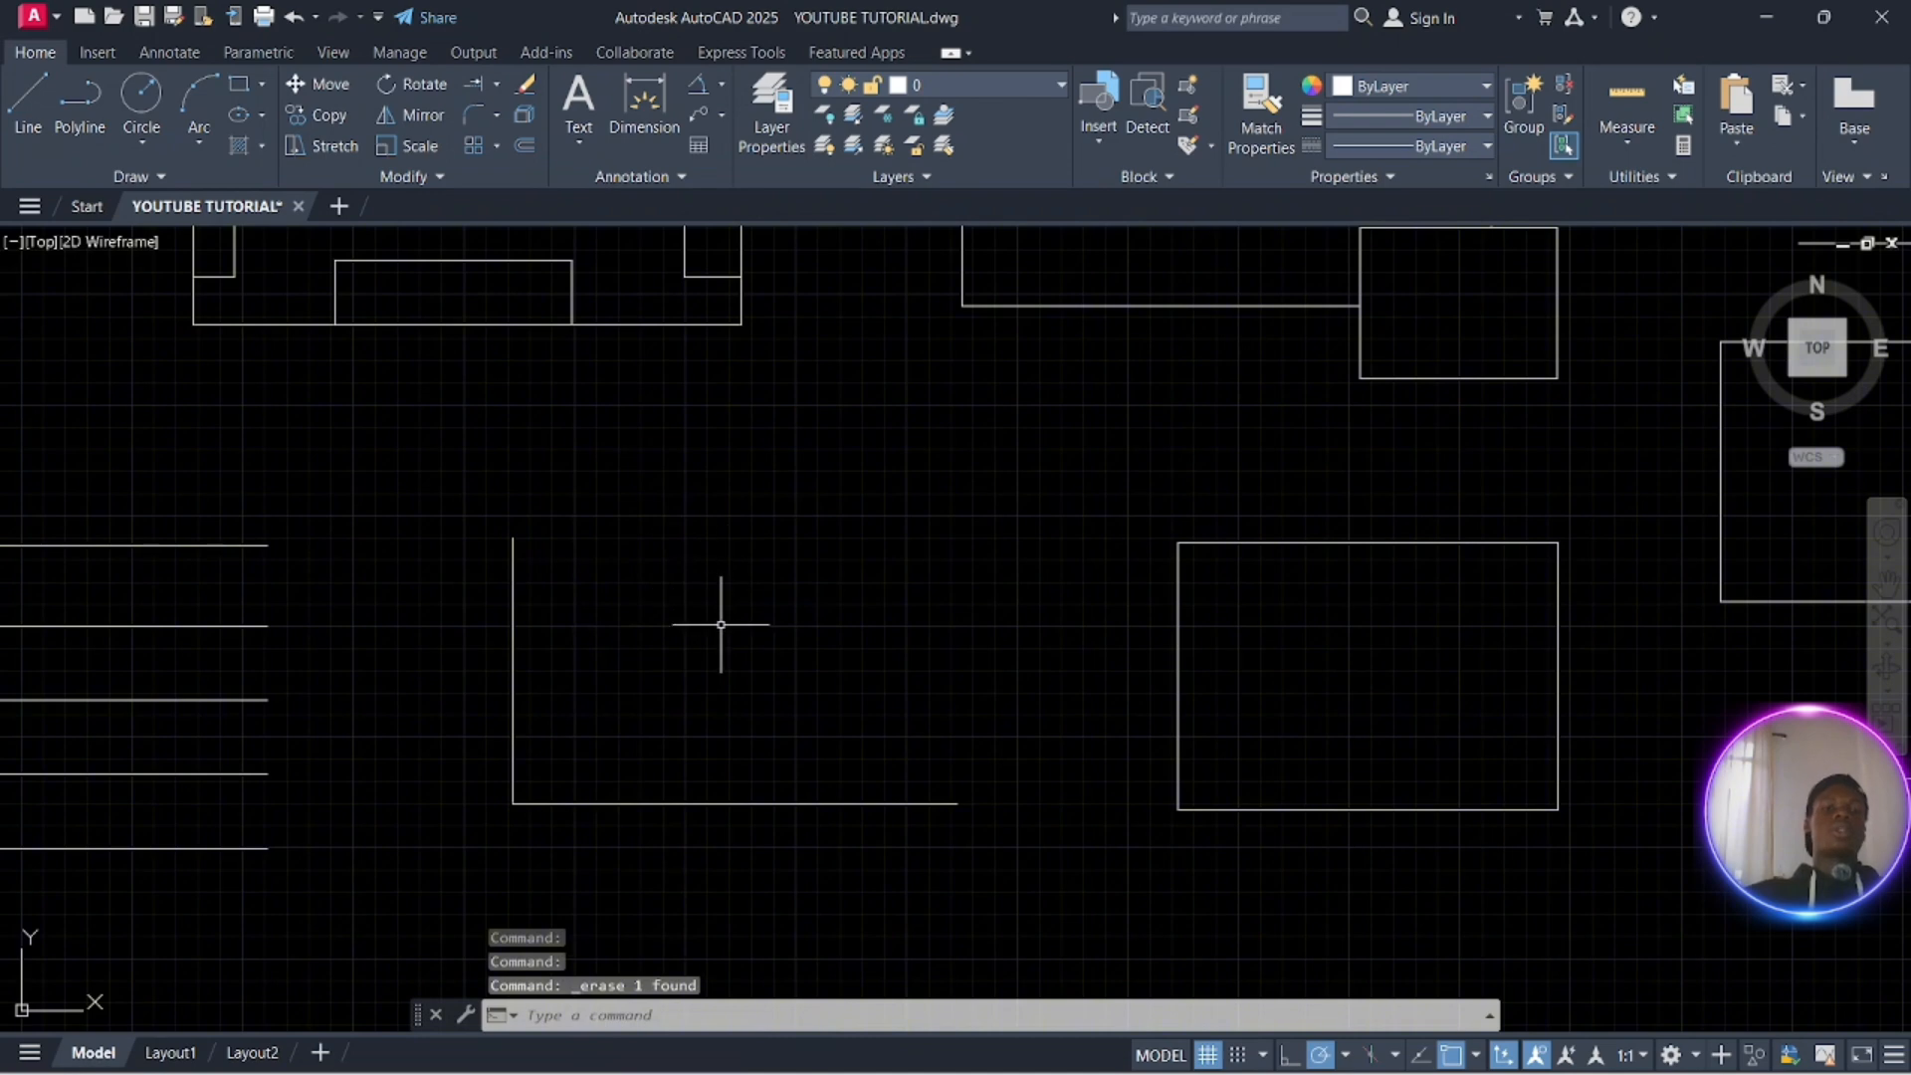
scroll(730, 608, "down", 3)
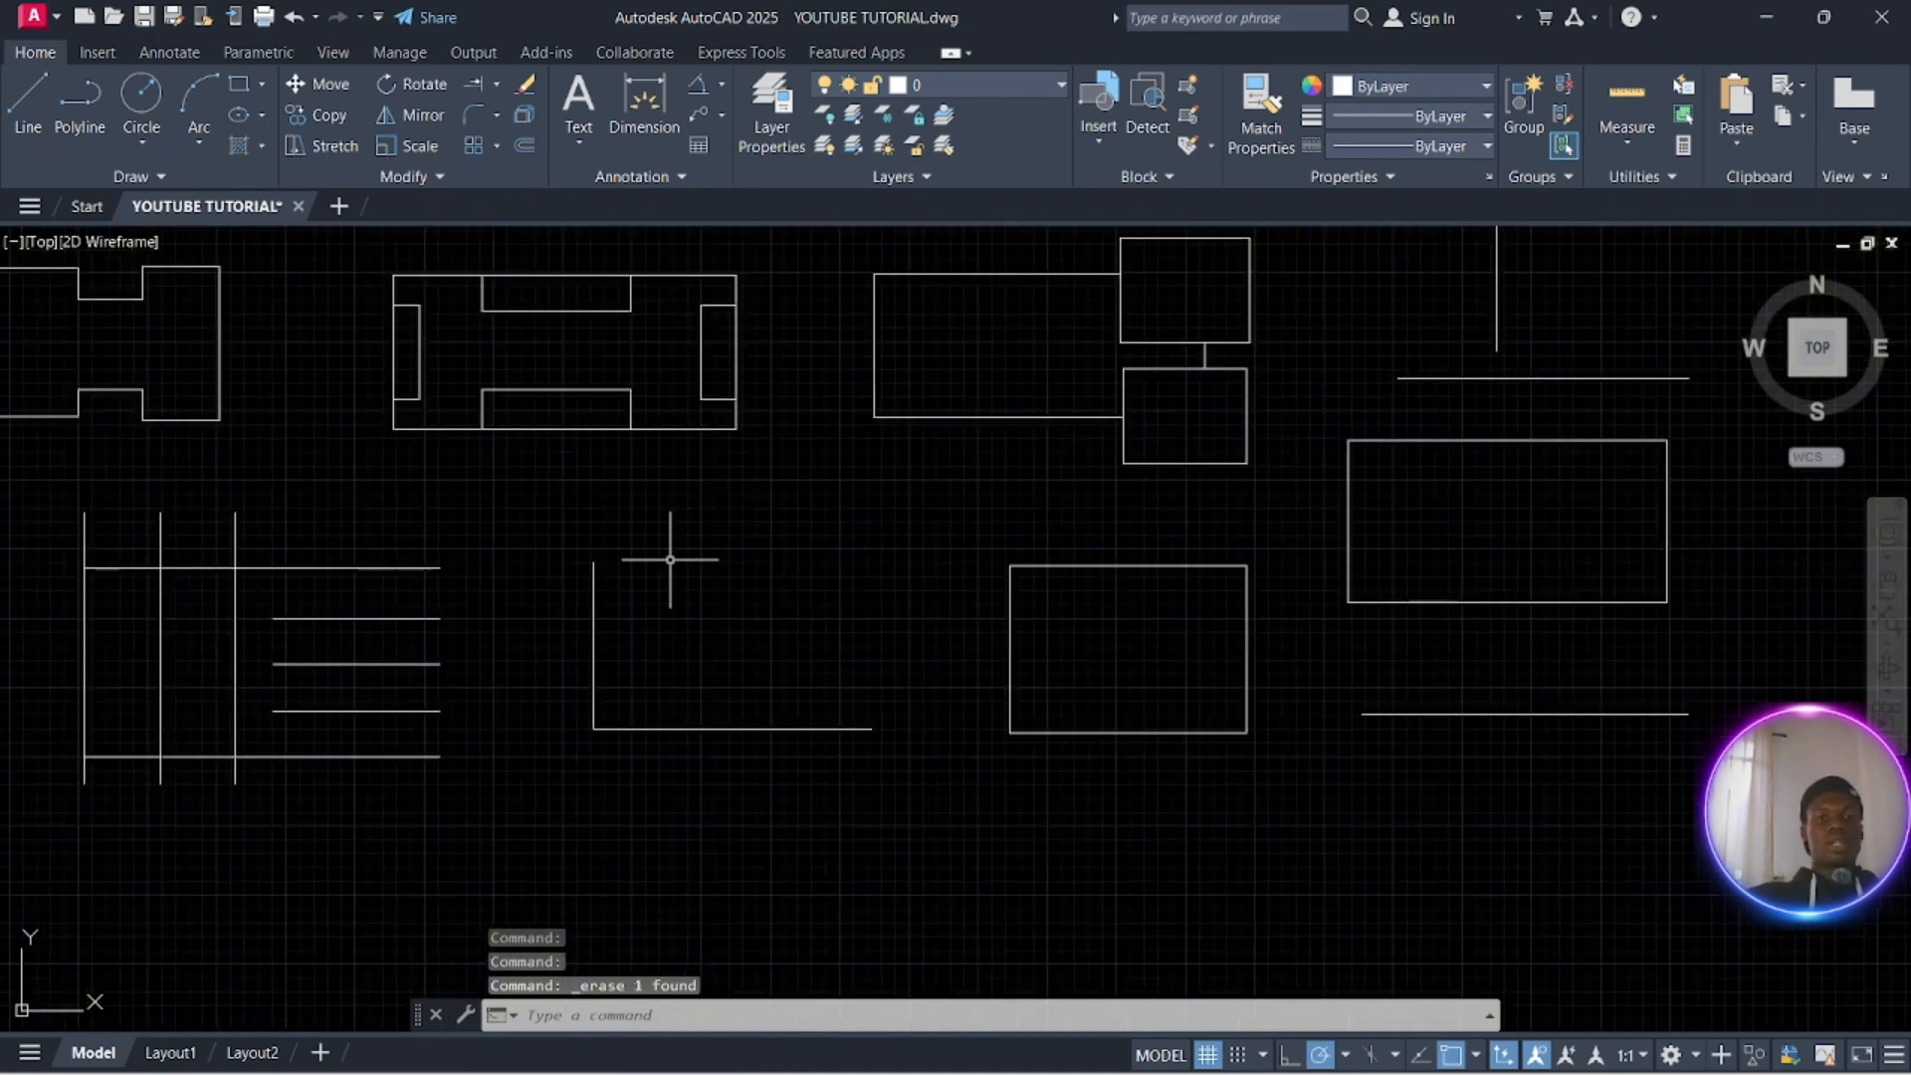
middle_click_drag(670, 555, 515, 529)
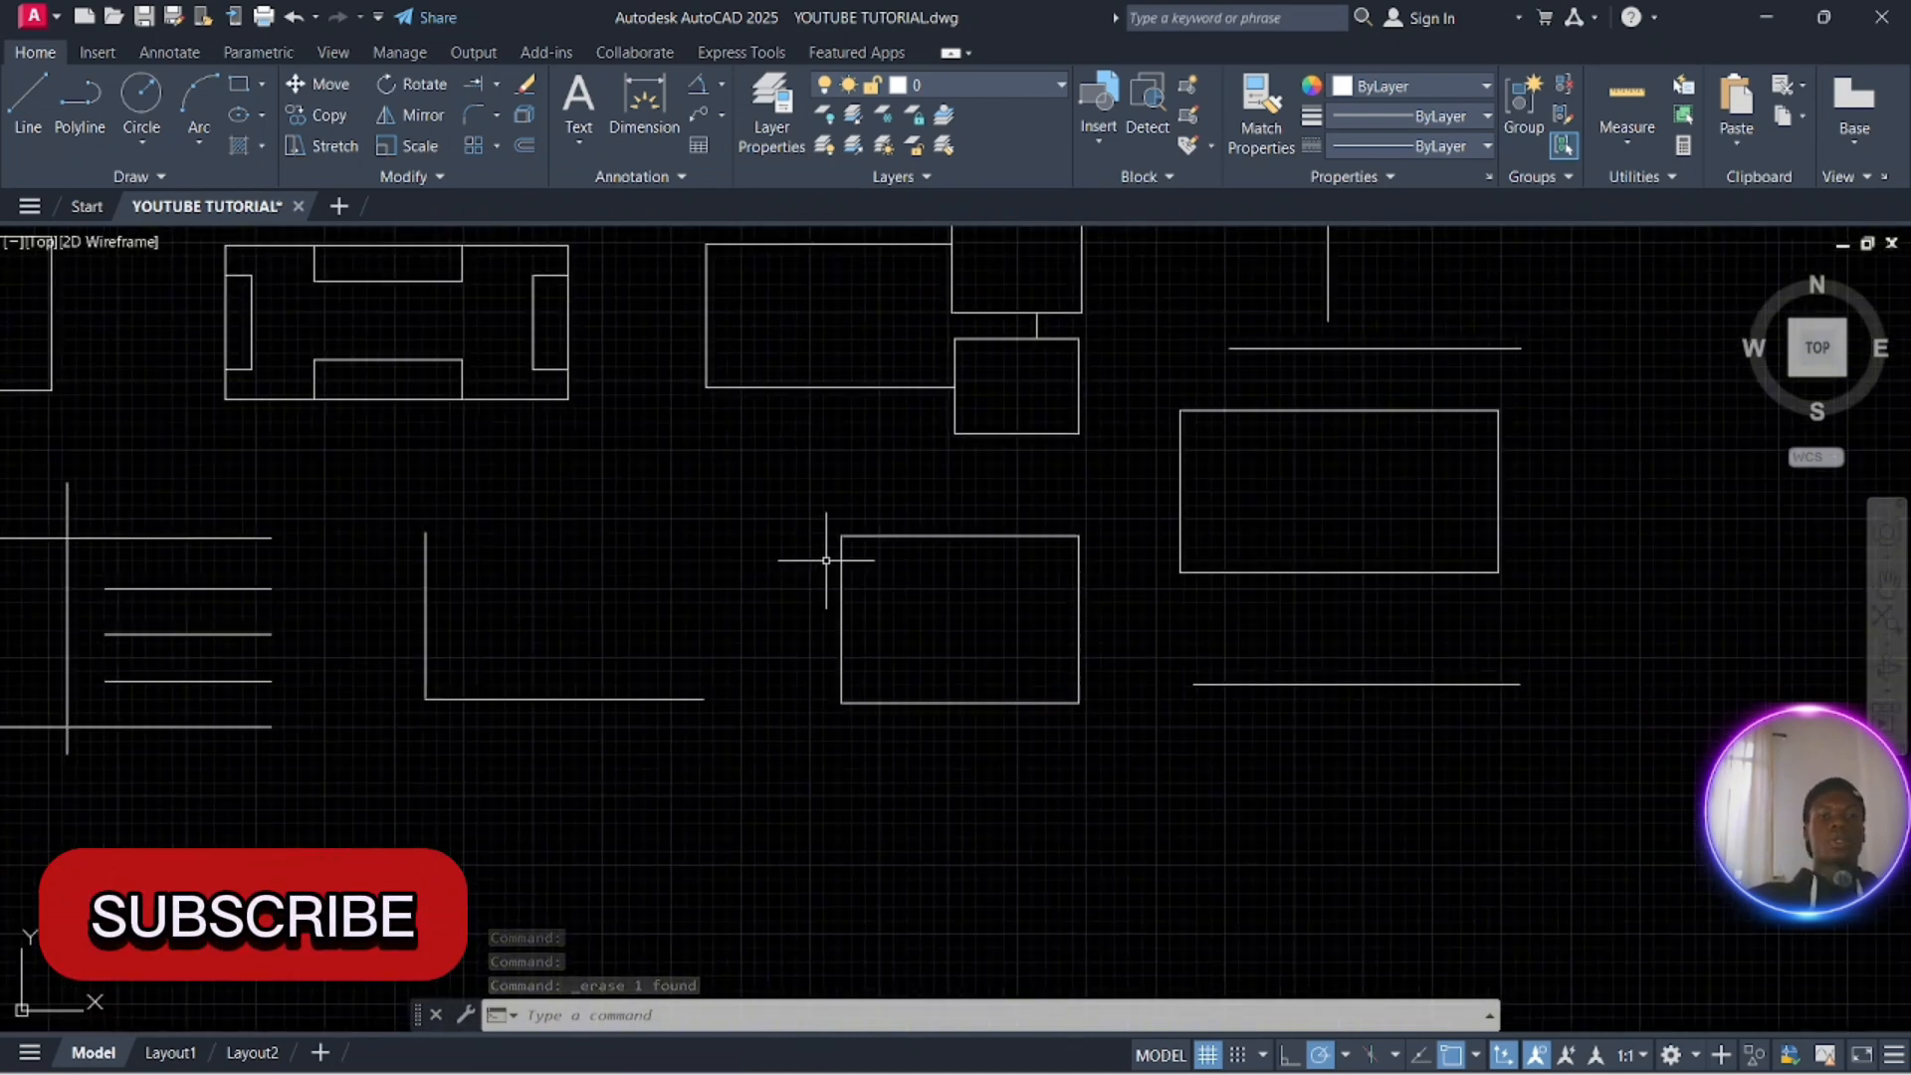
middle_click_drag(730, 595, 606, 602)
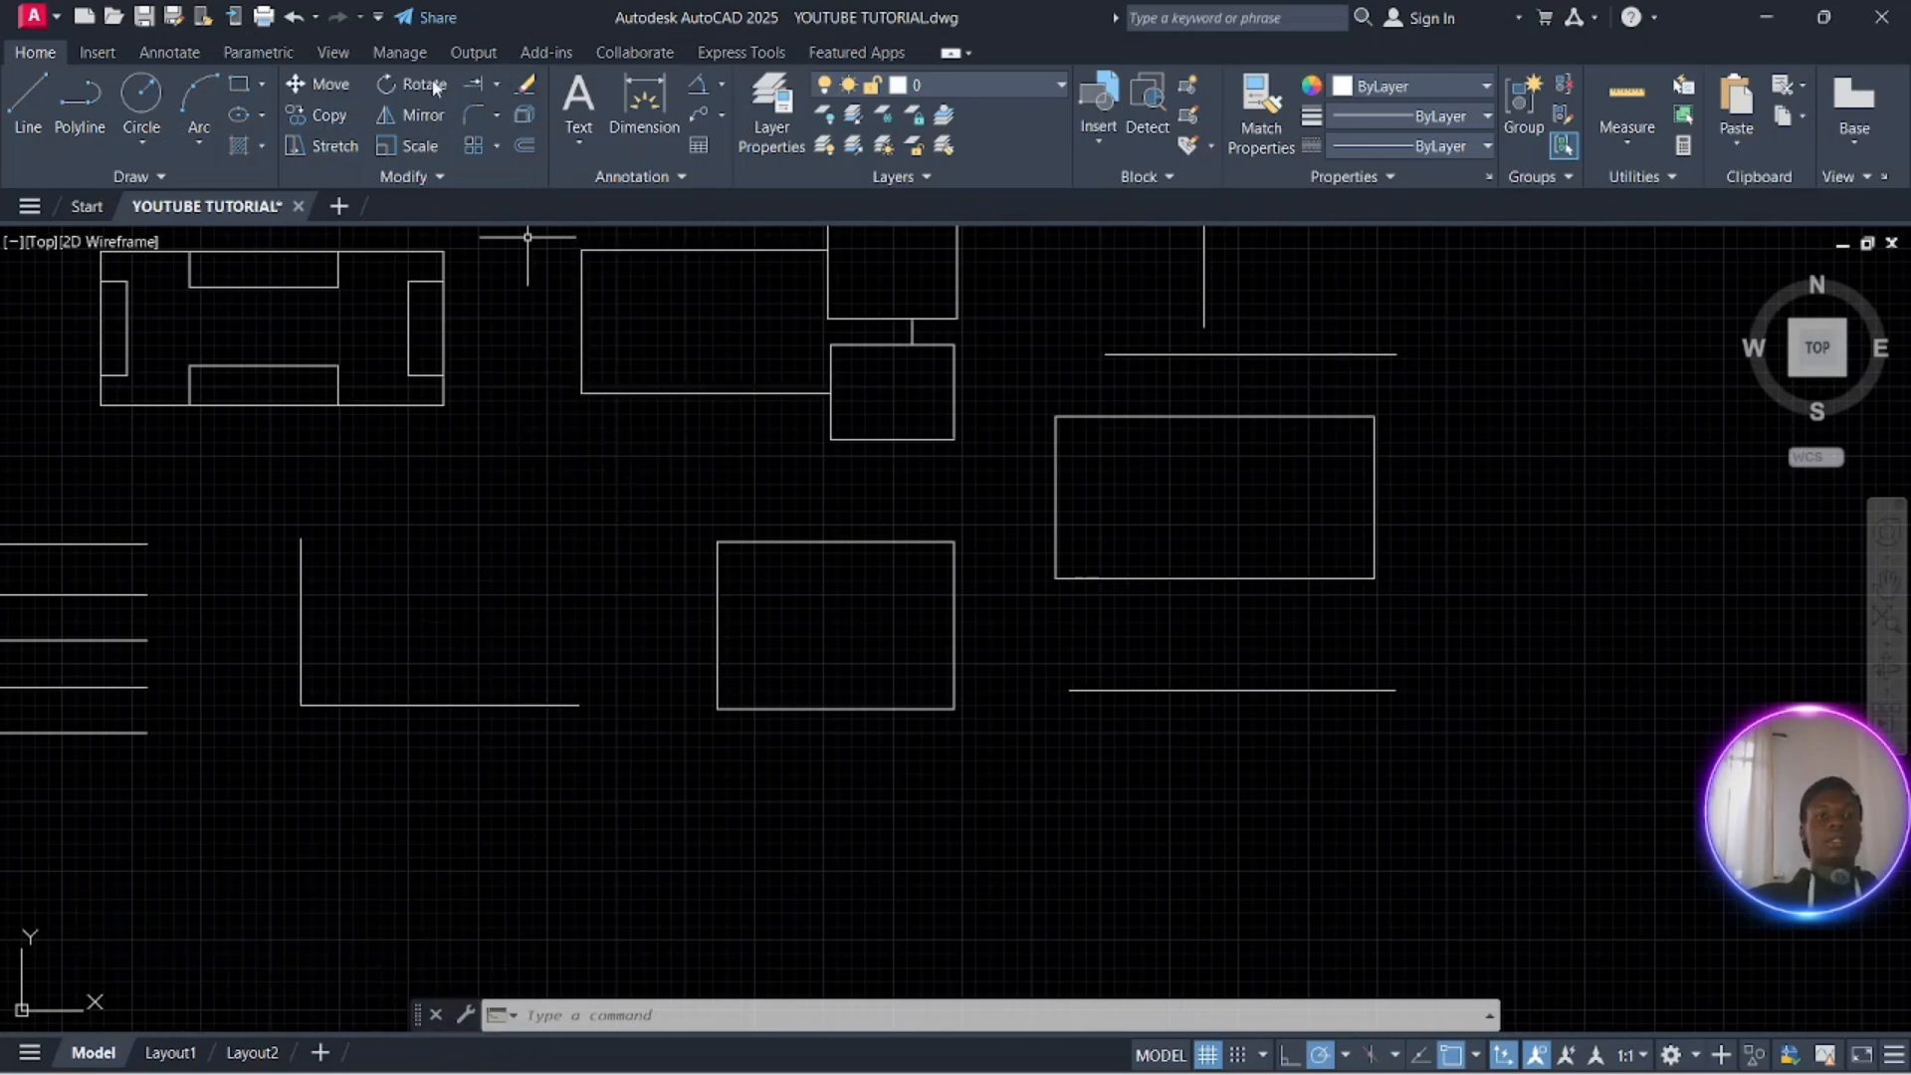
middle_click_drag(873, 585, 755, 593)
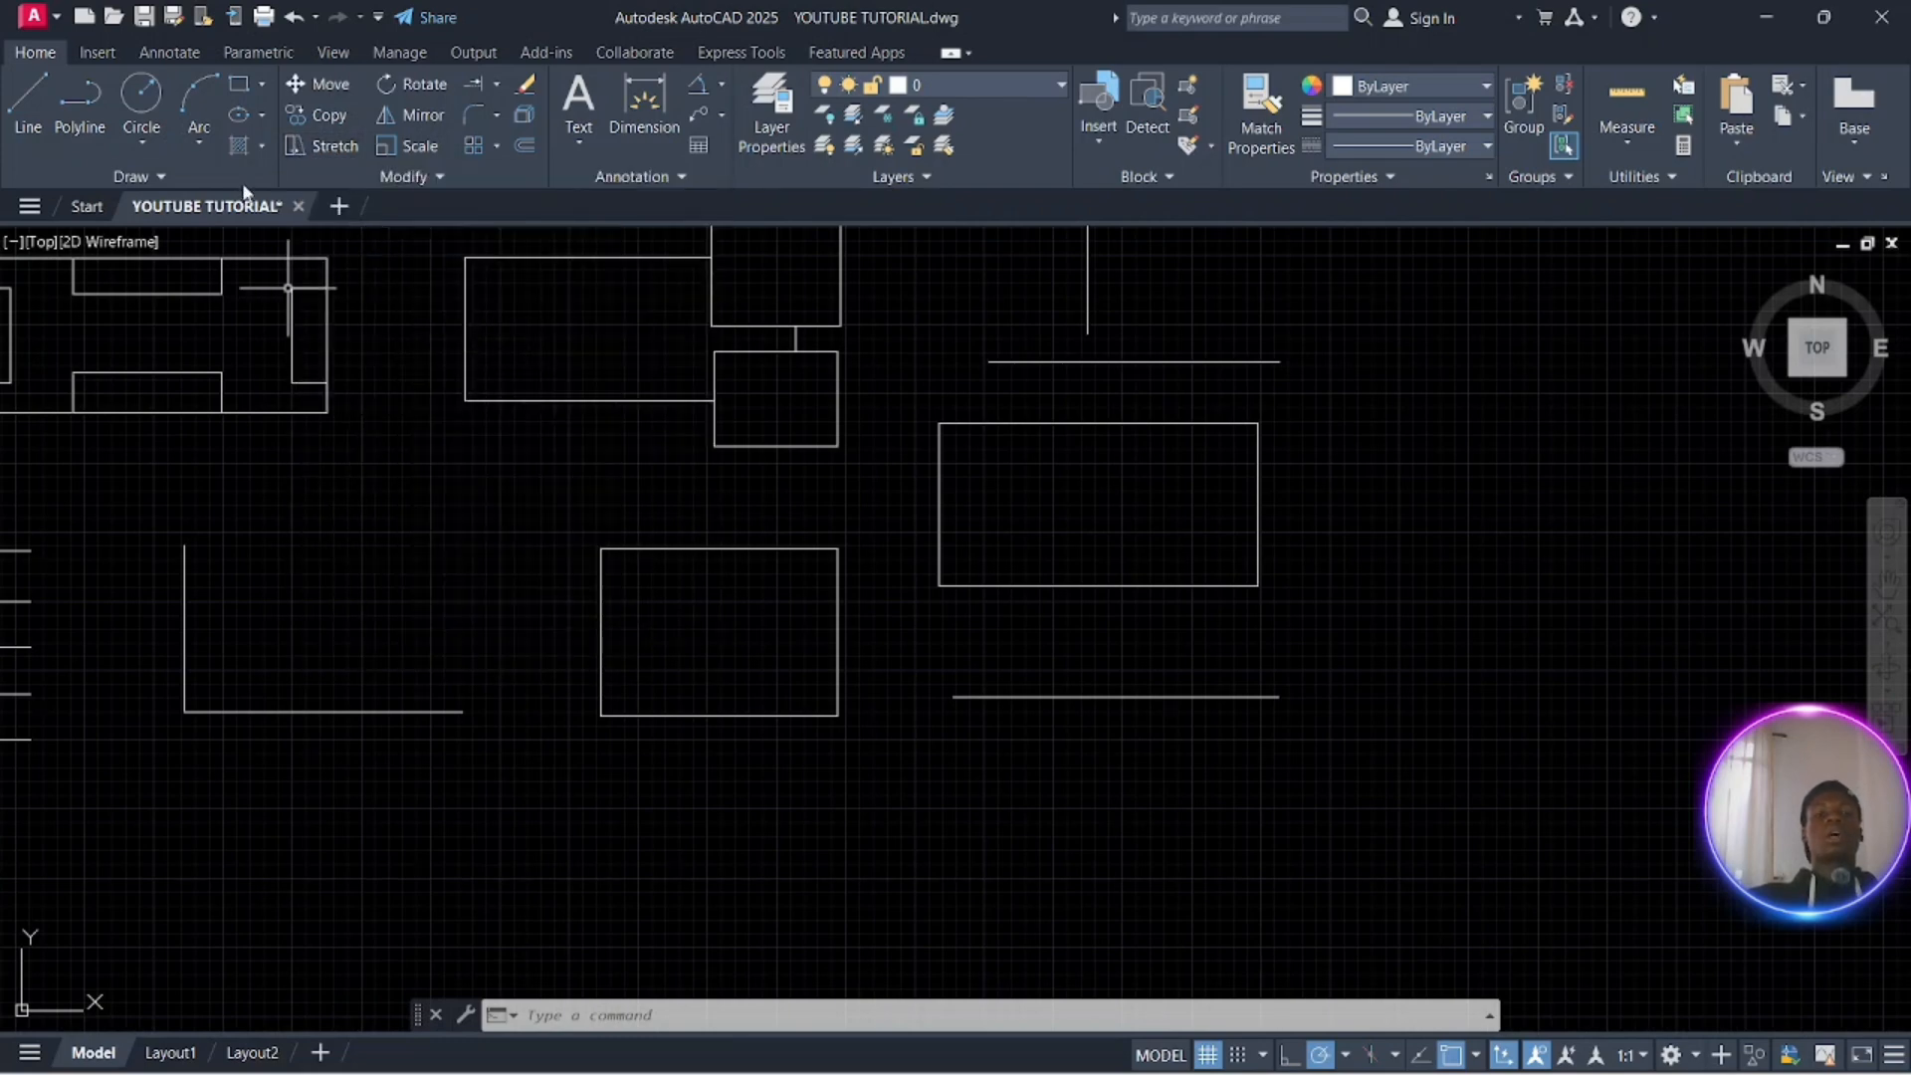
left_click(301, 146)
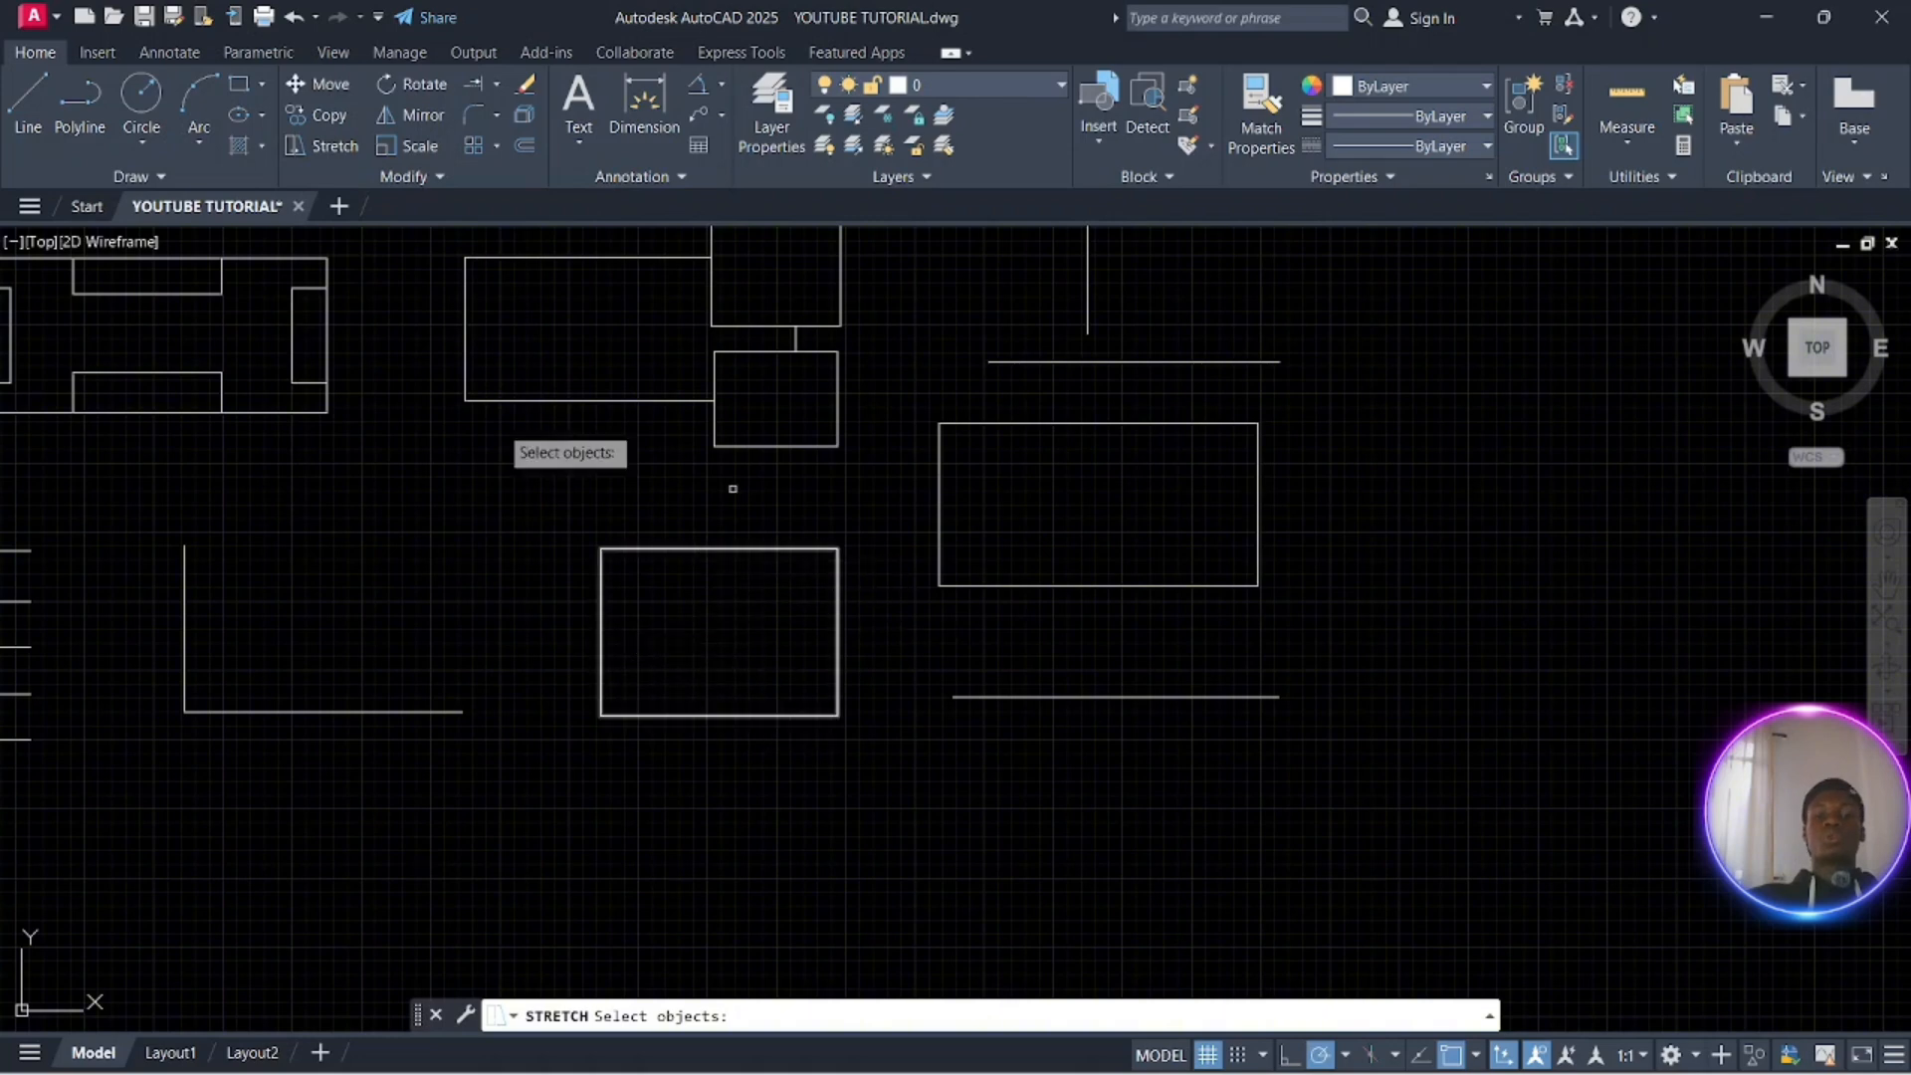
left_click(600, 625)
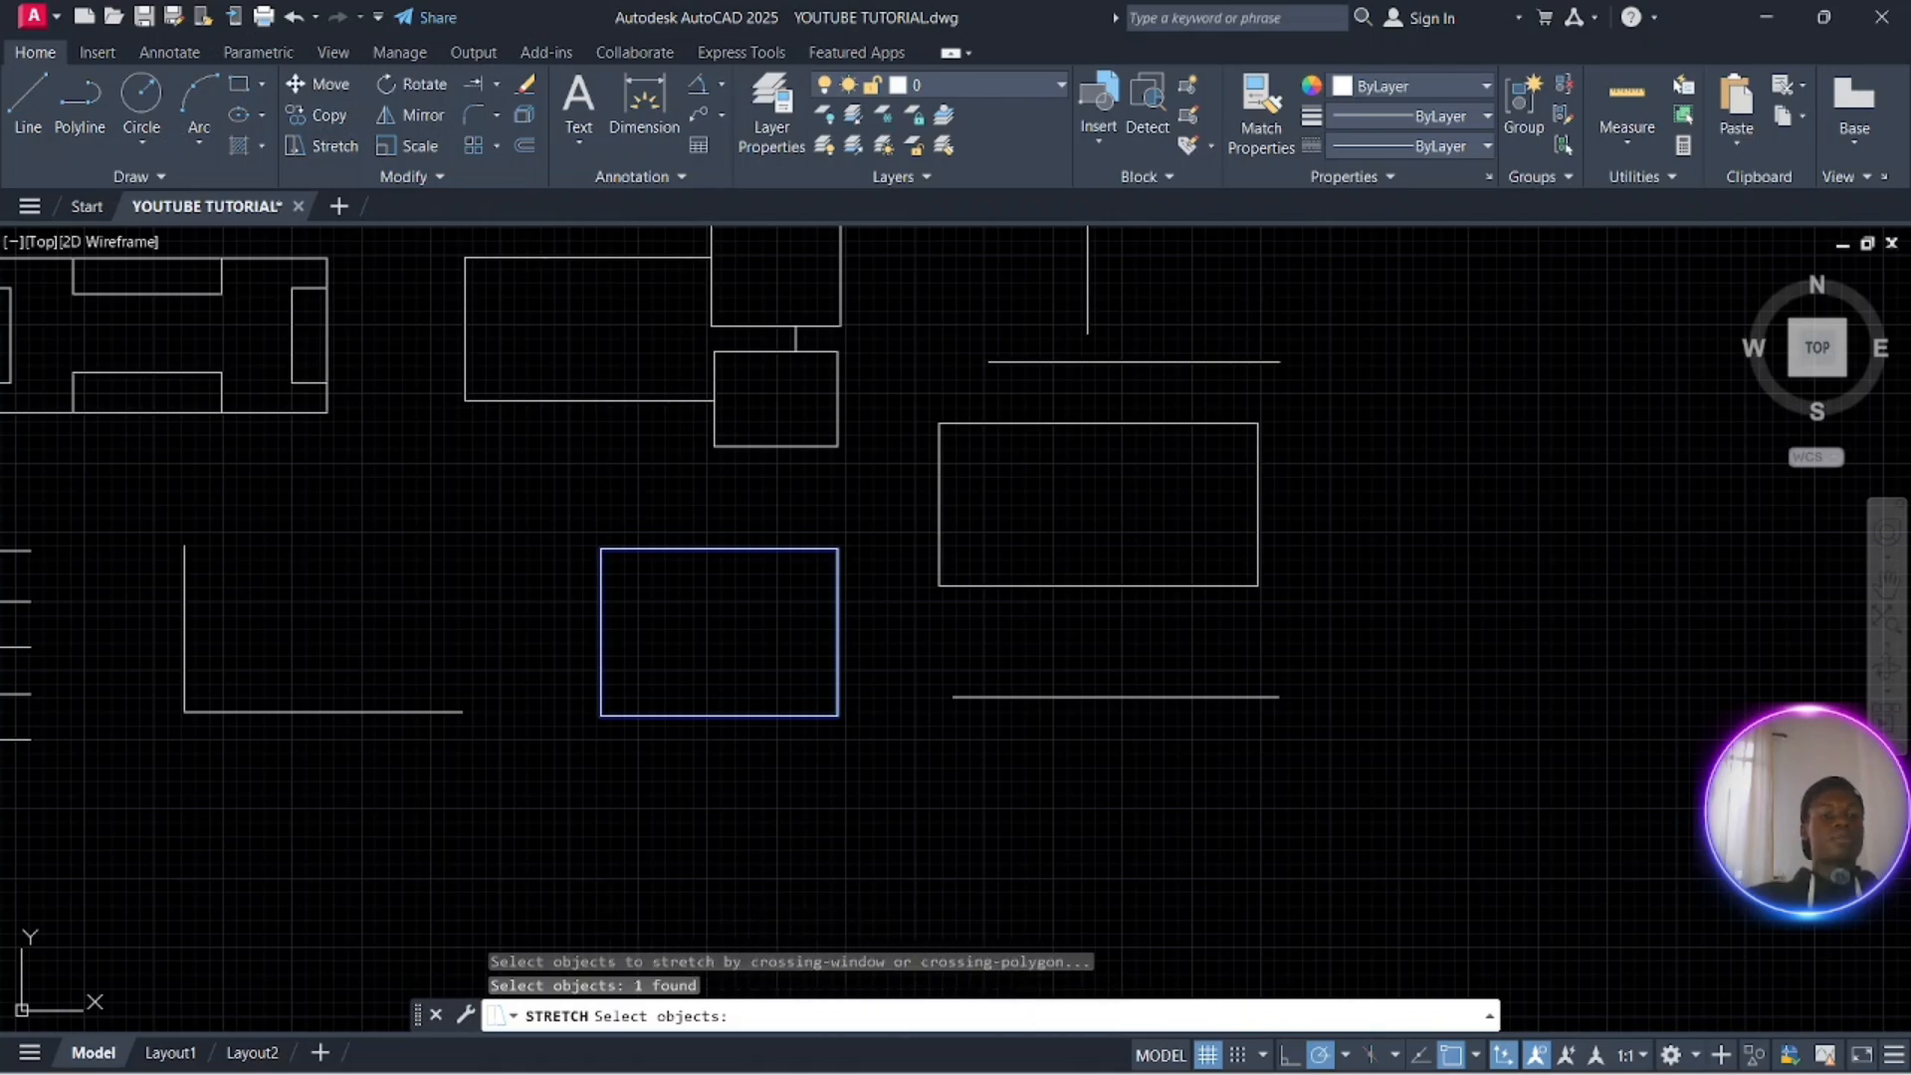
key("Escape")
key("Escape")
key("Escape")
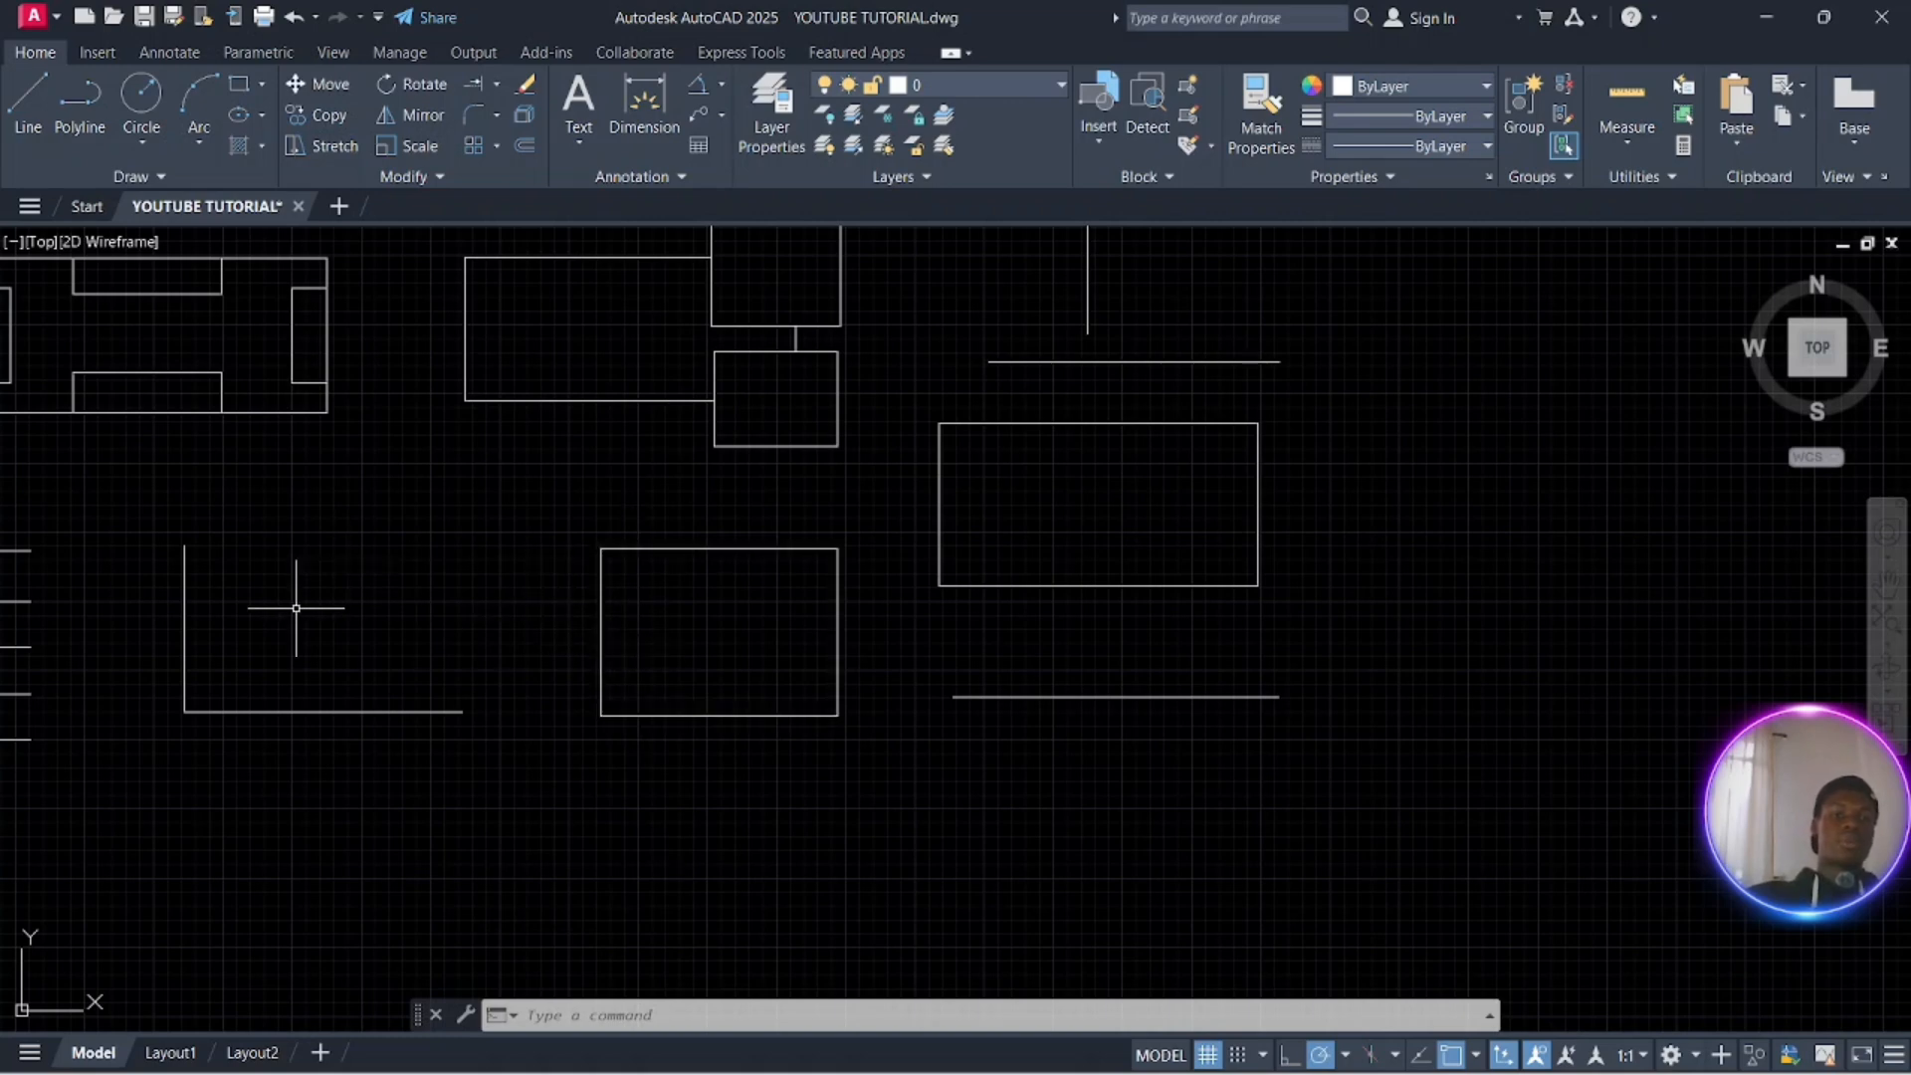
Erase the lower horizontal line left over from the exploded notched shape
left_click(324, 712)
type("E")
key("Return")
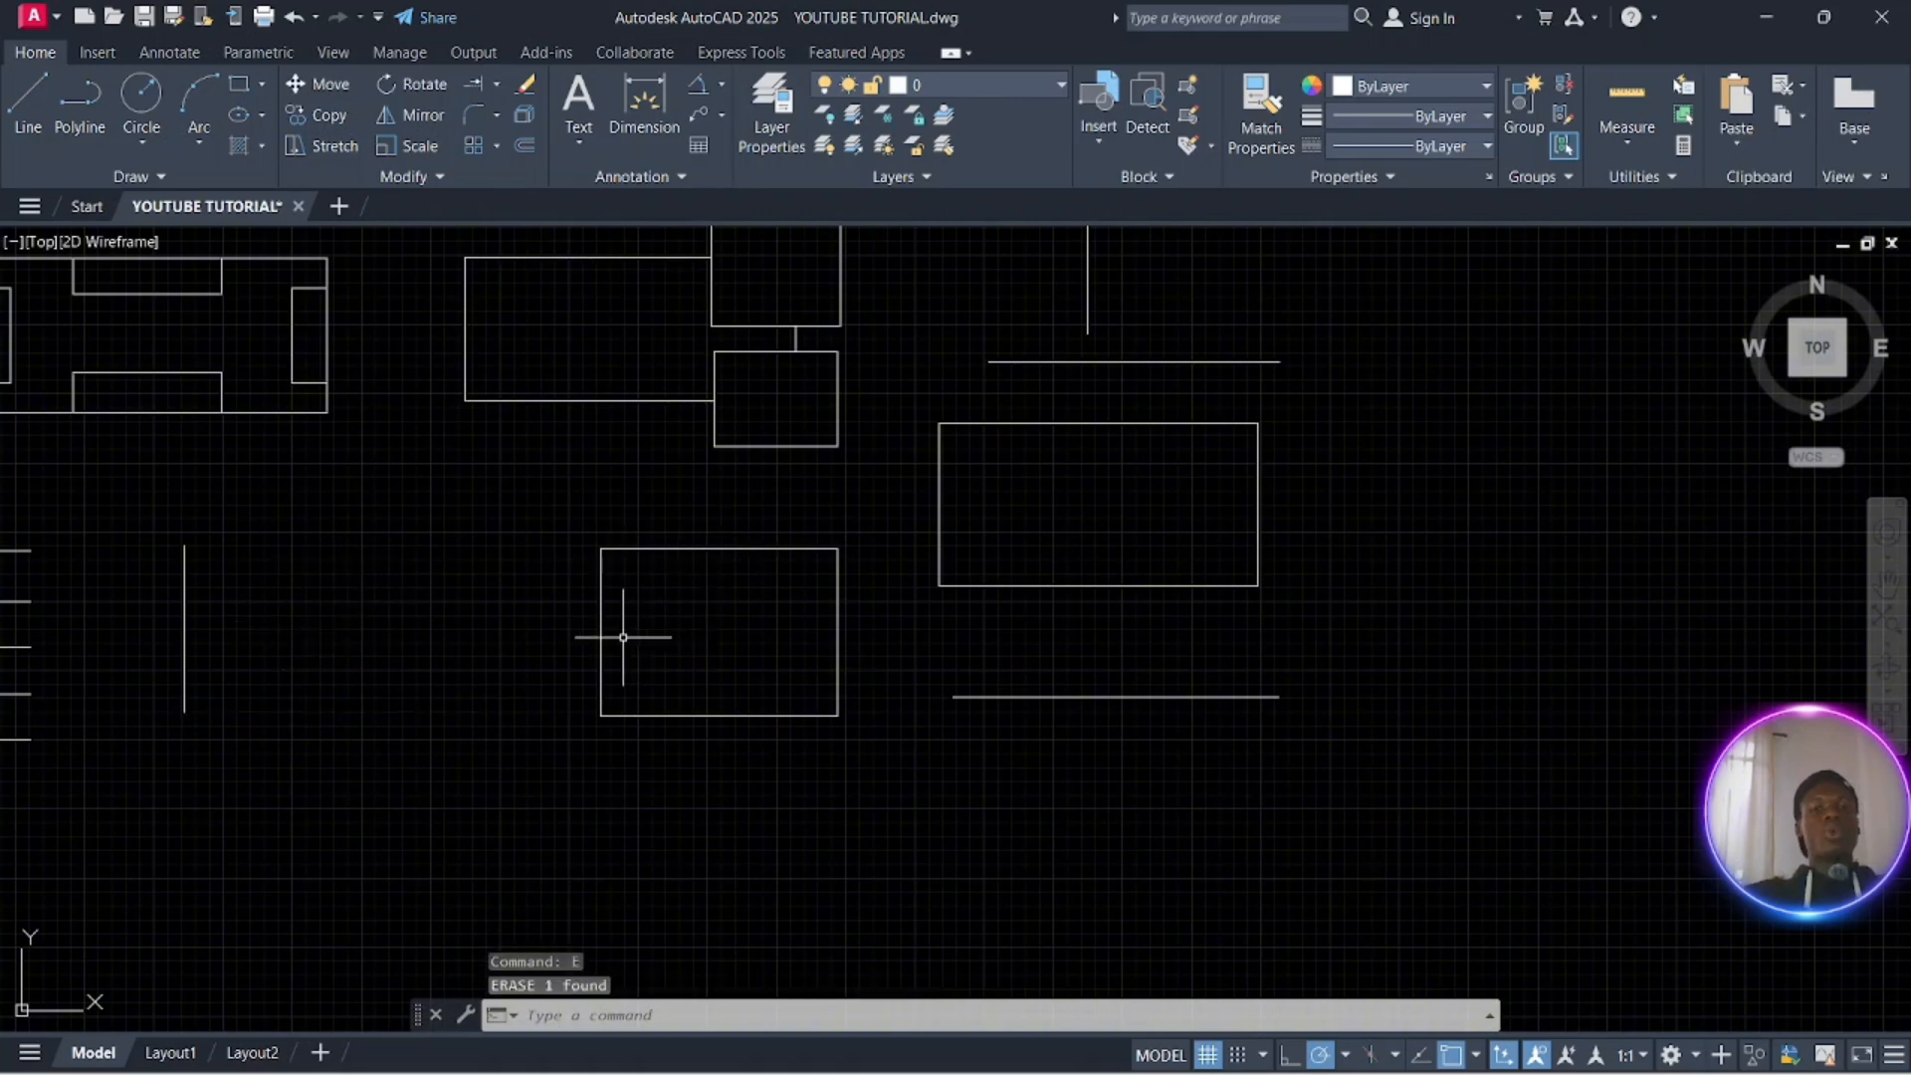
left_click(650, 776)
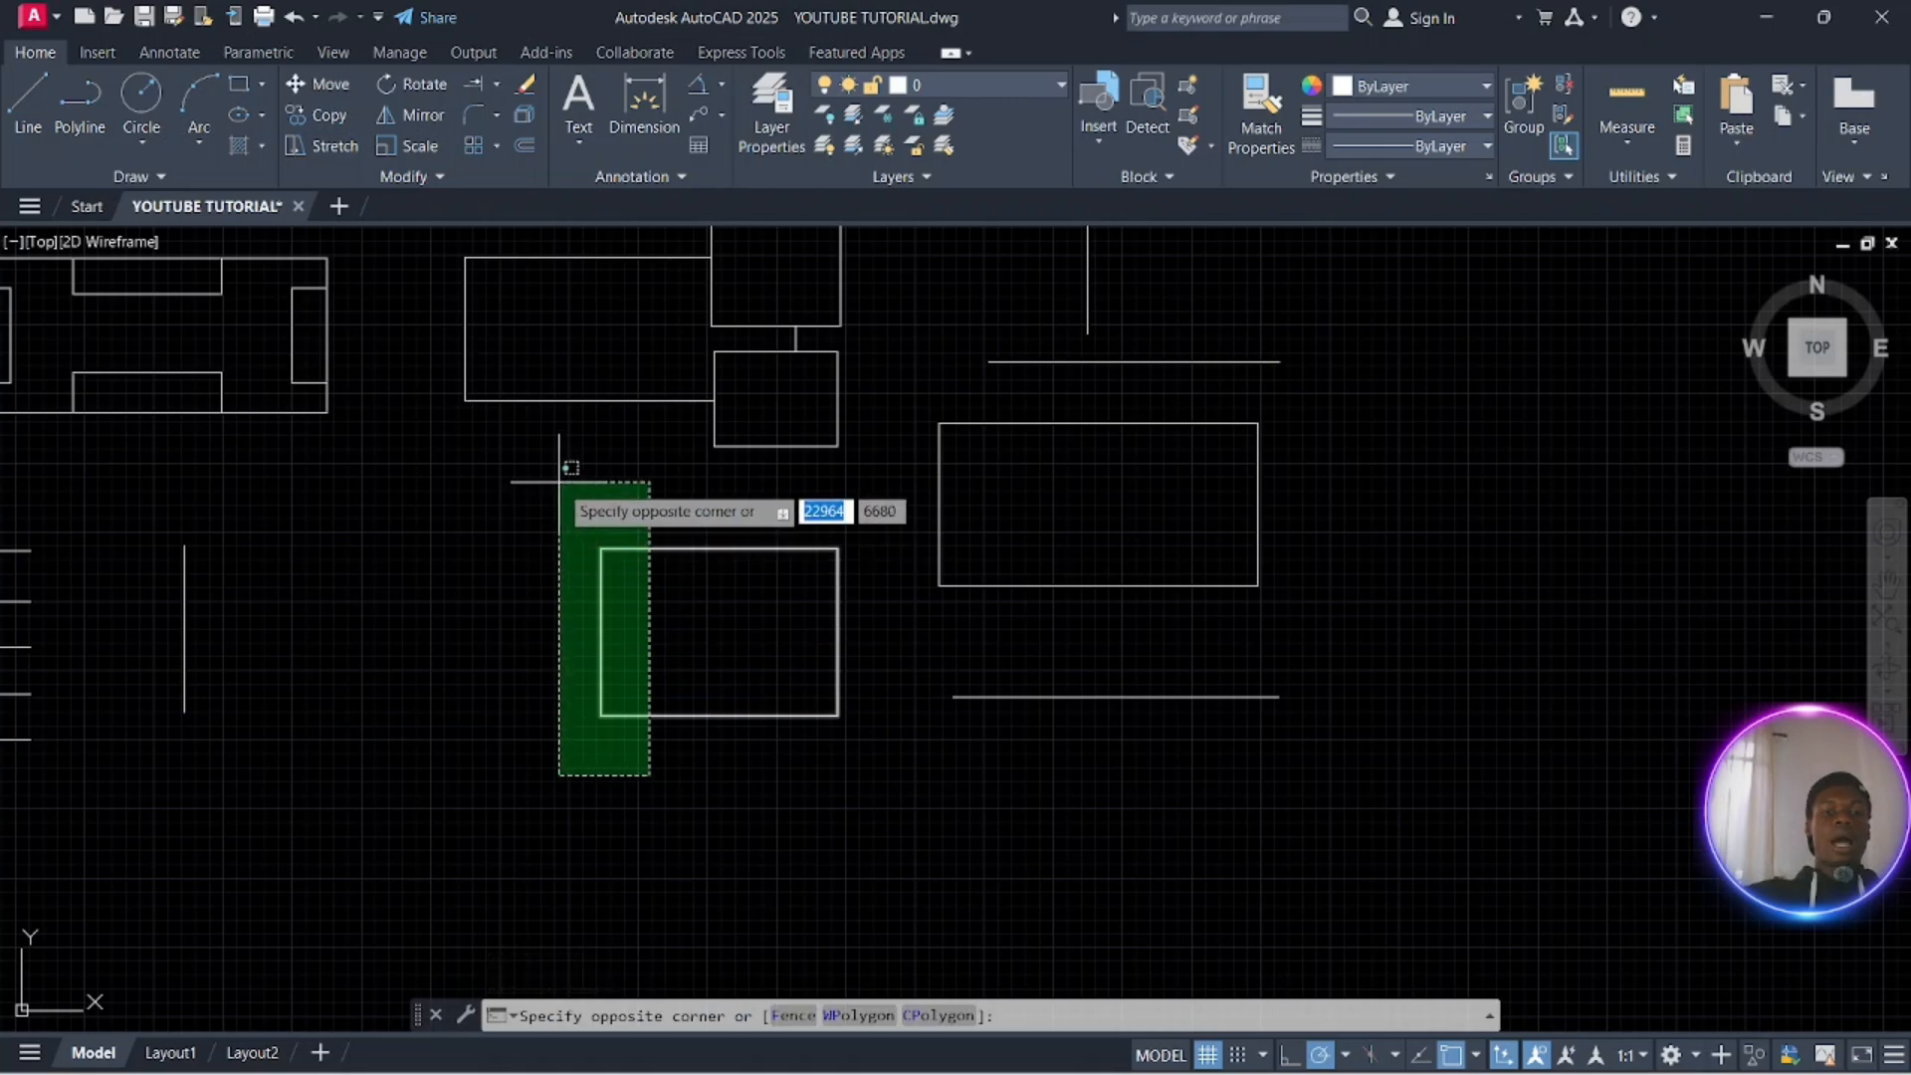
key("Escape")
key("Escape")
key("Escape")
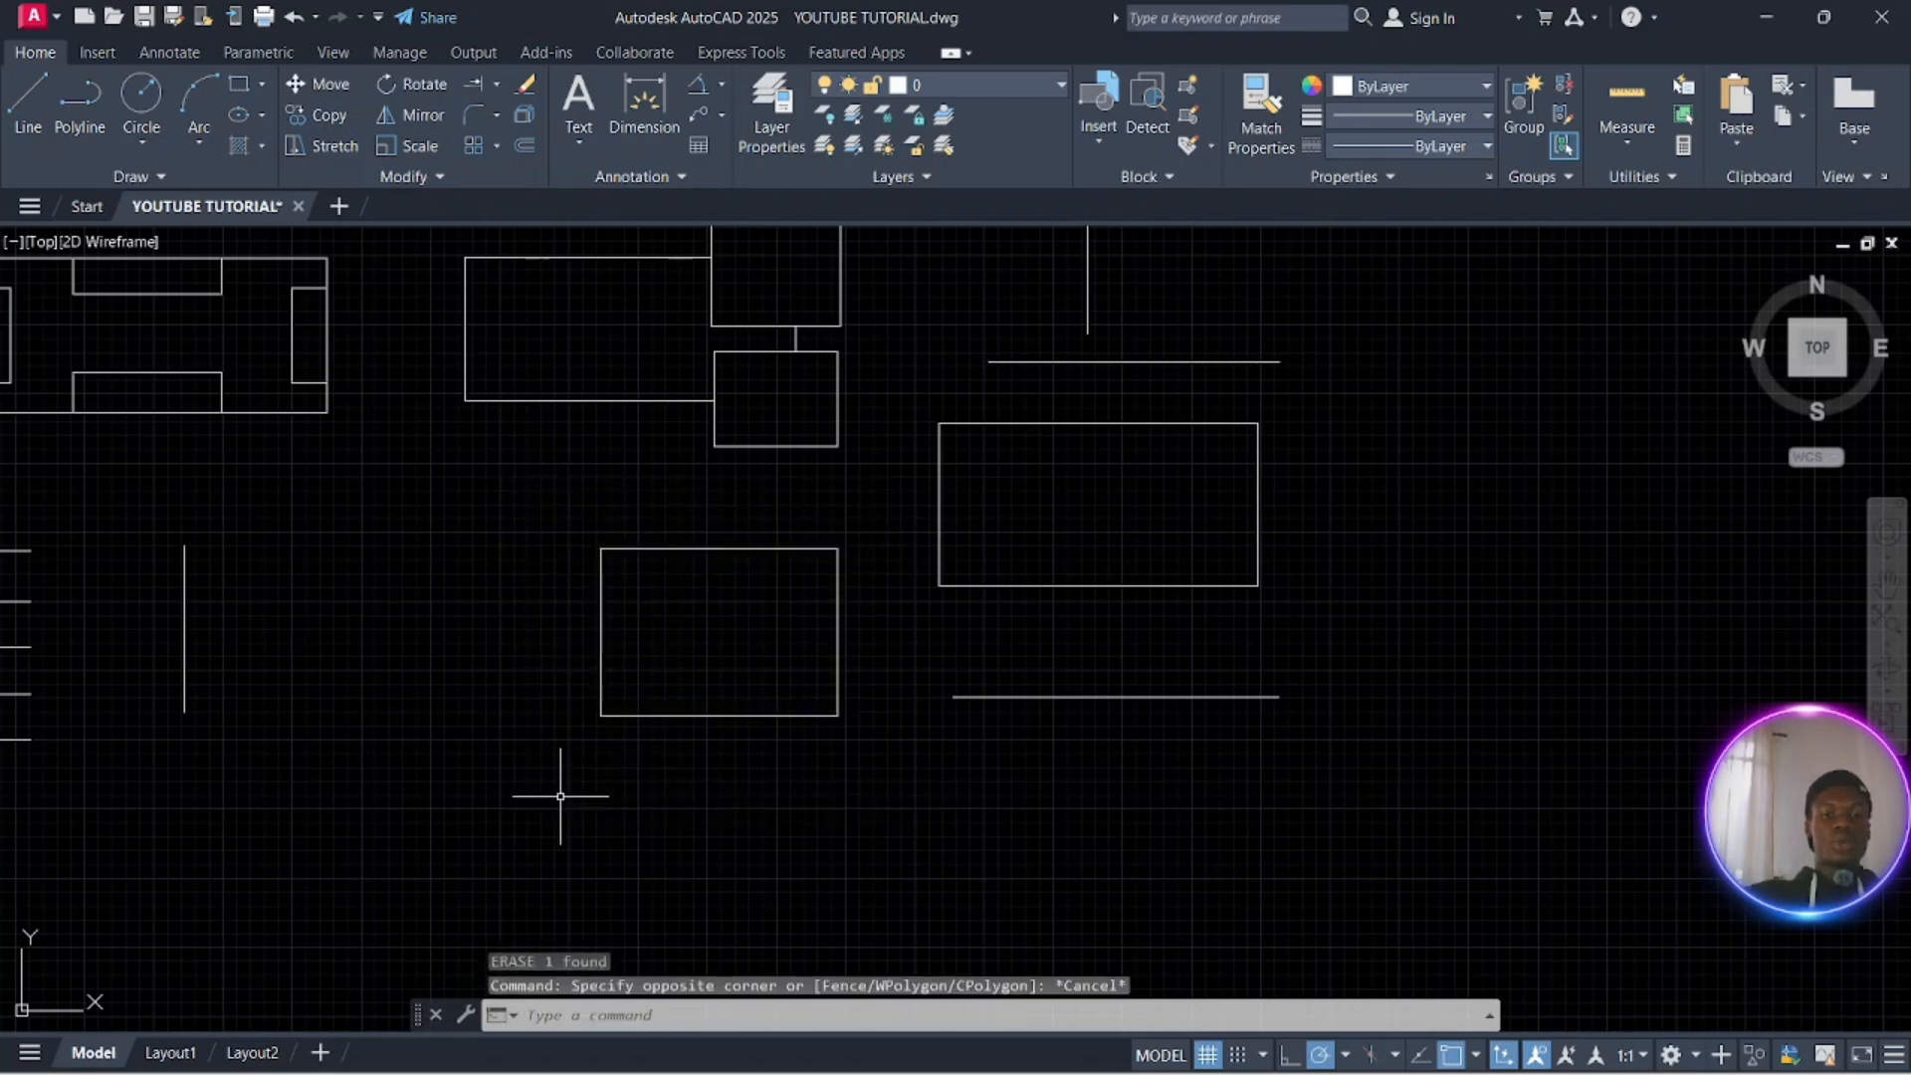
Stretch the left side of the lower middle rectangle horizontally outward by a little over 500 units, using a crossing selection
left_click(629, 781)
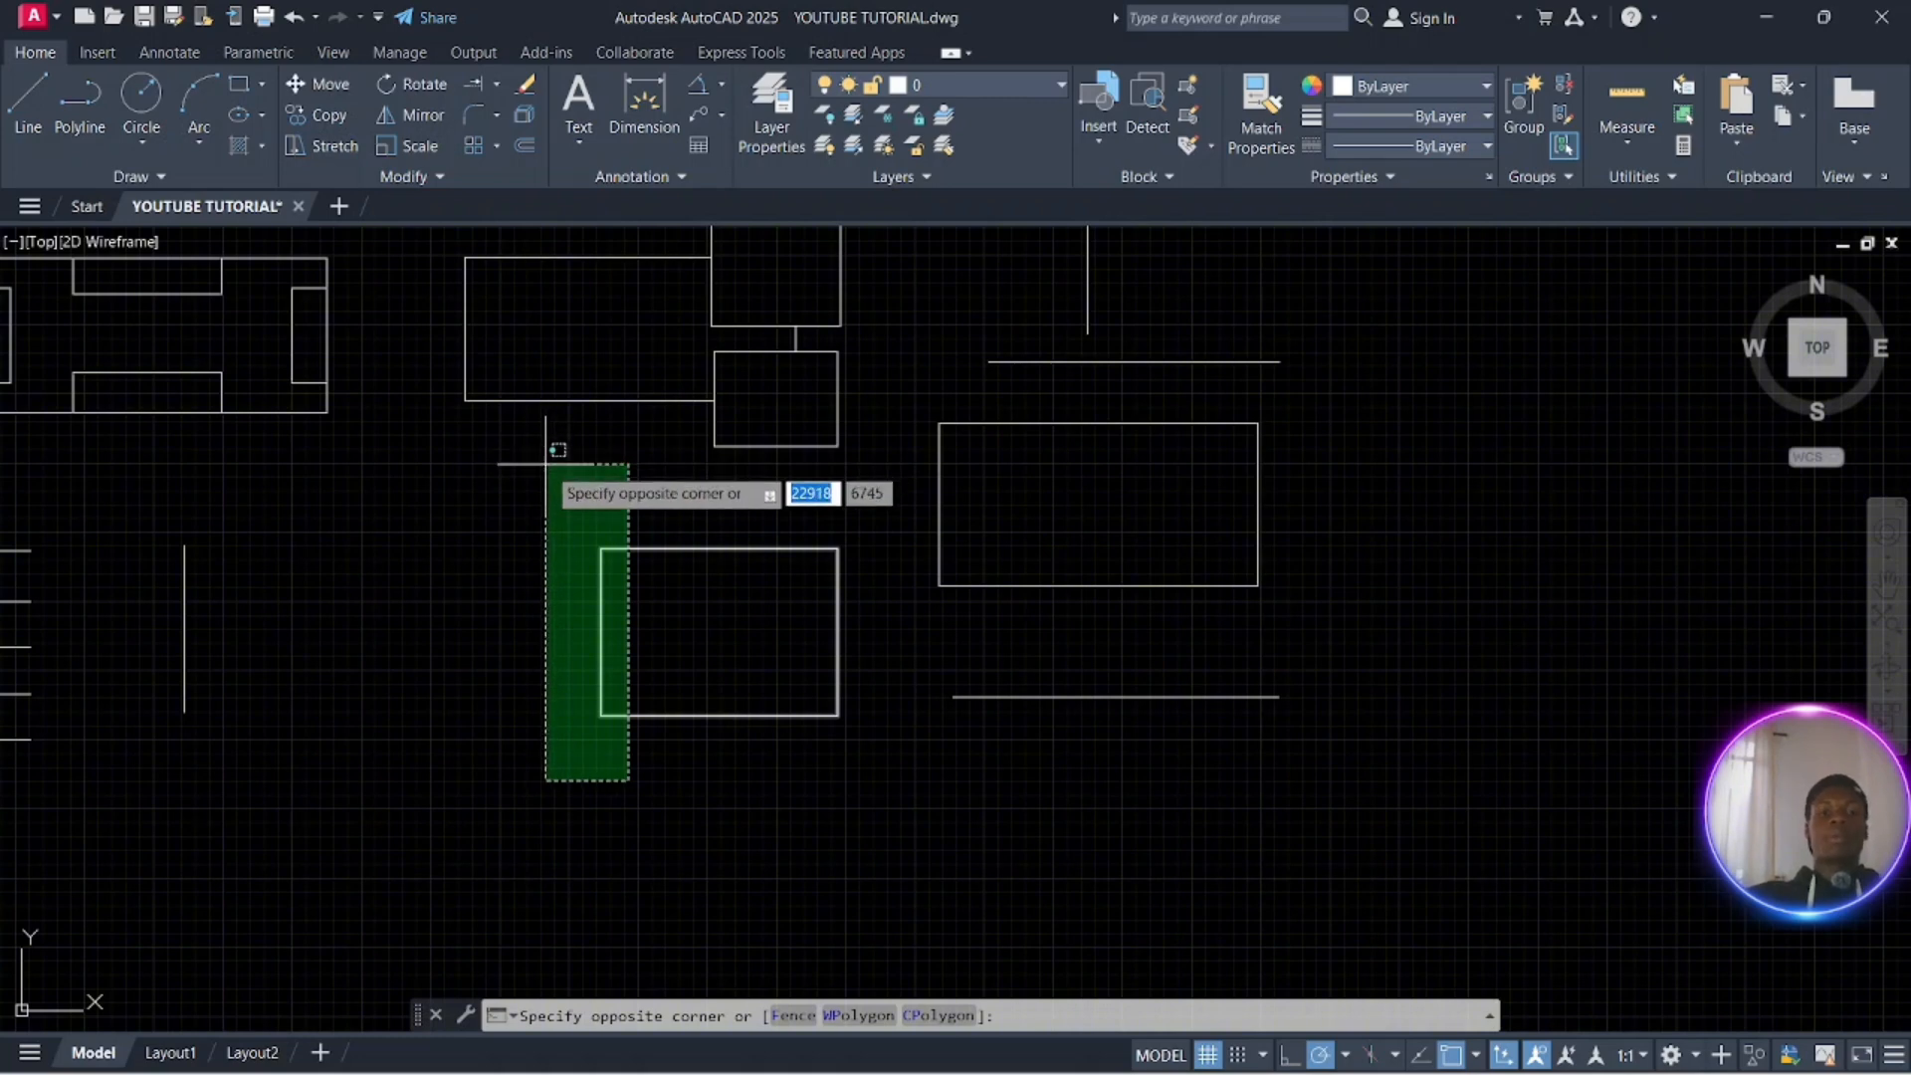
left_click(545, 464)
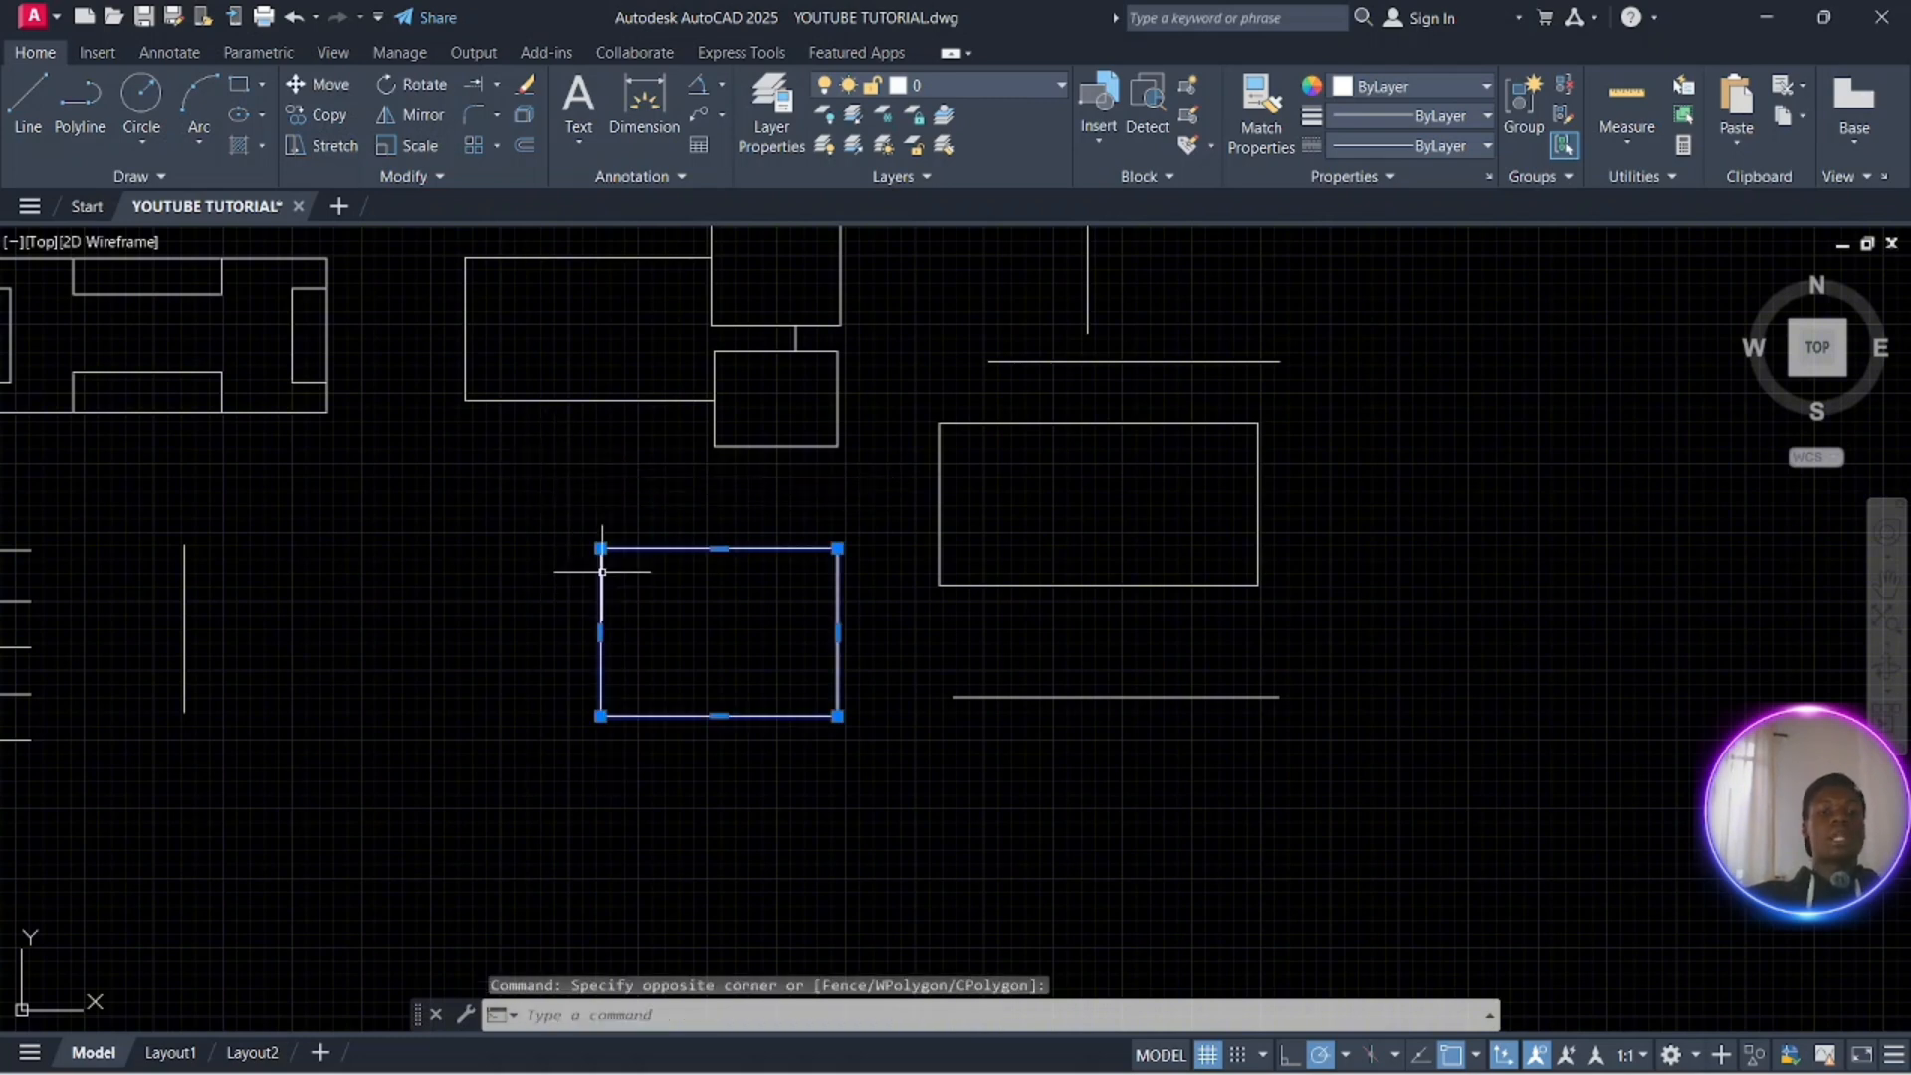
left_click(321, 145)
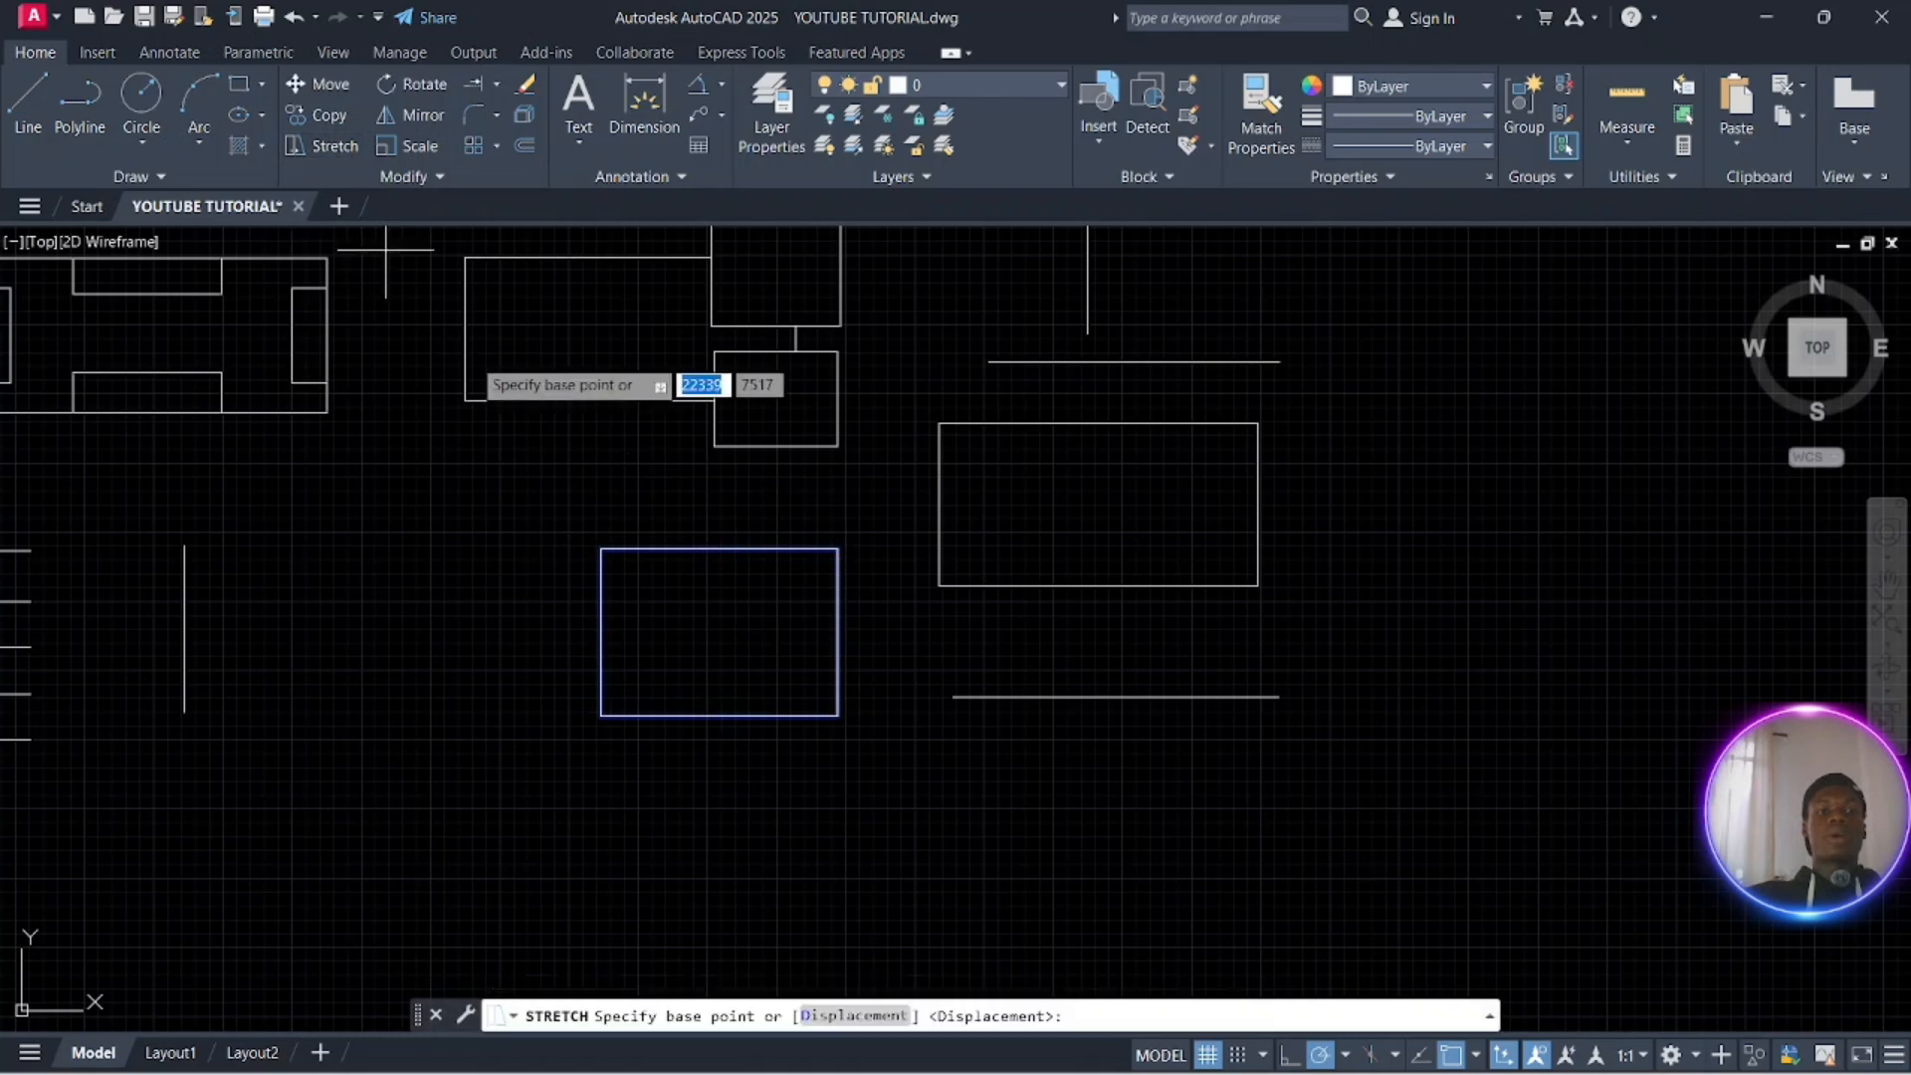
left_click(601, 632)
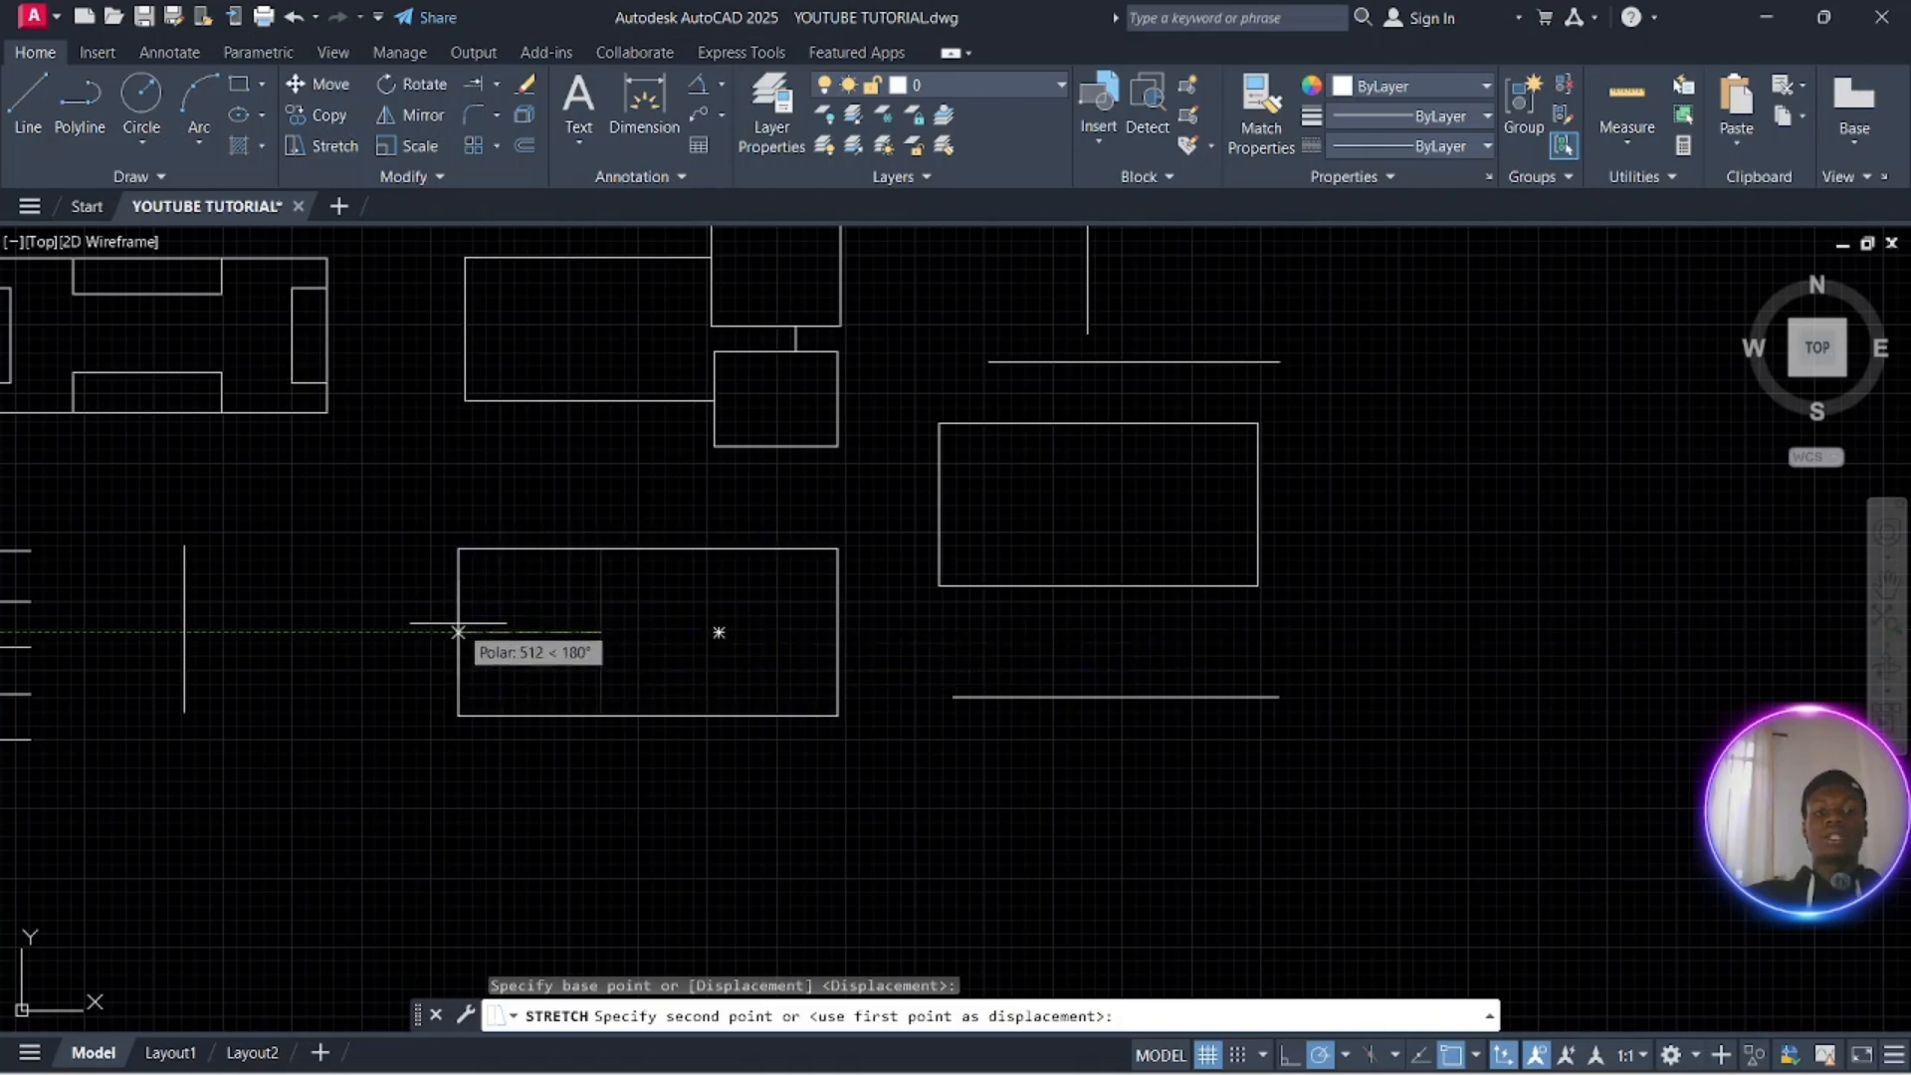
left_click(447, 629)
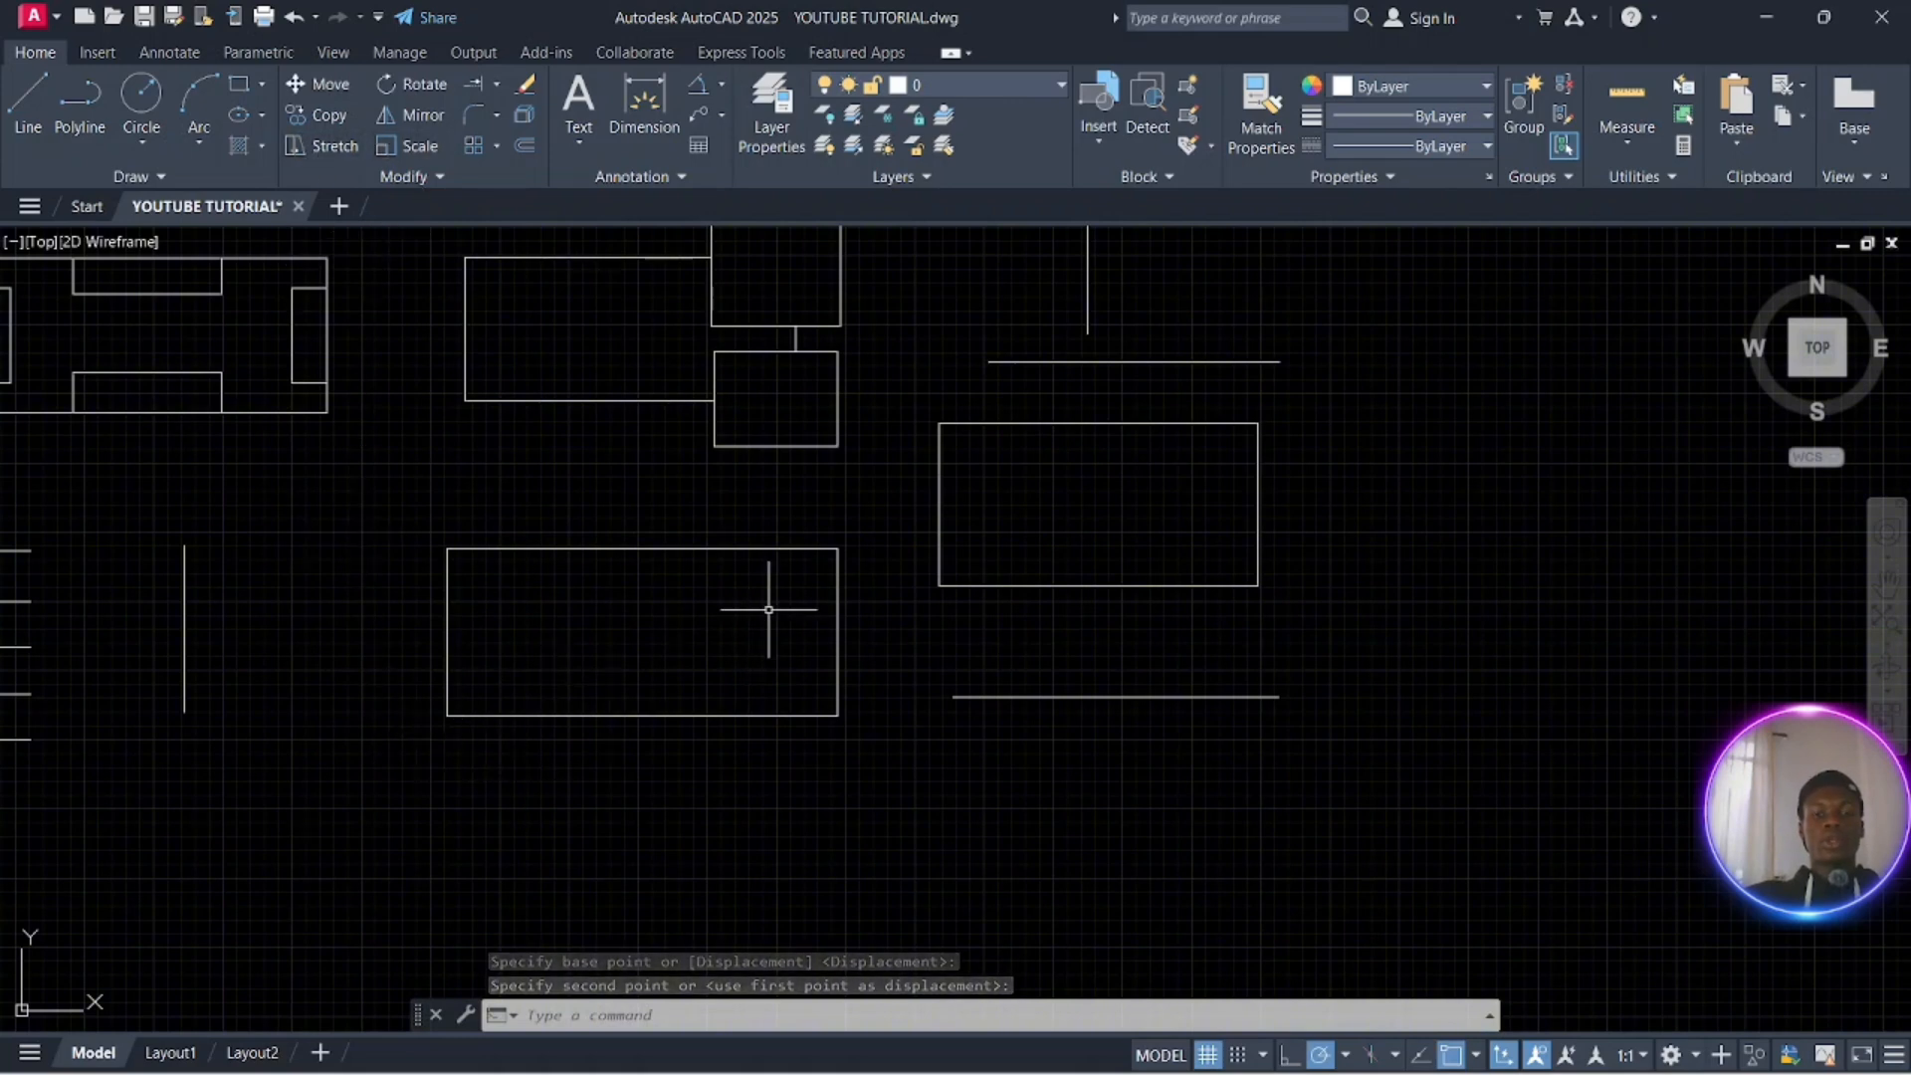
Stretch the same rectangle's bottom side straight down by about 213 units from its midpoint, using a crossing selection
left_click(876, 769)
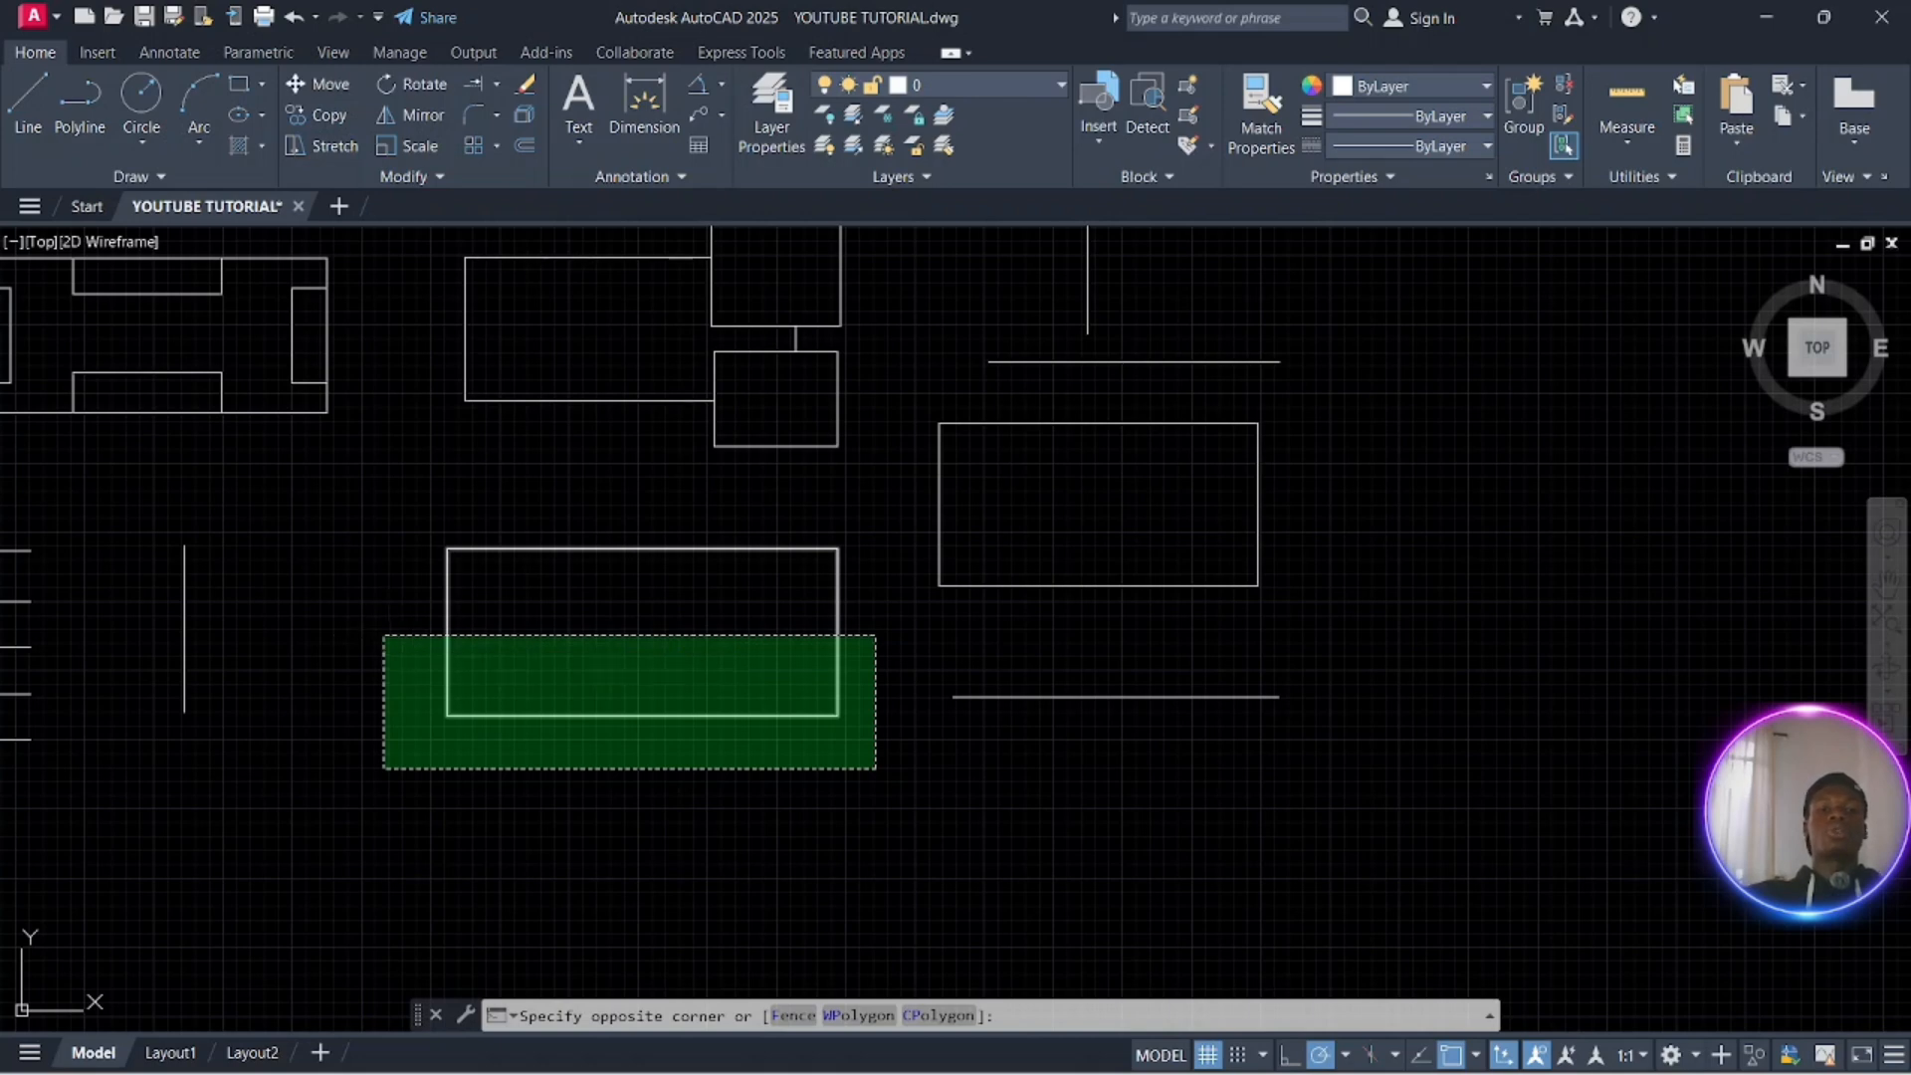
left_click(383, 635)
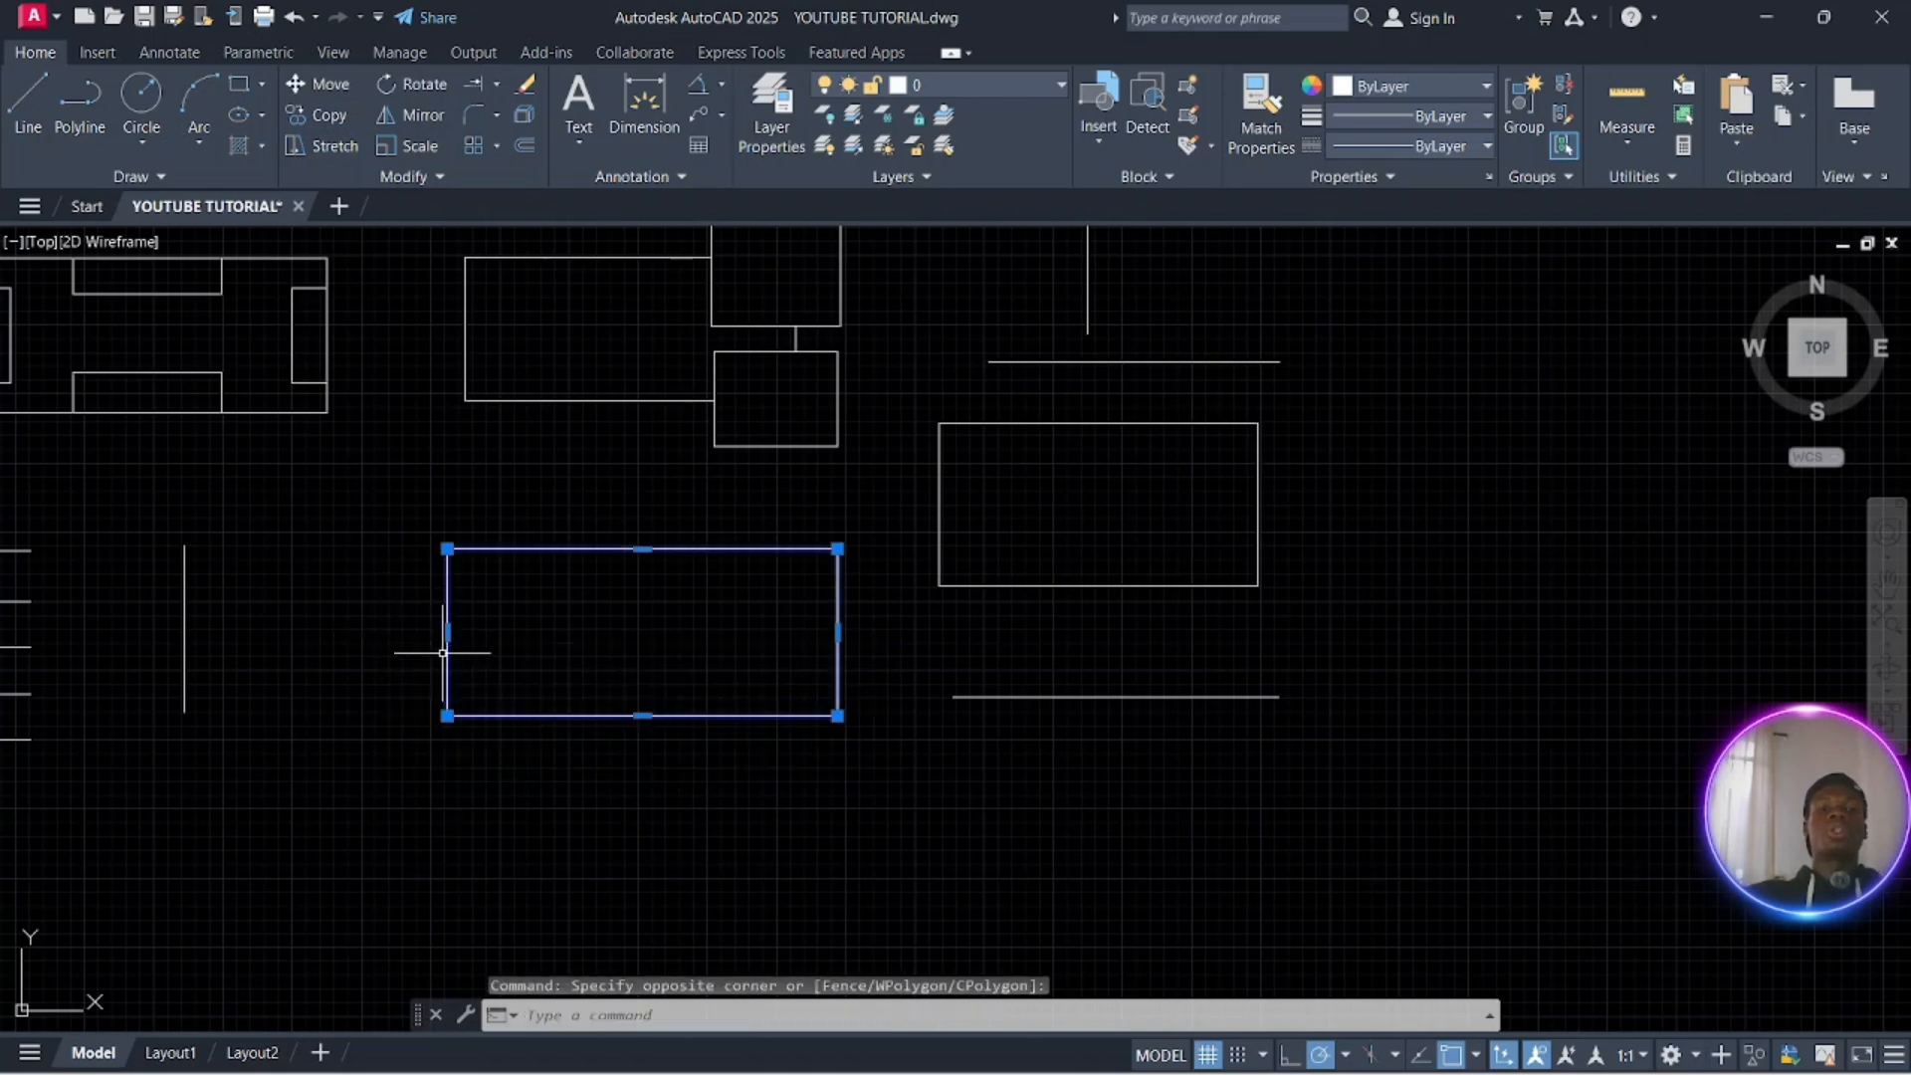
left_click(336, 149)
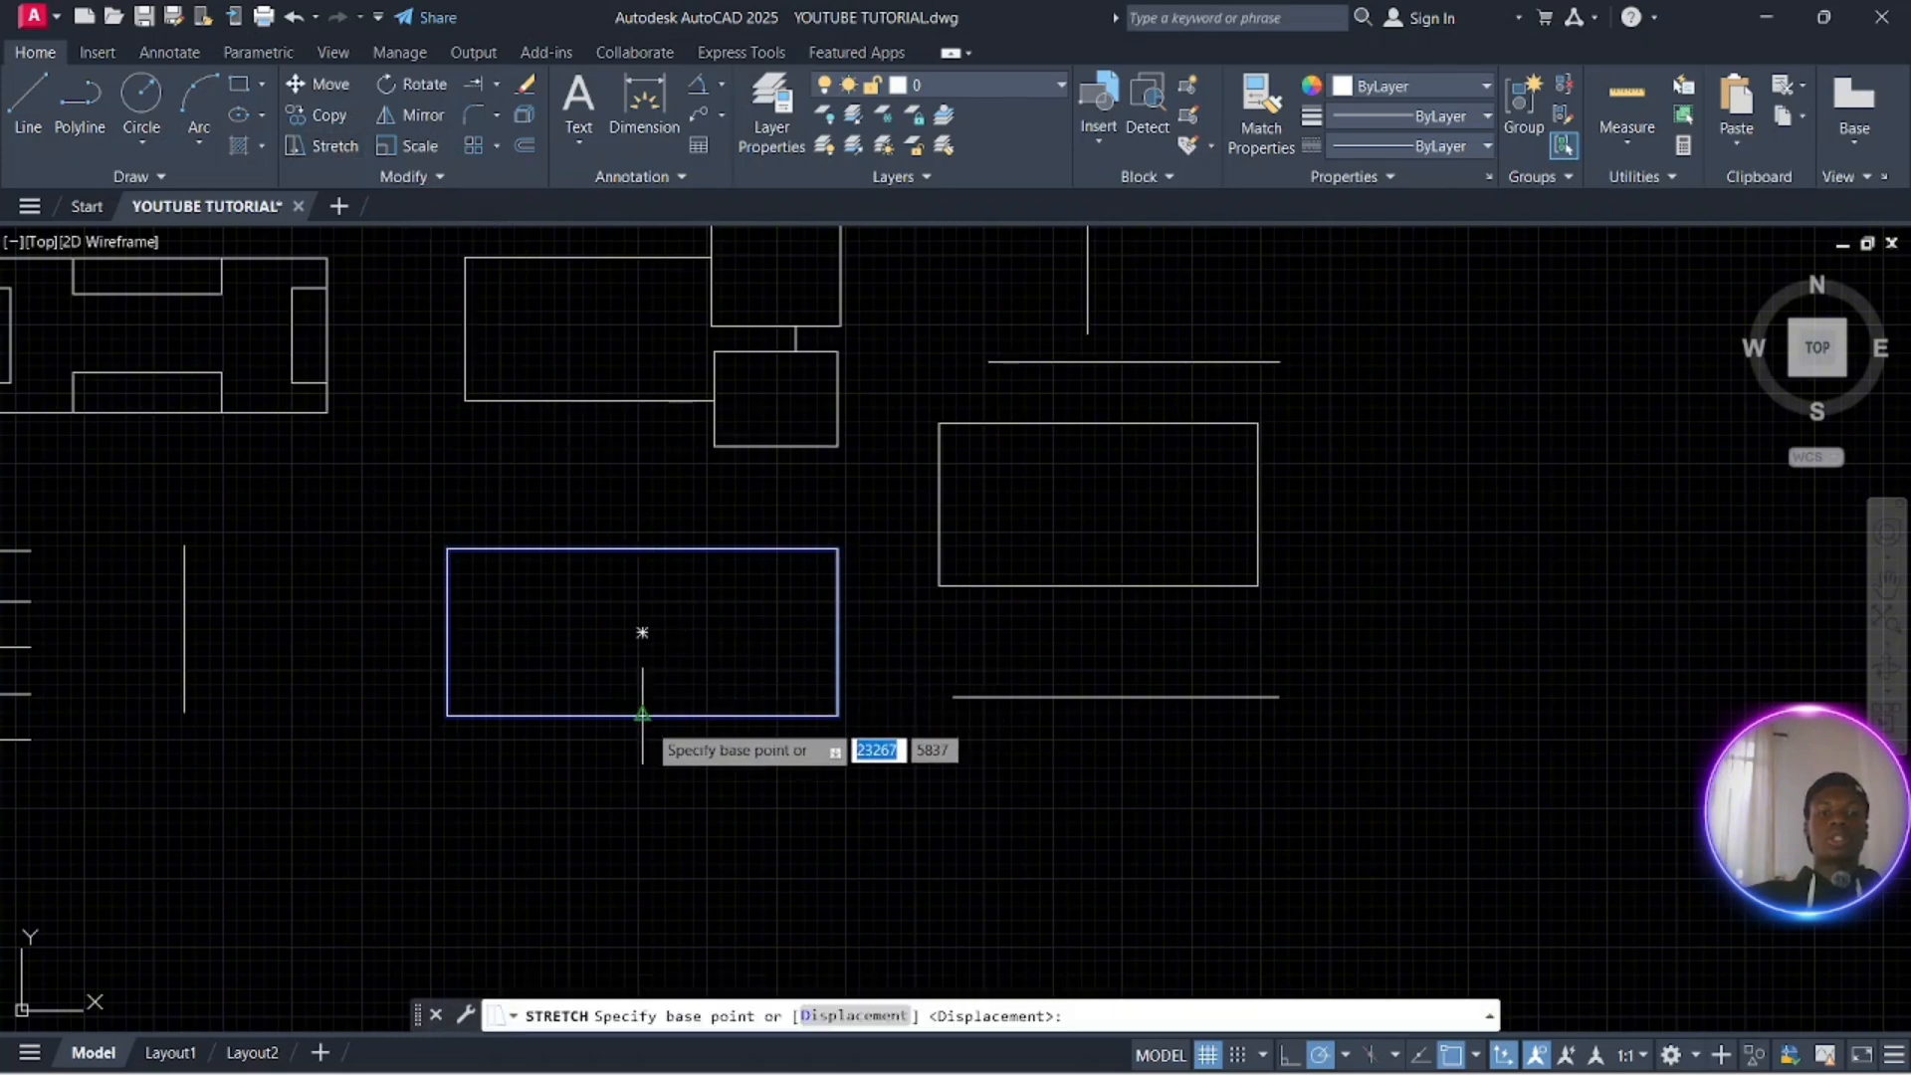
left_click(644, 716)
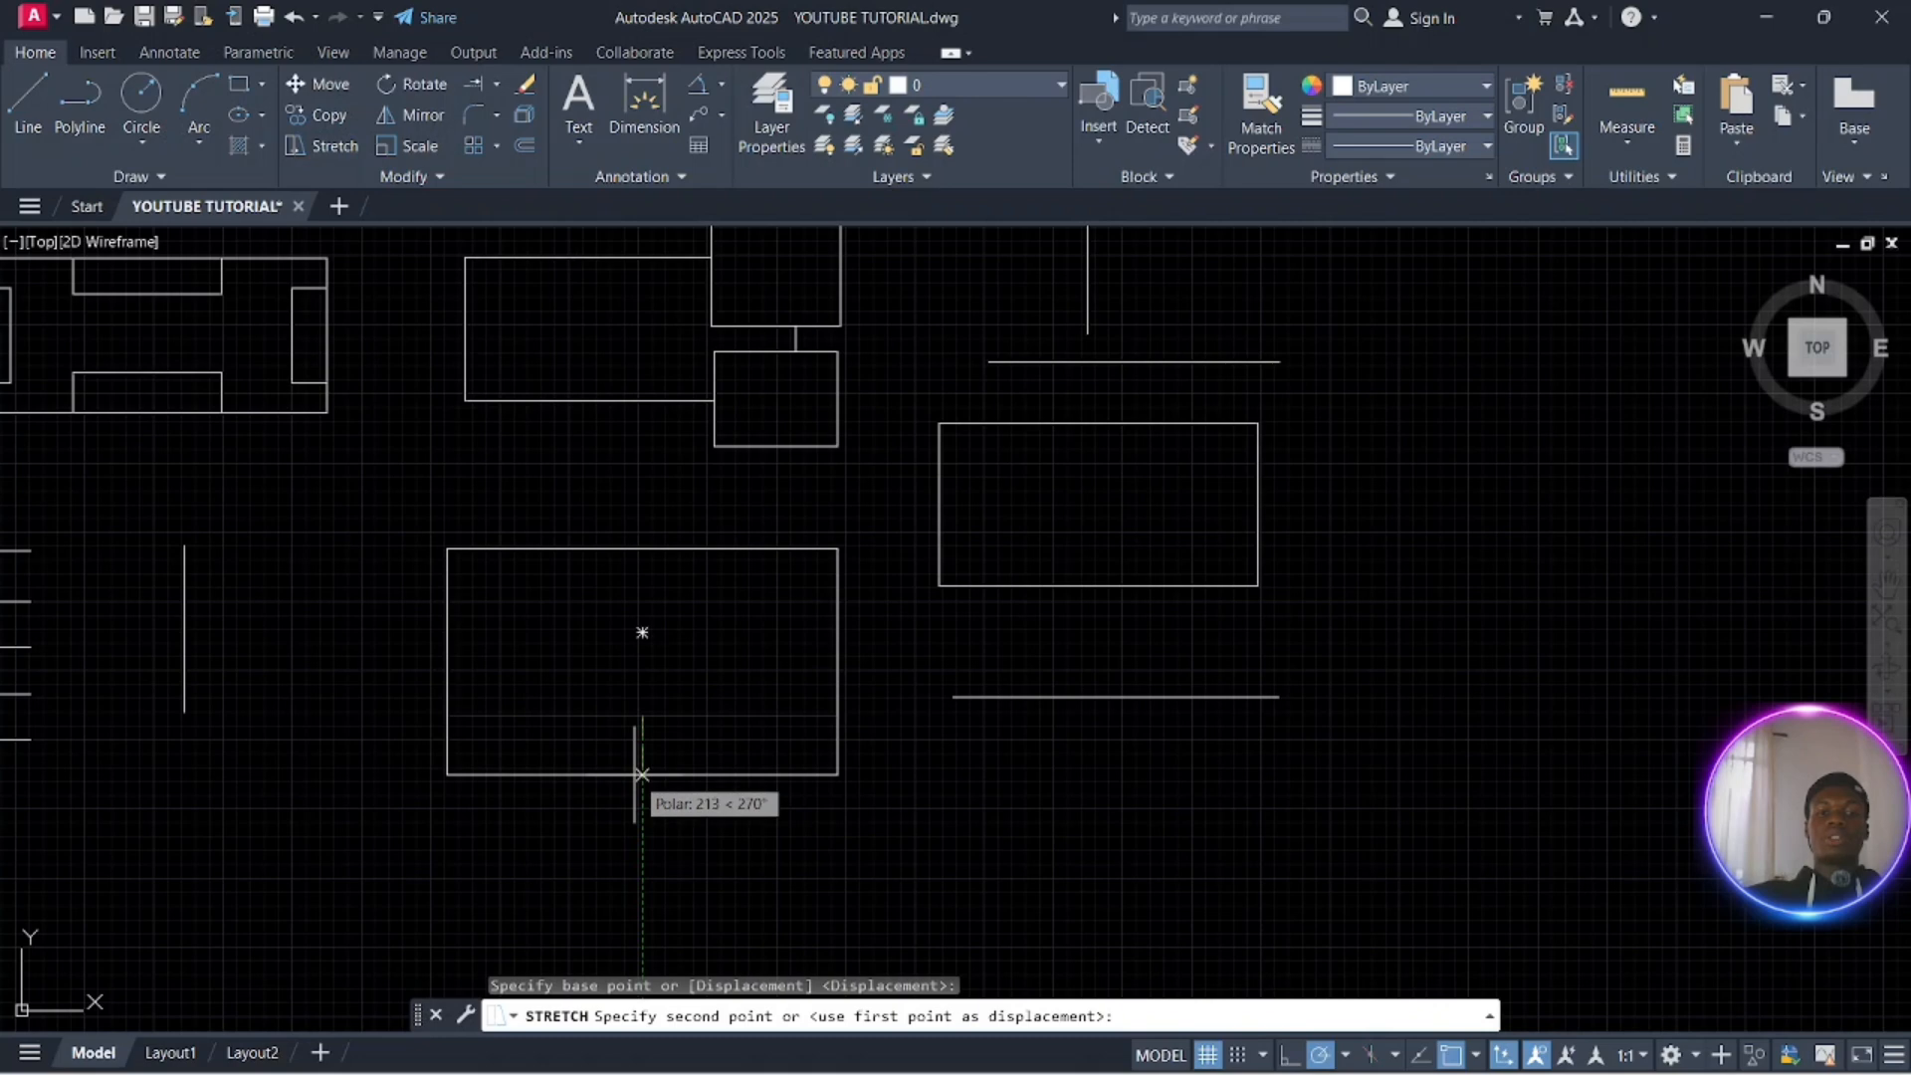
left_click(642, 774)
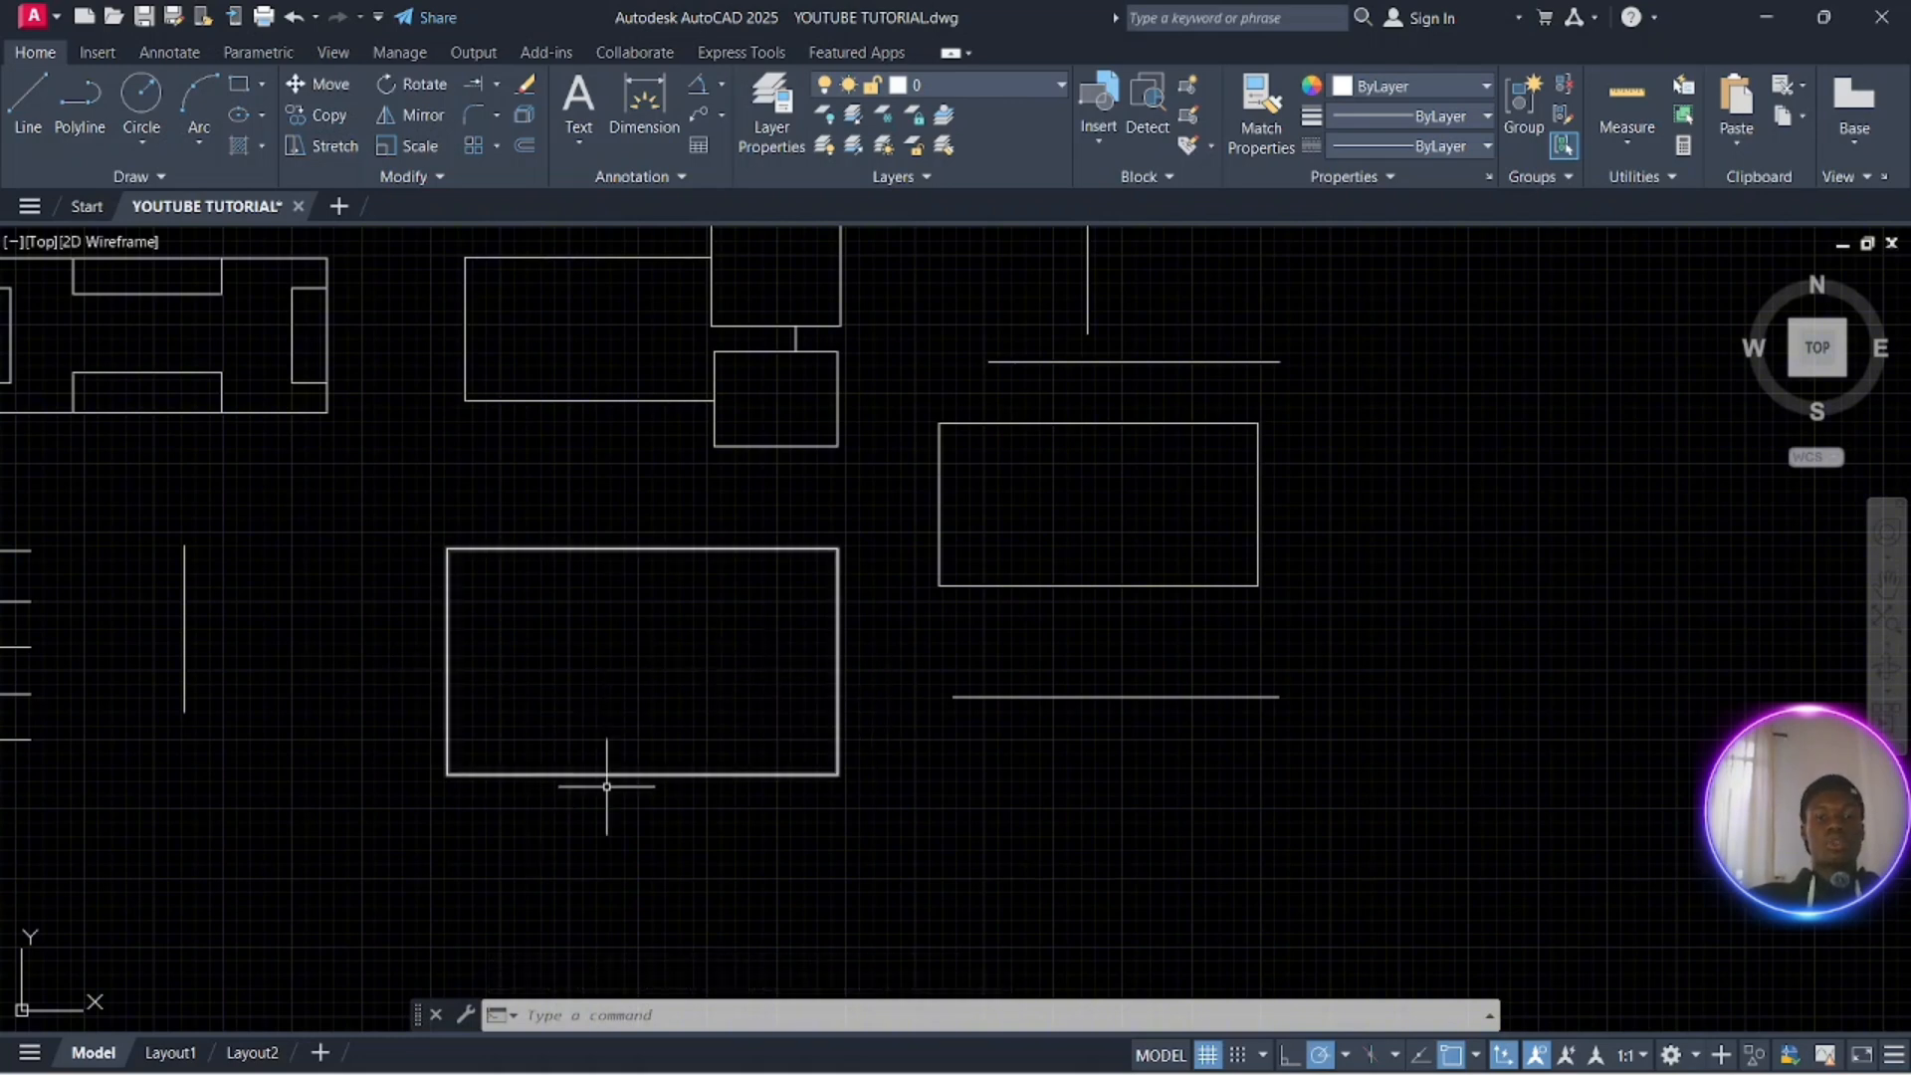
Stretch the rectangle's left side a further 300 units to the left from its midpoint
left_click(512, 824)
left_click(396, 478)
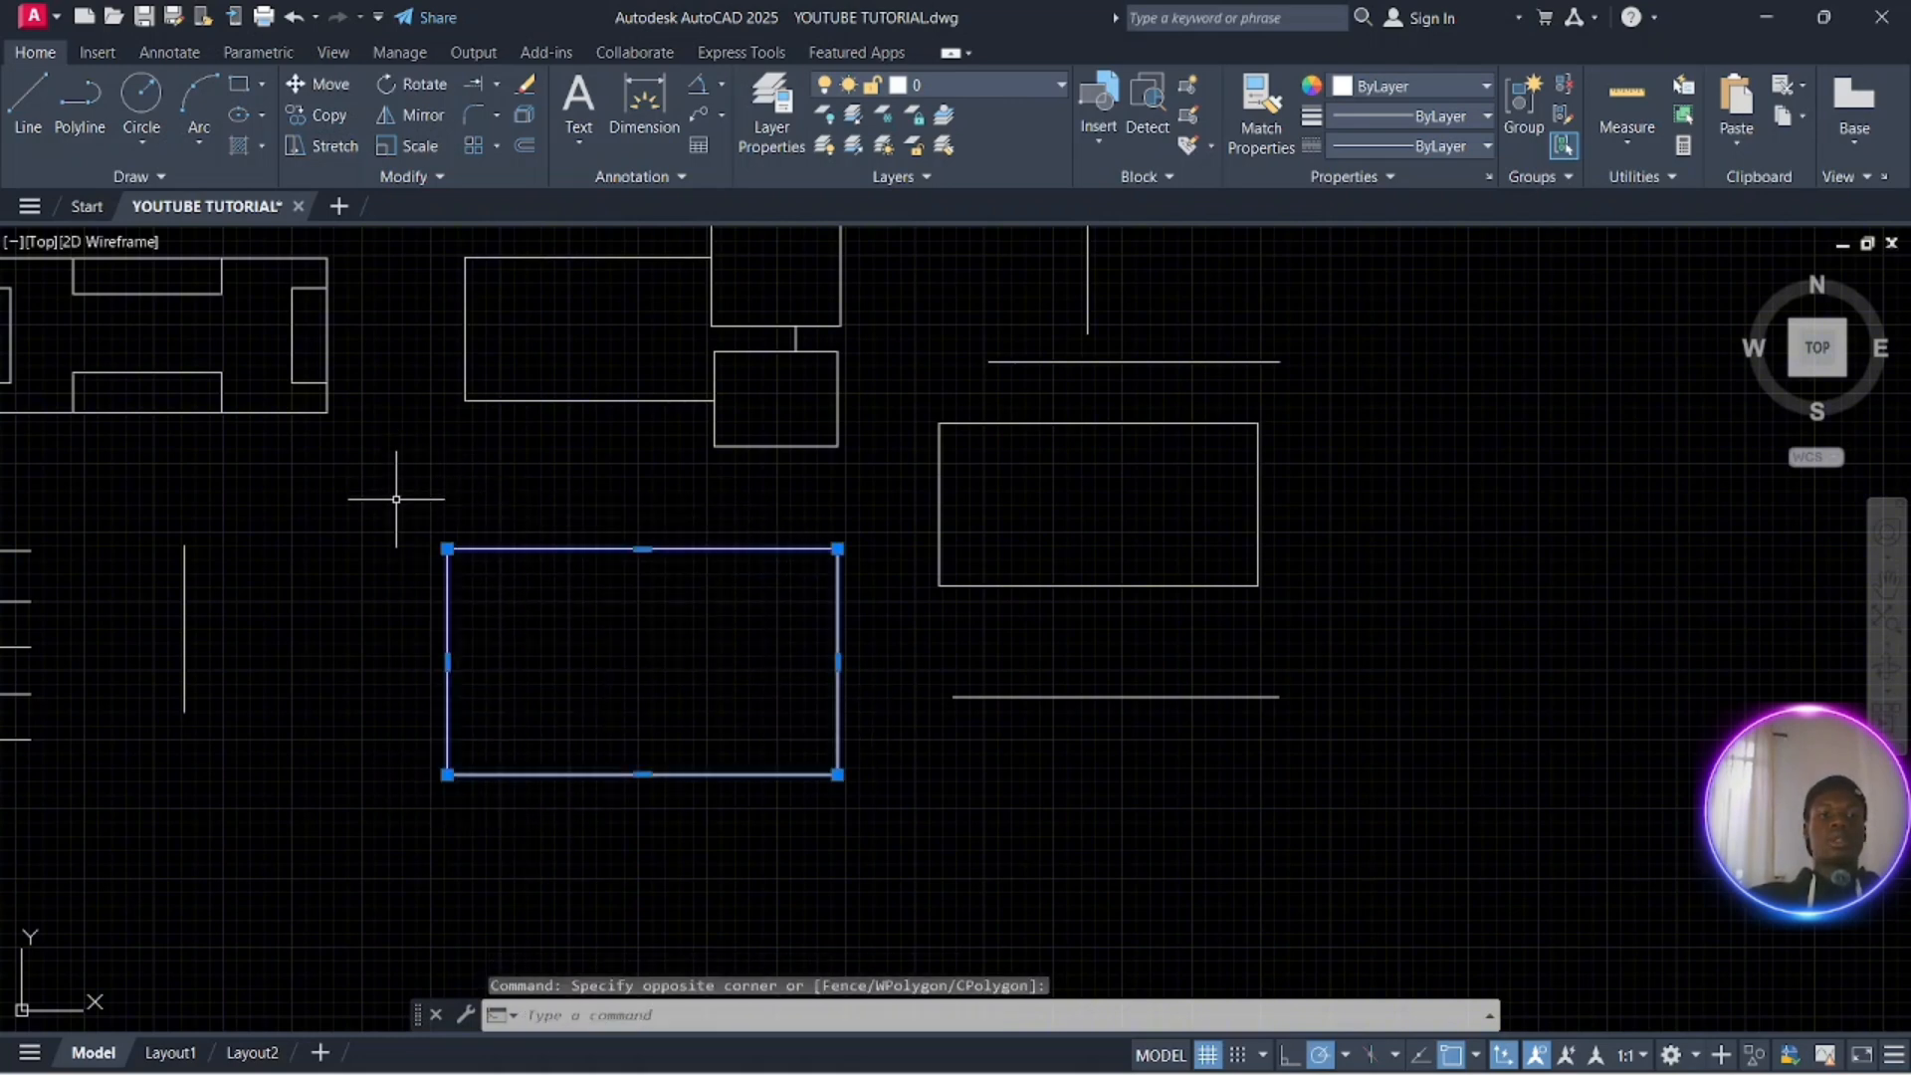
left_click(329, 145)
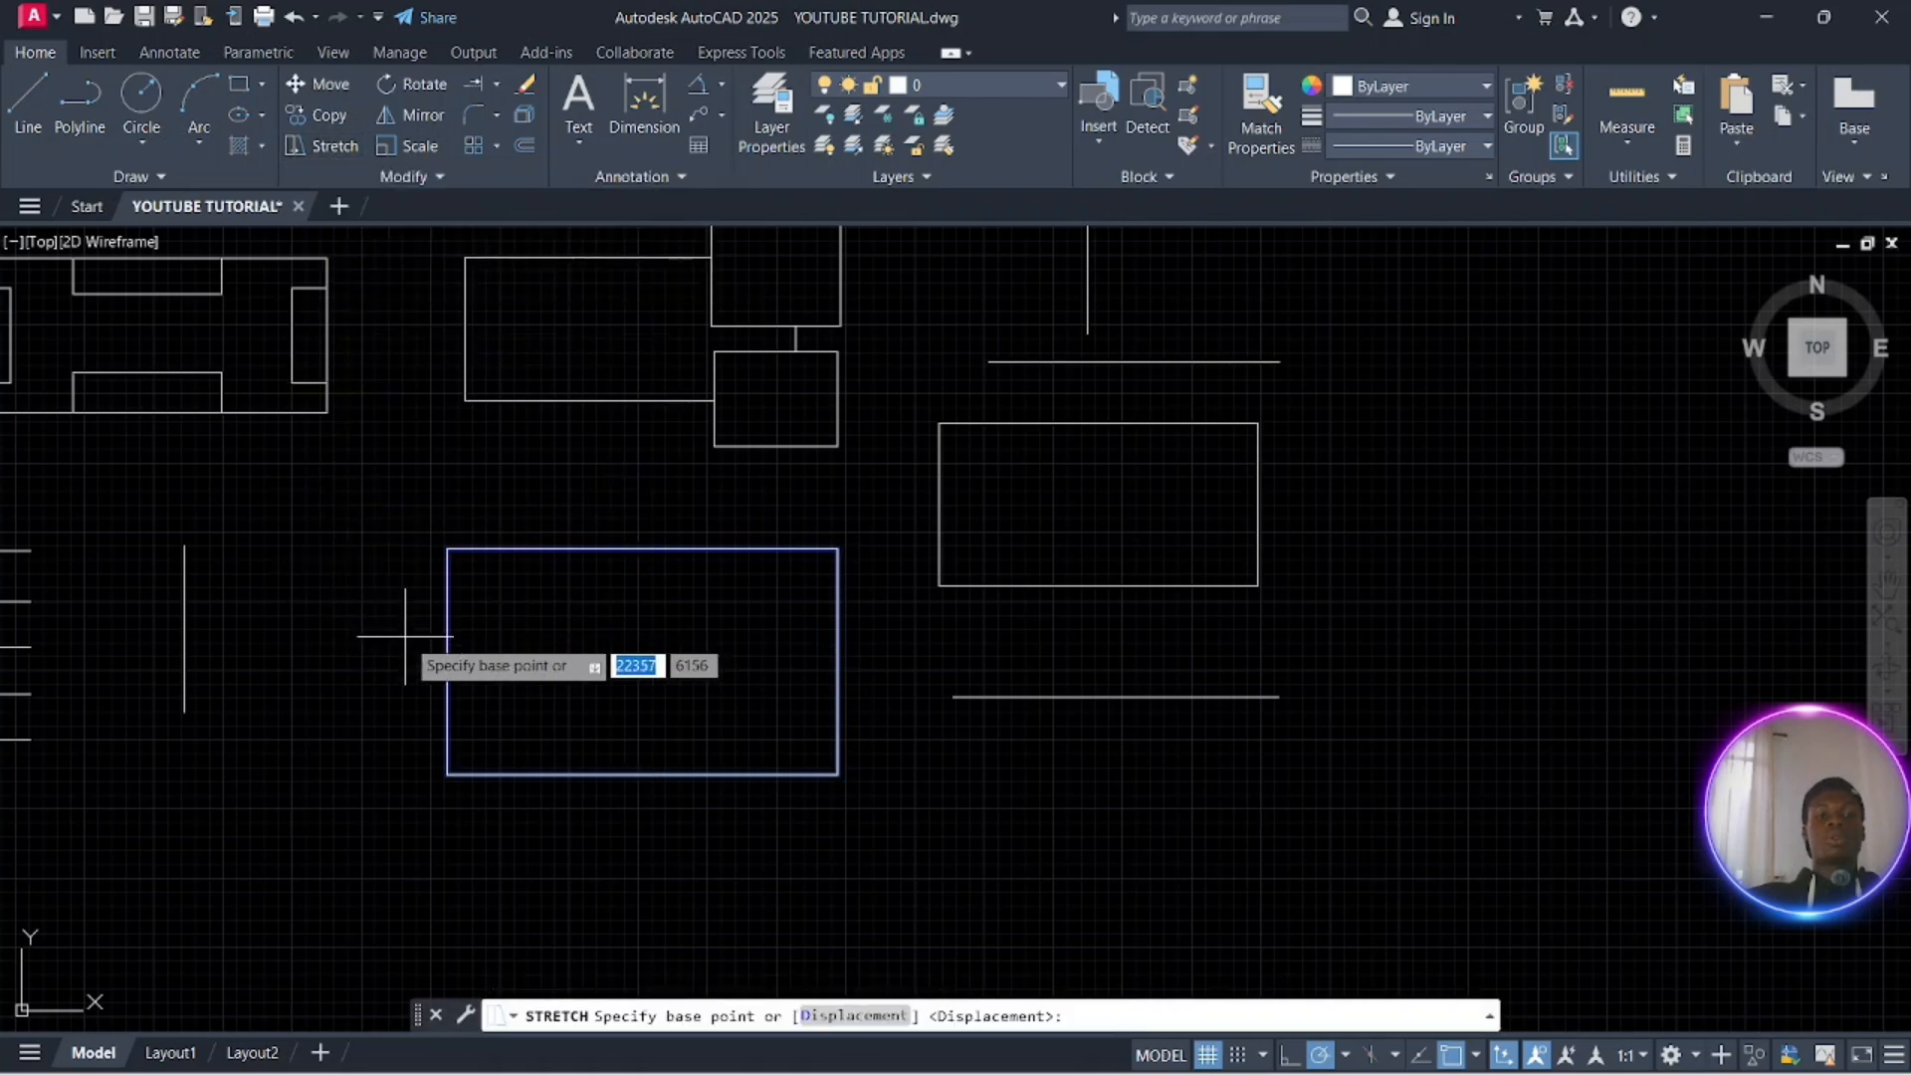
left_click(447, 661)
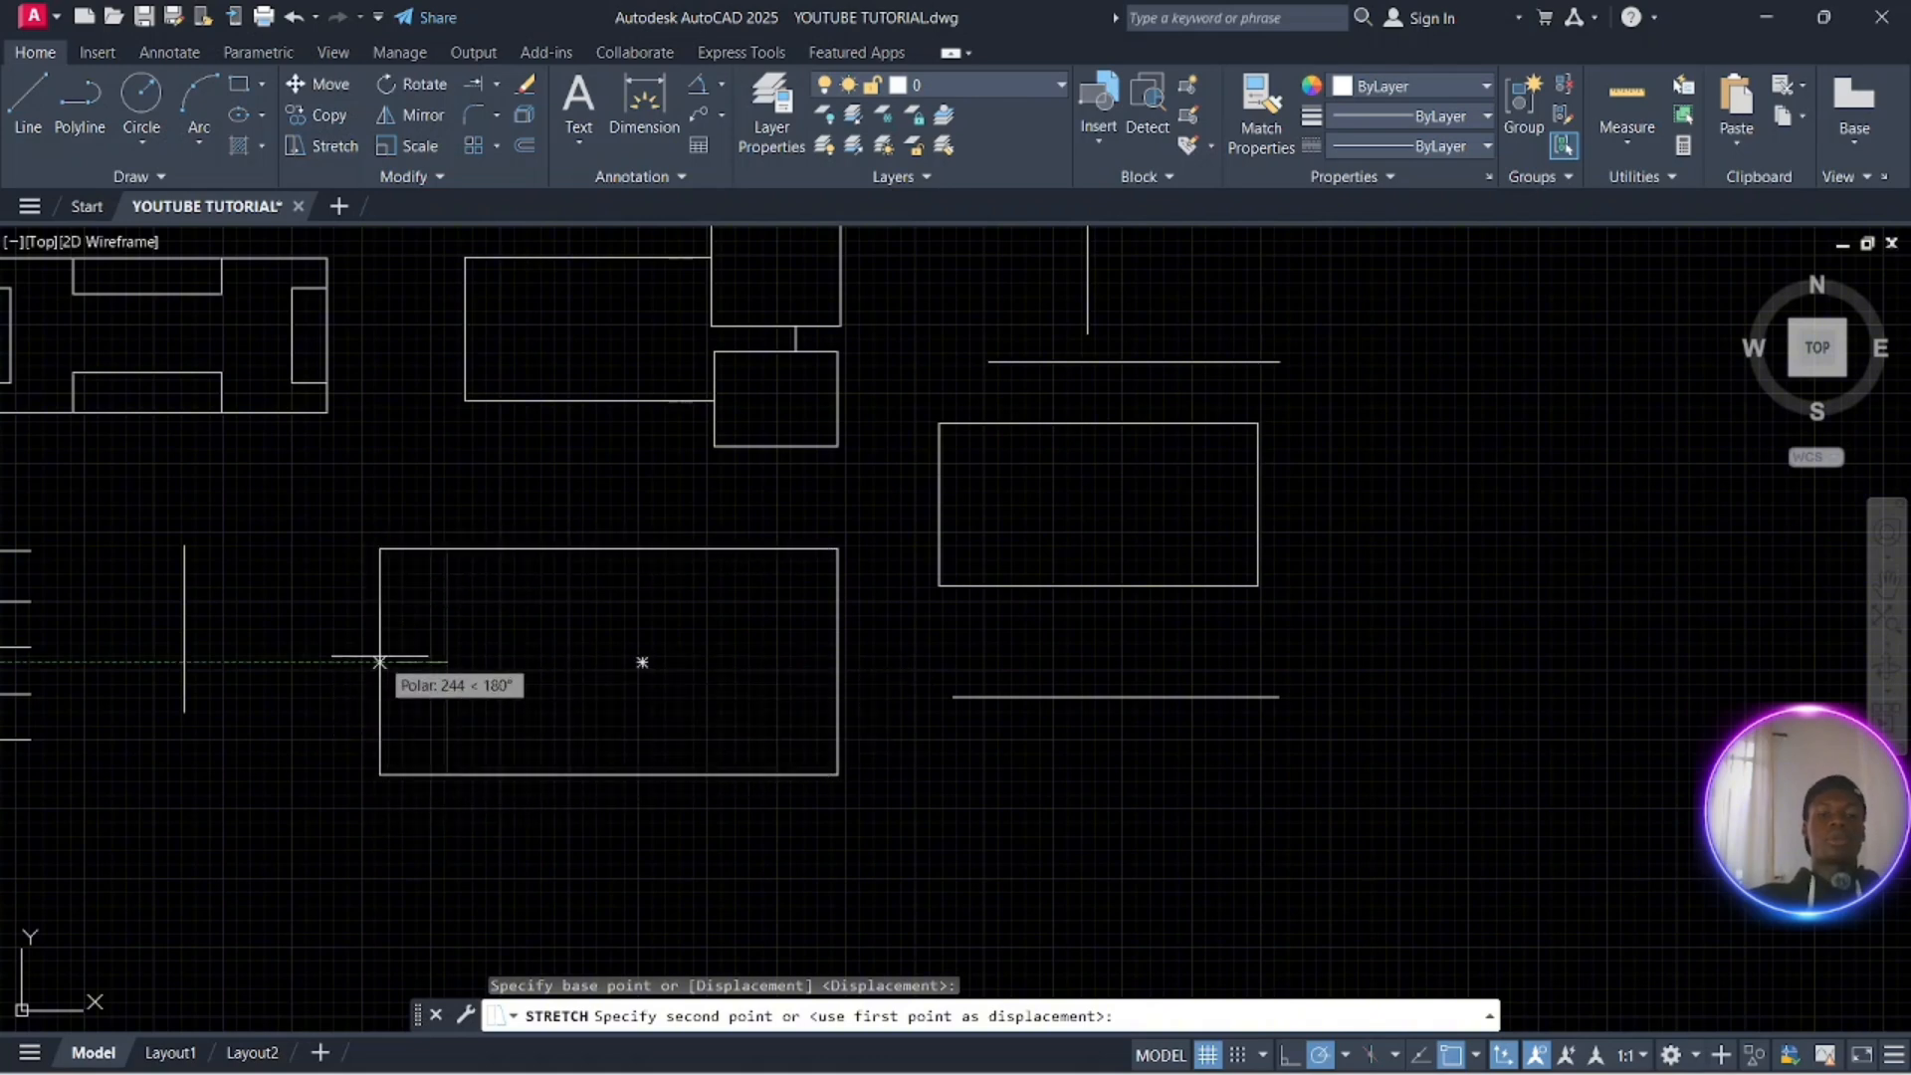
key("Return")
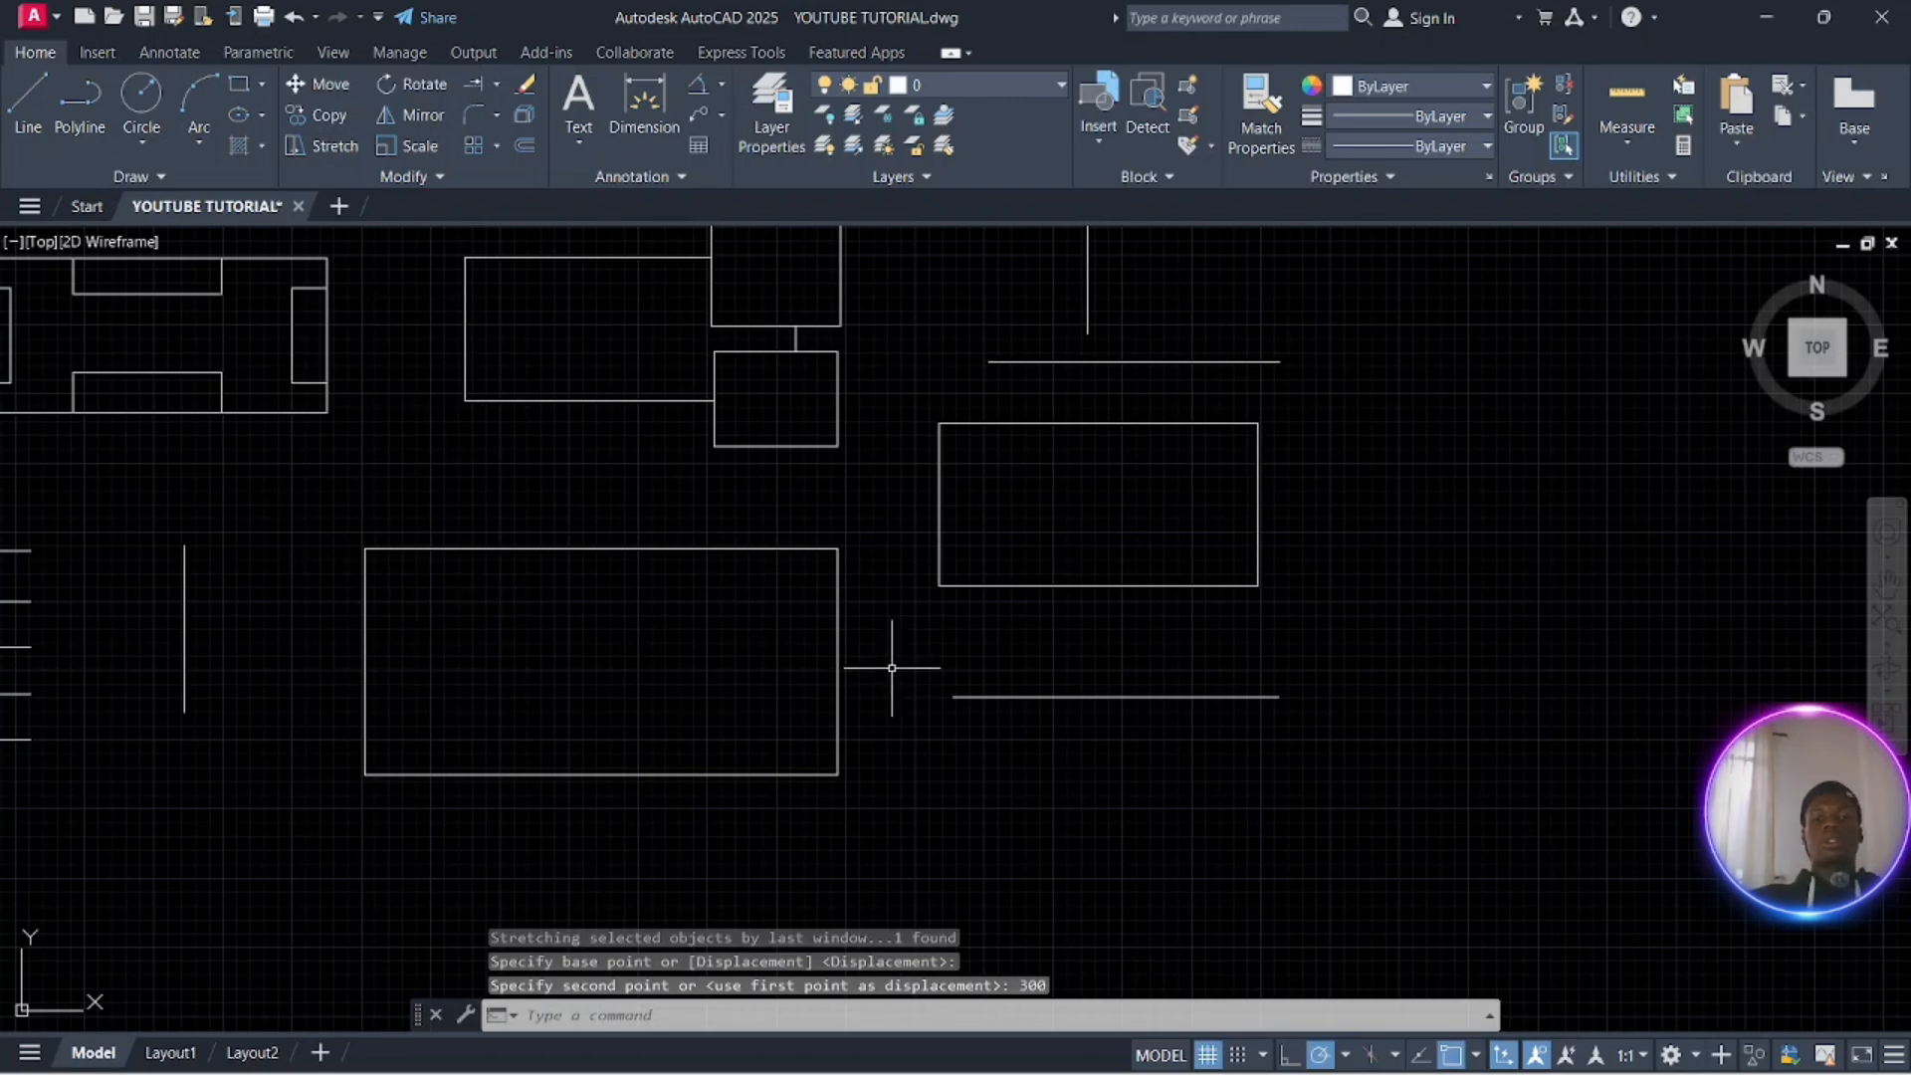
scroll(767, 638, "down", 2)
scroll(763, 633, "up", 2)
scroll(759, 627, "up", 3)
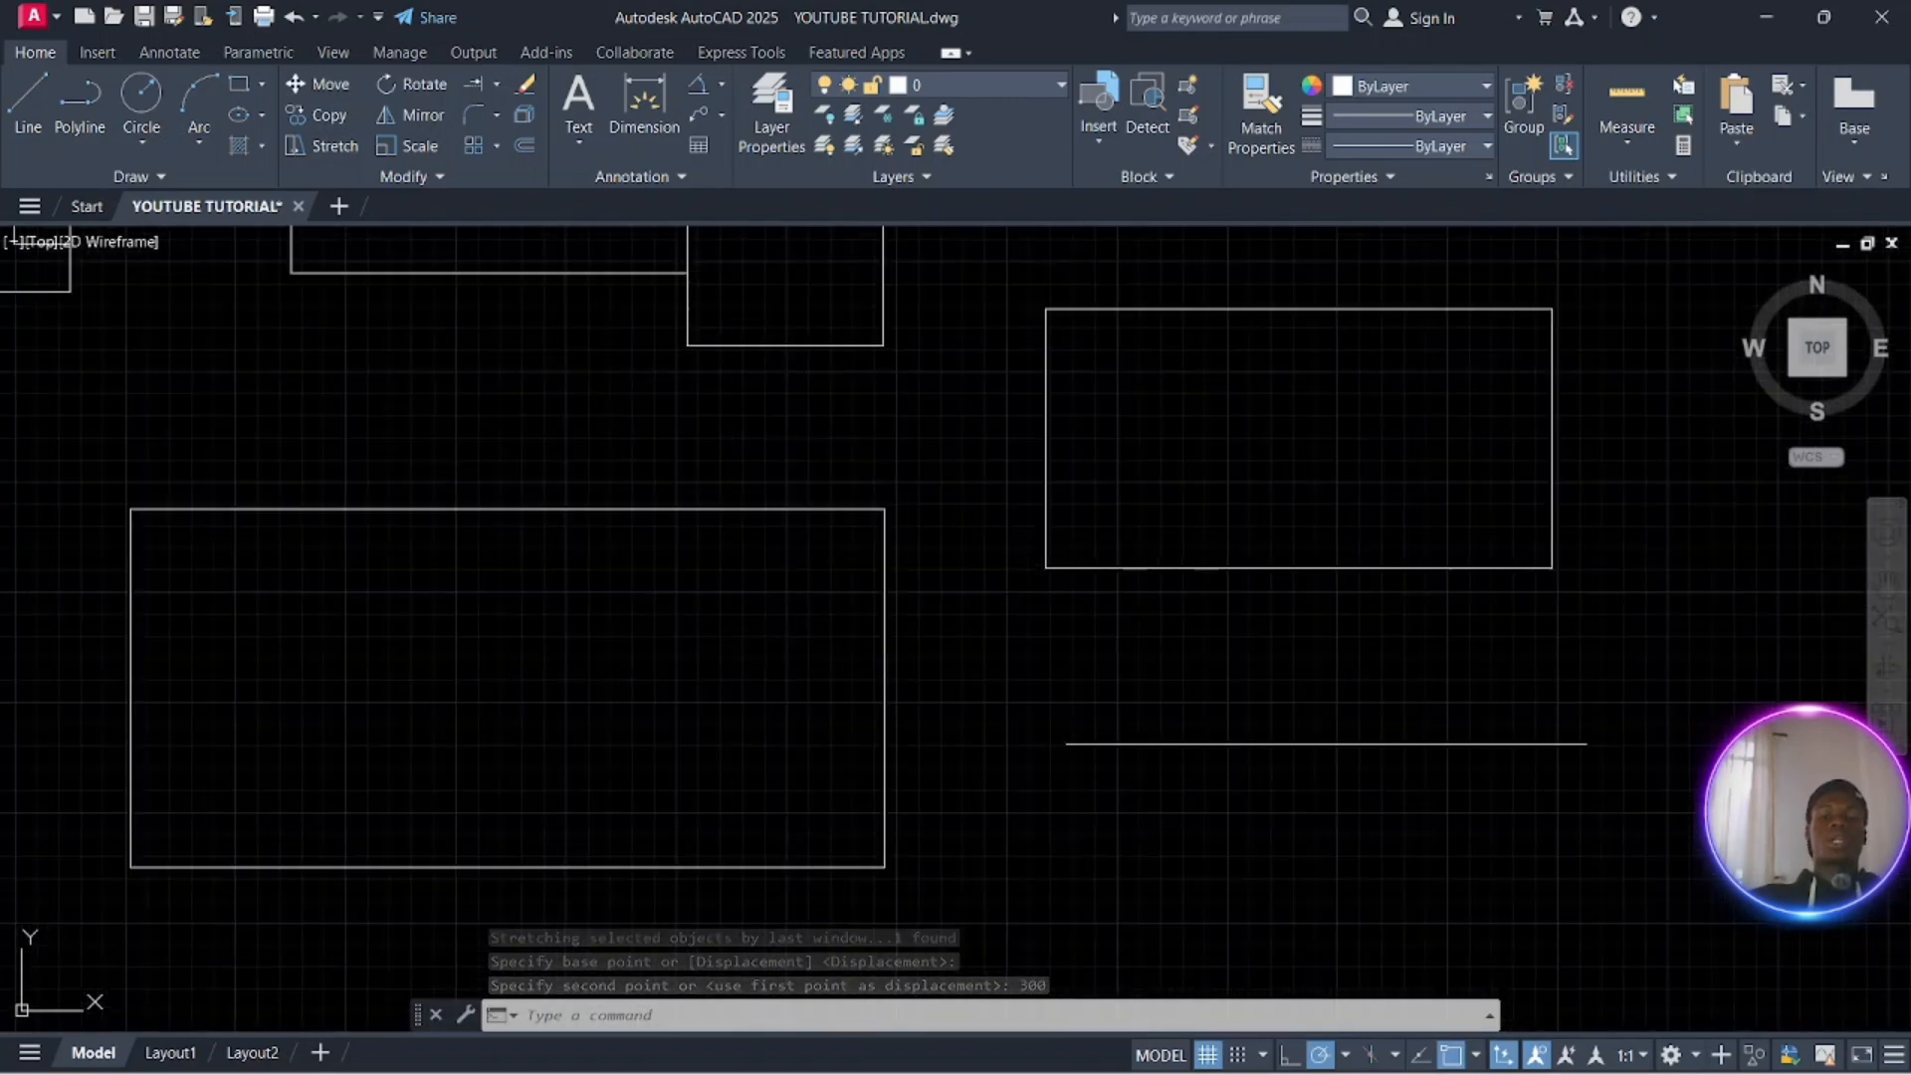
middle_click_drag(746, 627, 491, 631)
scroll(720, 627, "down", 2)
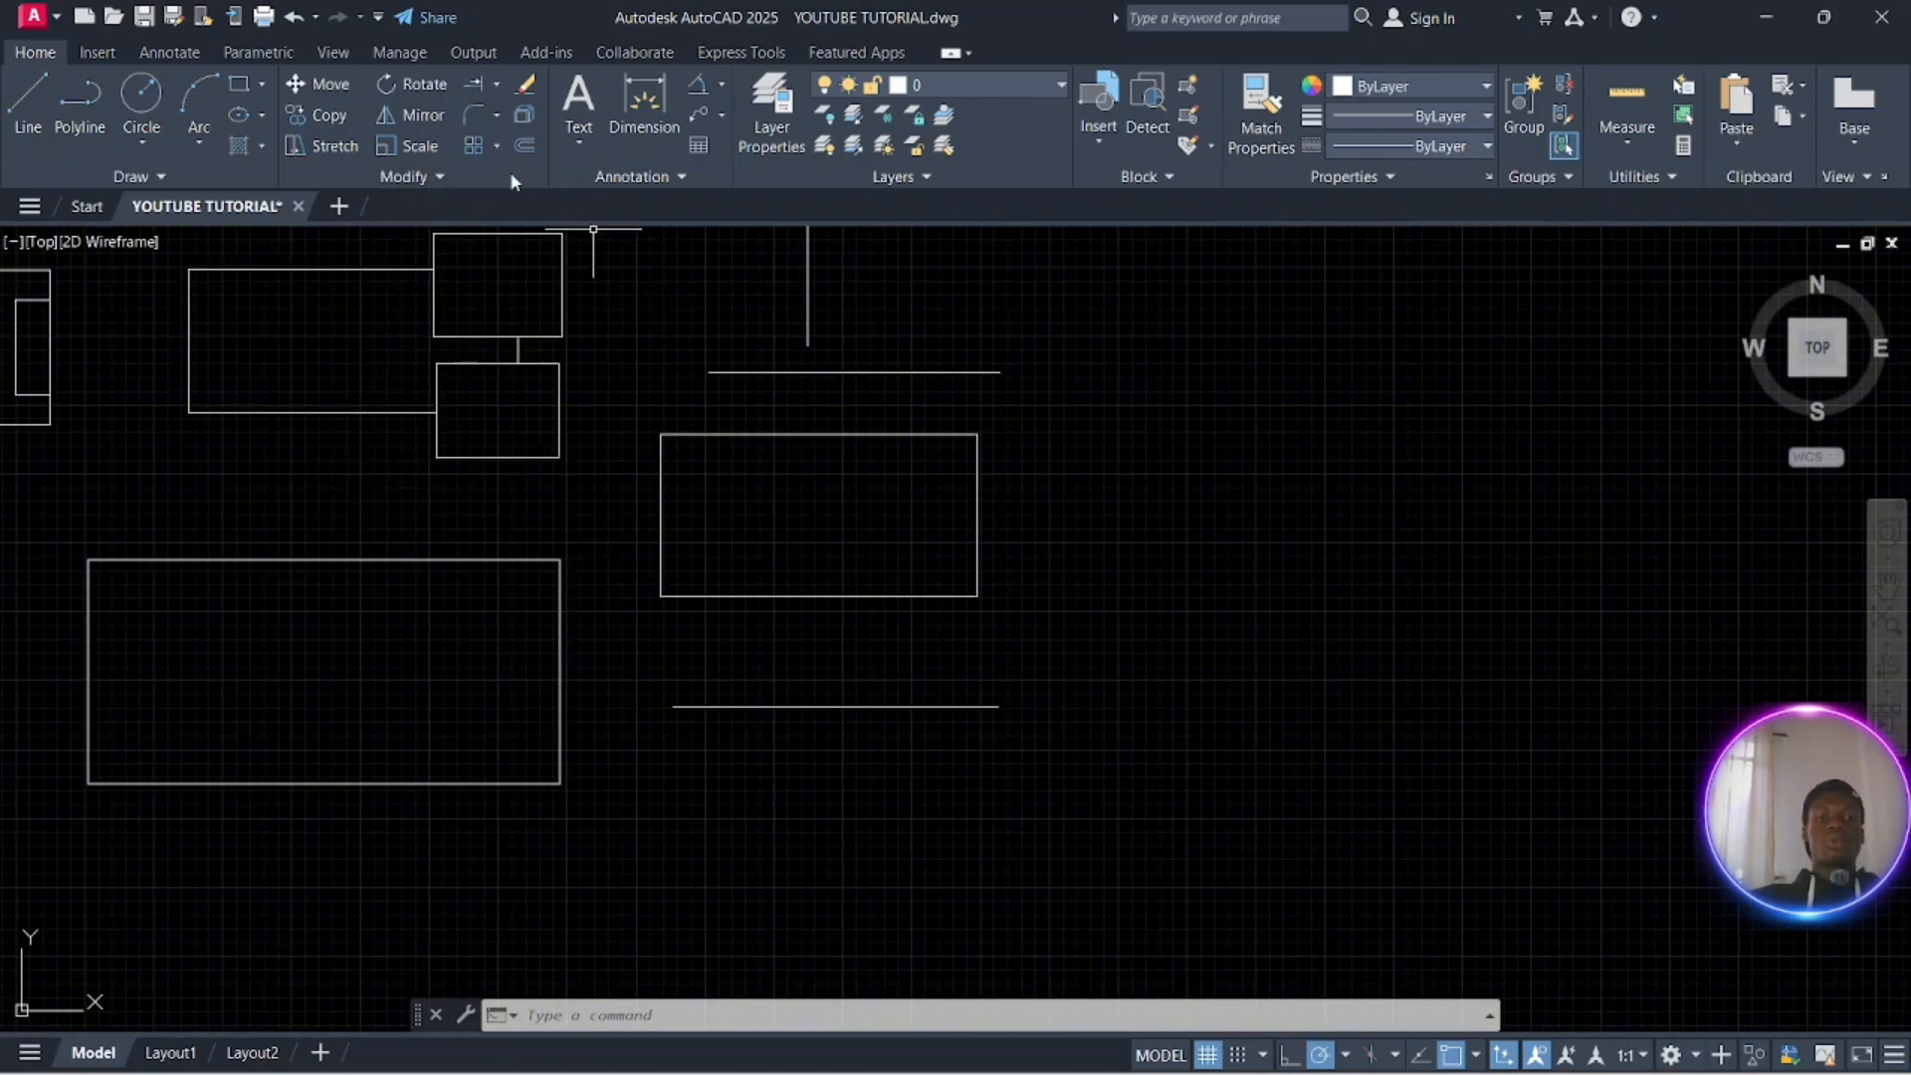
left_click(439, 169)
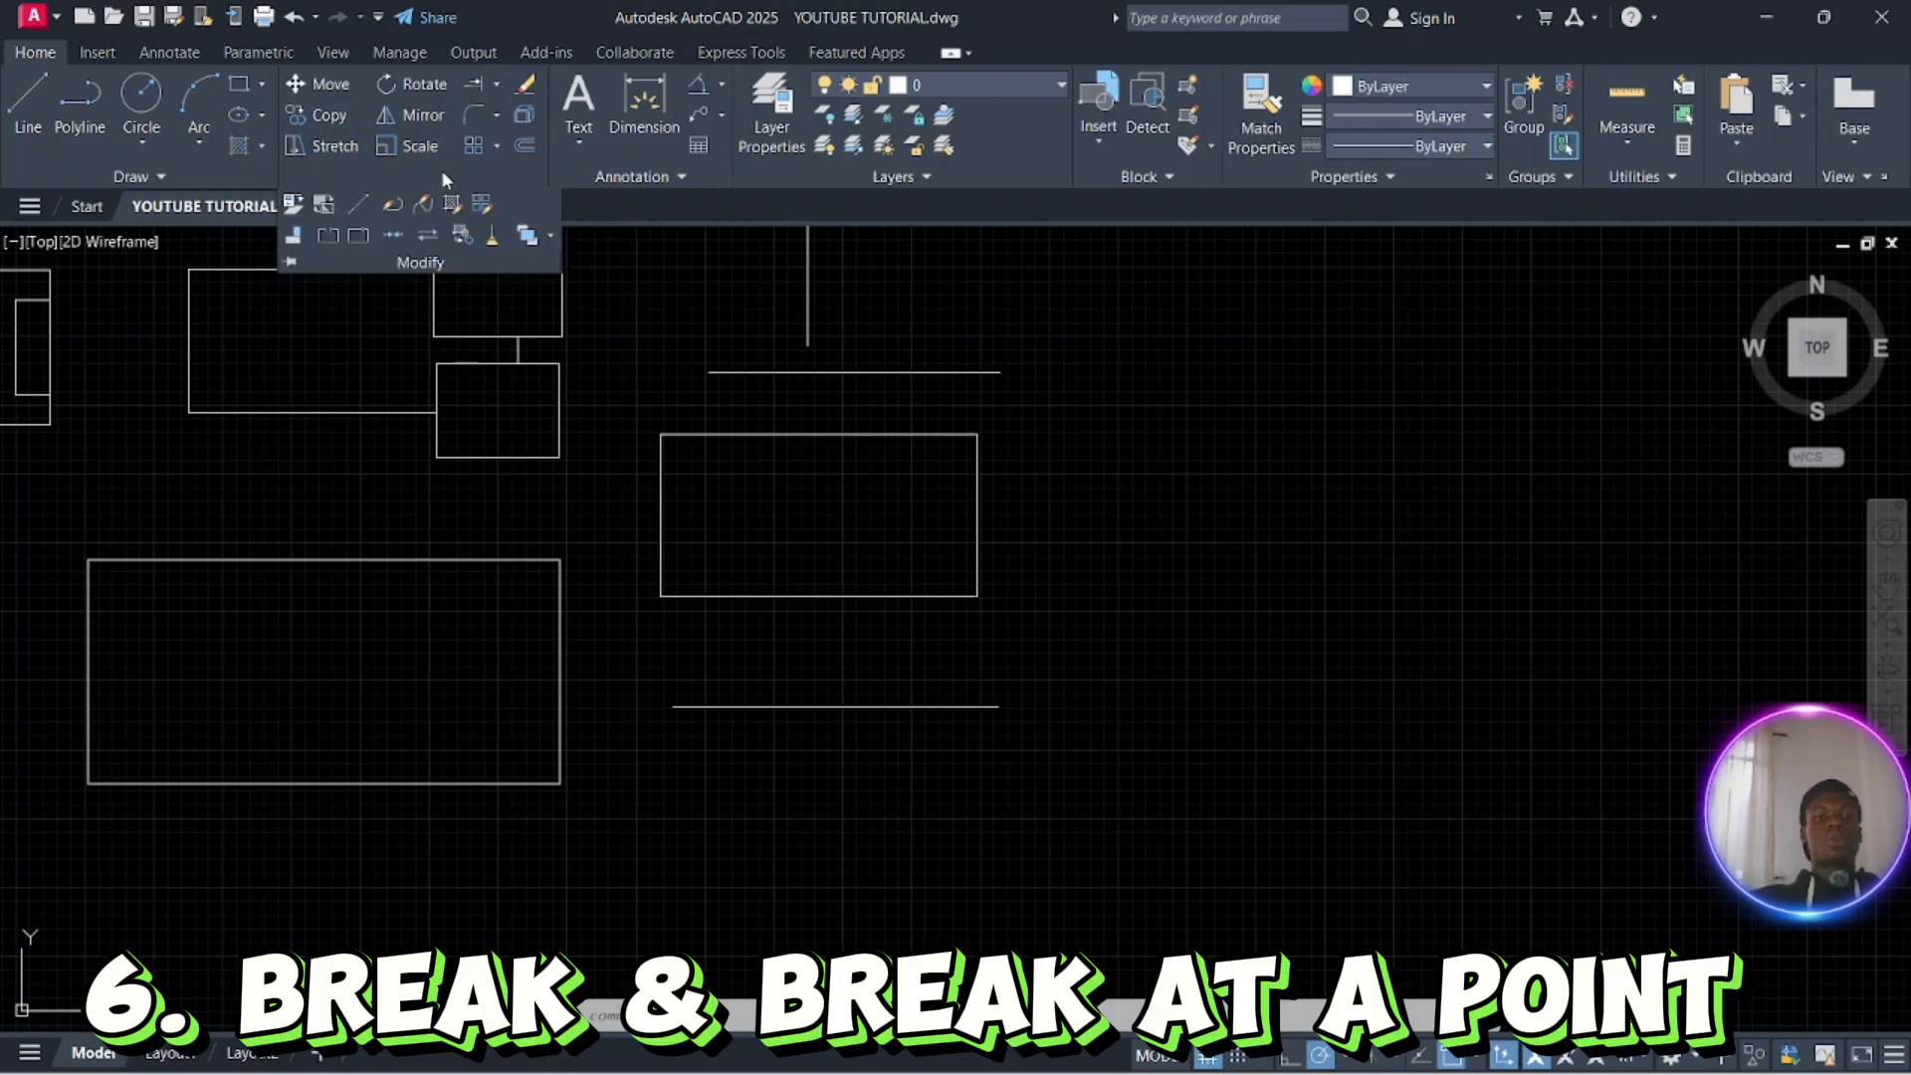
left_click(739, 305)
key("Escape")
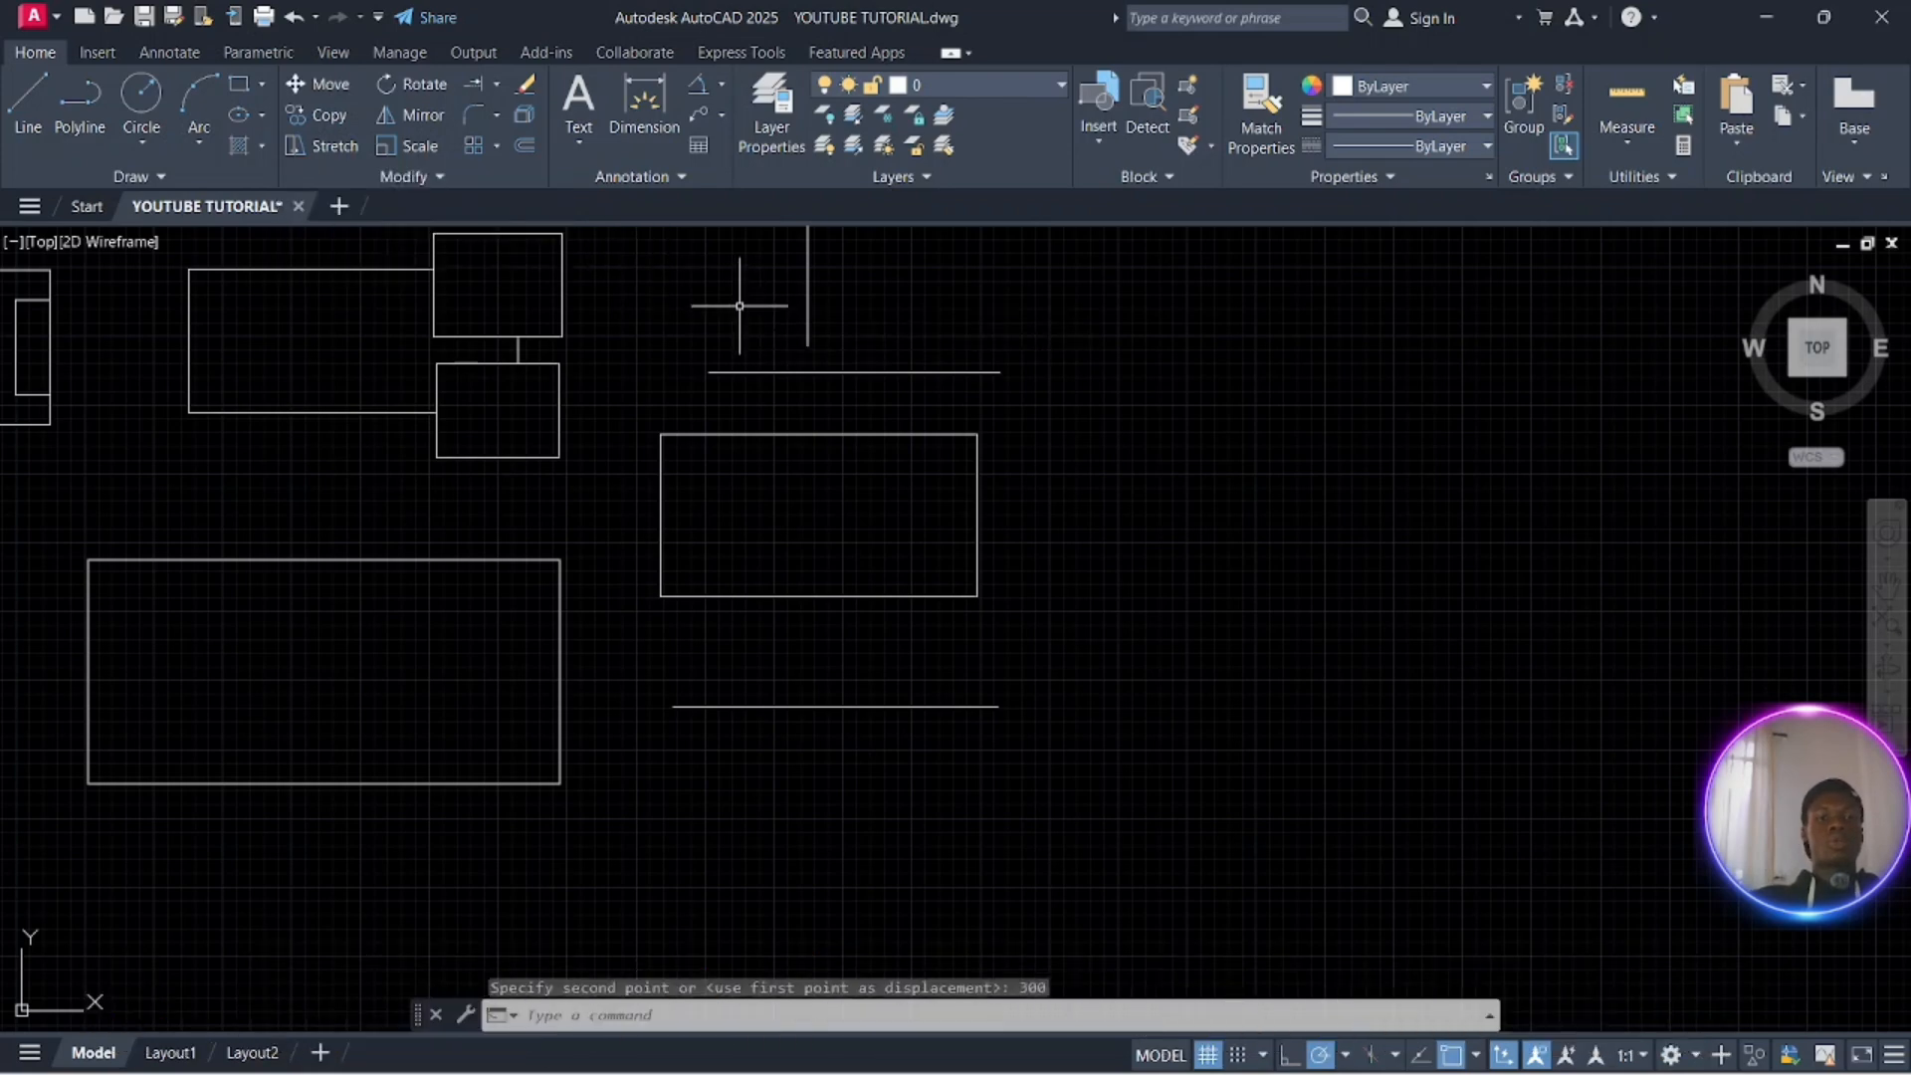
Break the rectangle between the two horizontal lines with the First point option, opening a gap in the middle of its bottom edge
left_click(432, 174)
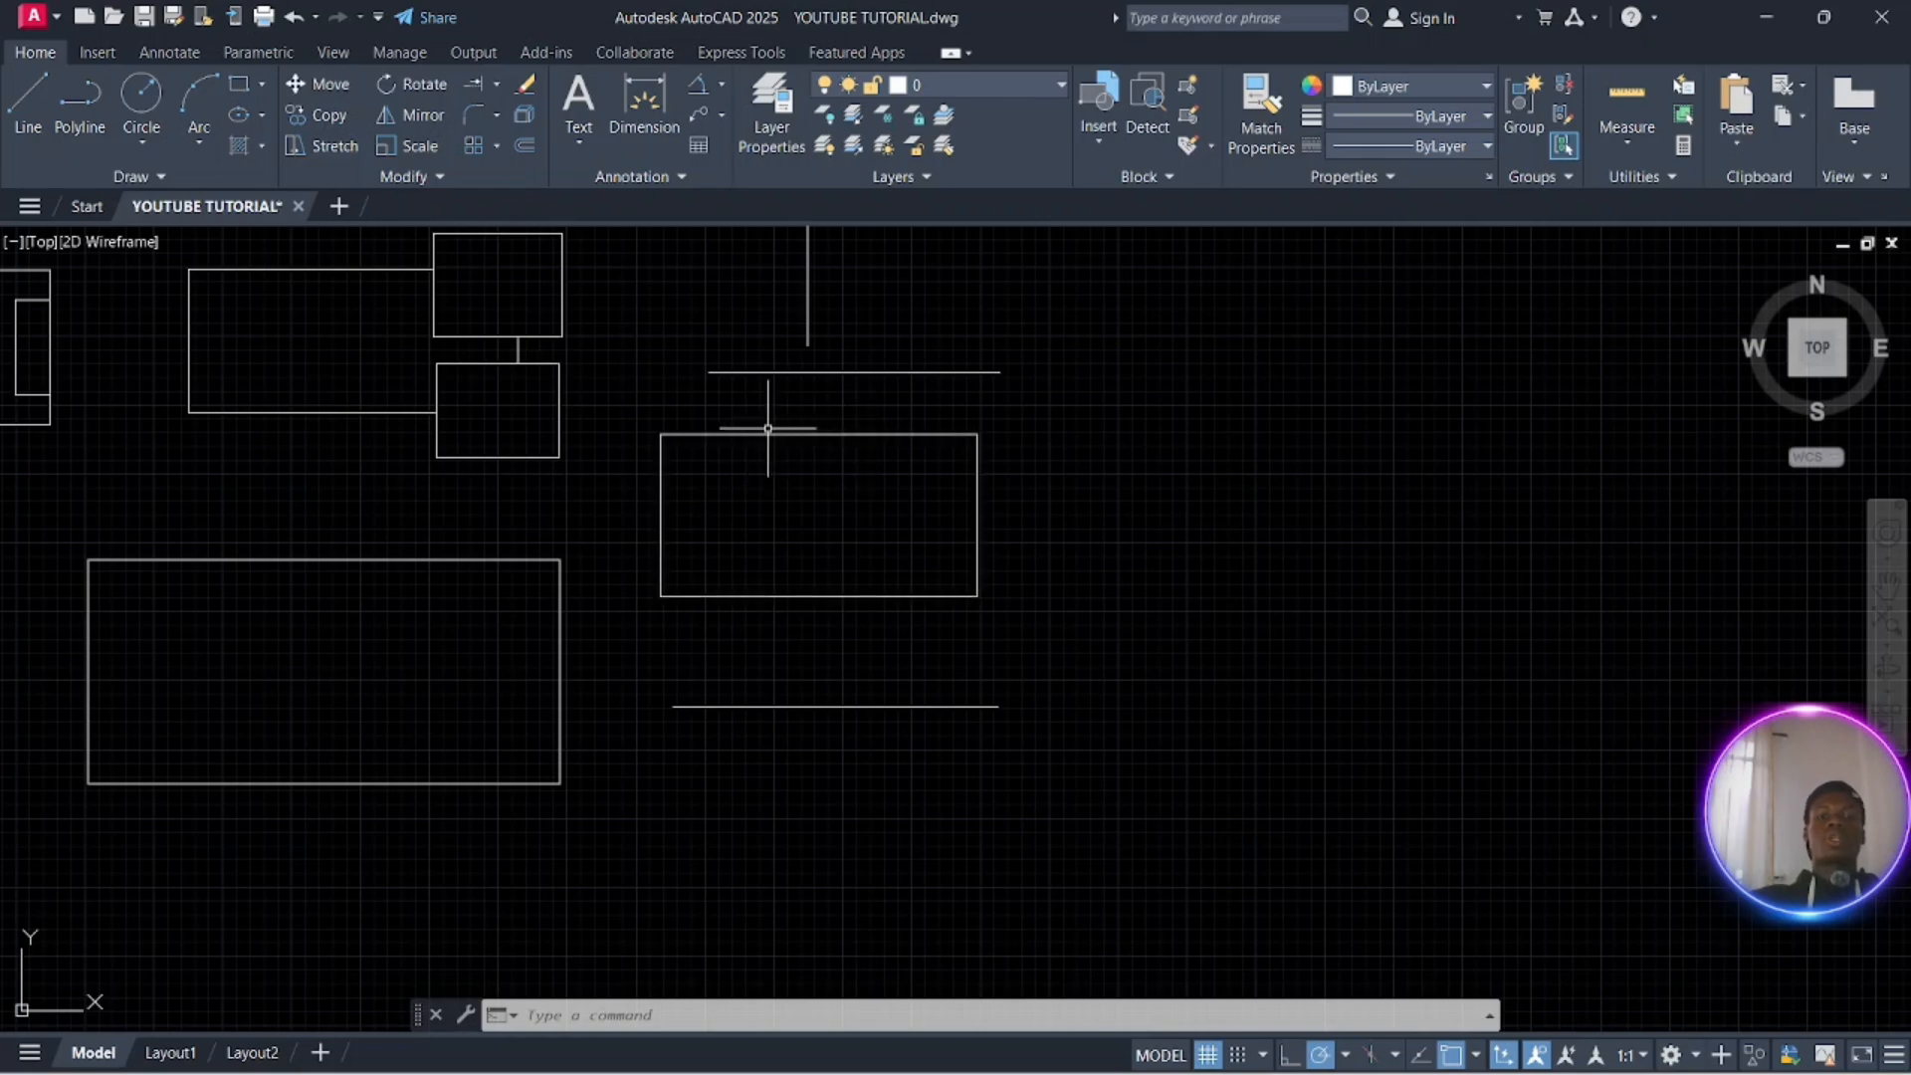
left_click(324, 179)
left_click(333, 237)
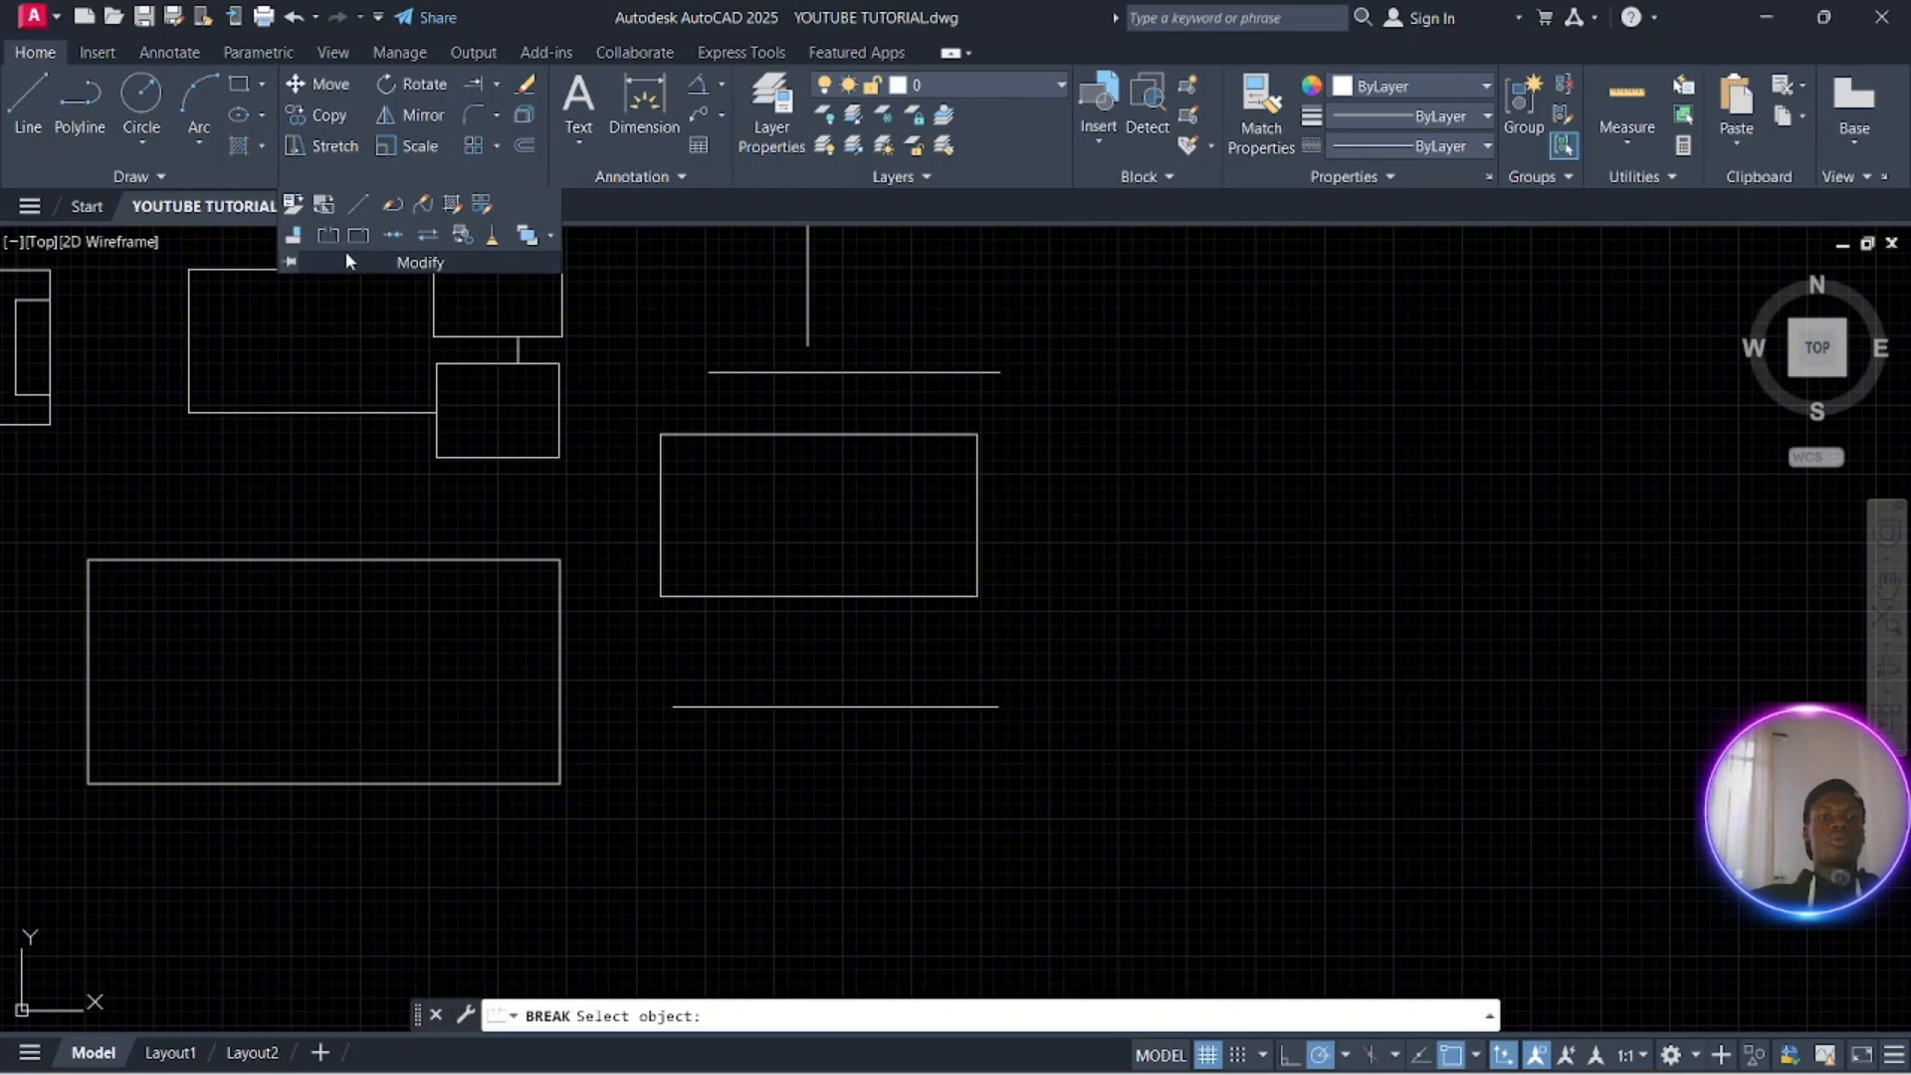
left_click(327, 236)
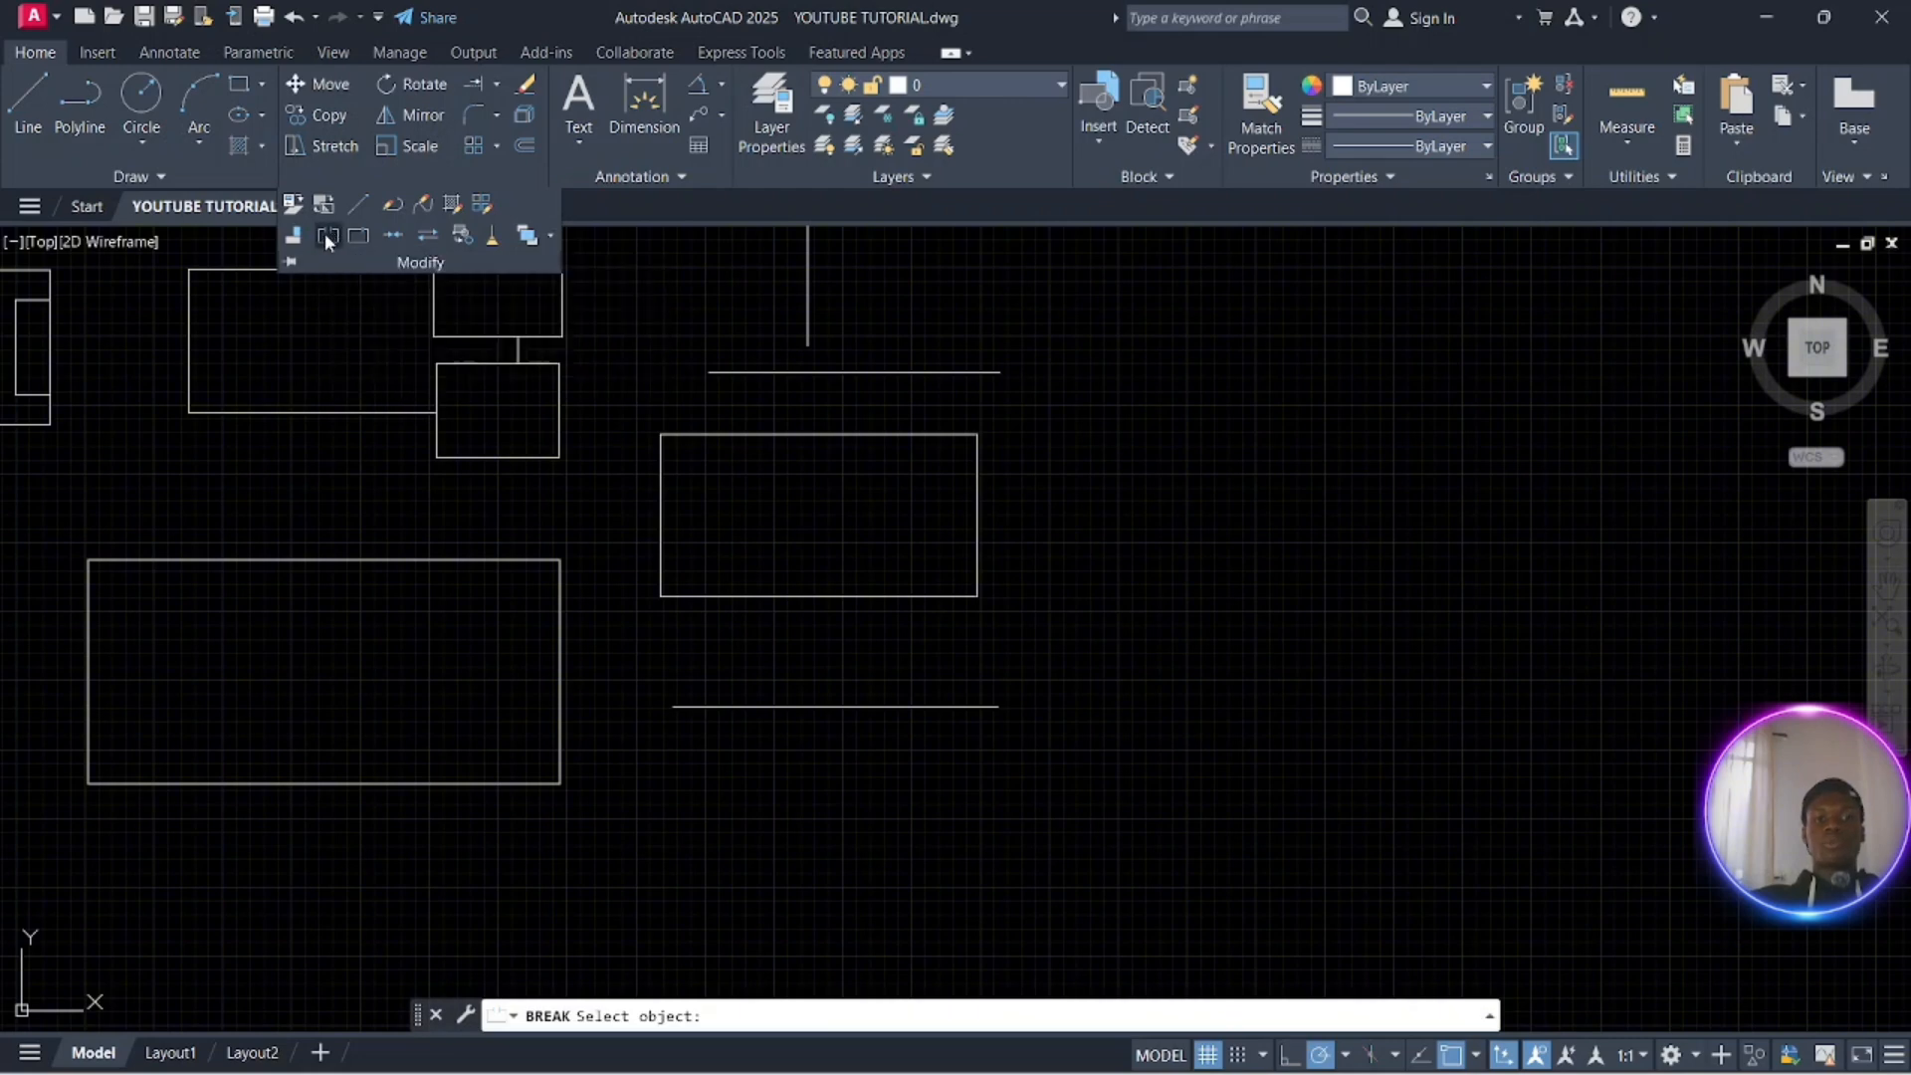
left_click(759, 435)
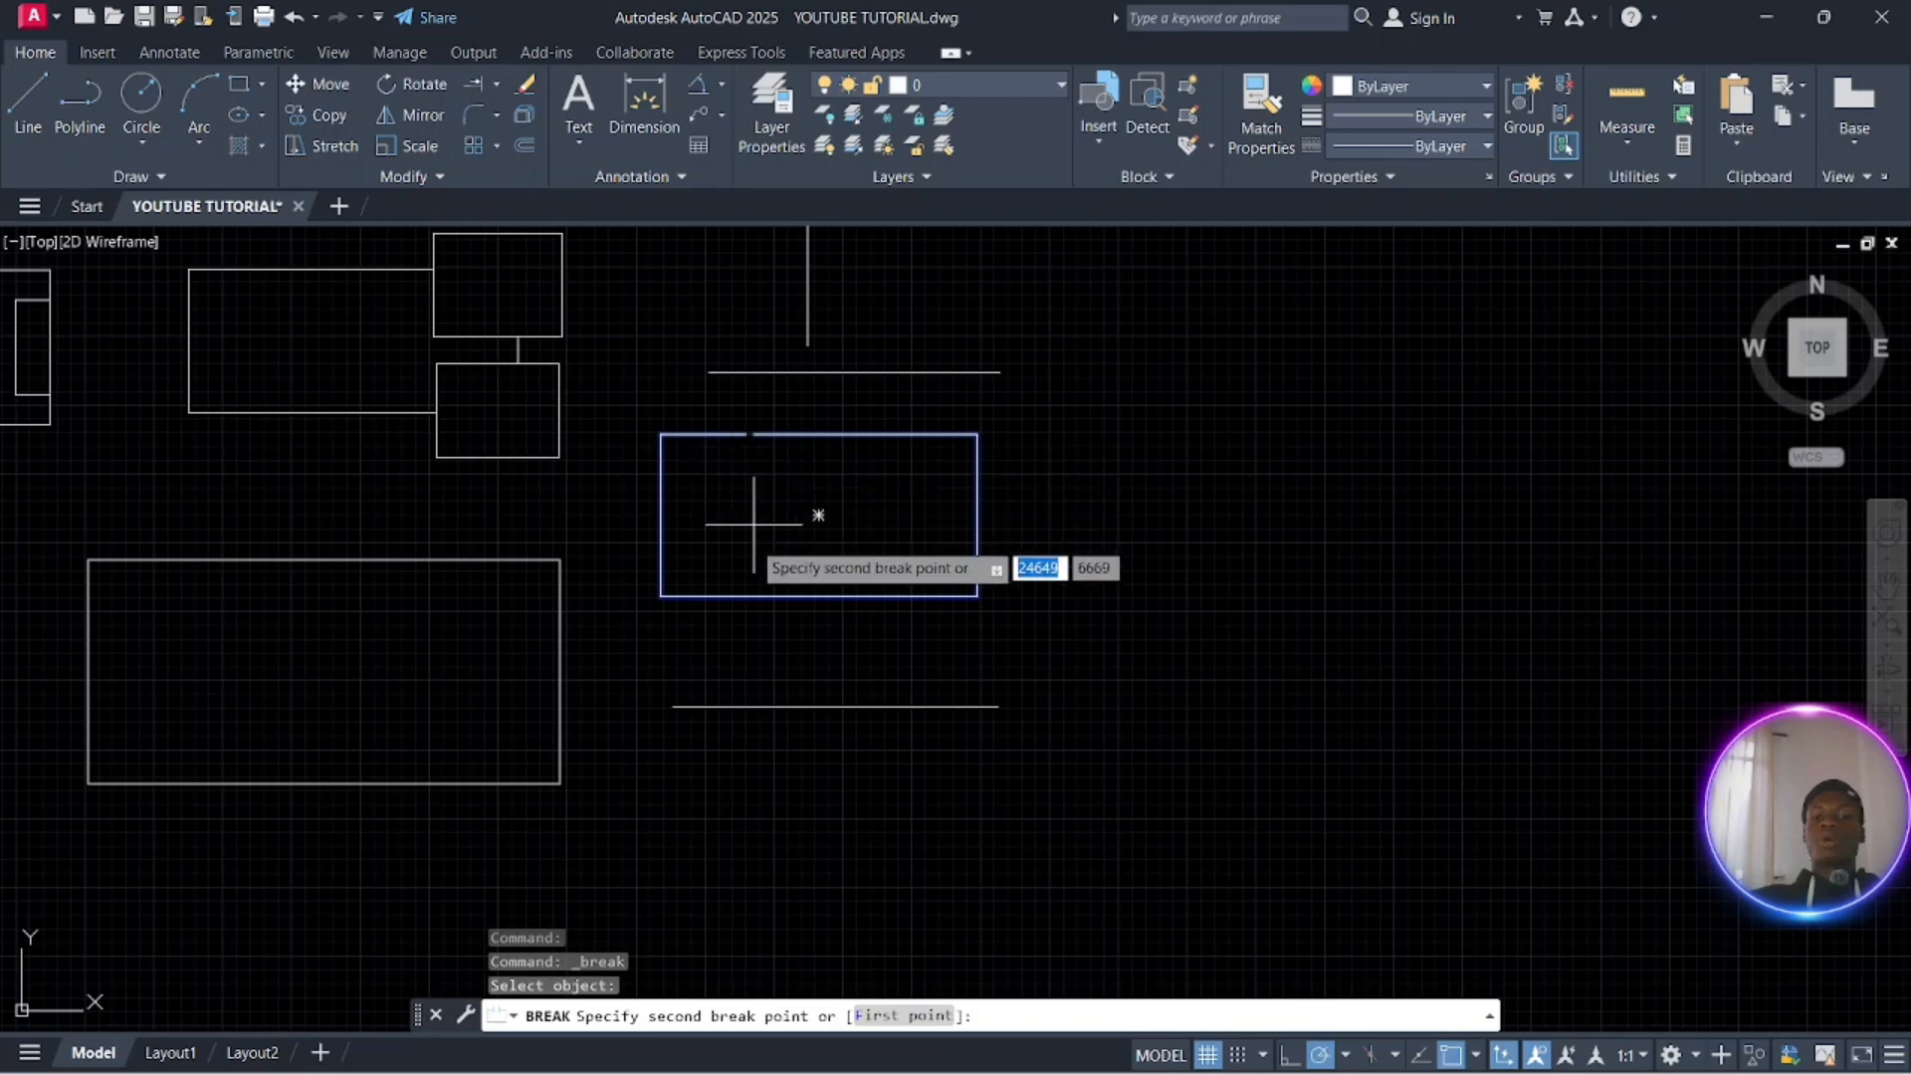
left_click(702, 597)
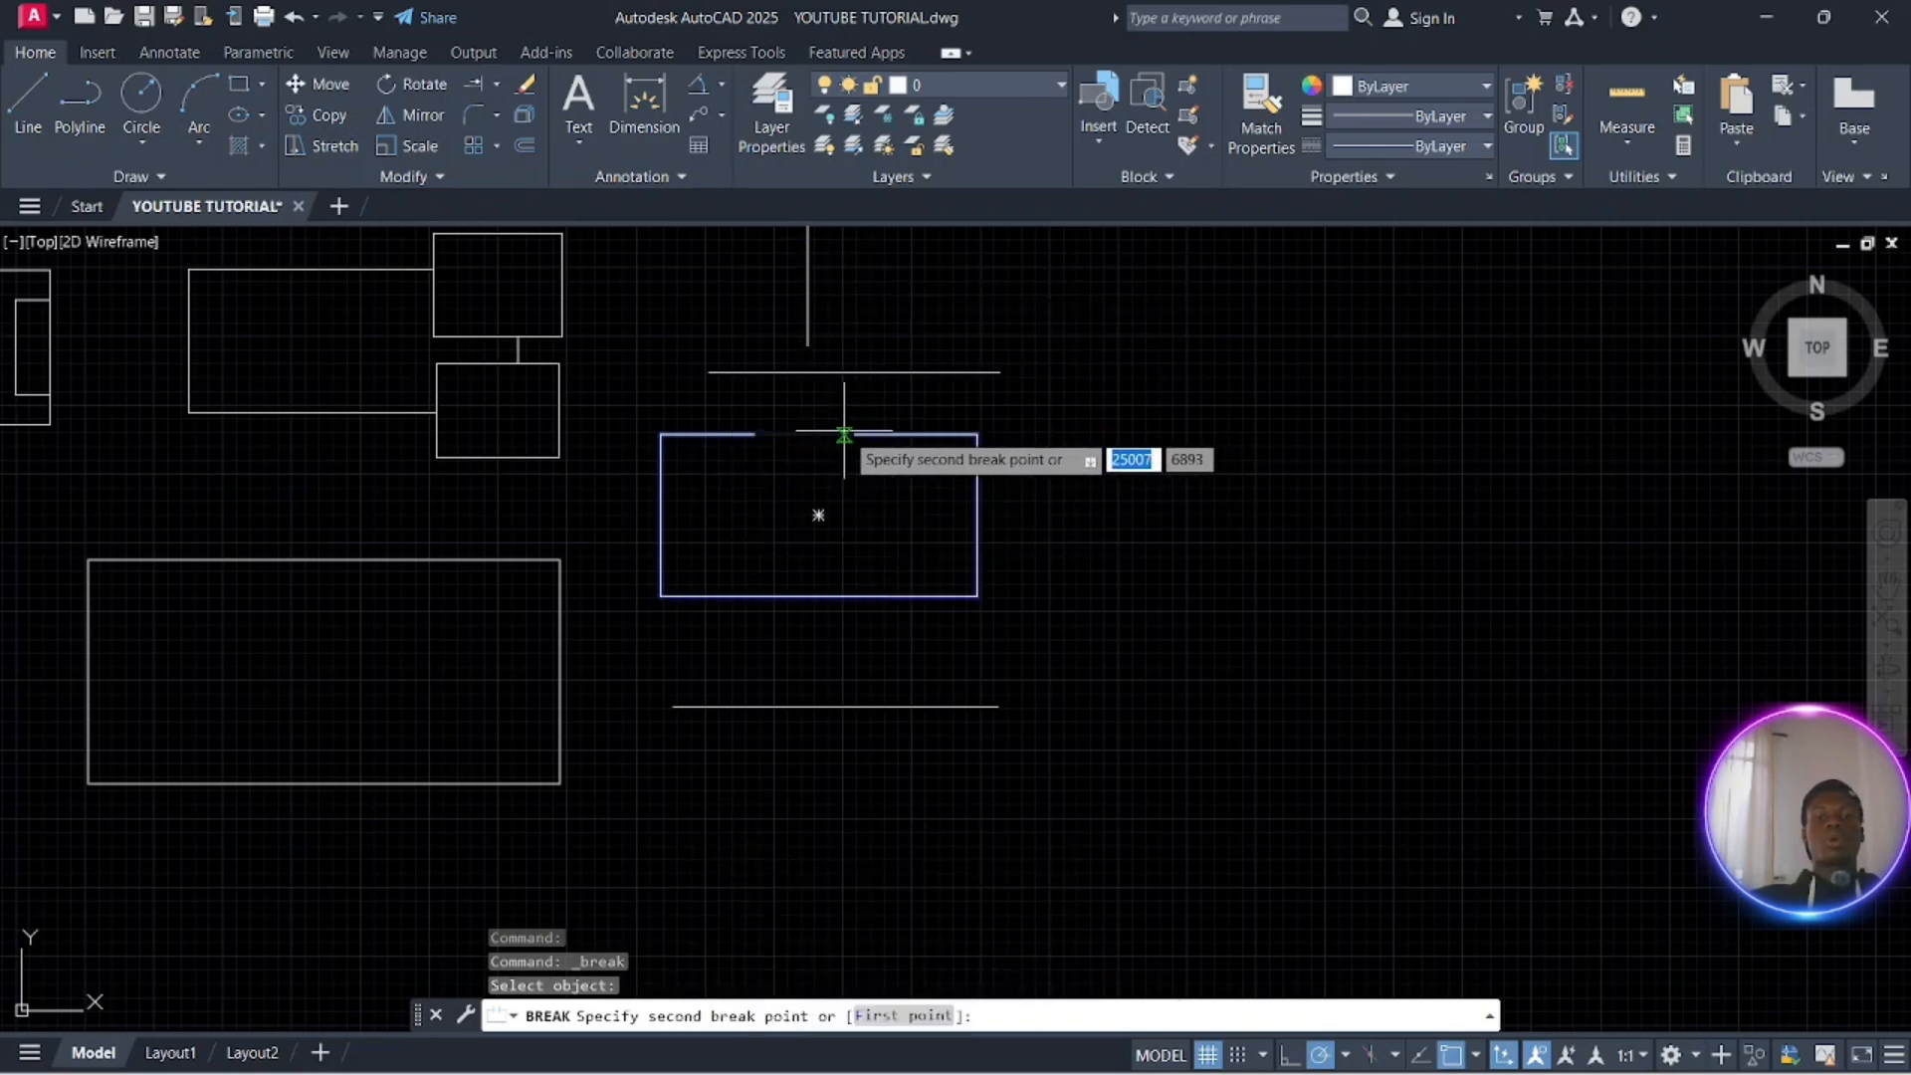
left_click(894, 1016)
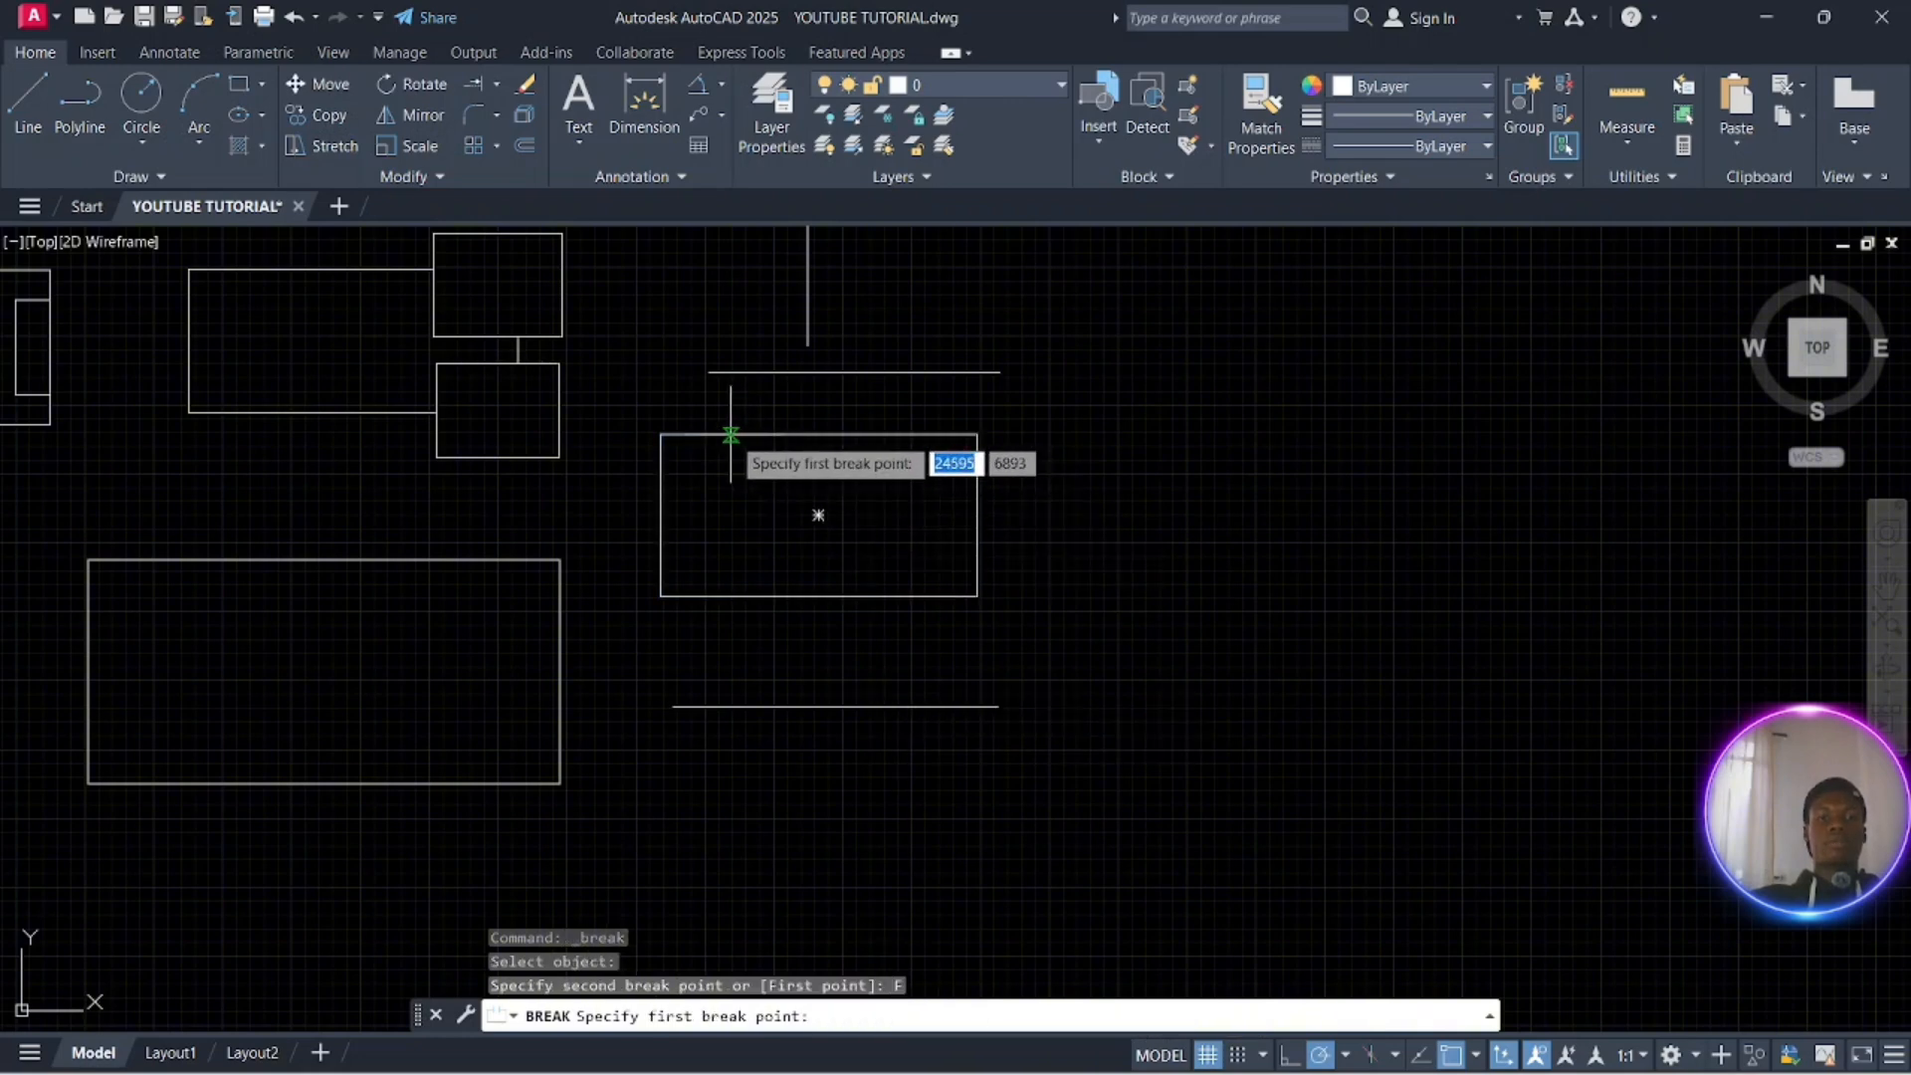
left_click(733, 595)
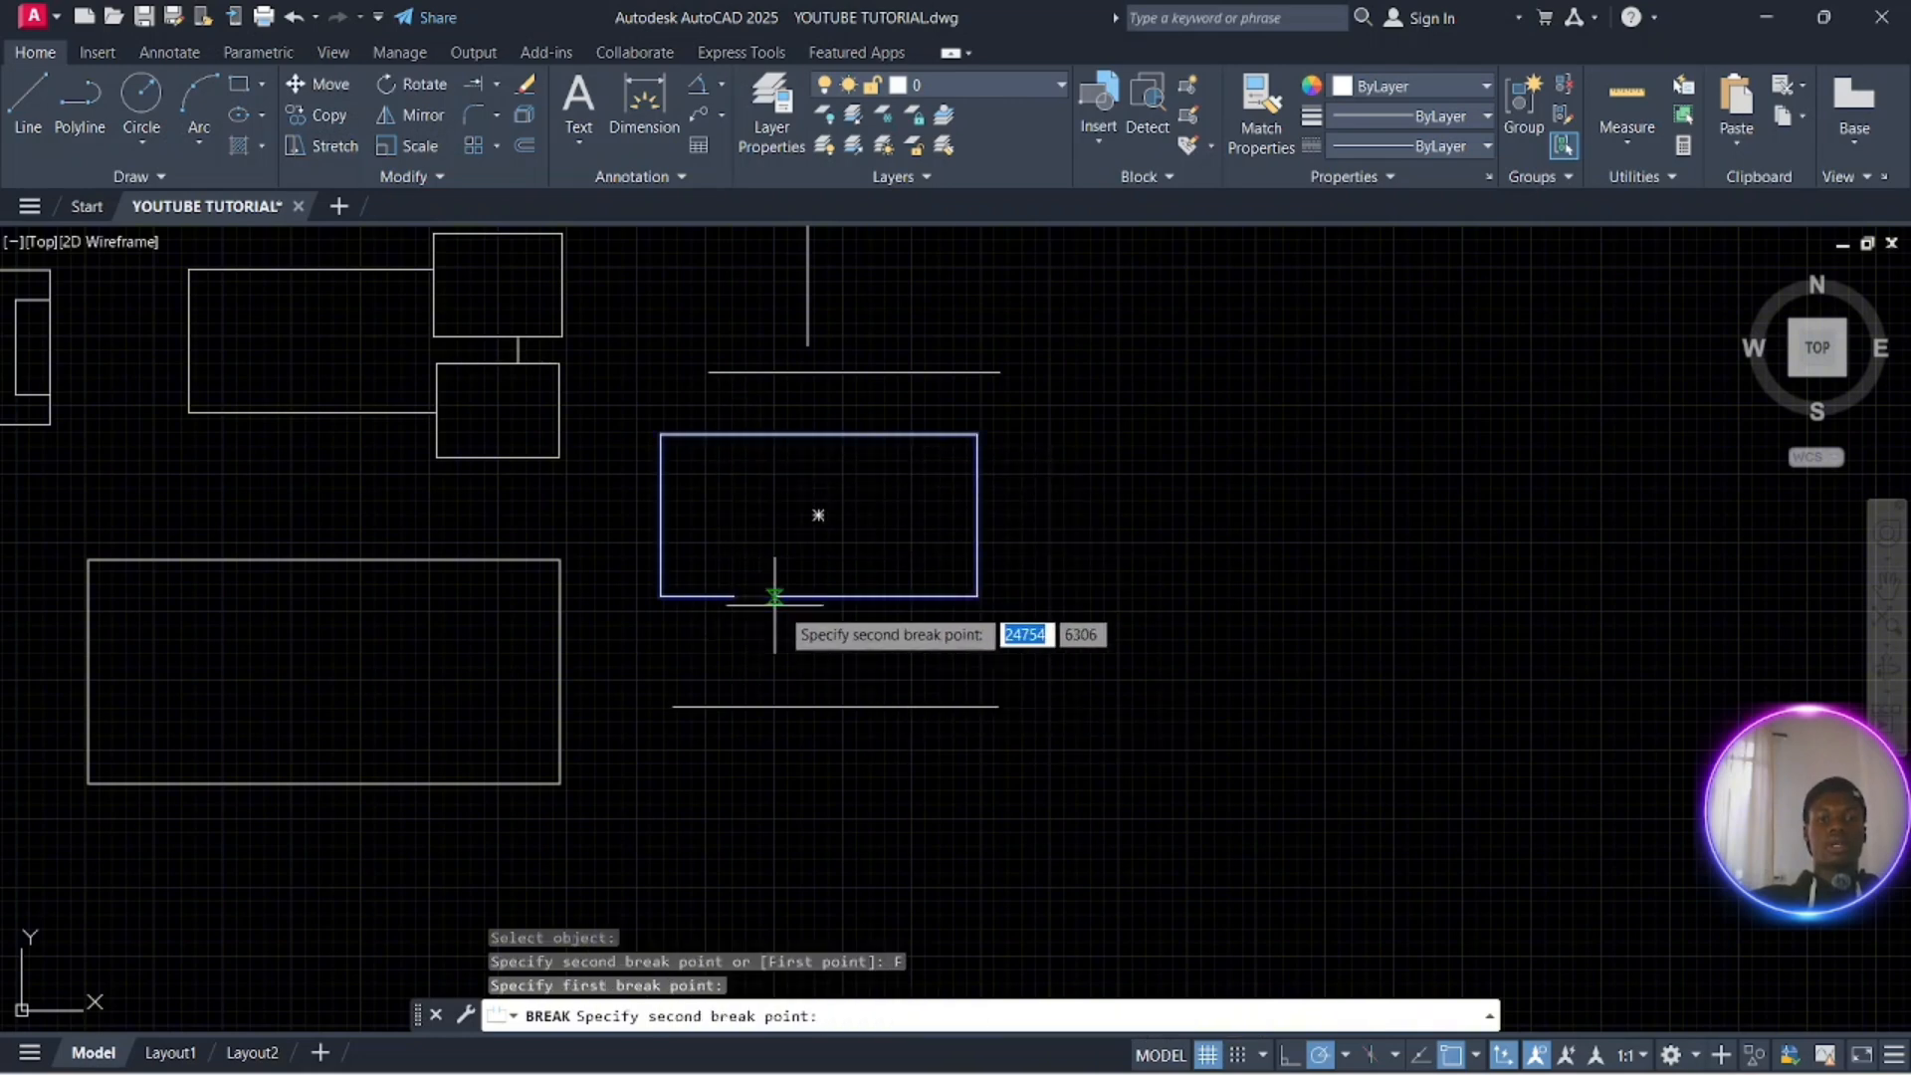
left_click(898, 595)
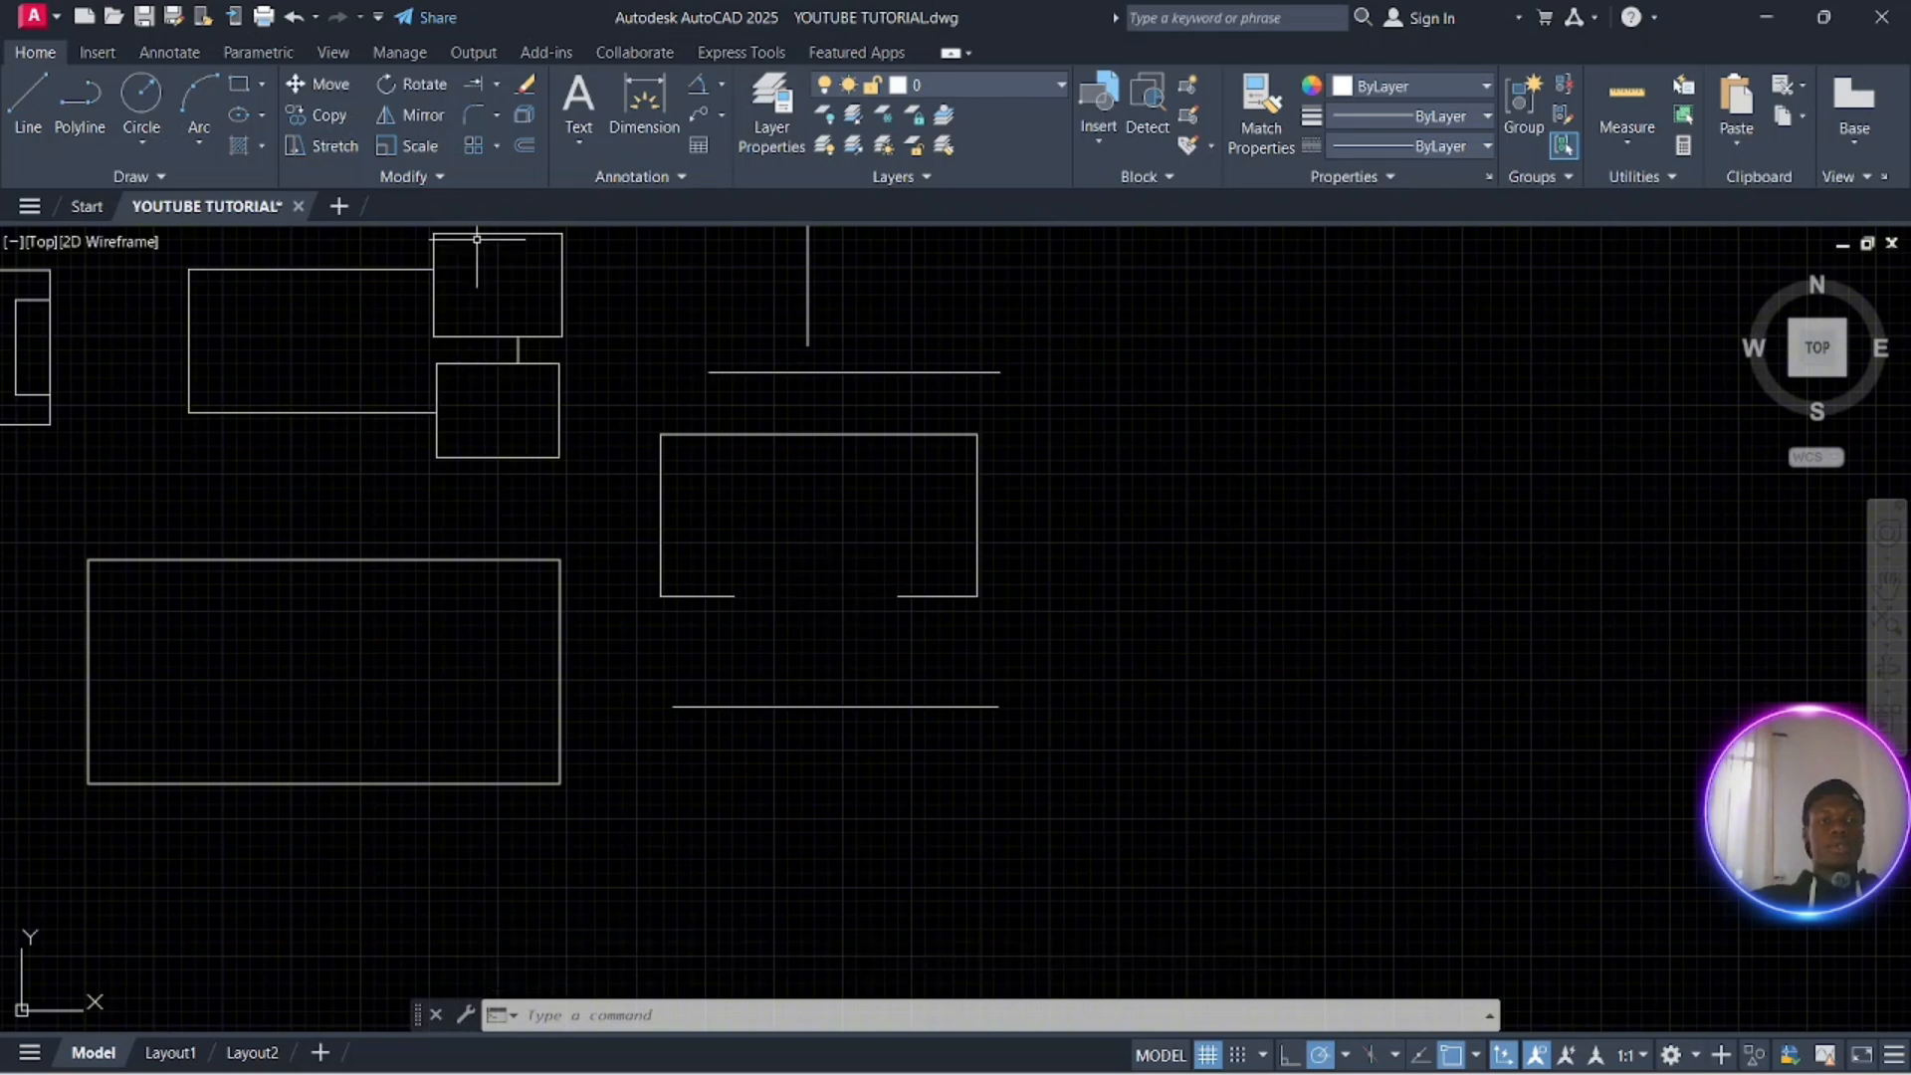
Select the lowest horizontal line, below the broken rectangle, to check whether it is a single object, and clear the selection
left_click(410, 177)
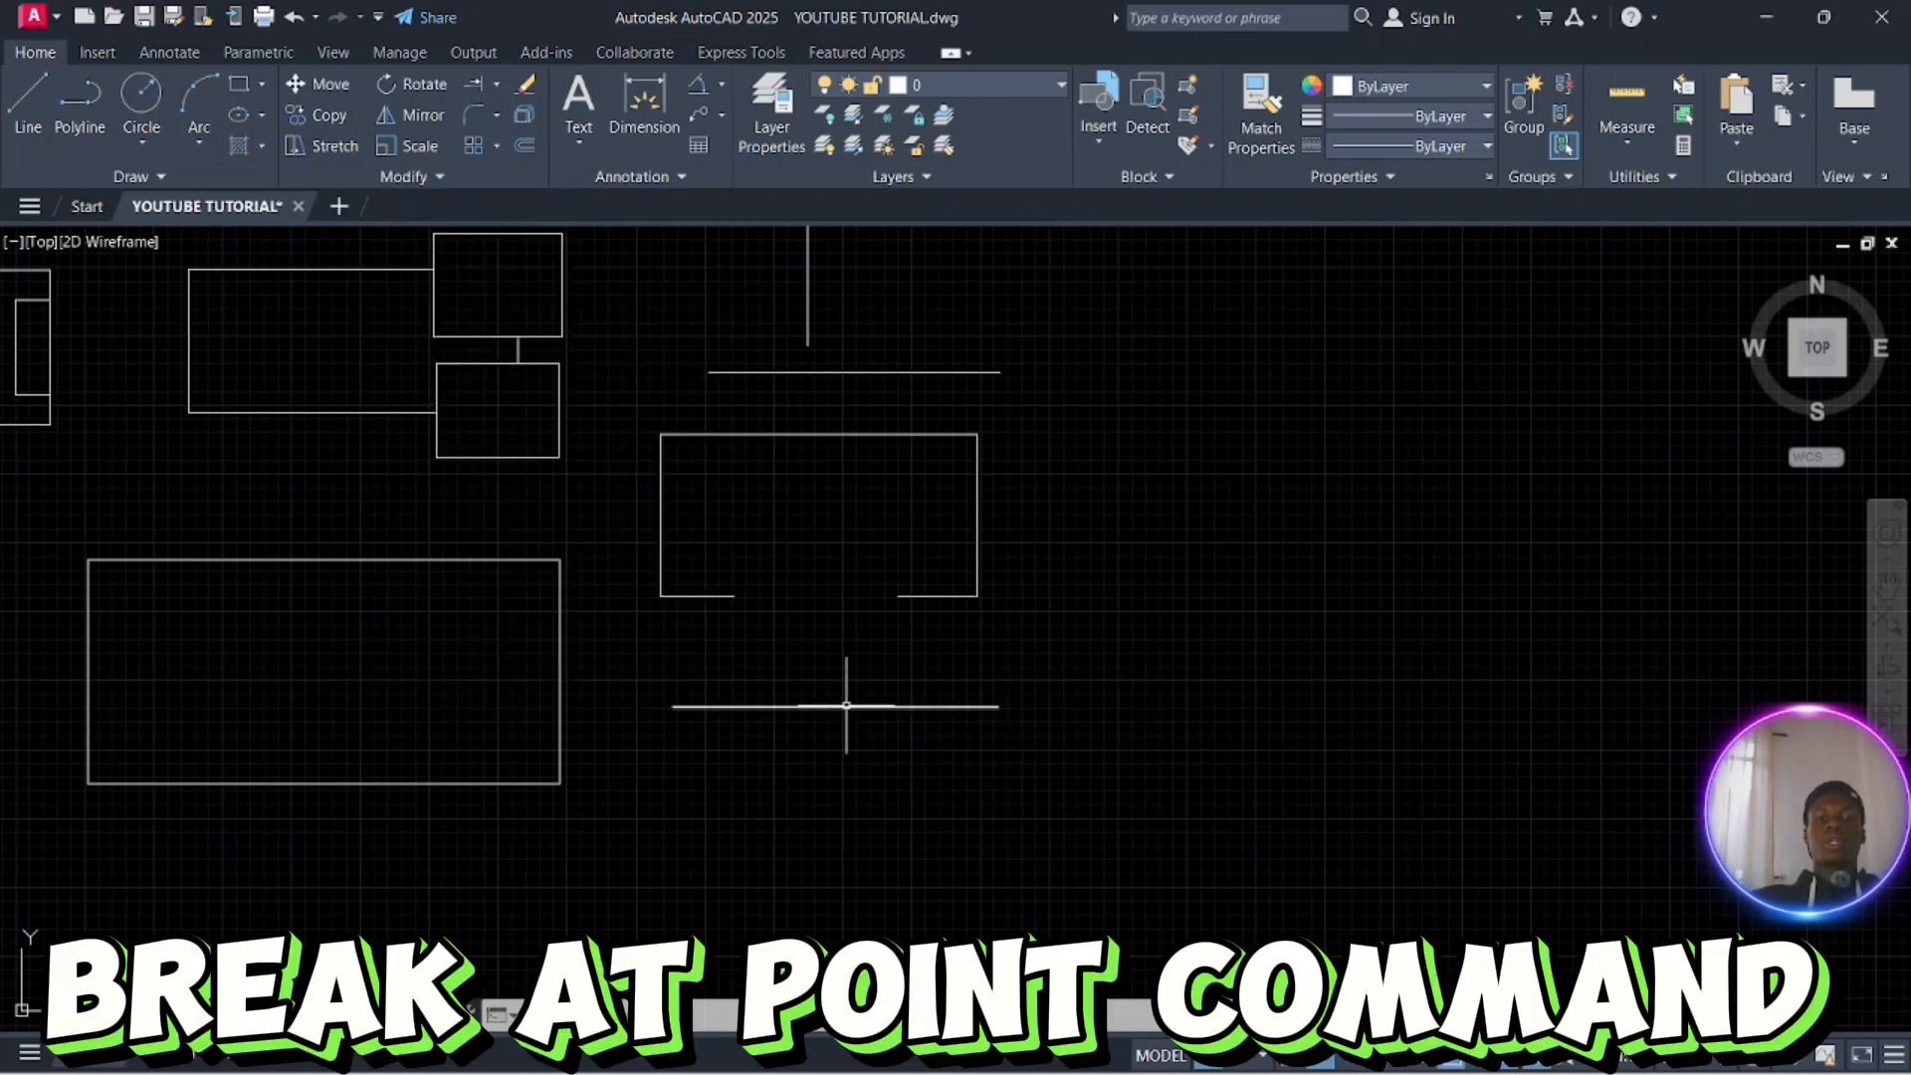
key("Escape")
key("Escape")
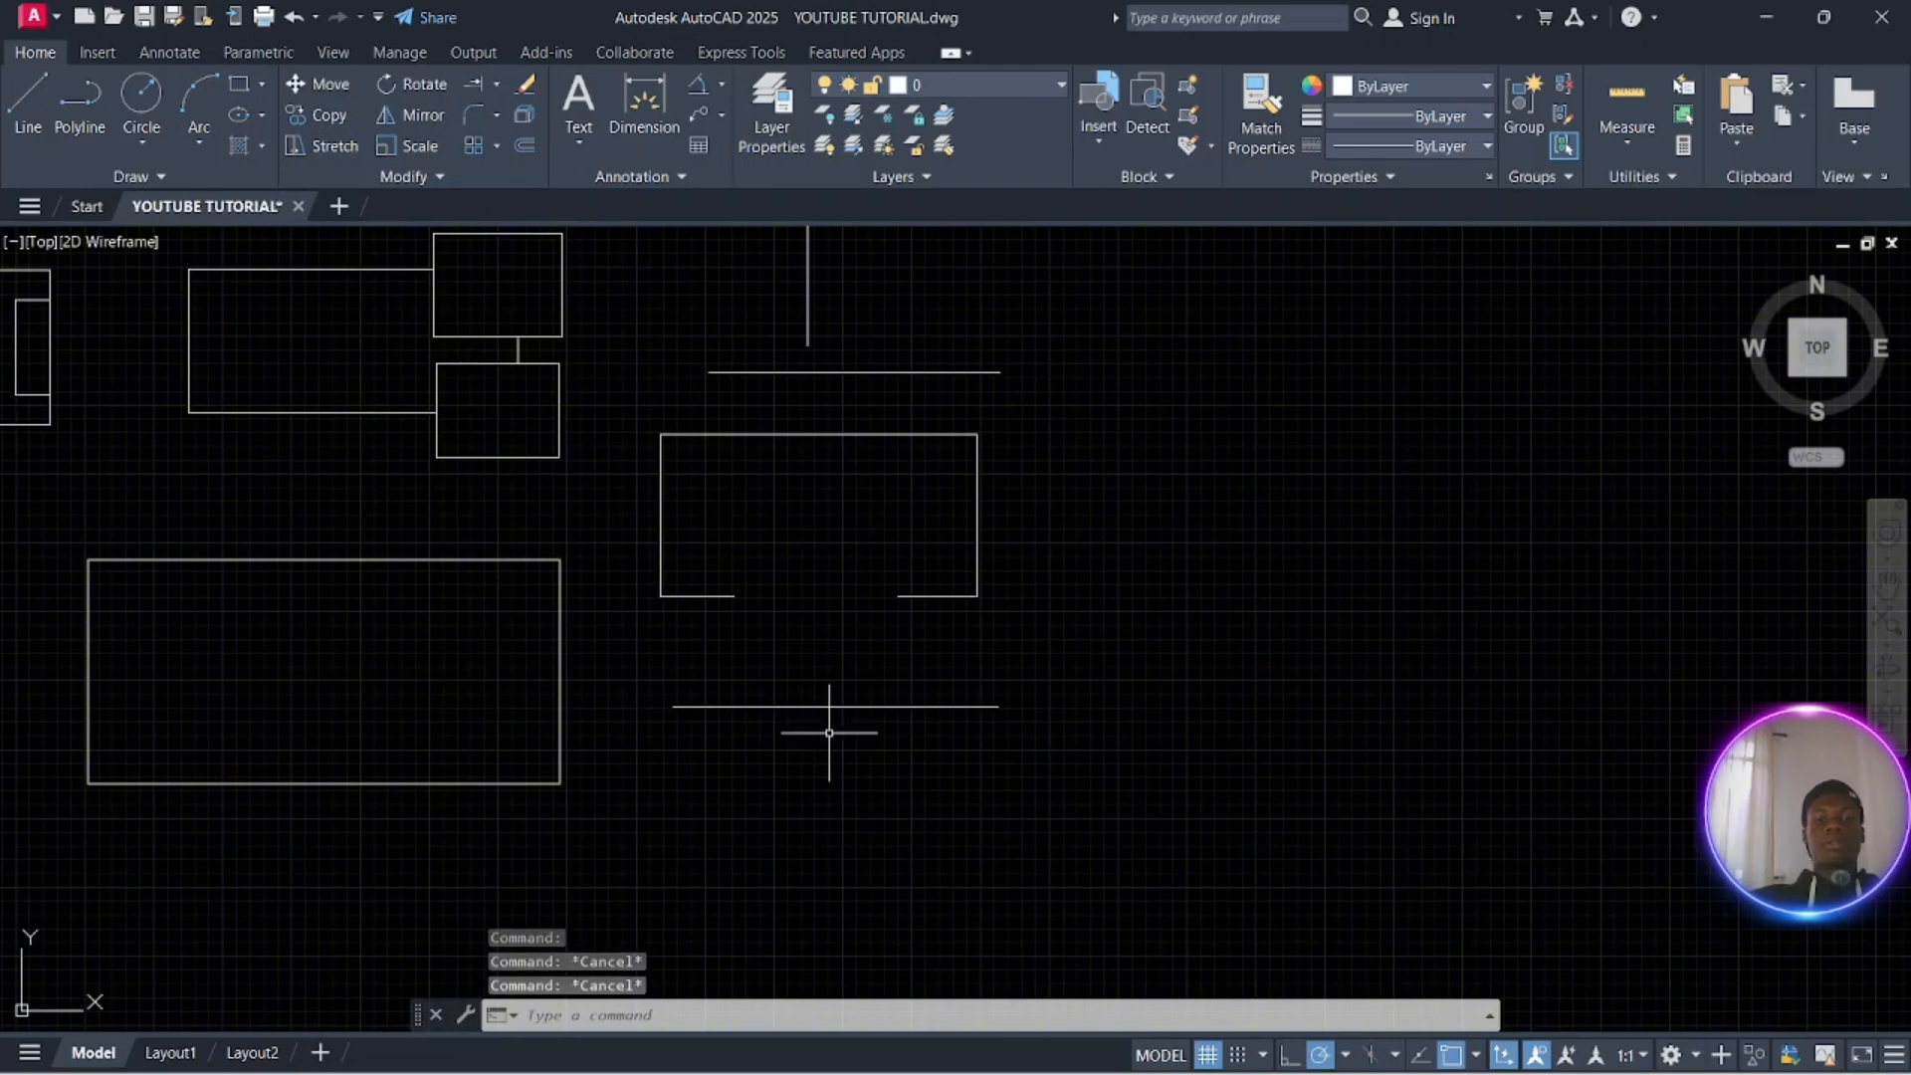
left_click(834, 735)
left_click(778, 667)
key("Escape")
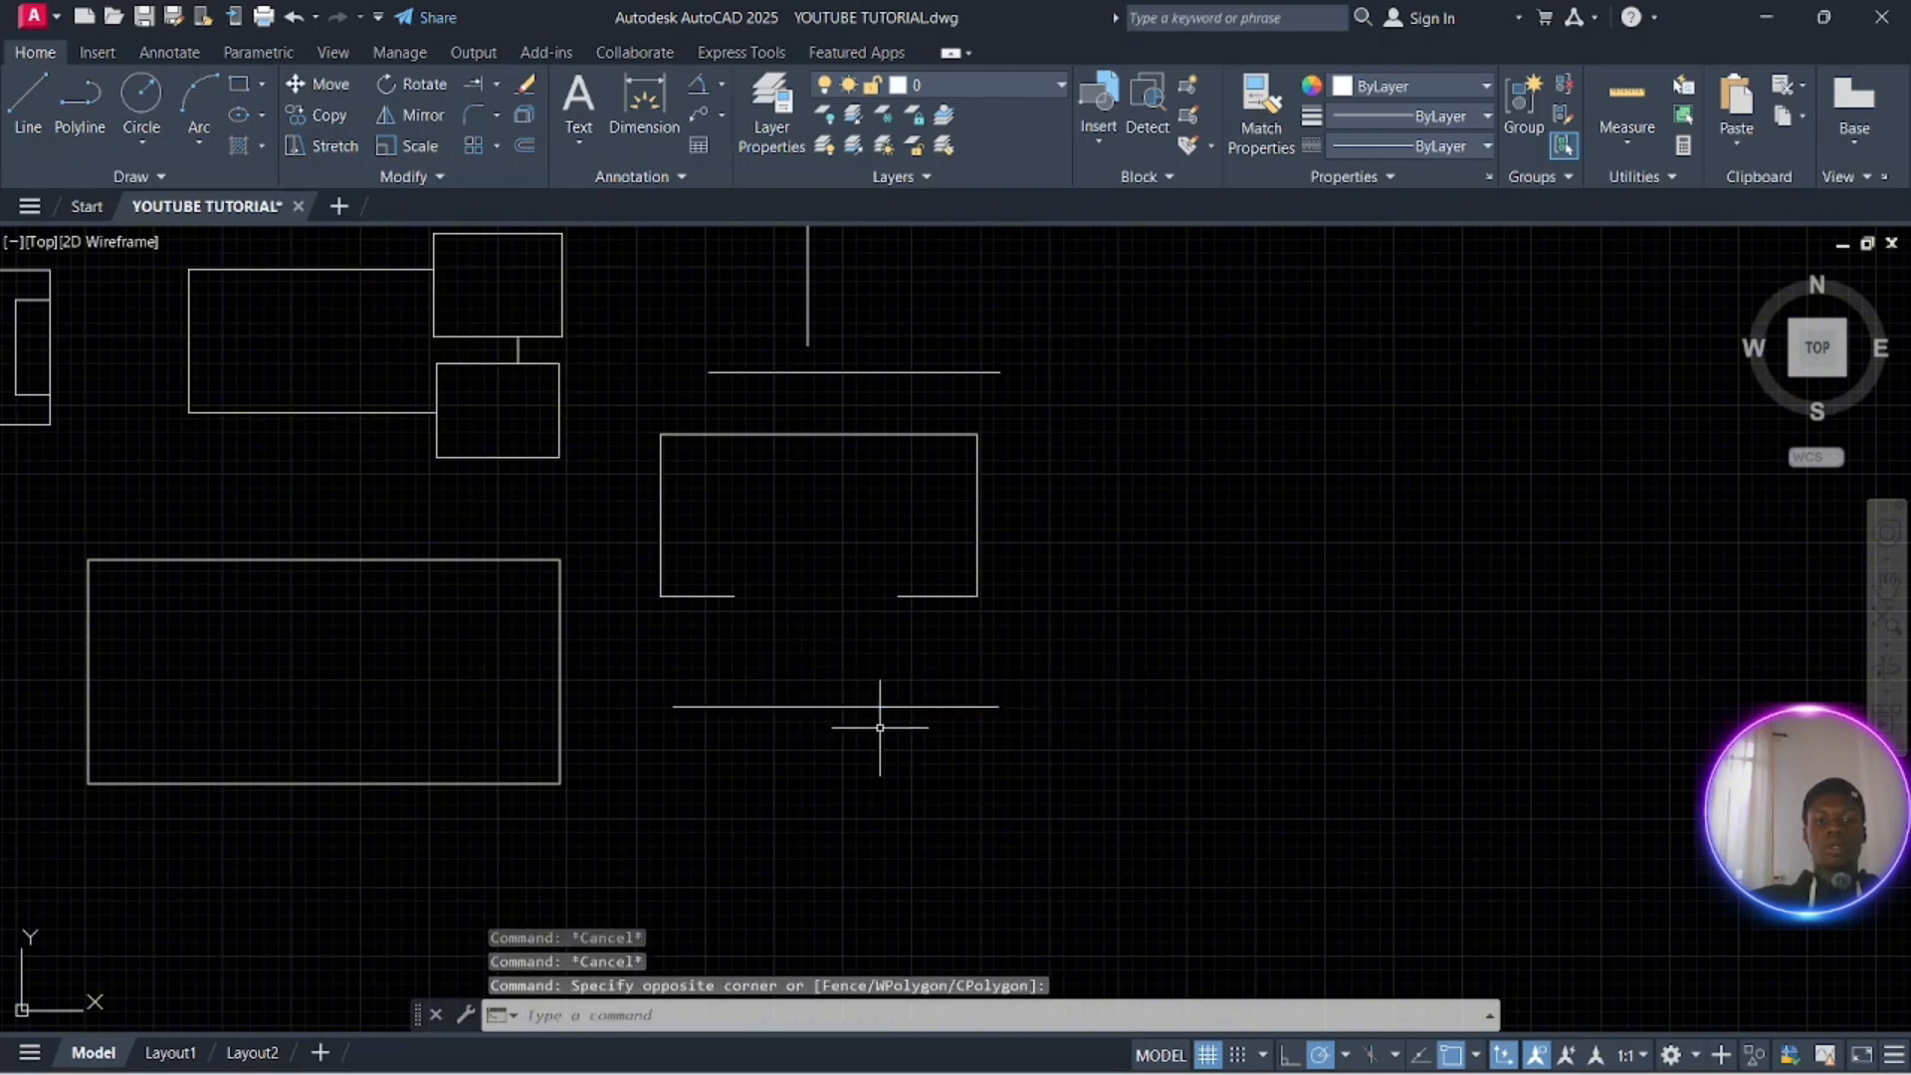
left_click(876, 706)
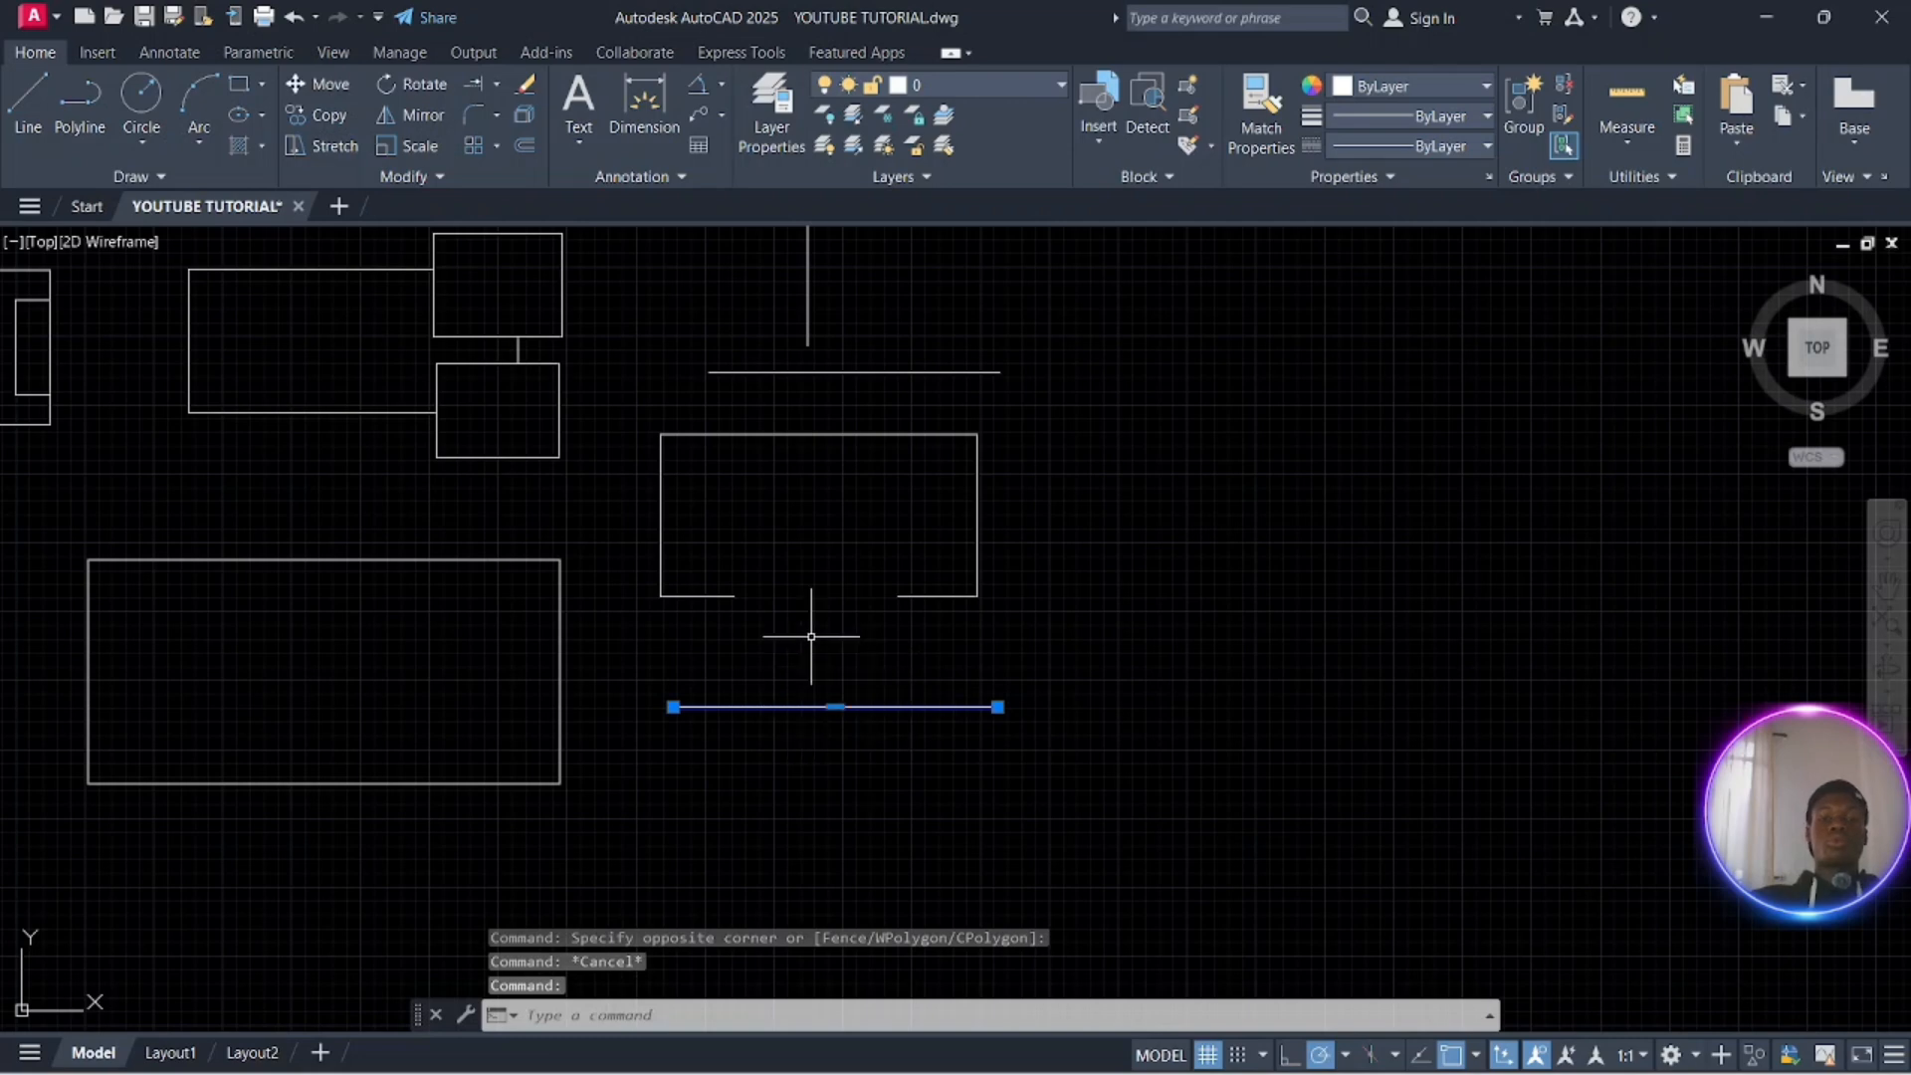
key("Escape")
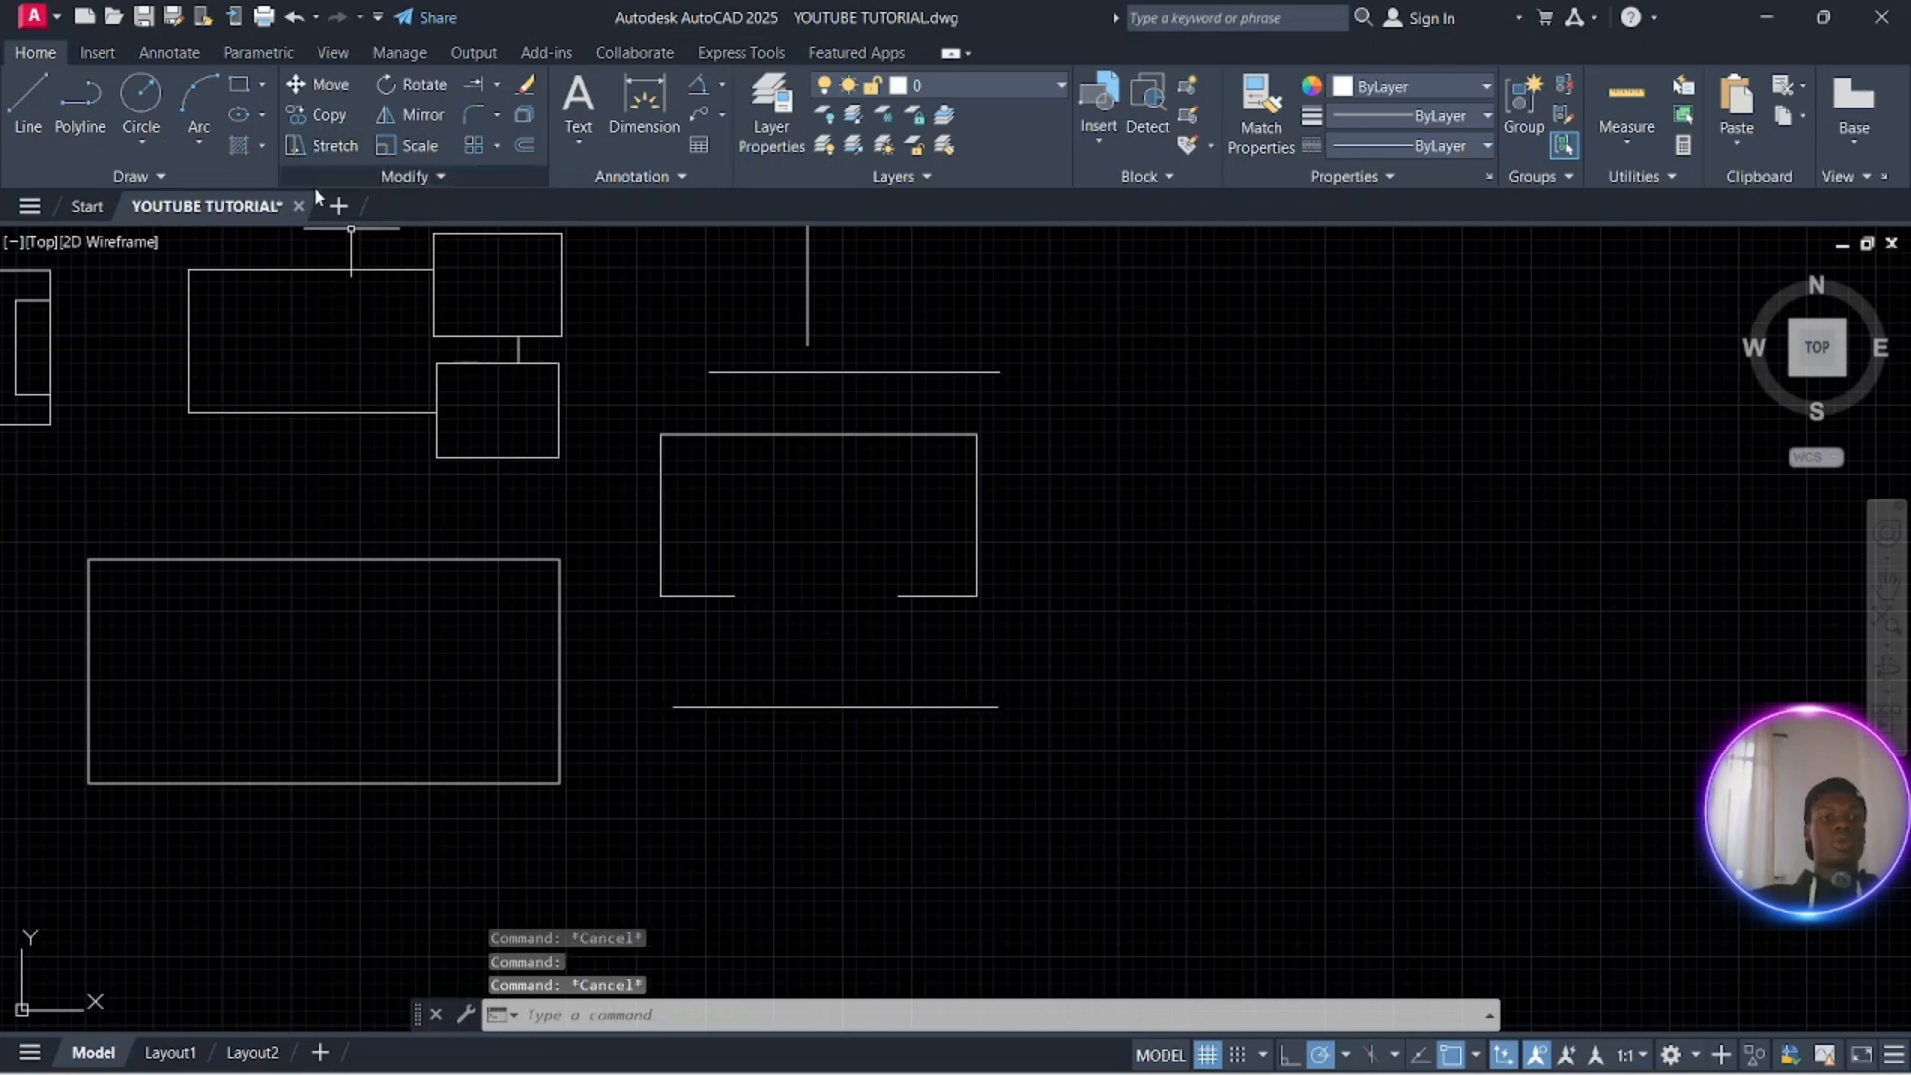
Split the lowest horizontal line with Break at Point roughly a third of the way from its left end, and check both pieces
left_click(341, 186)
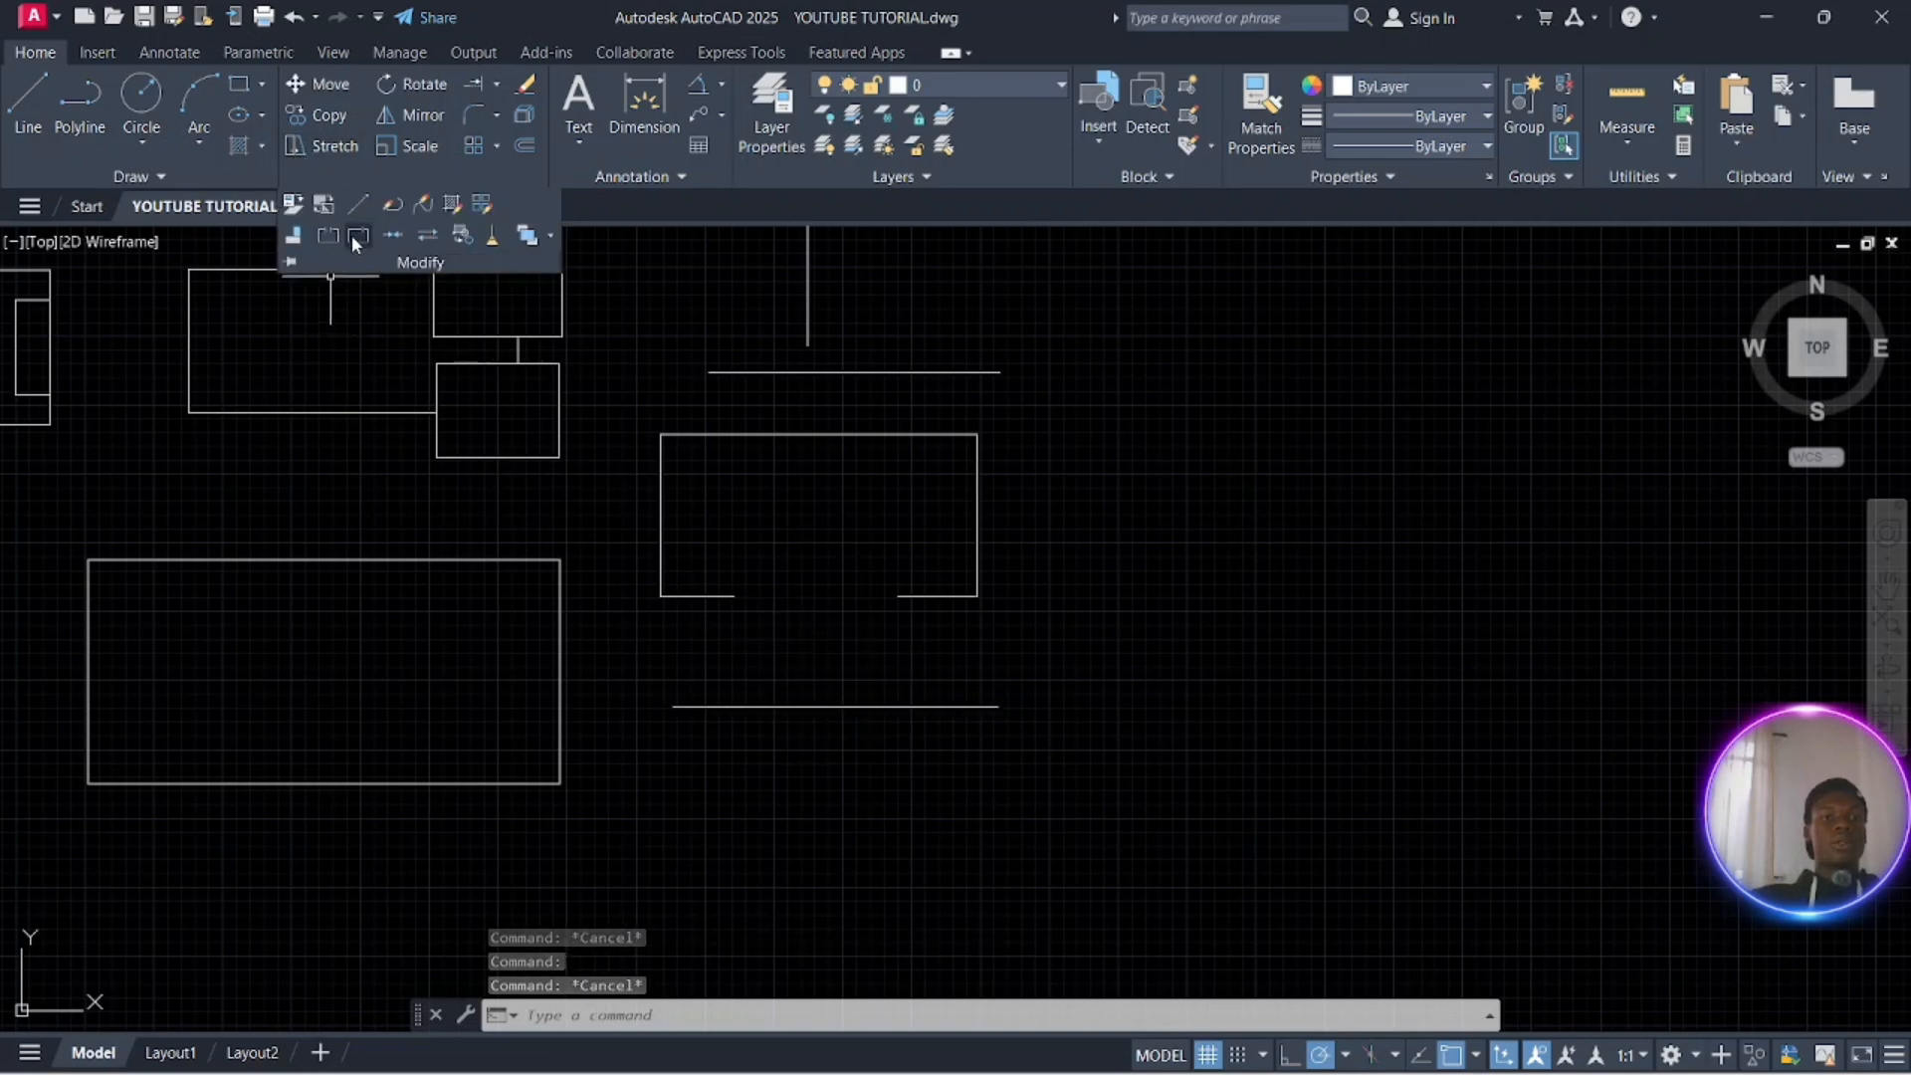
left_click(351, 234)
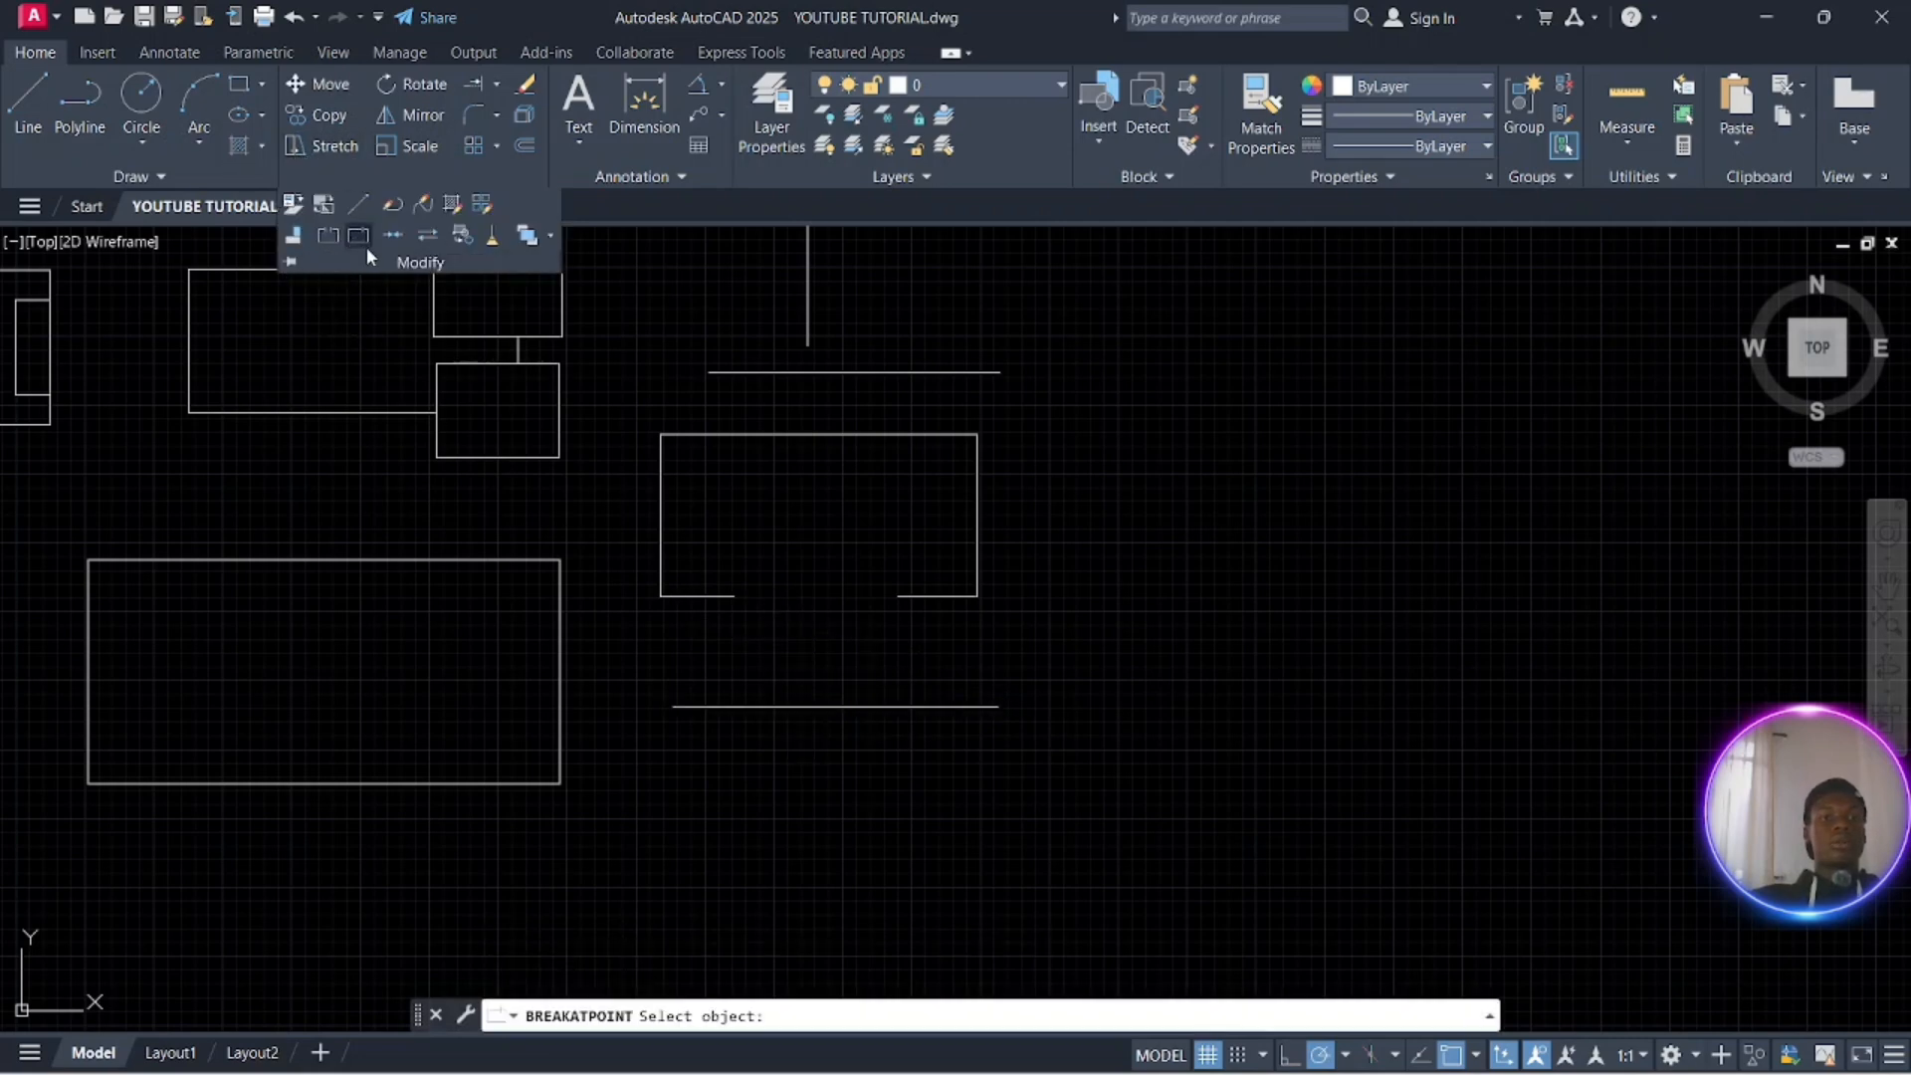
left_click(801, 706)
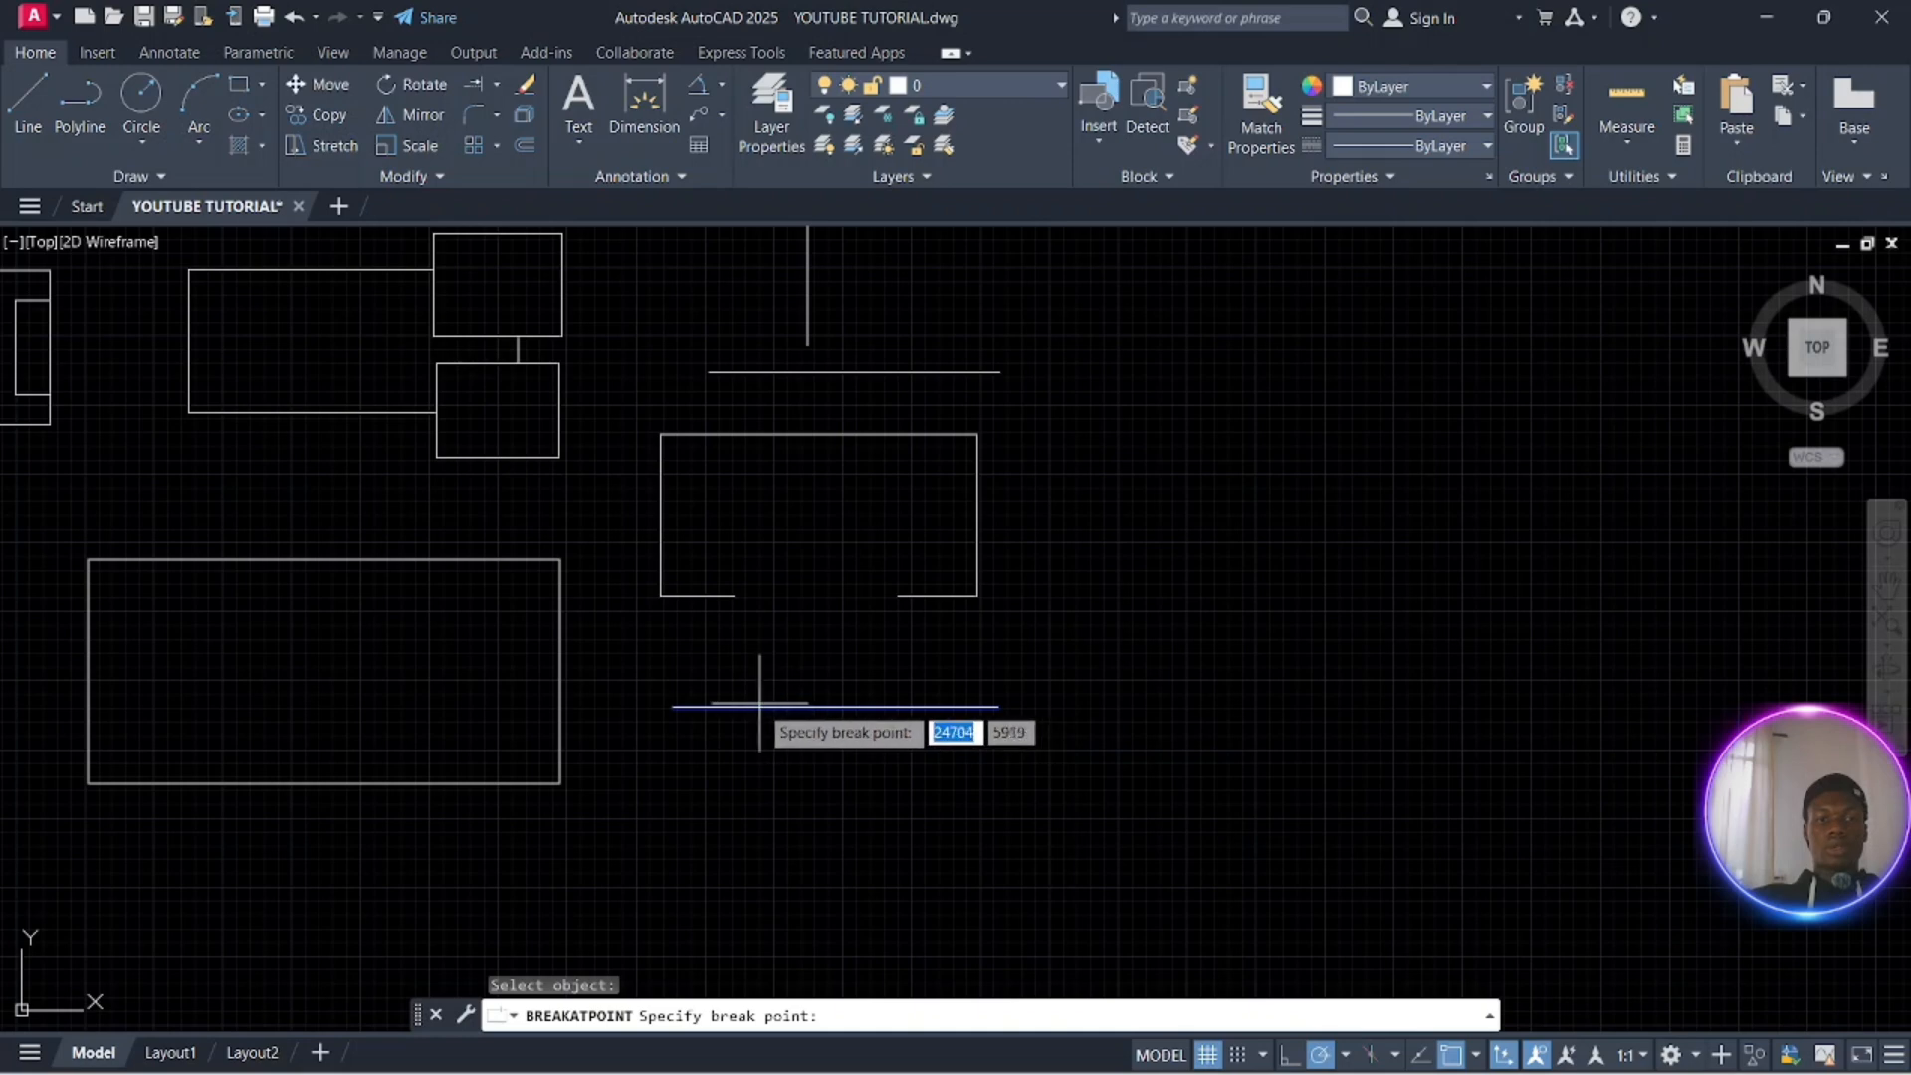
left_click(774, 707)
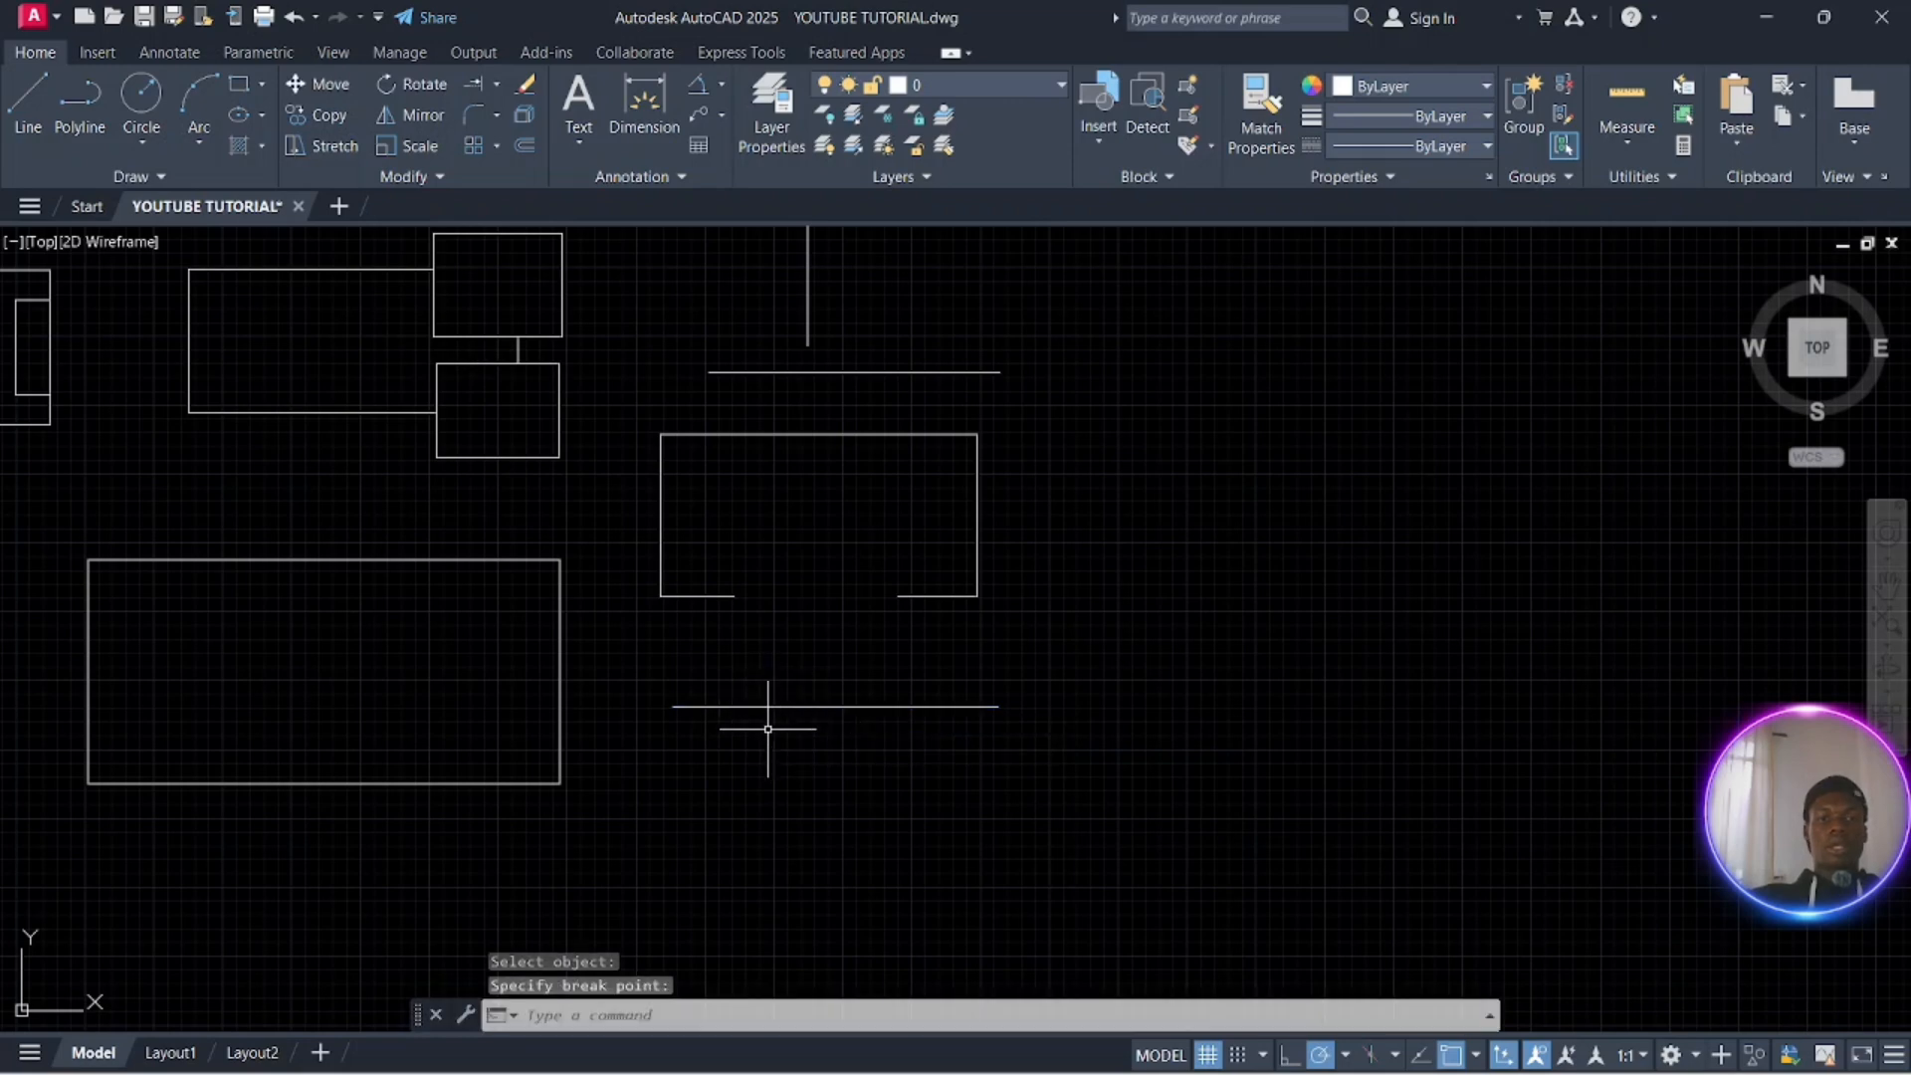
key("Escape")
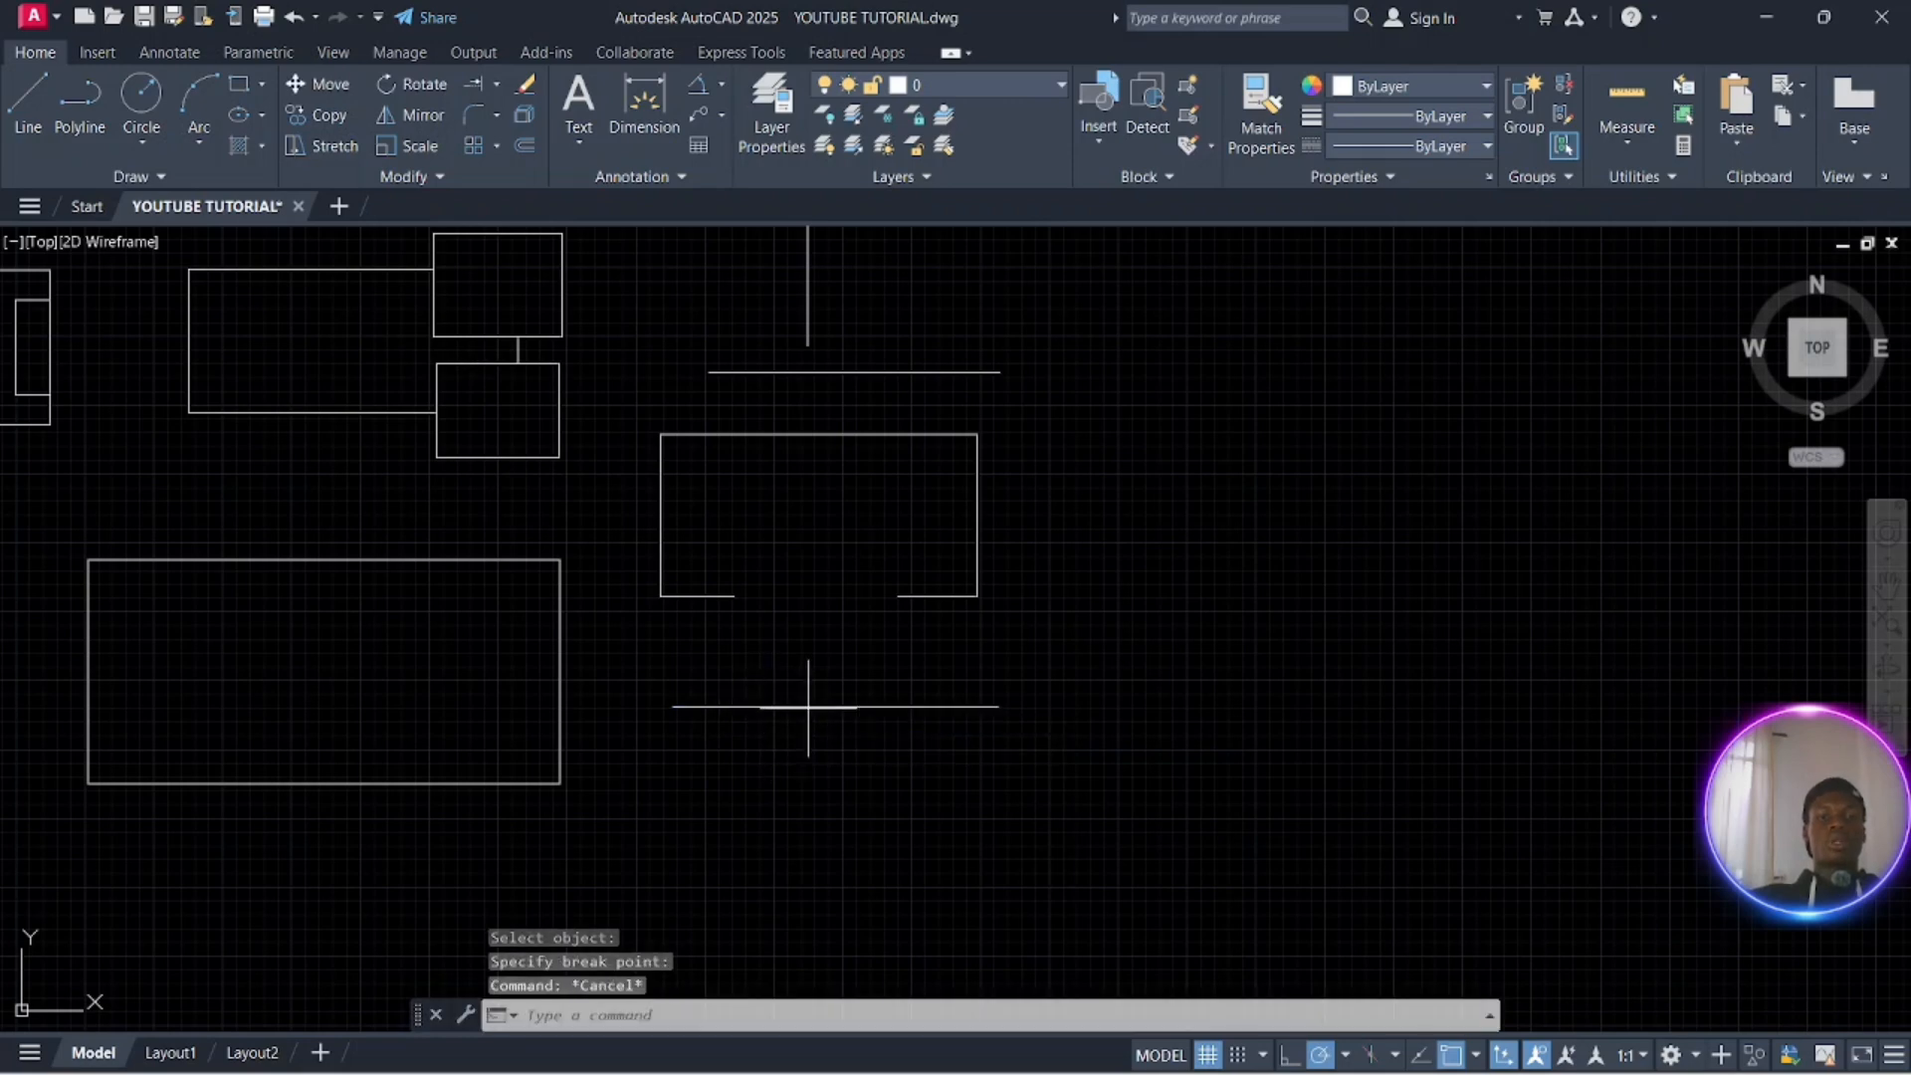
left_click(808, 707)
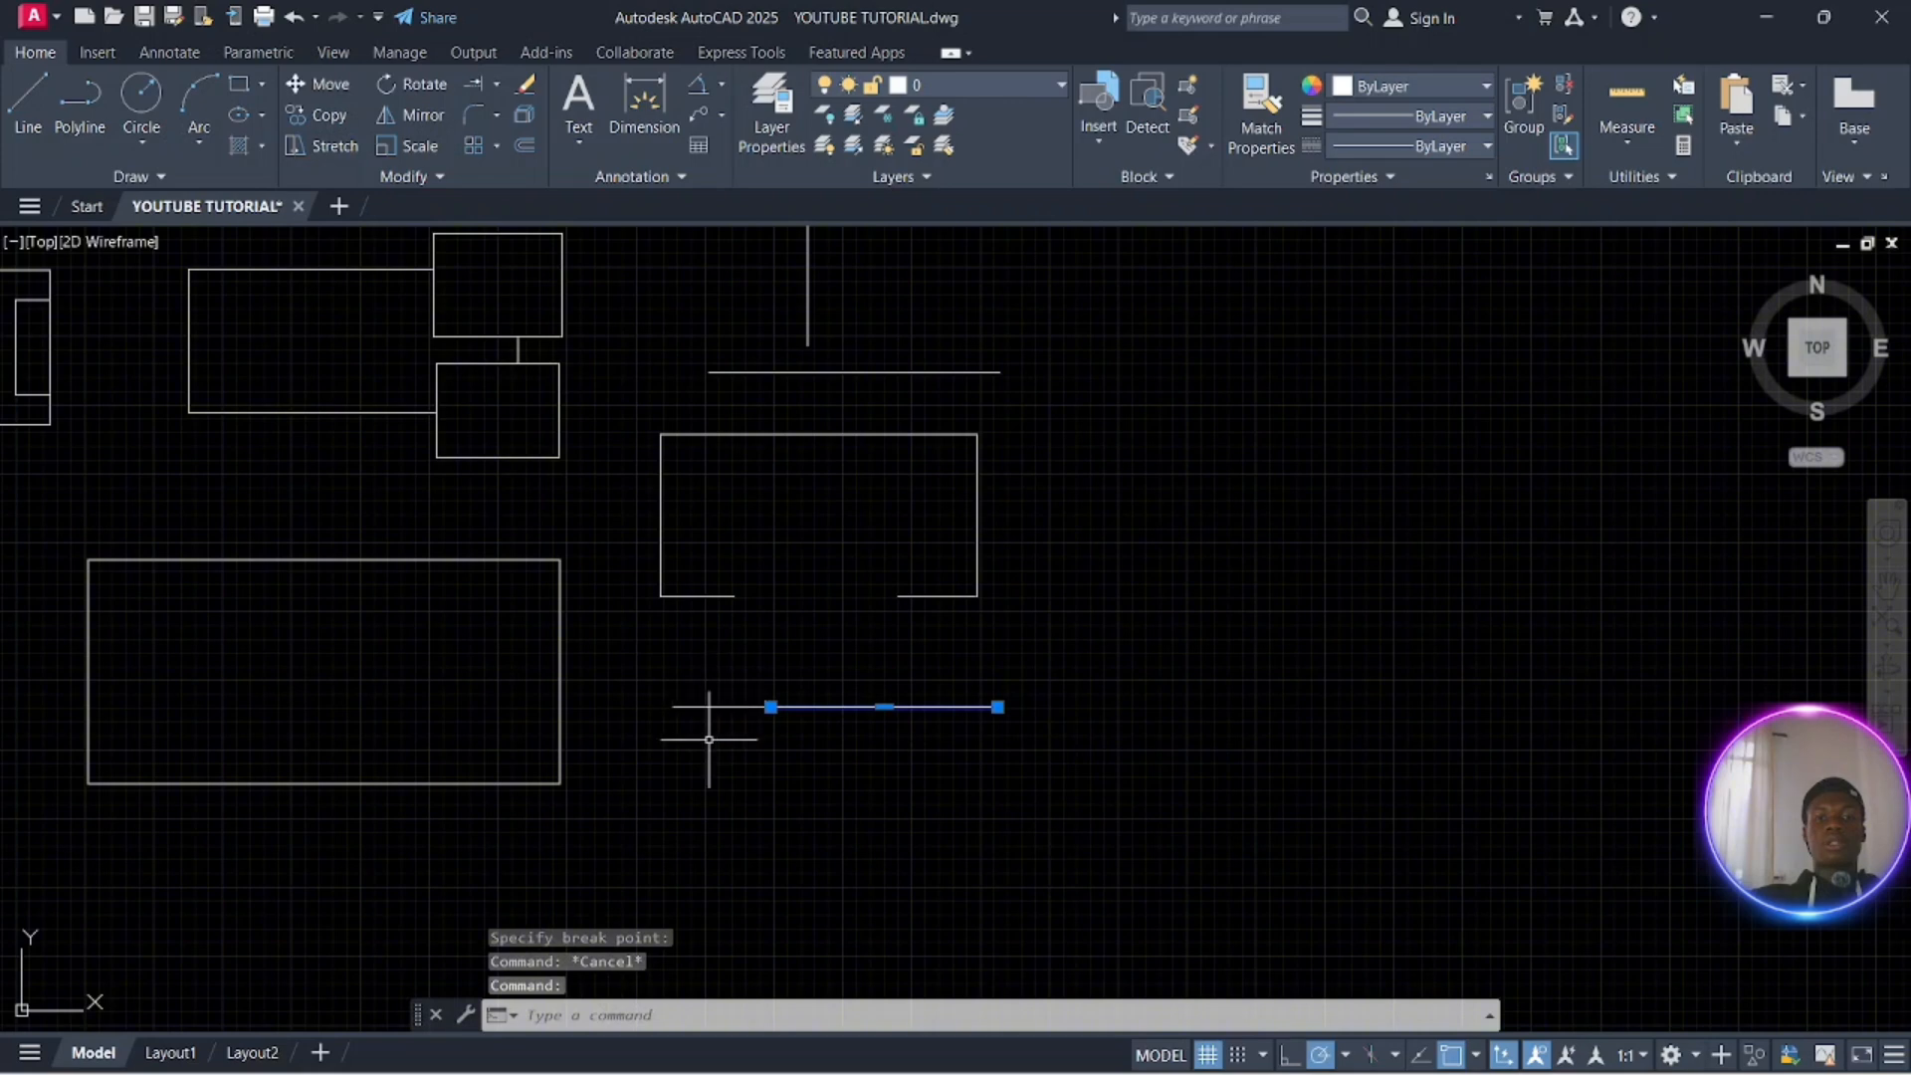
left_click(709, 739)
left_click(682, 685)
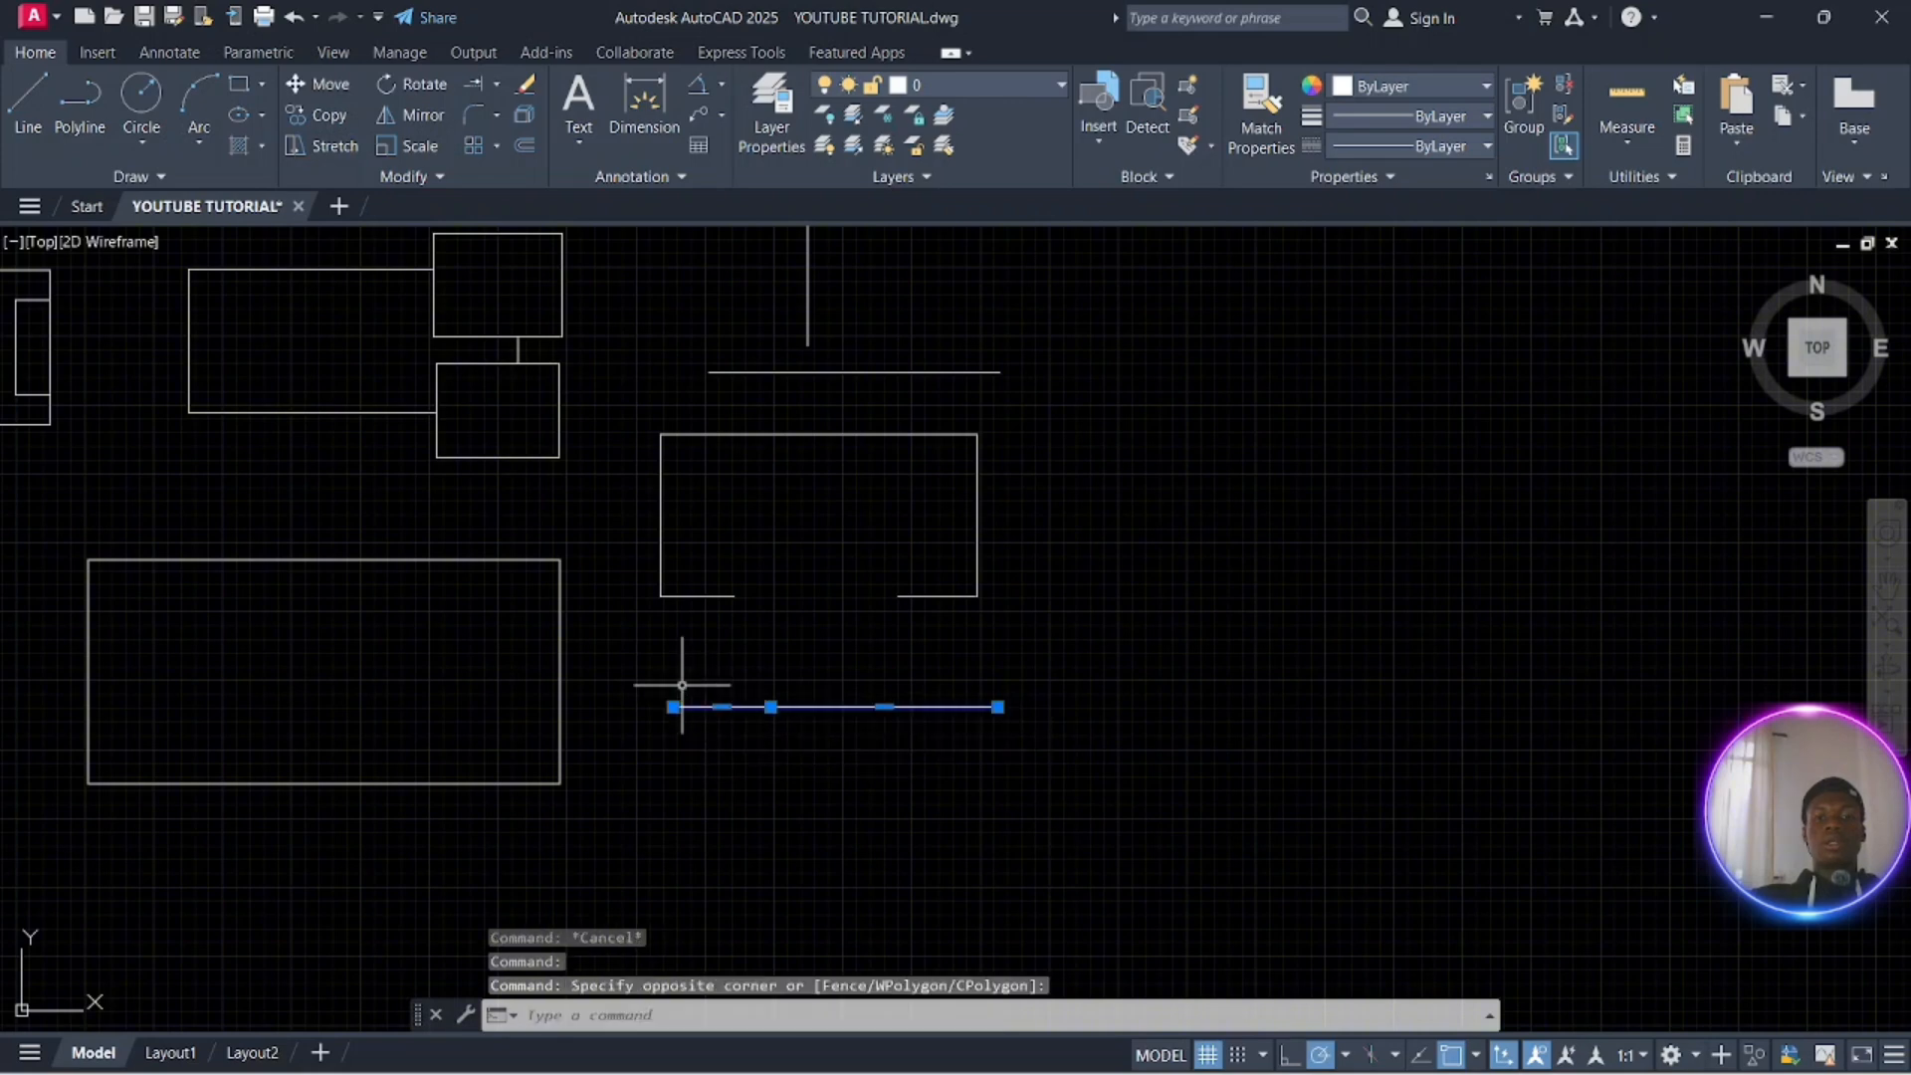
key("Escape")
Move the right piece of the split lowest line horizontally to the right, opening a gap between the two pieces
left_click(826, 718)
left_click(833, 687)
left_click(838, 739)
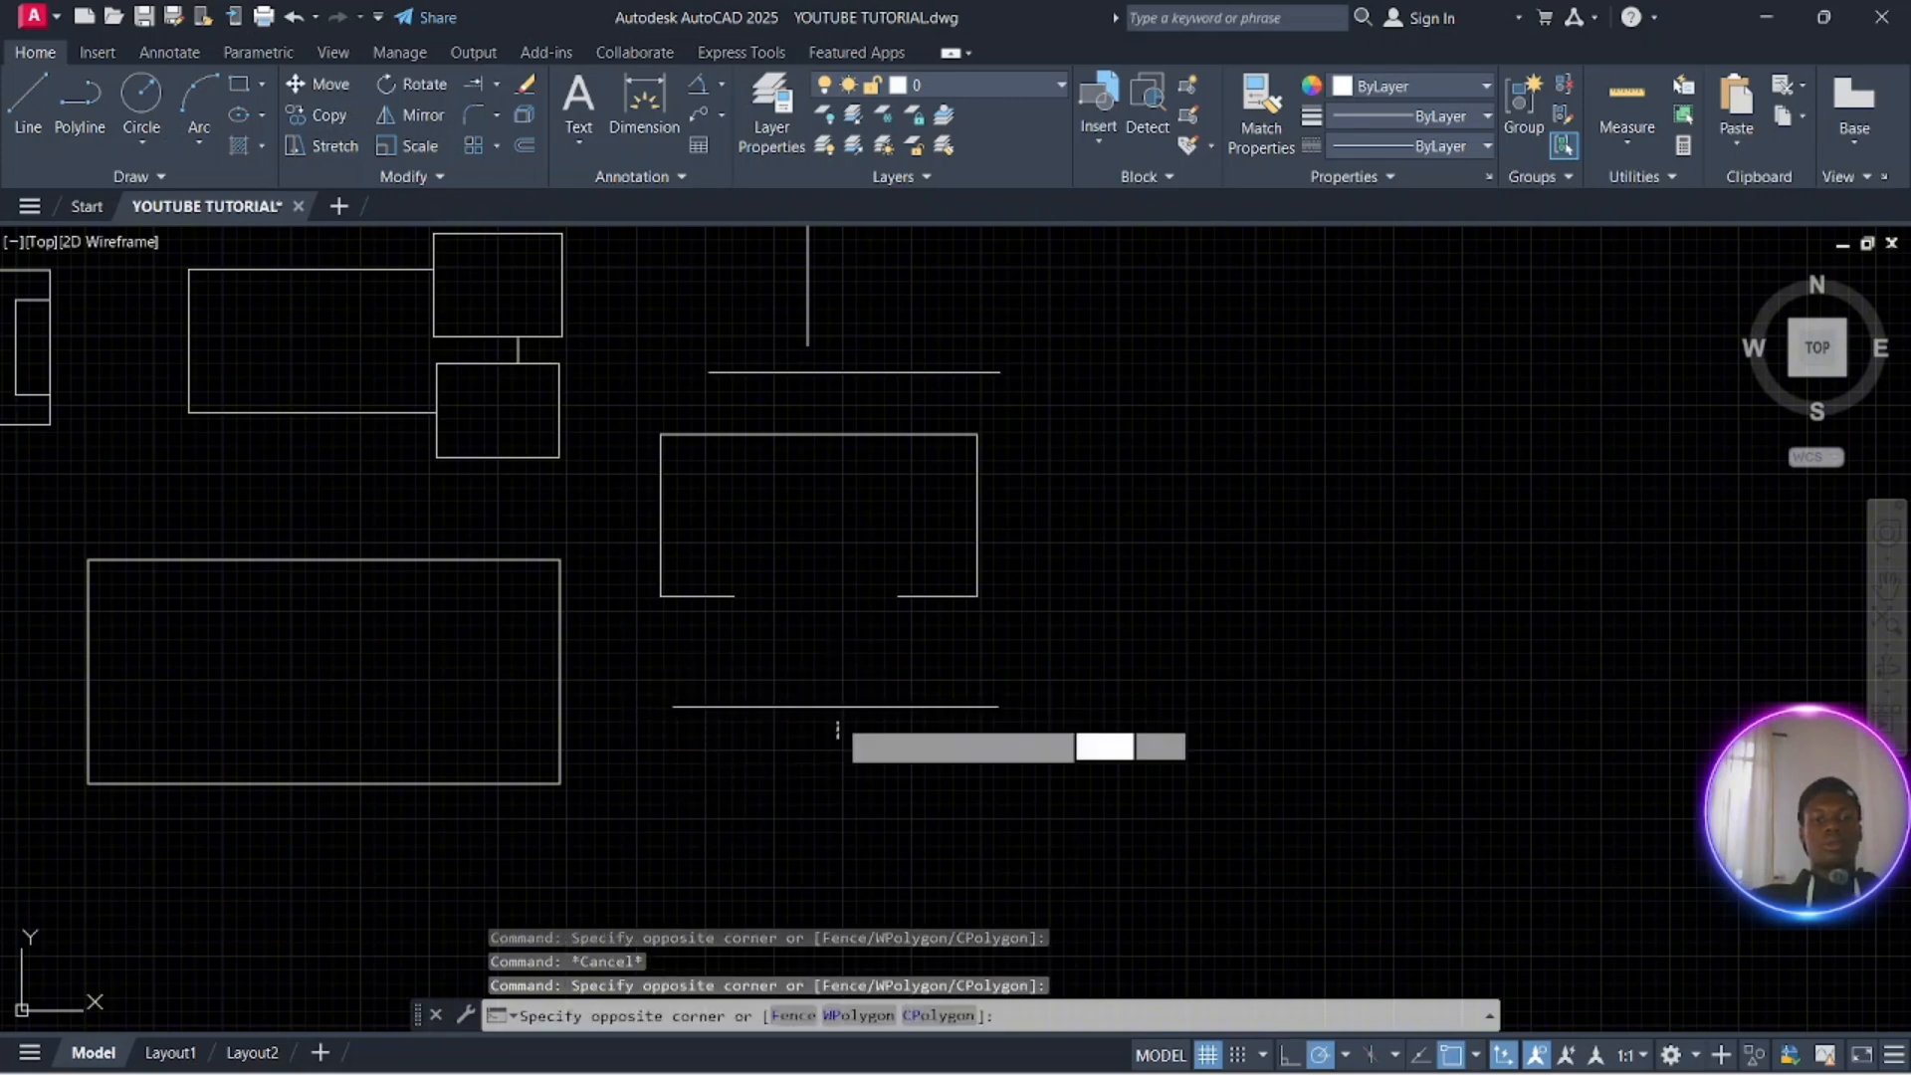
left_click(888, 697)
left_click(836, 724)
left_click(814, 673)
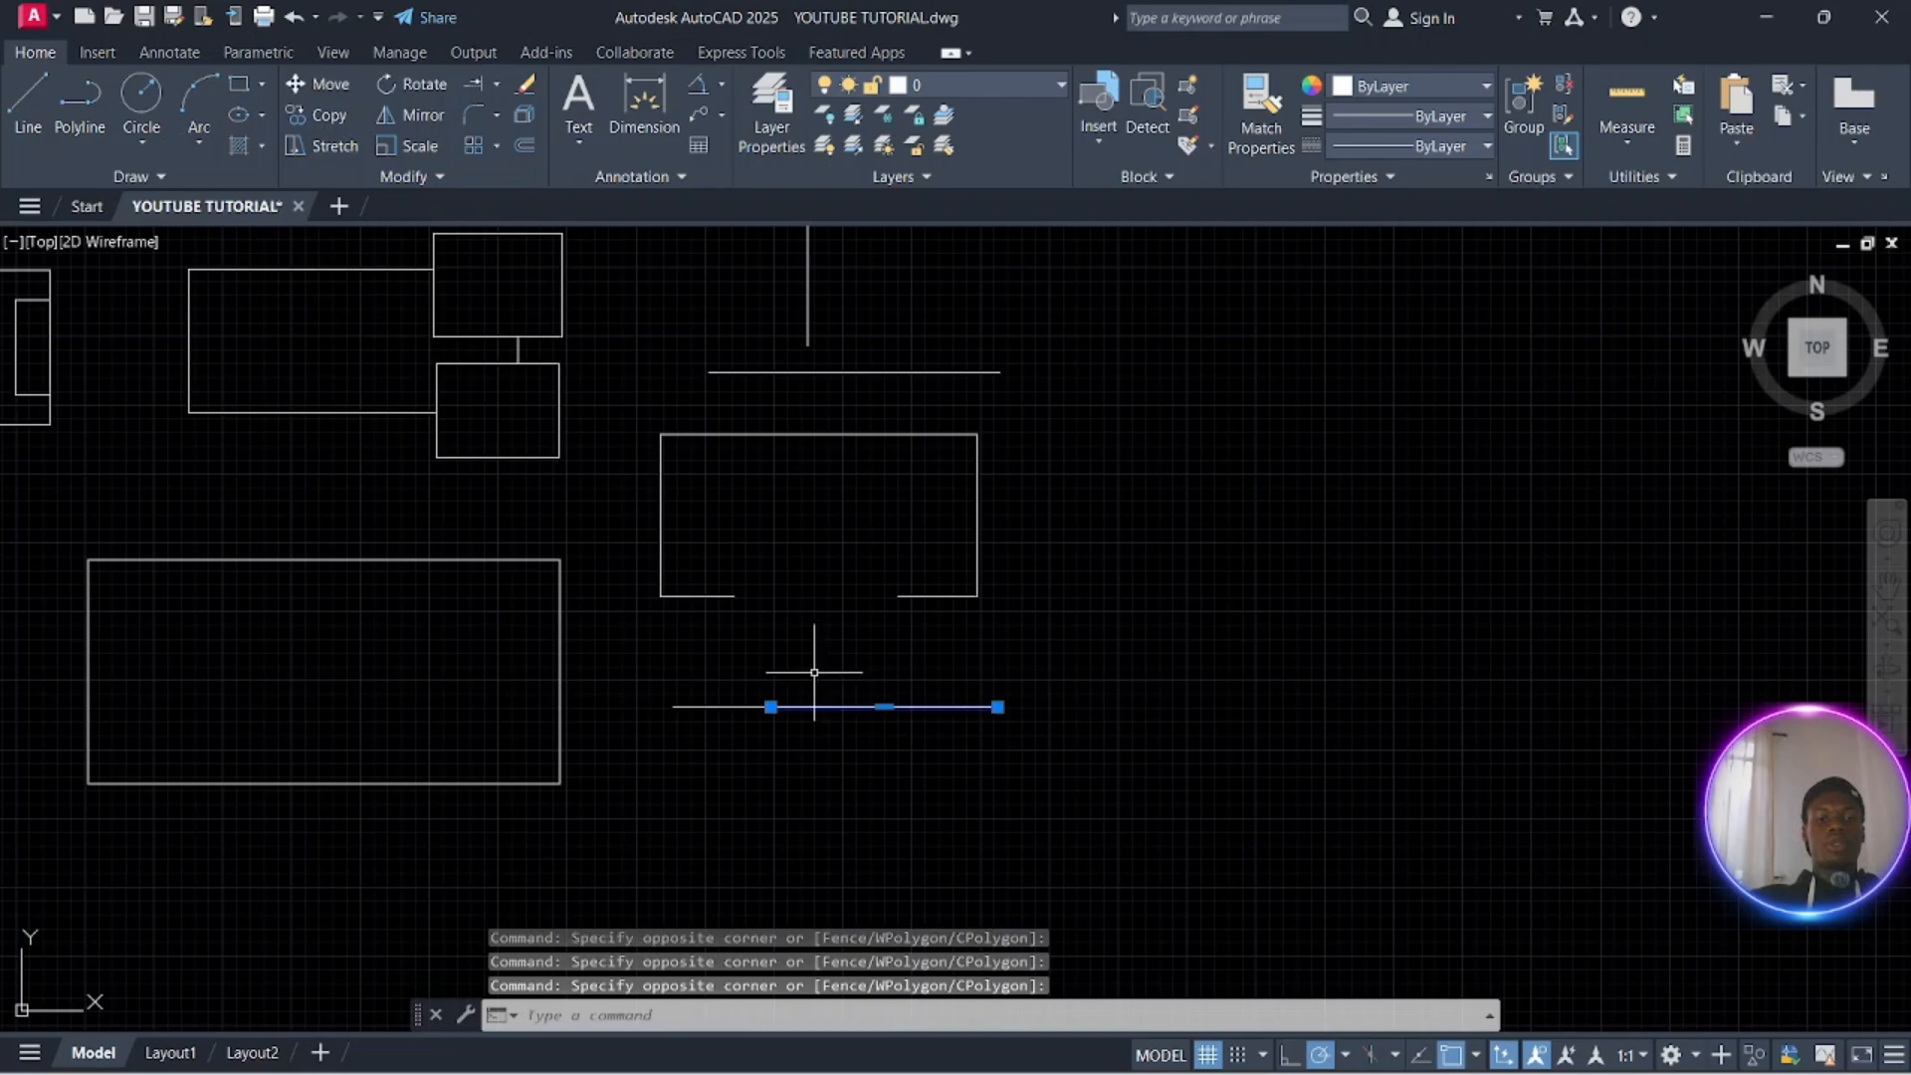
key("Return")
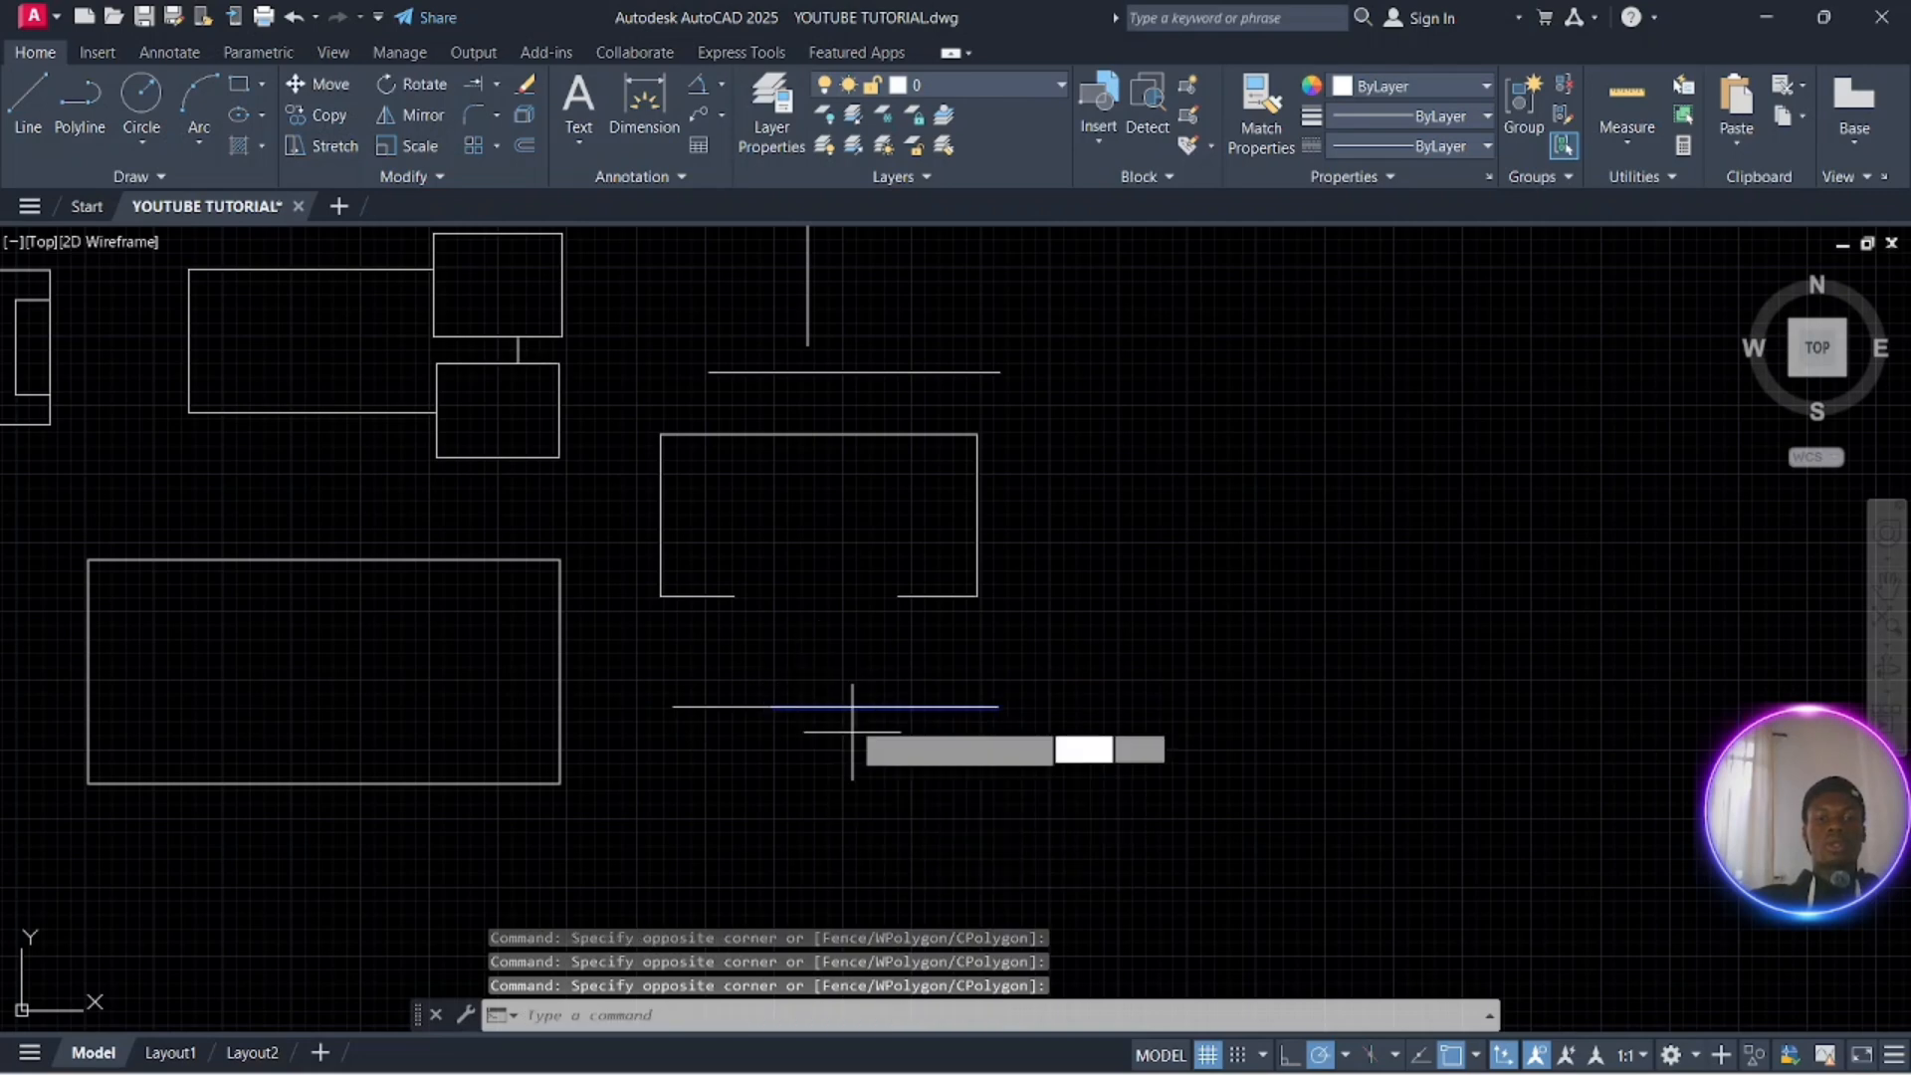
left_click(858, 706)
key("Escape")
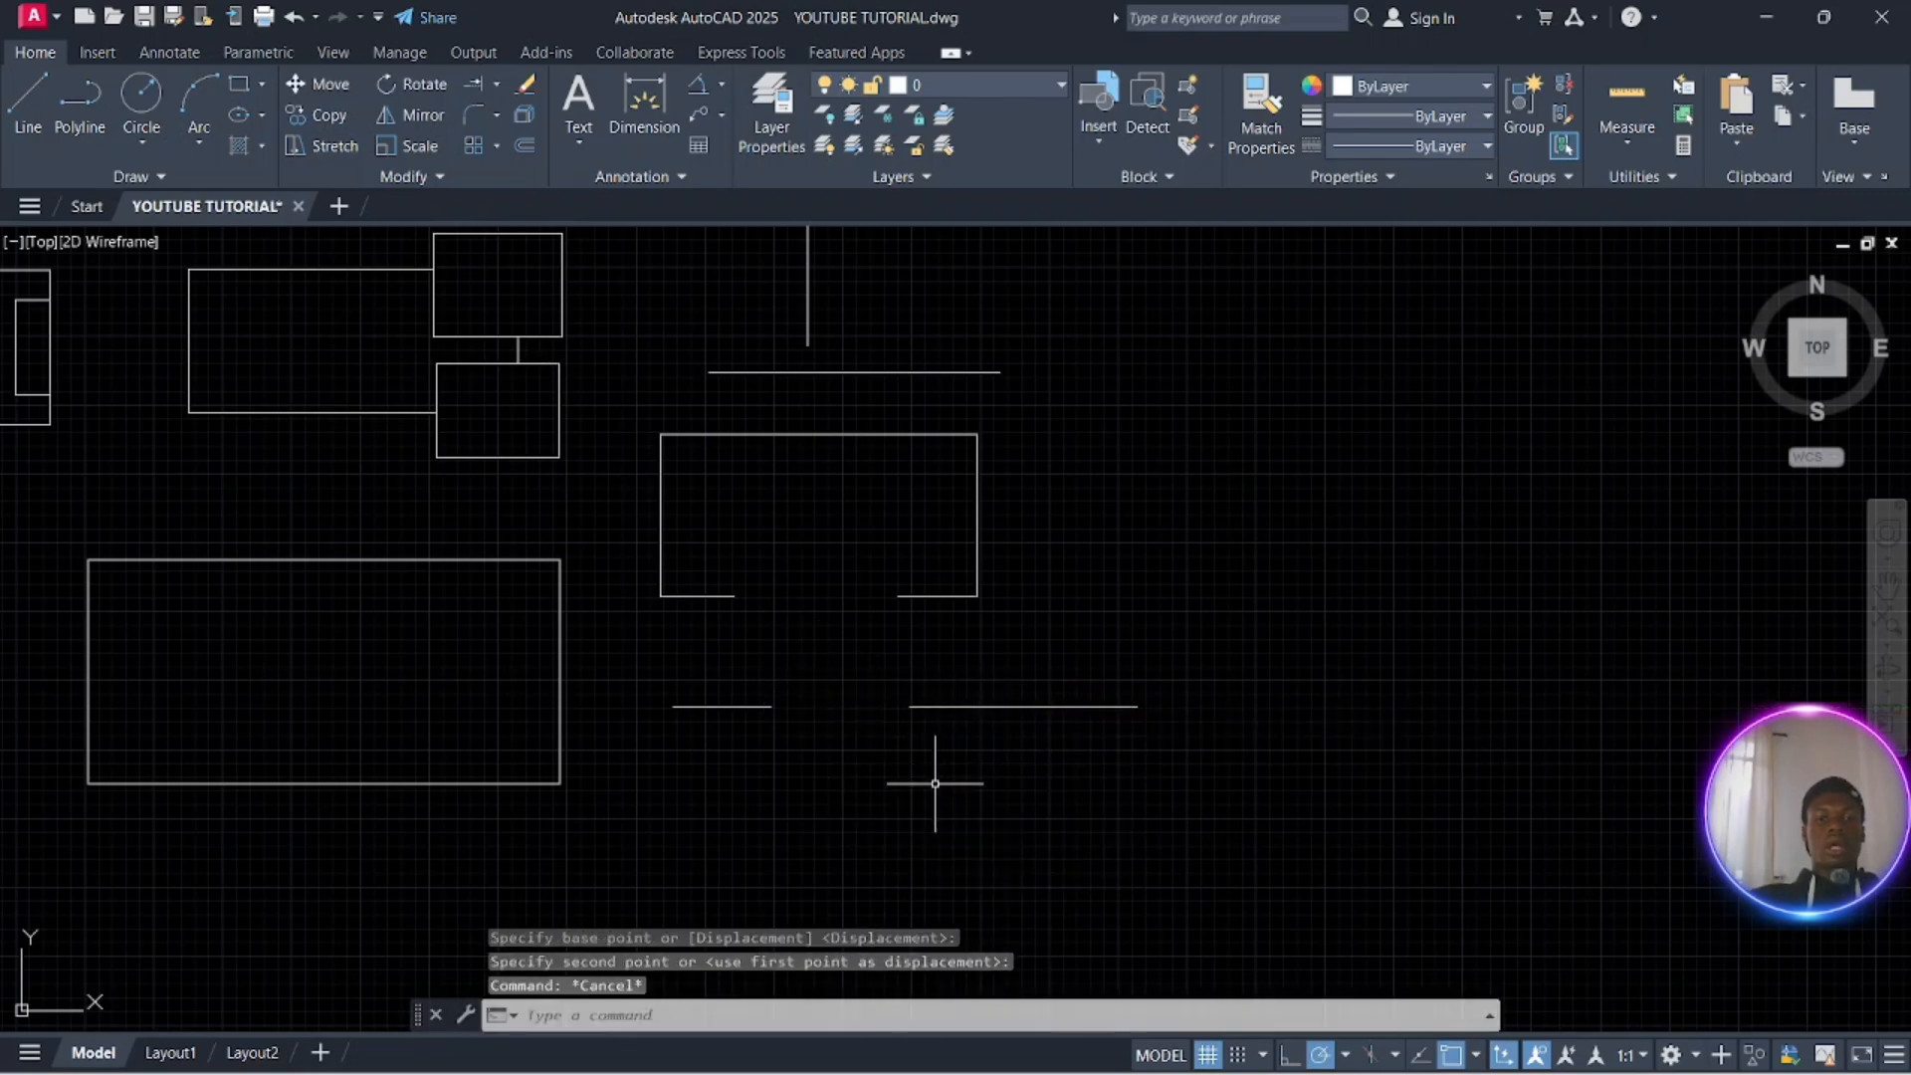
key("Escape")
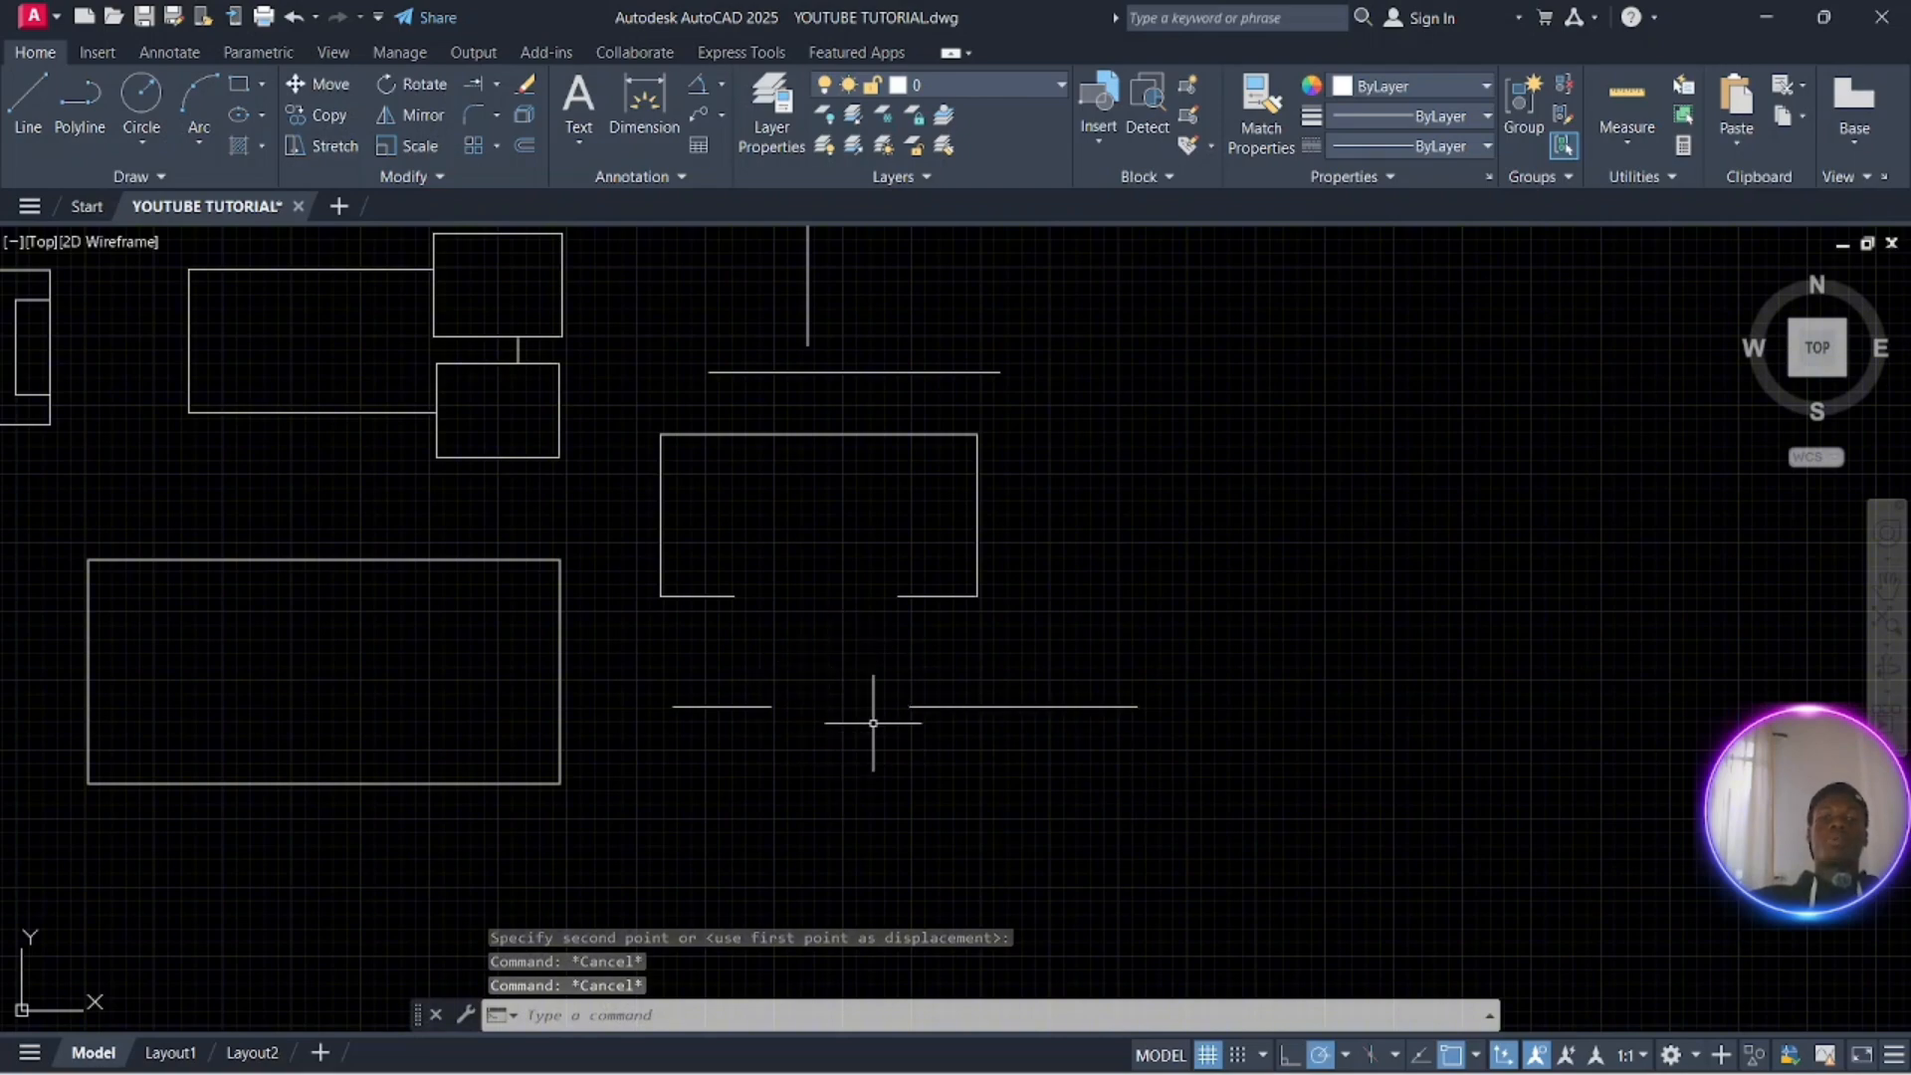
Split the horizontal line above the broken rectangle with Break at Point, using the vertical line's lower endpoint, and check both pieces
mouse_move(874, 652)
middle_mouse_down()
mouse_move(862, 757)
mouse_move(834, 701)
middle_mouse_up()
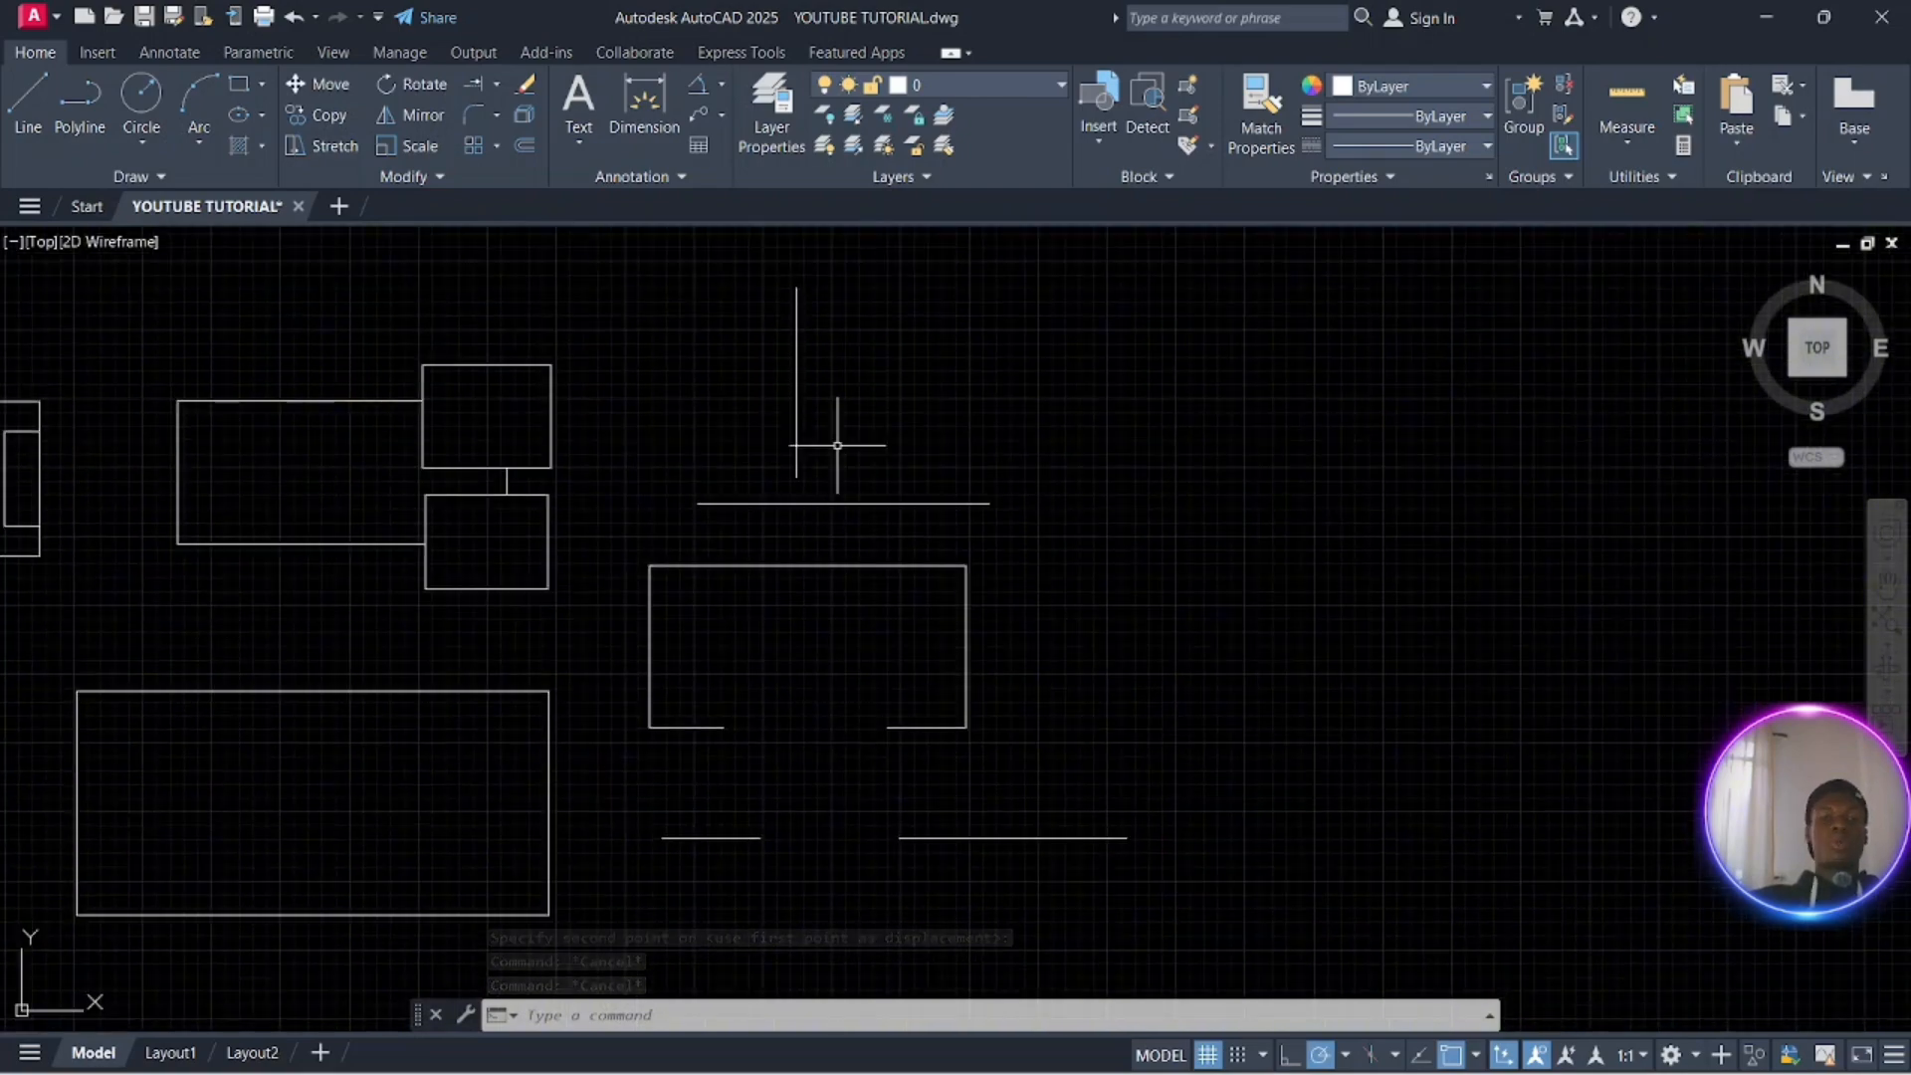
middle_click_drag(858, 448, 841, 507)
scroll(737, 488, "up", 4)
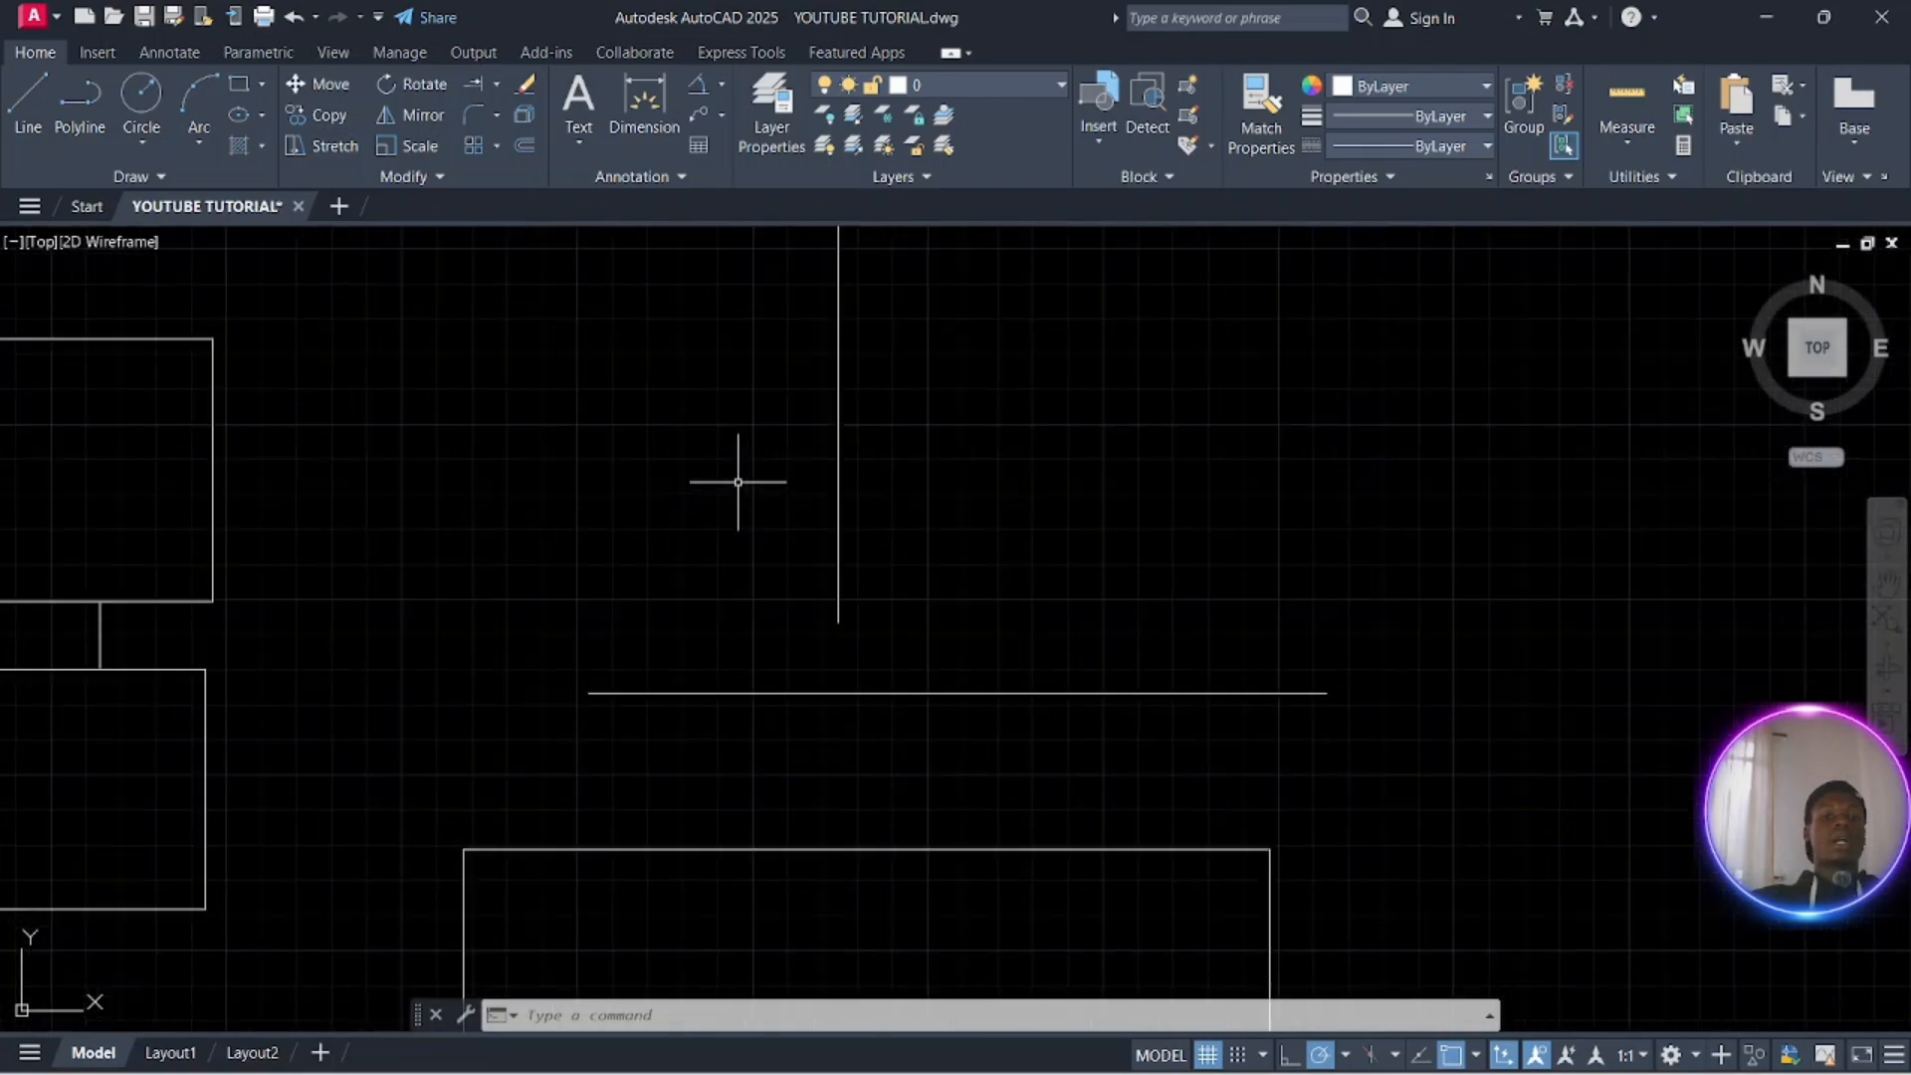
scroll(750, 483, "down", 4)
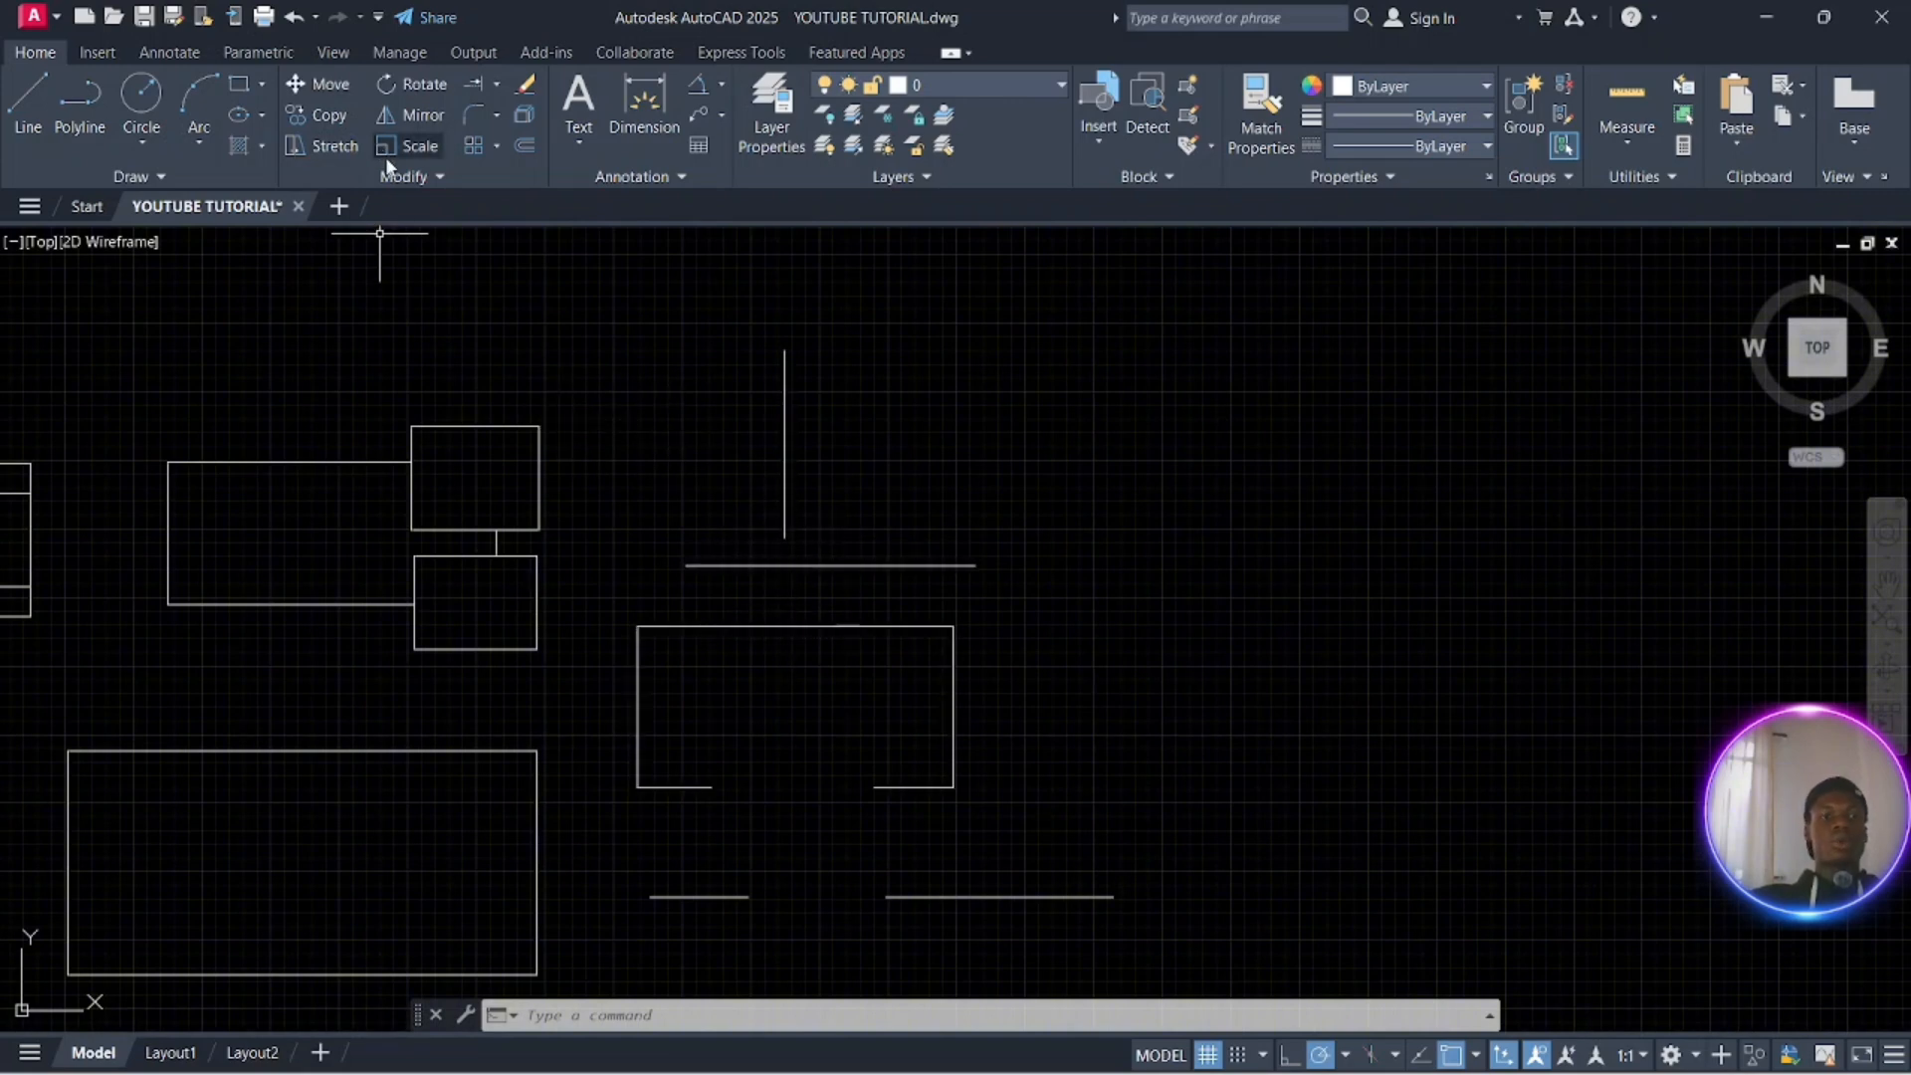
left_click(450, 174)
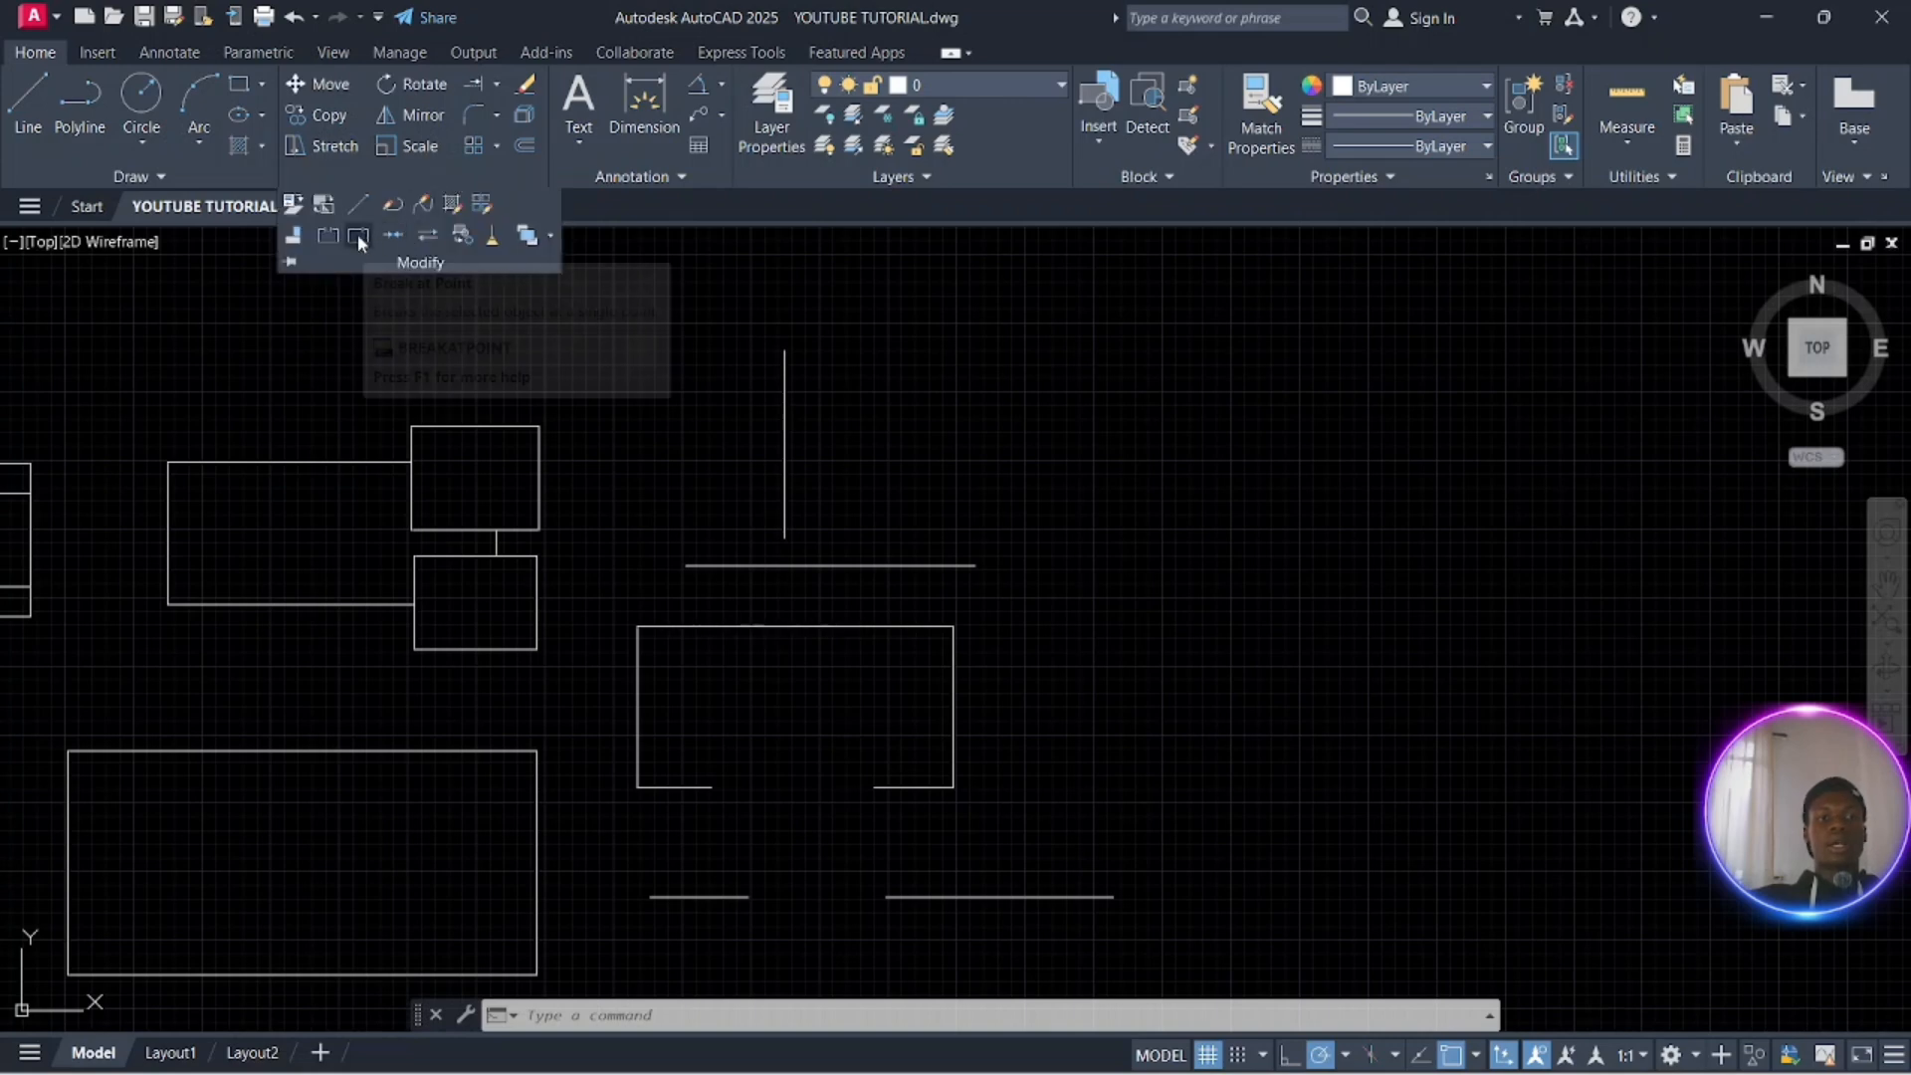
left_click(358, 235)
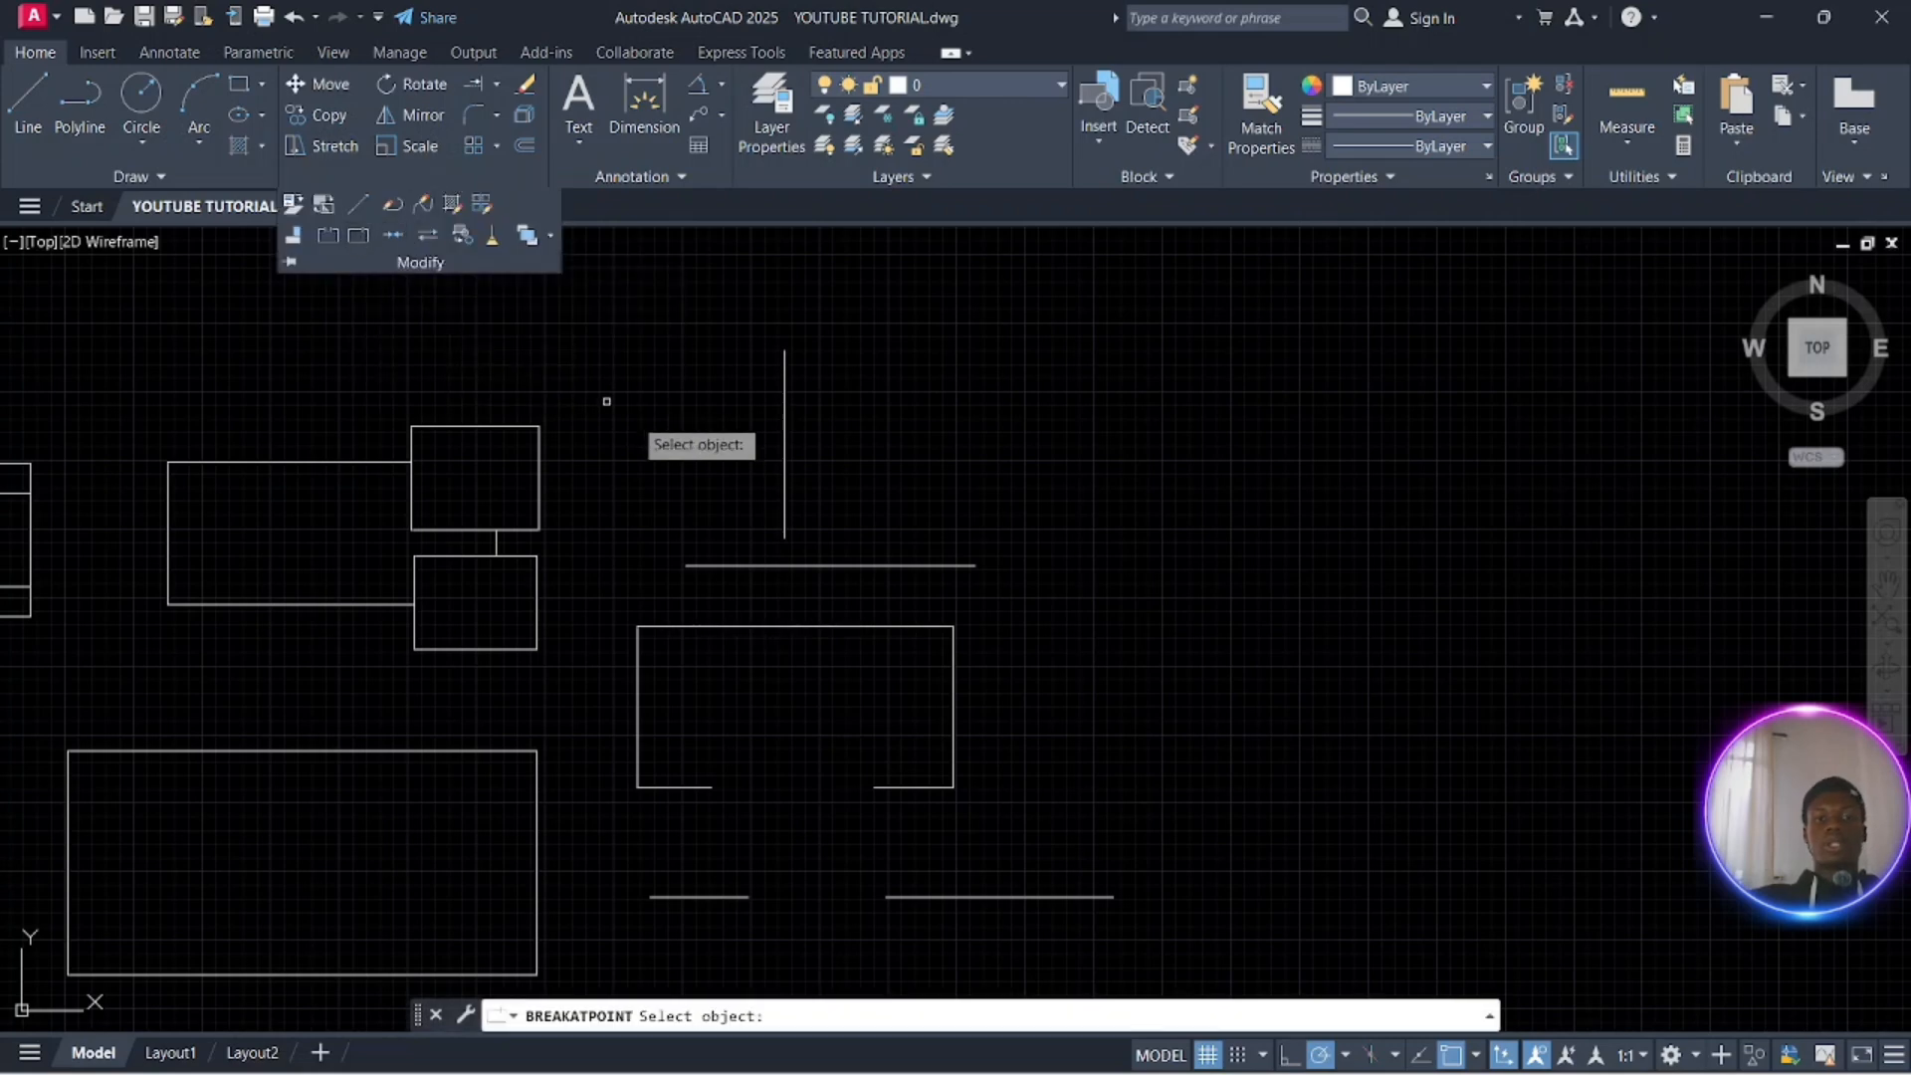
left_click(810, 564)
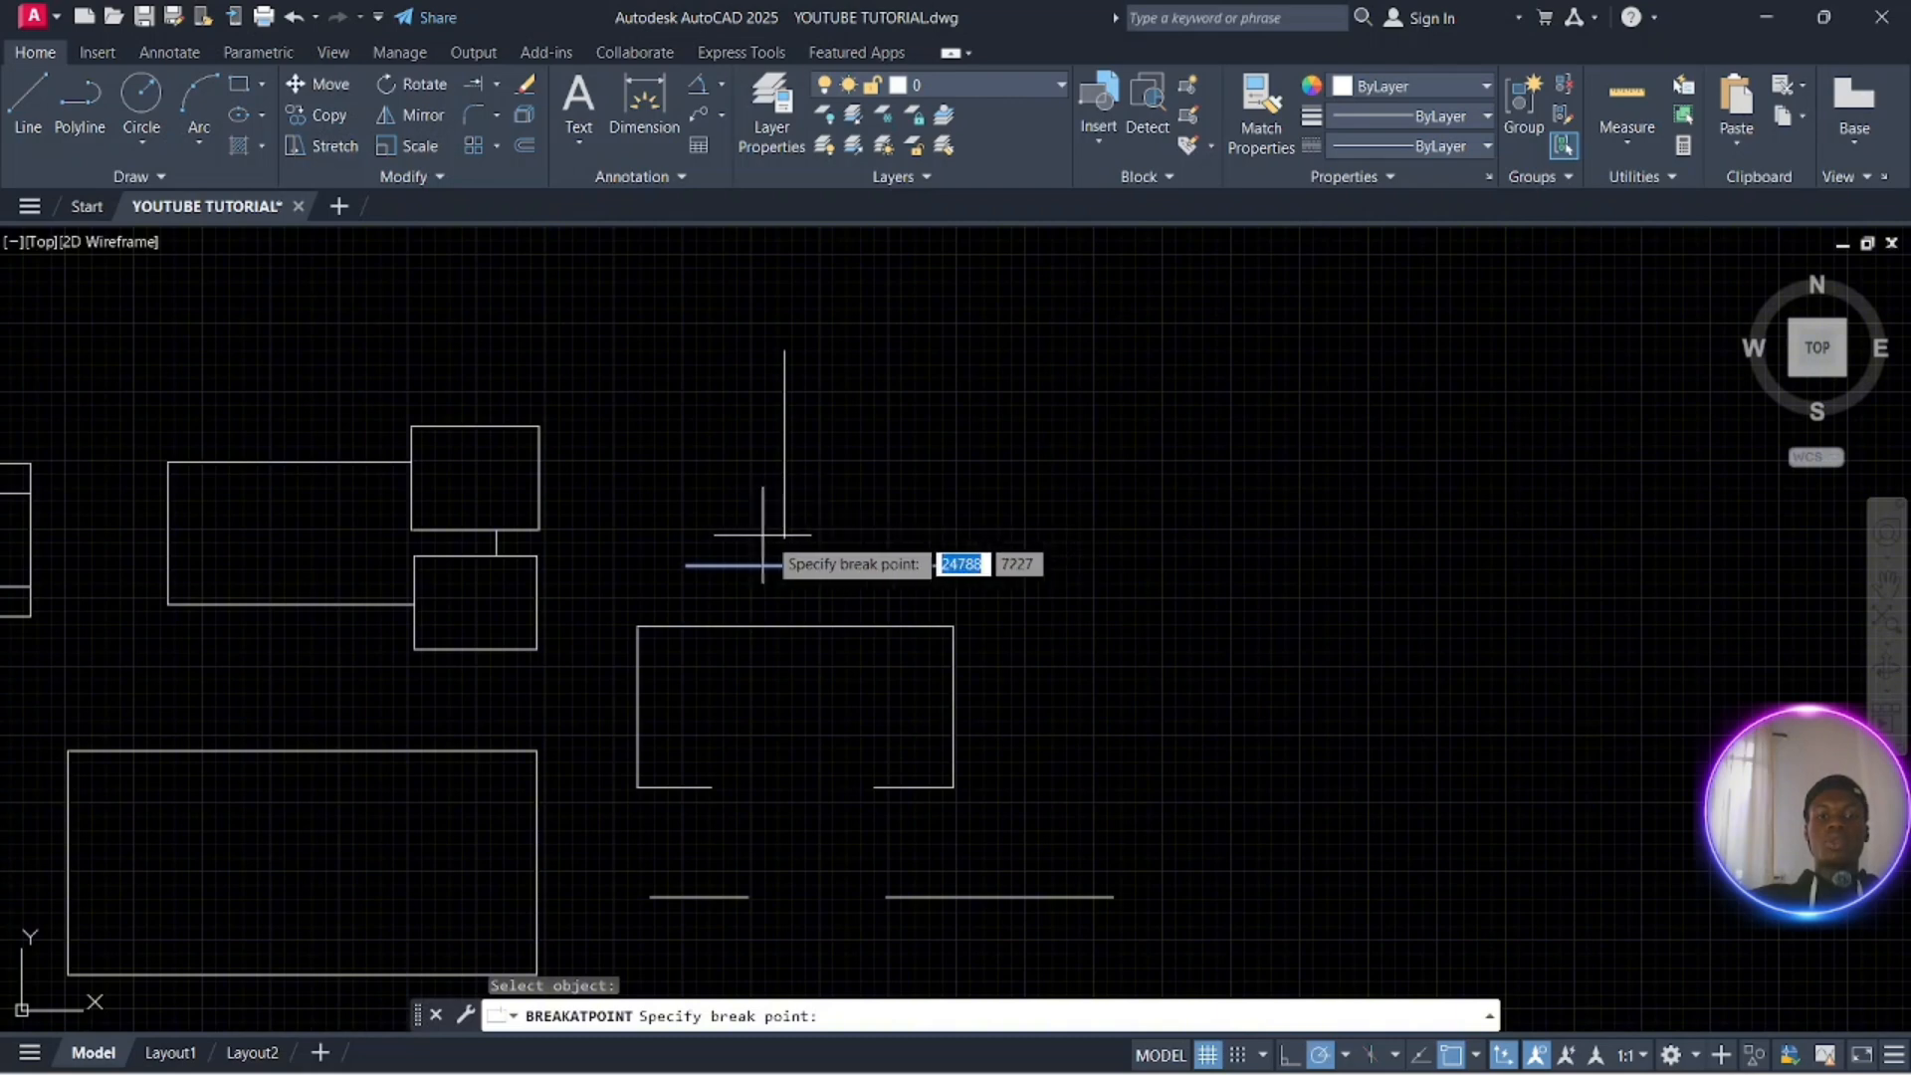
scroll(796, 493, "up", 4)
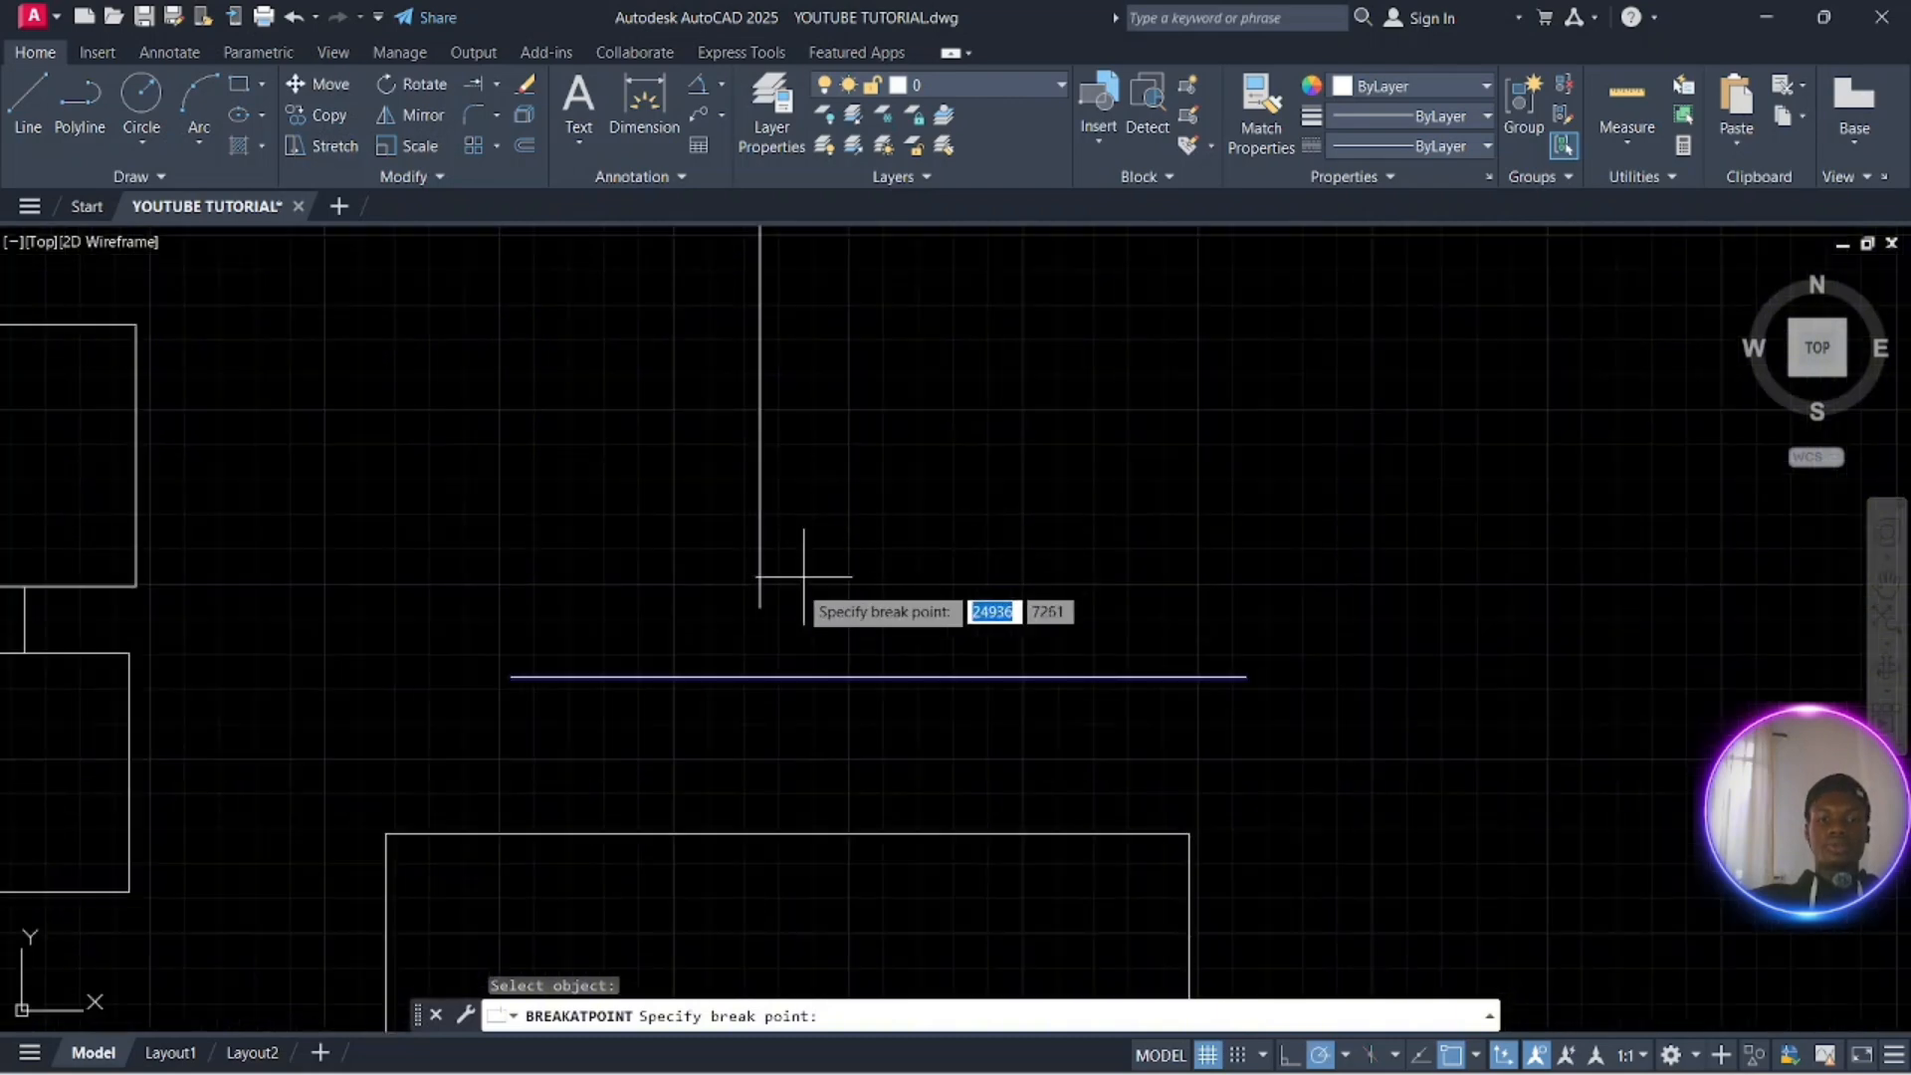
left_click(761, 607)
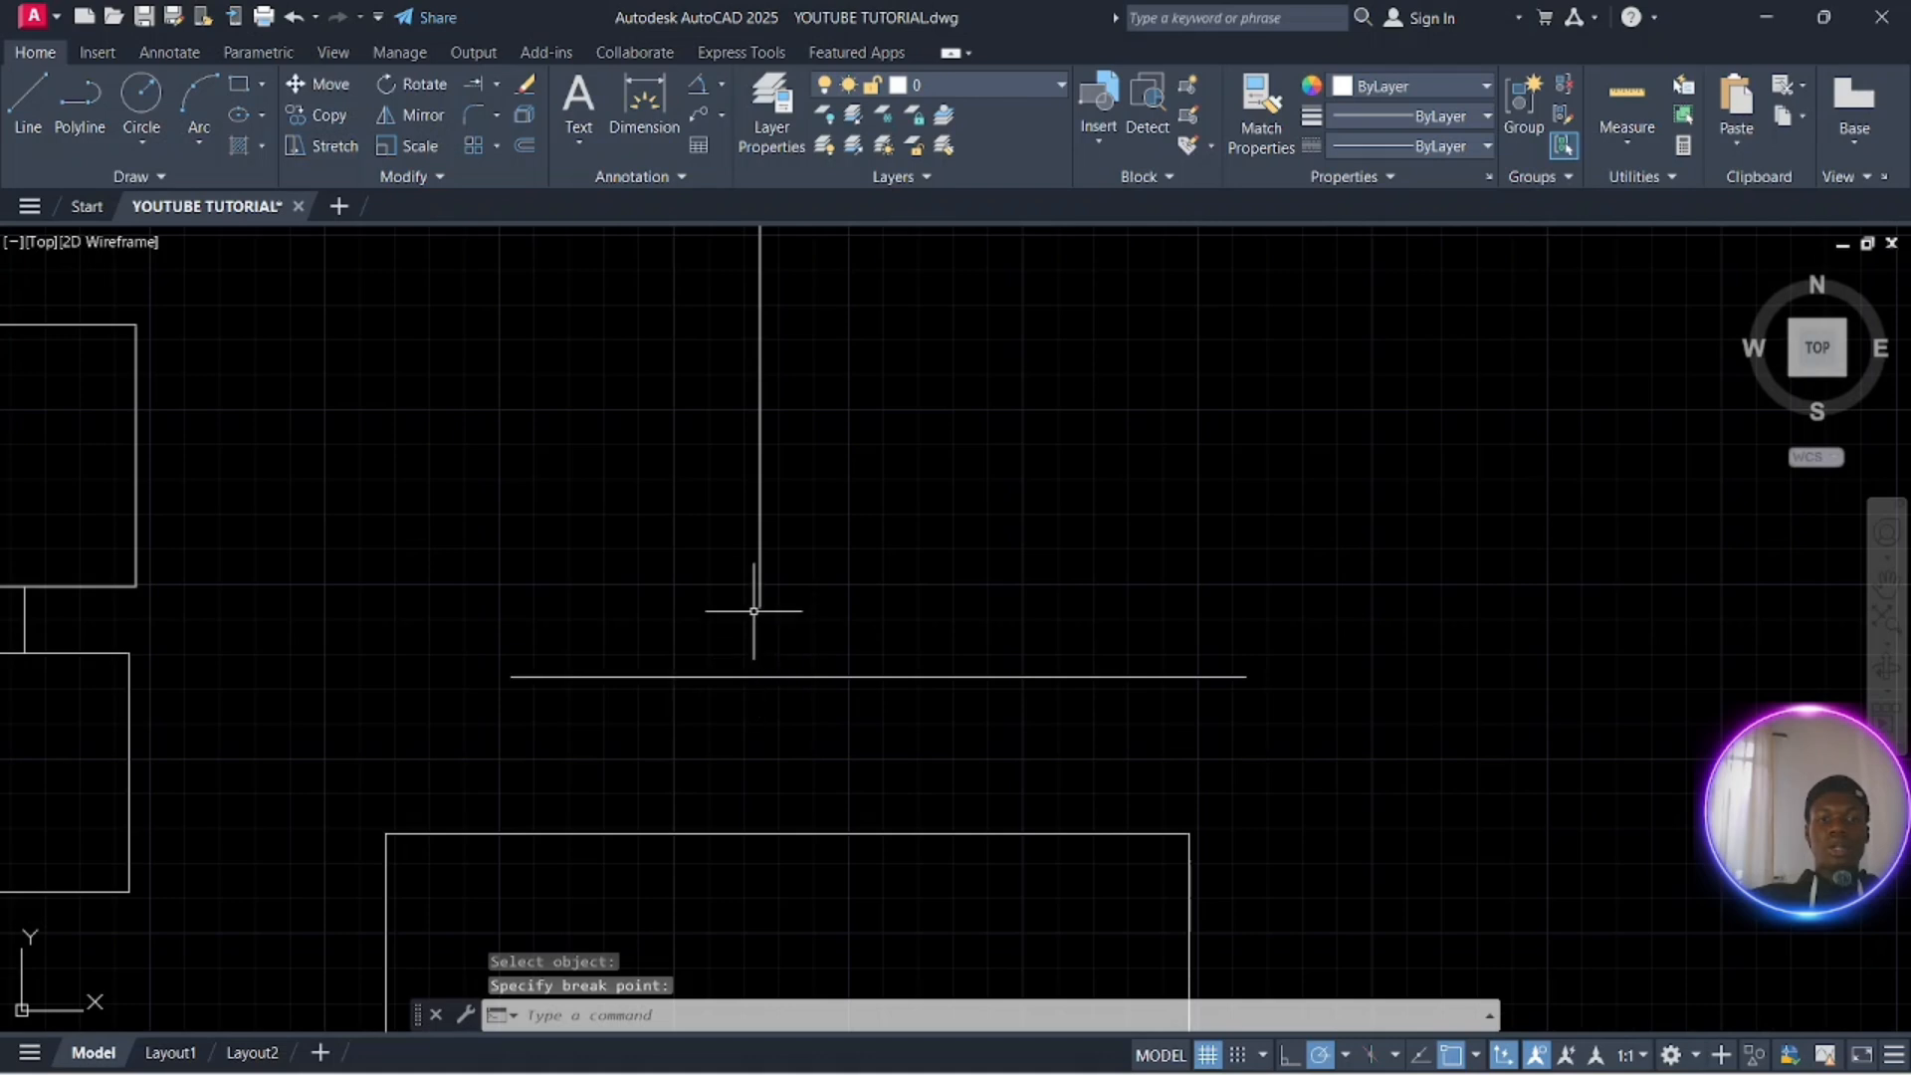
left_click(781, 677)
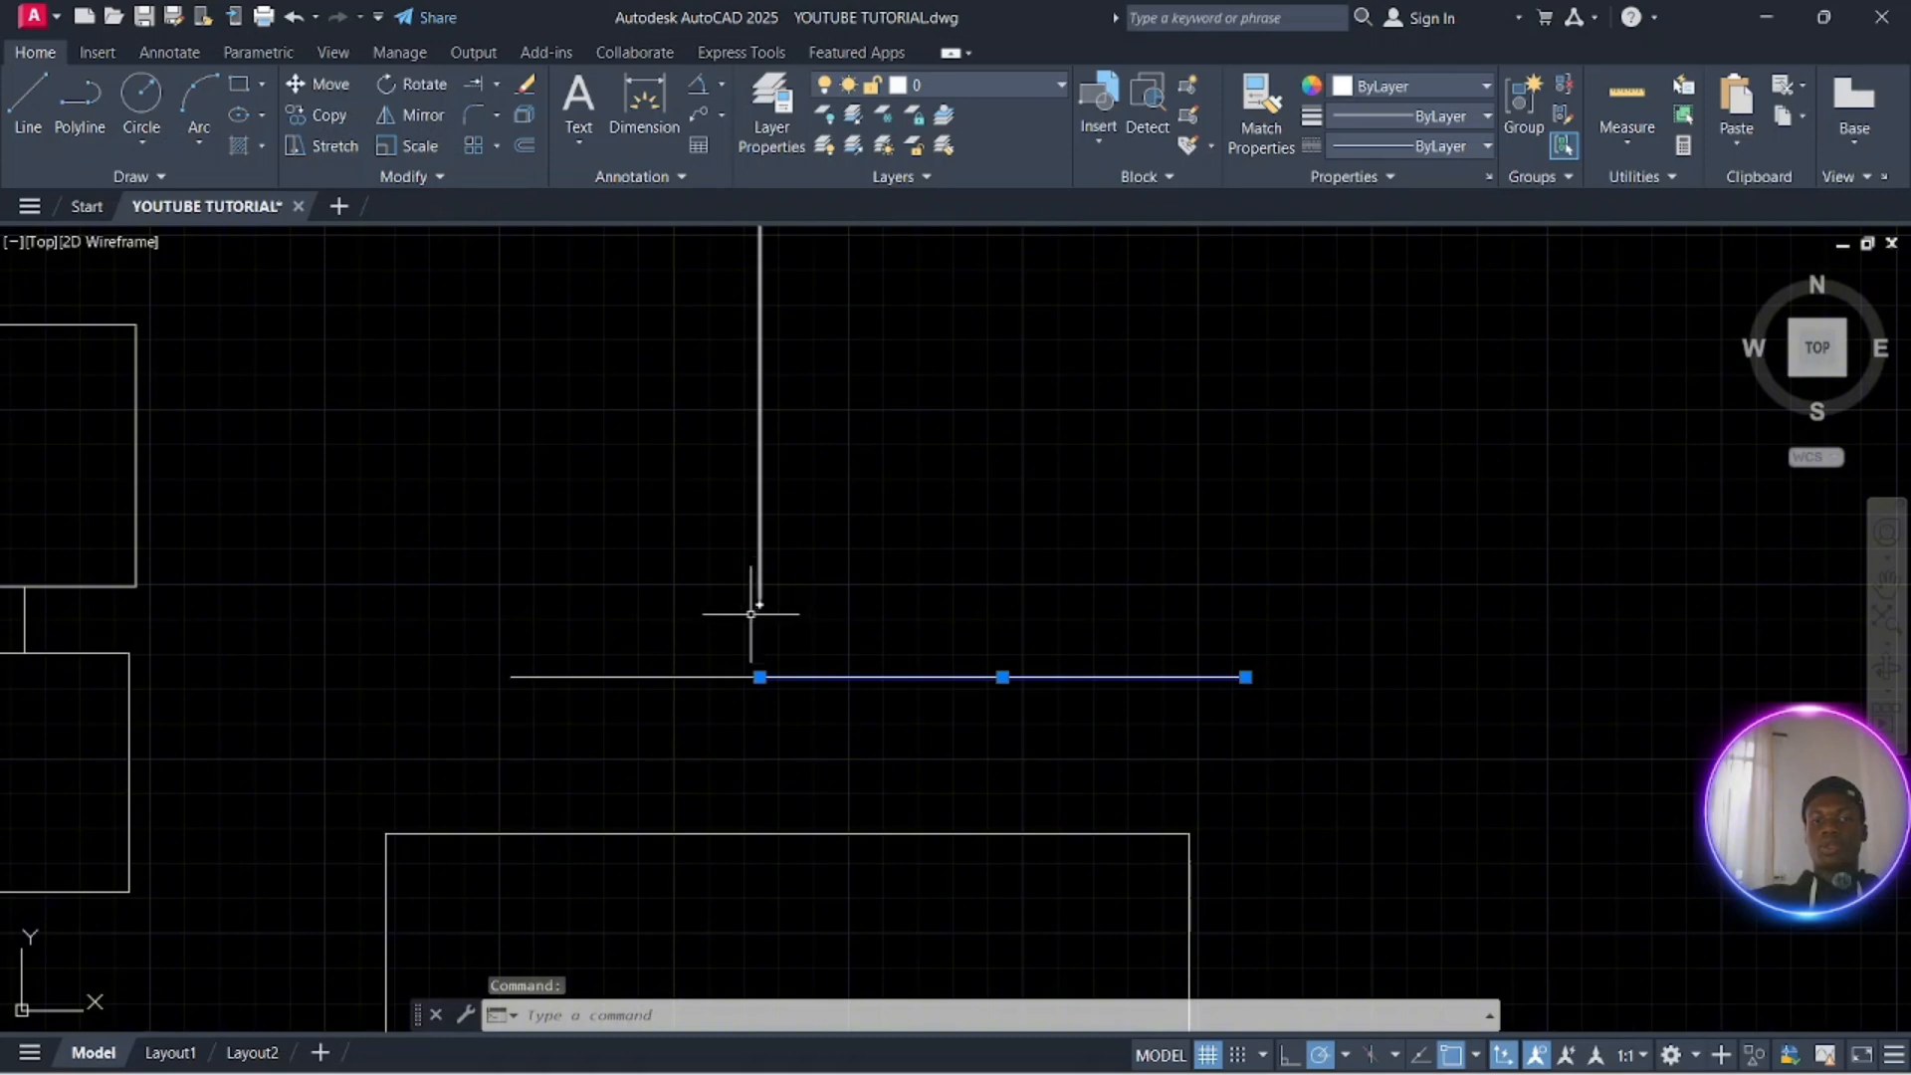
left_click(748, 674)
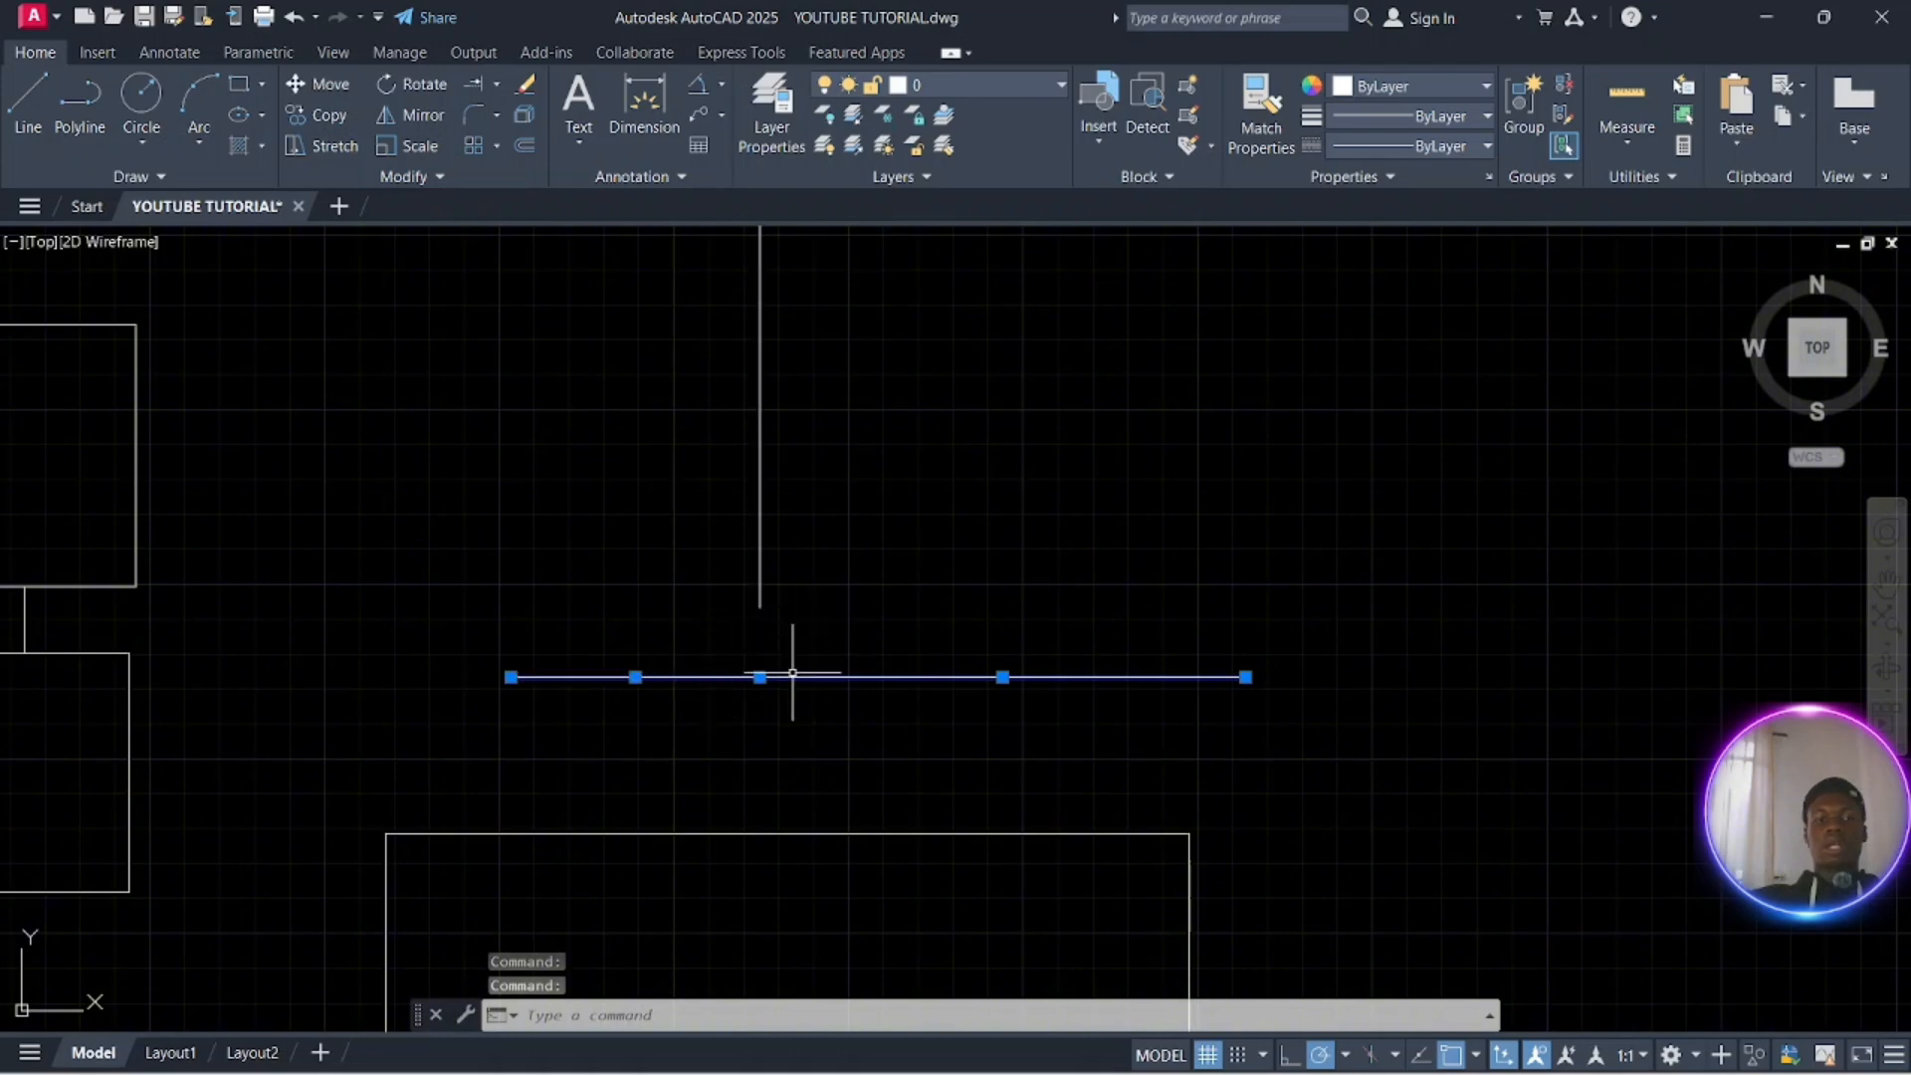
key("Escape")
Move the right piece of the split upper line horizontally to the right by a little over 137 units
left_click(854, 608)
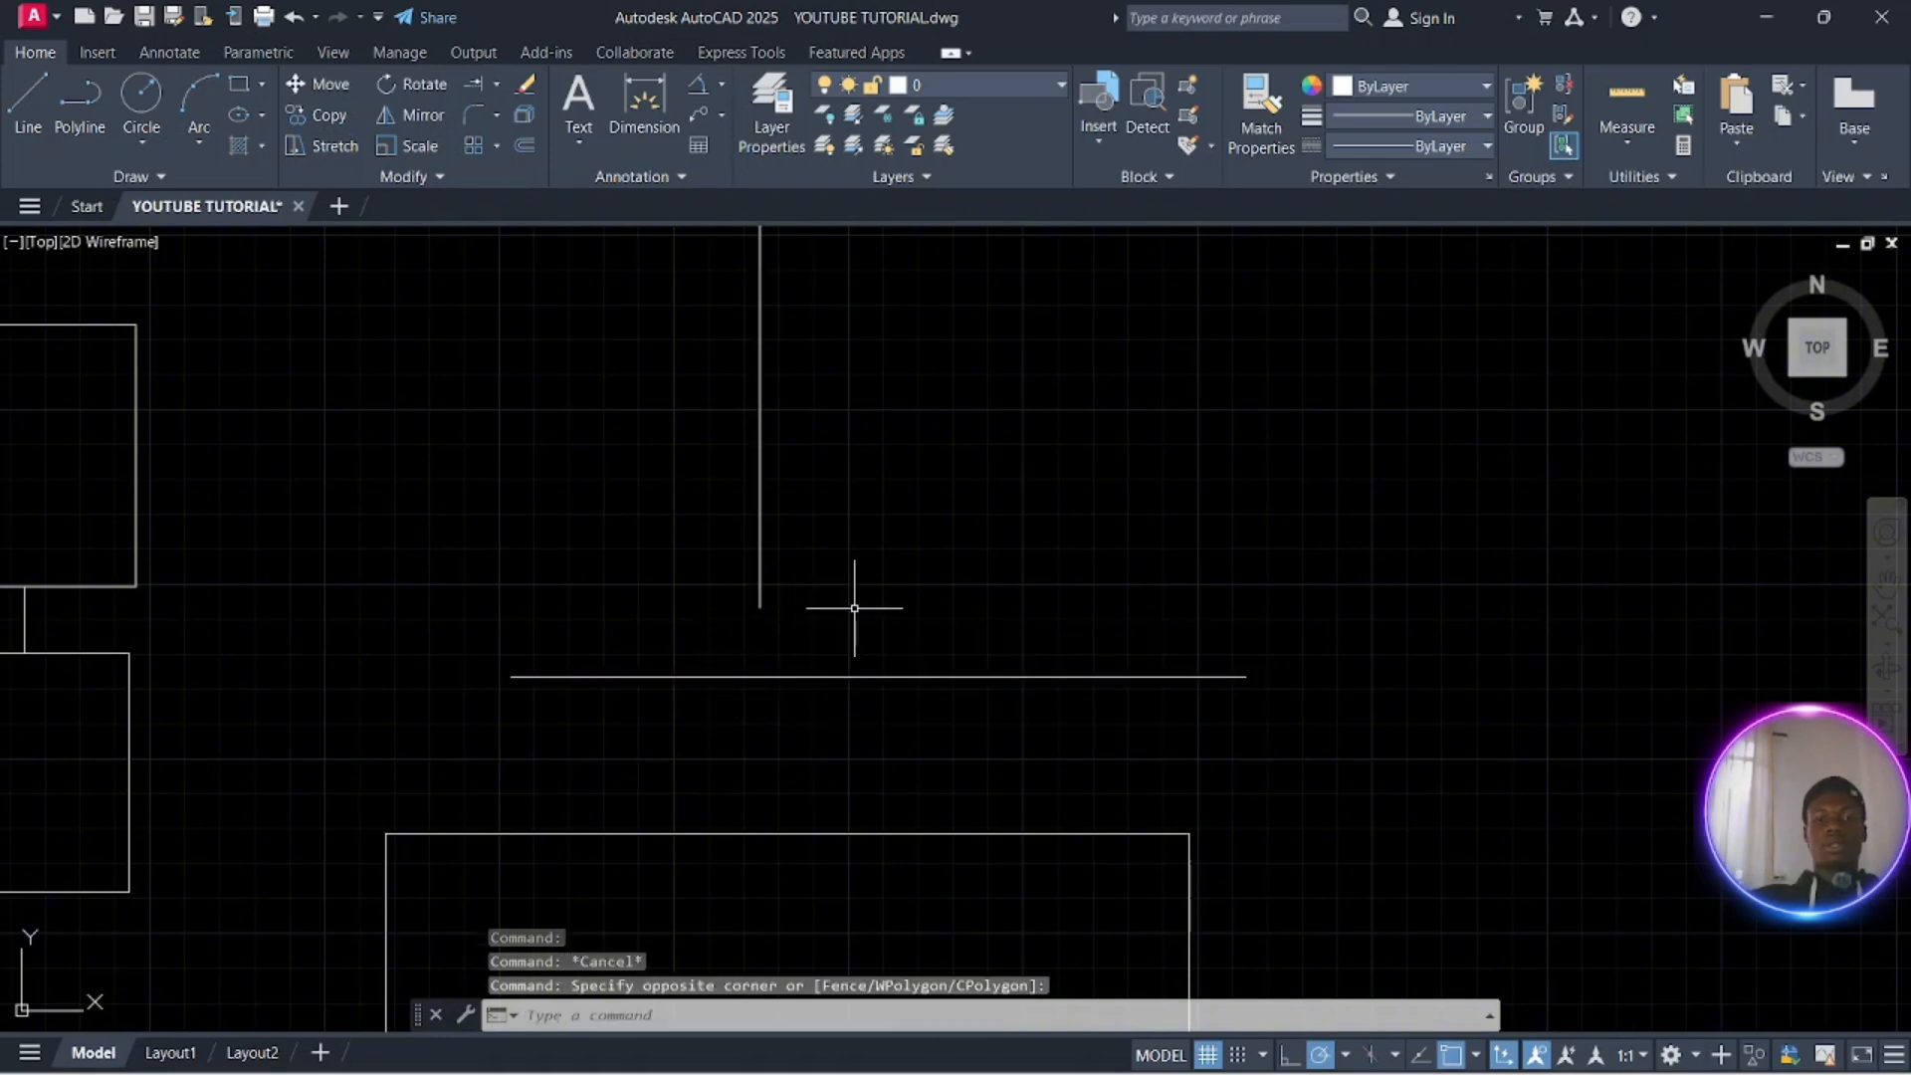
left_click(843, 713)
left_click(835, 641)
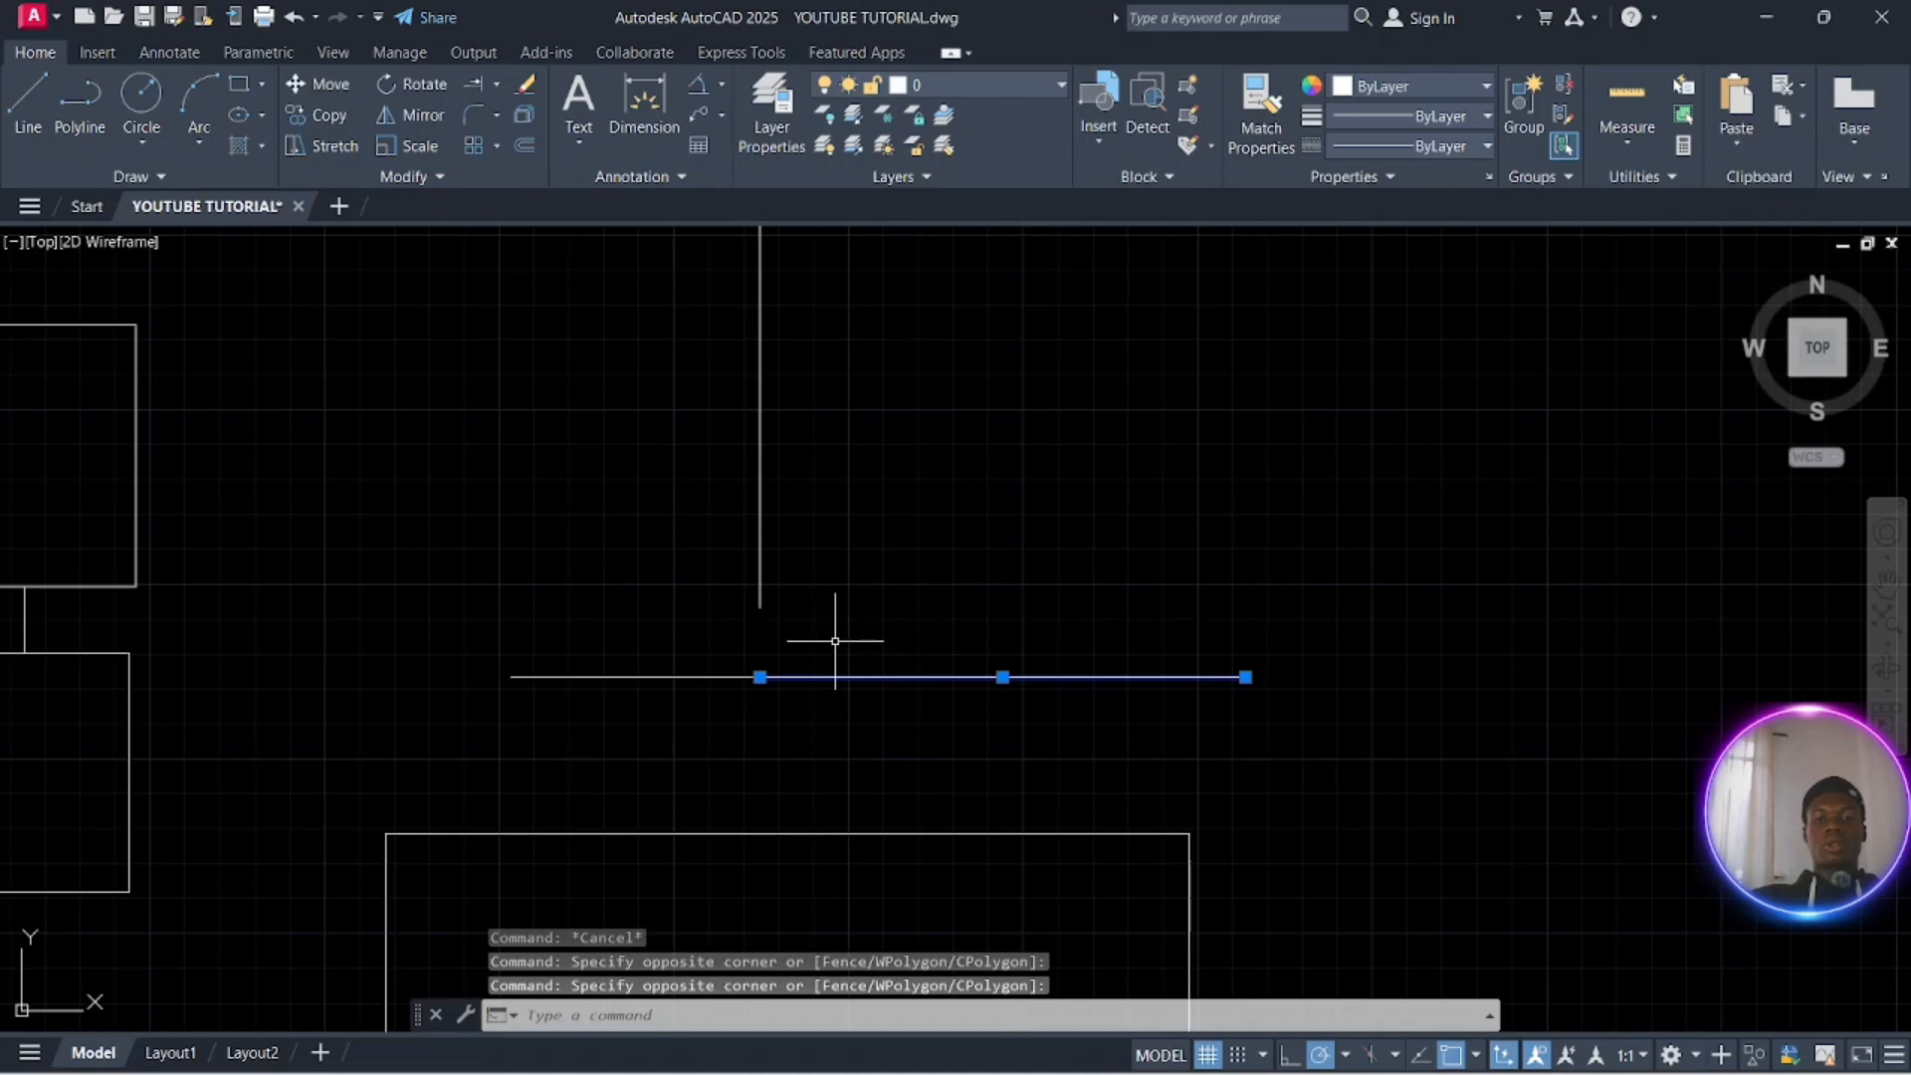
key("Return")
left_click(894, 676)
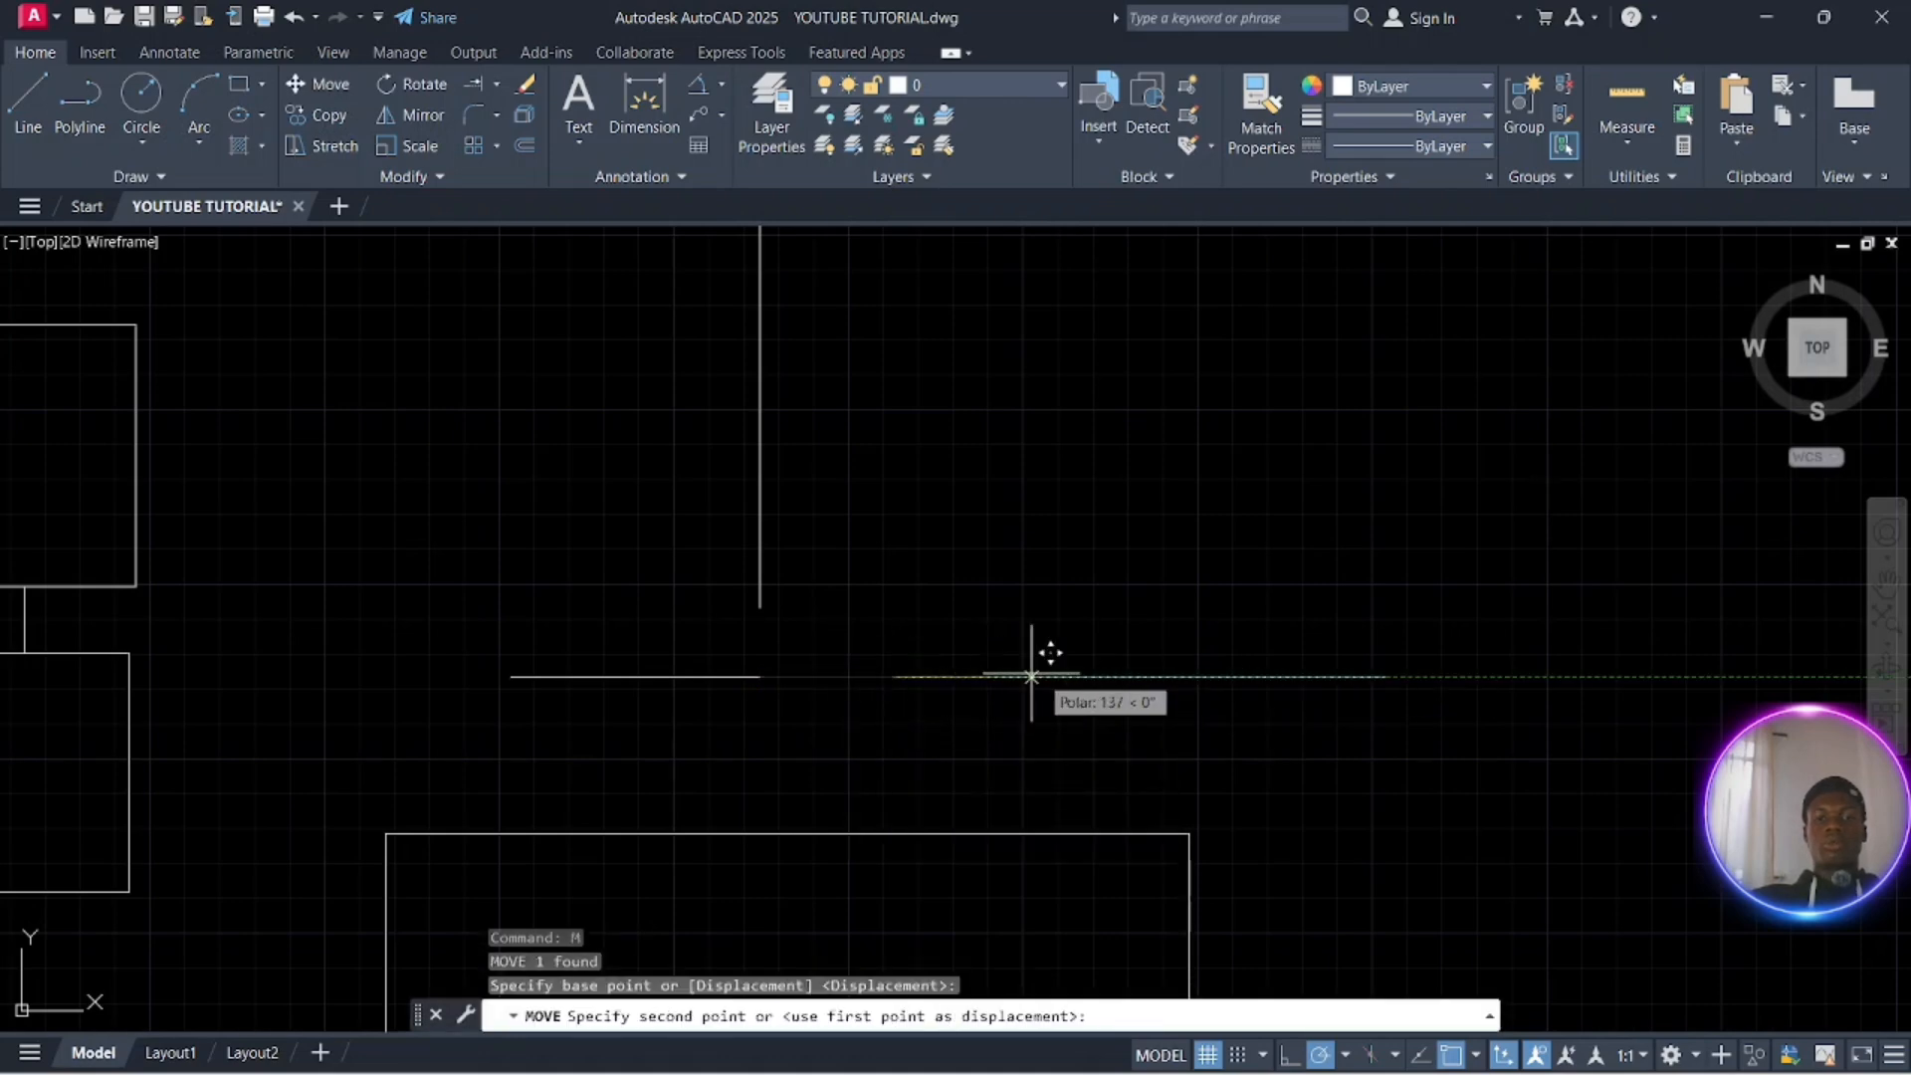
left_click(1043, 677)
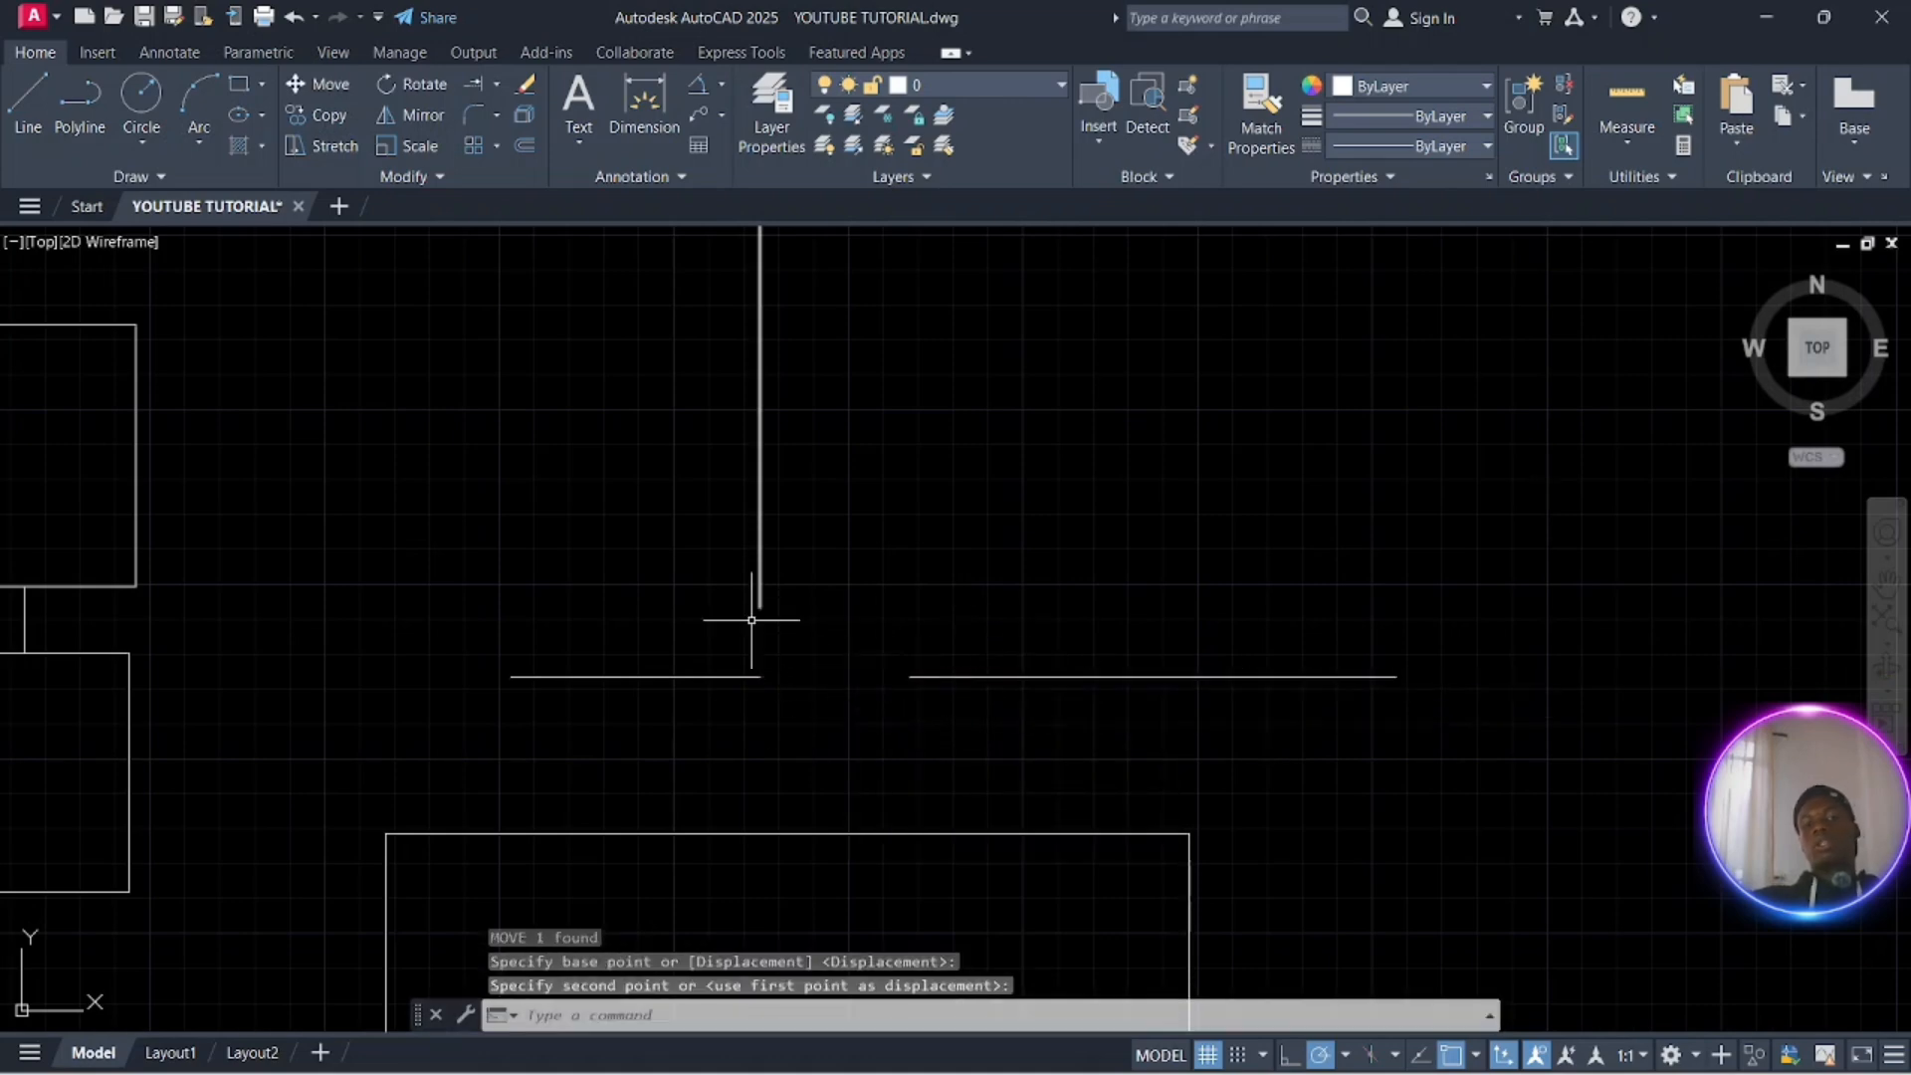
Show the Fillet, Chamfer and Blend Curves command choices
scroll(836, 639, "down", 4)
scroll(840, 637, "down", 2)
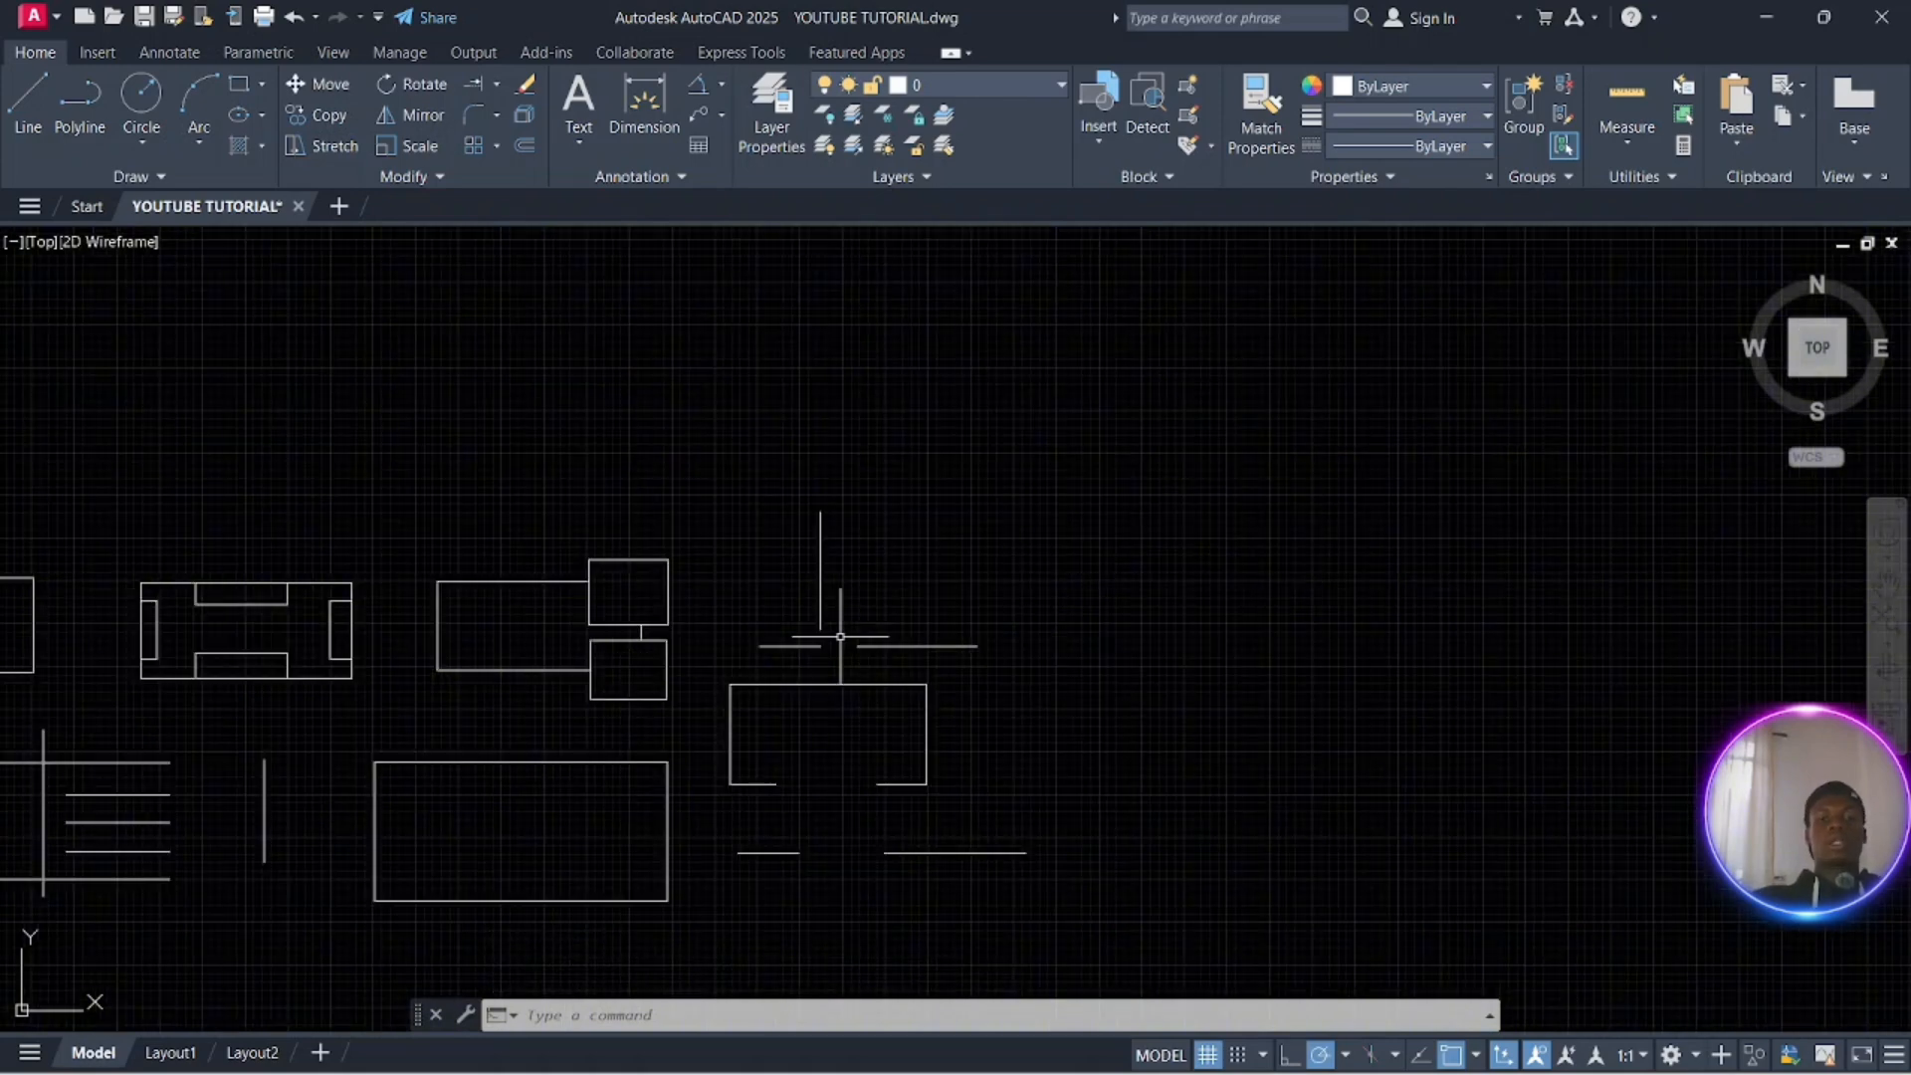
left_click(496, 118)
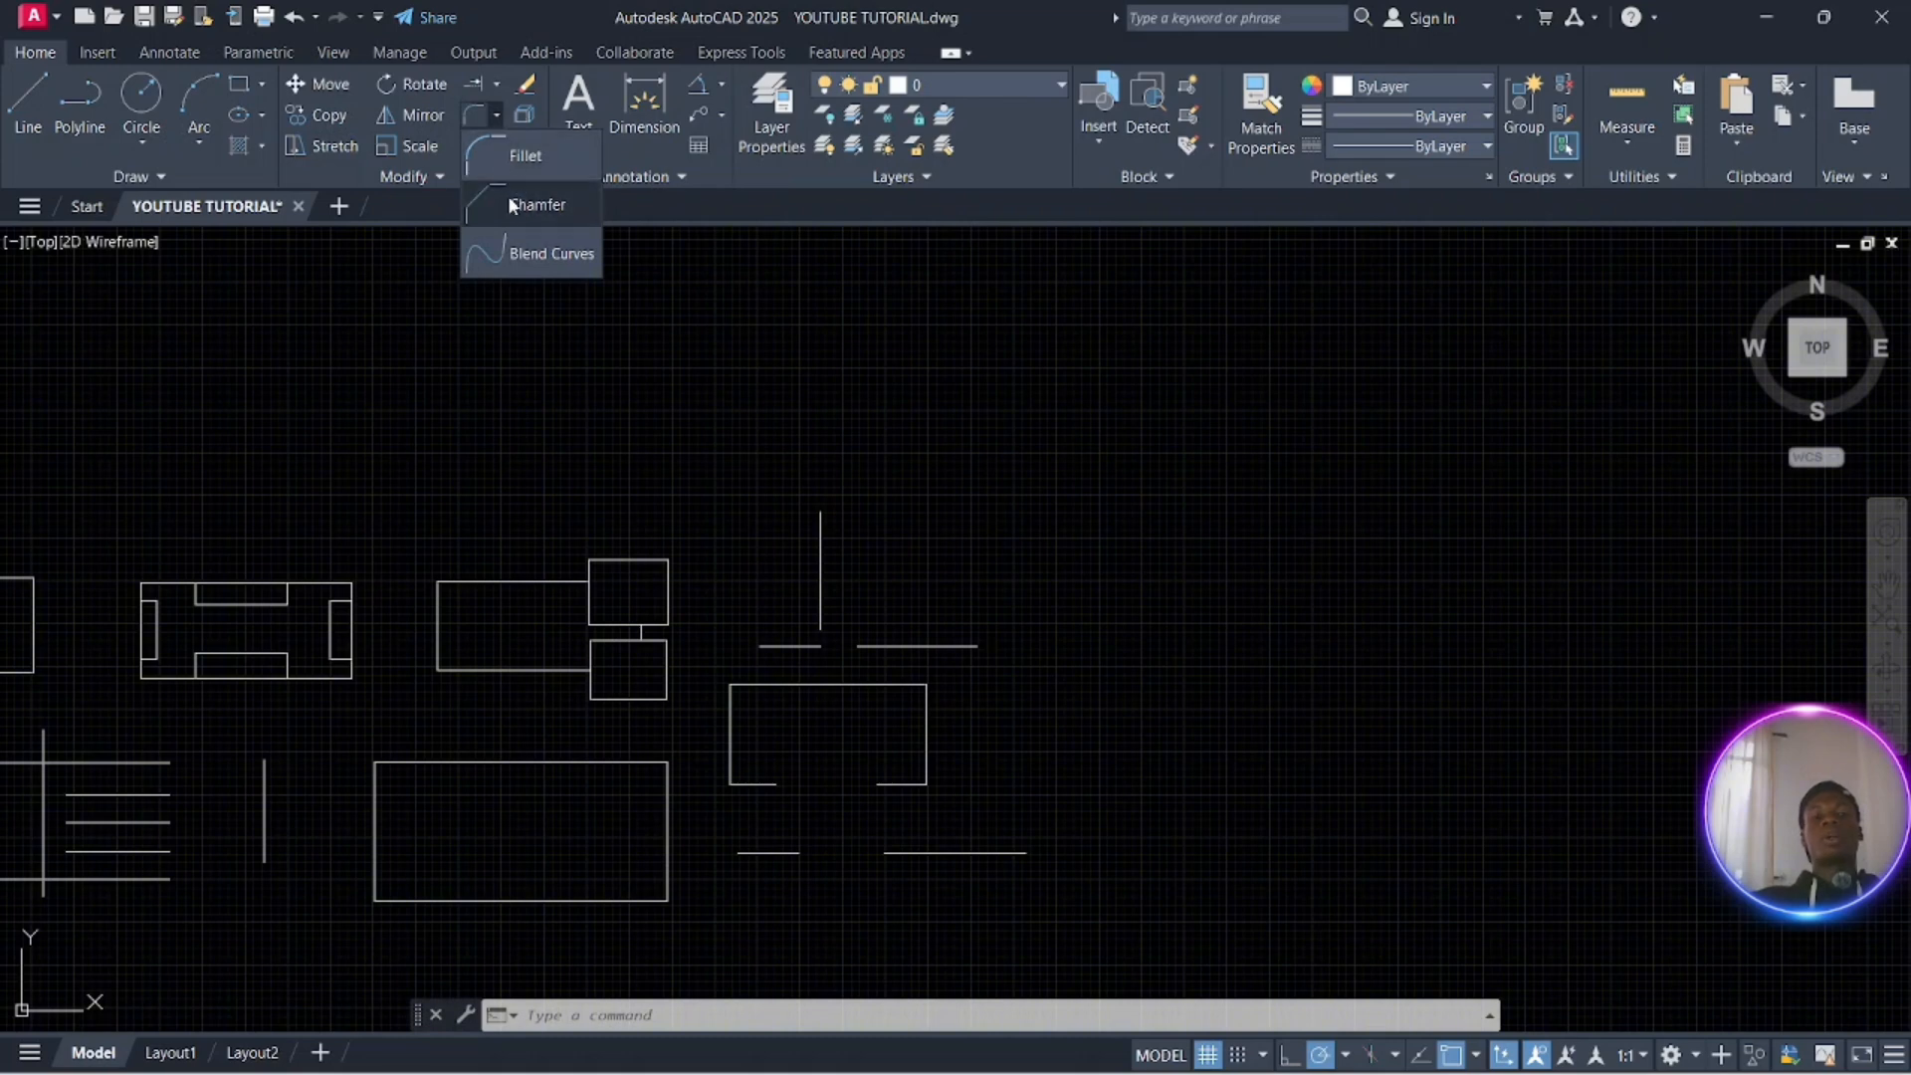